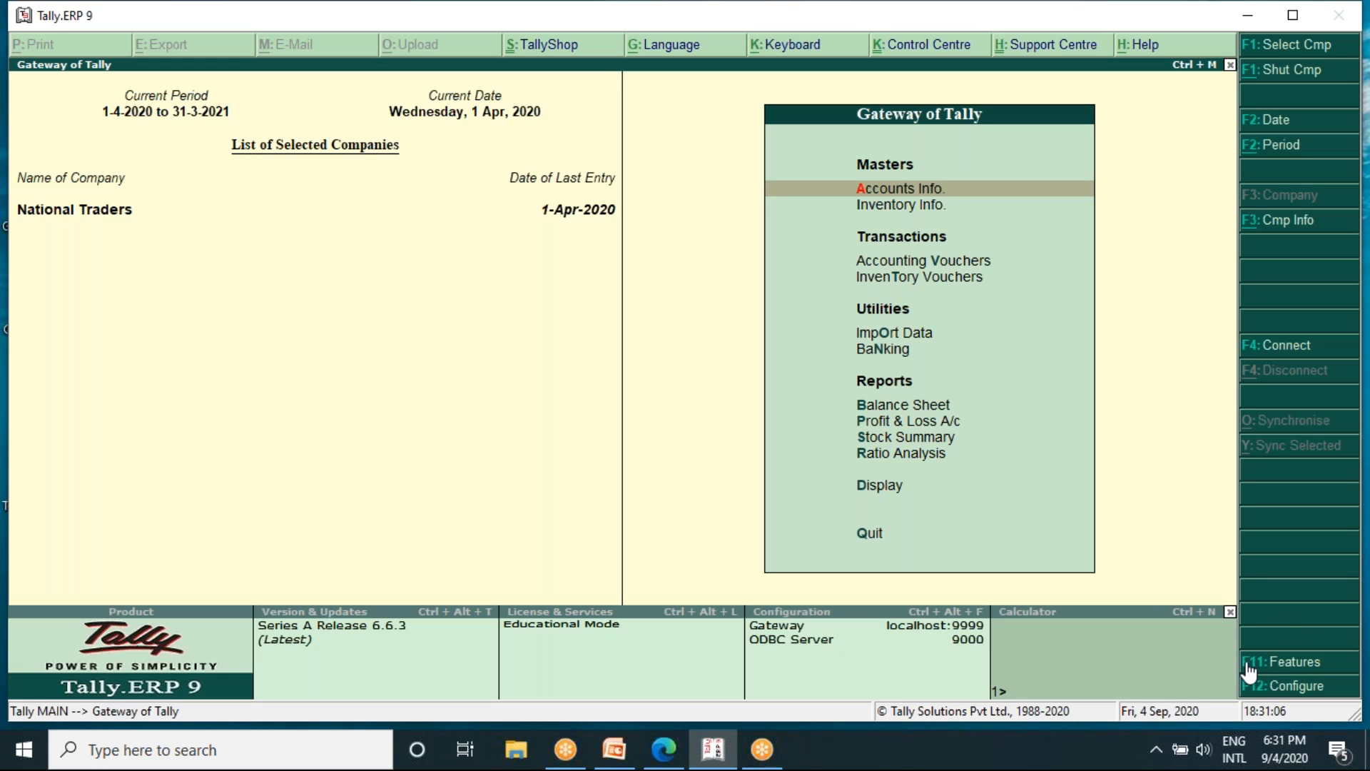
- Enable Goods and Services Tax in the company's Statutory & Taxation features and open its GST details for alteration
click(1277, 670)
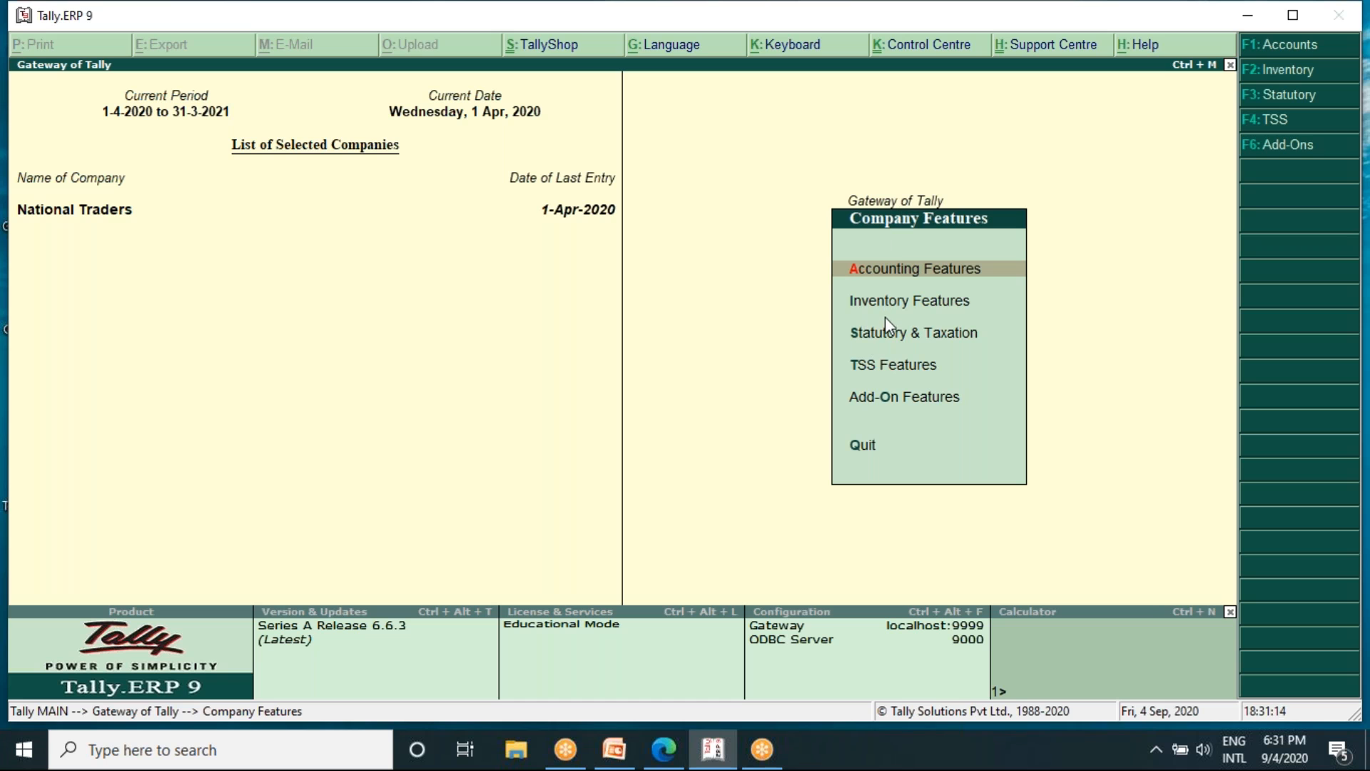
click(944, 341)
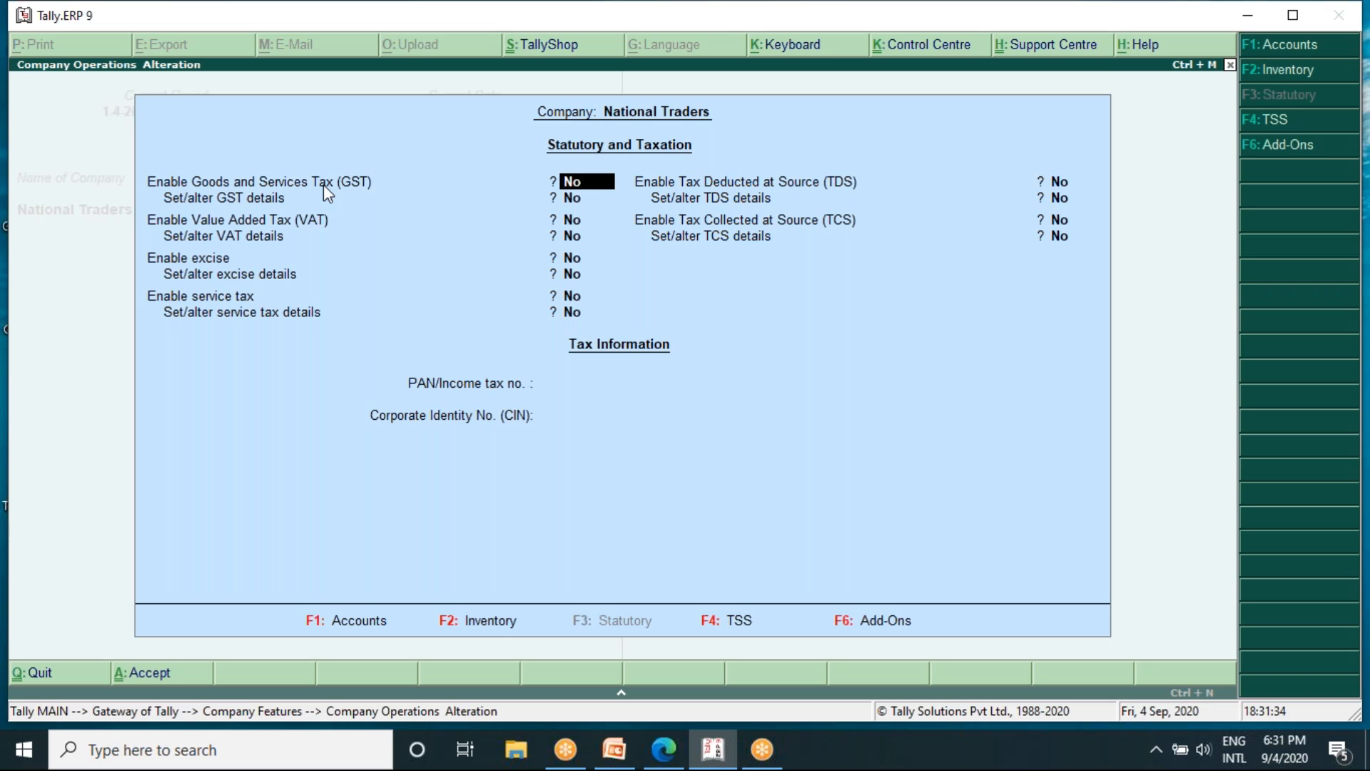
text(y)
key(Return)
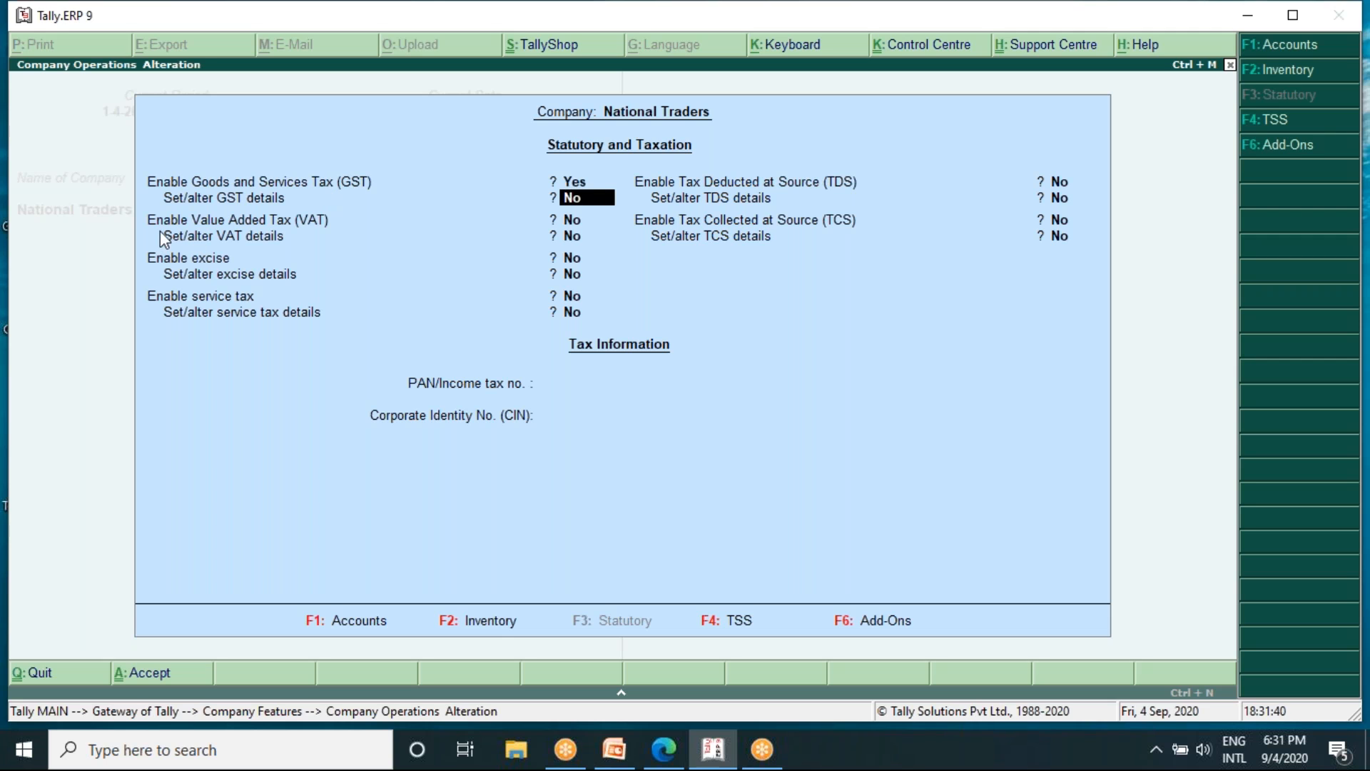
text(y)
key(Return)
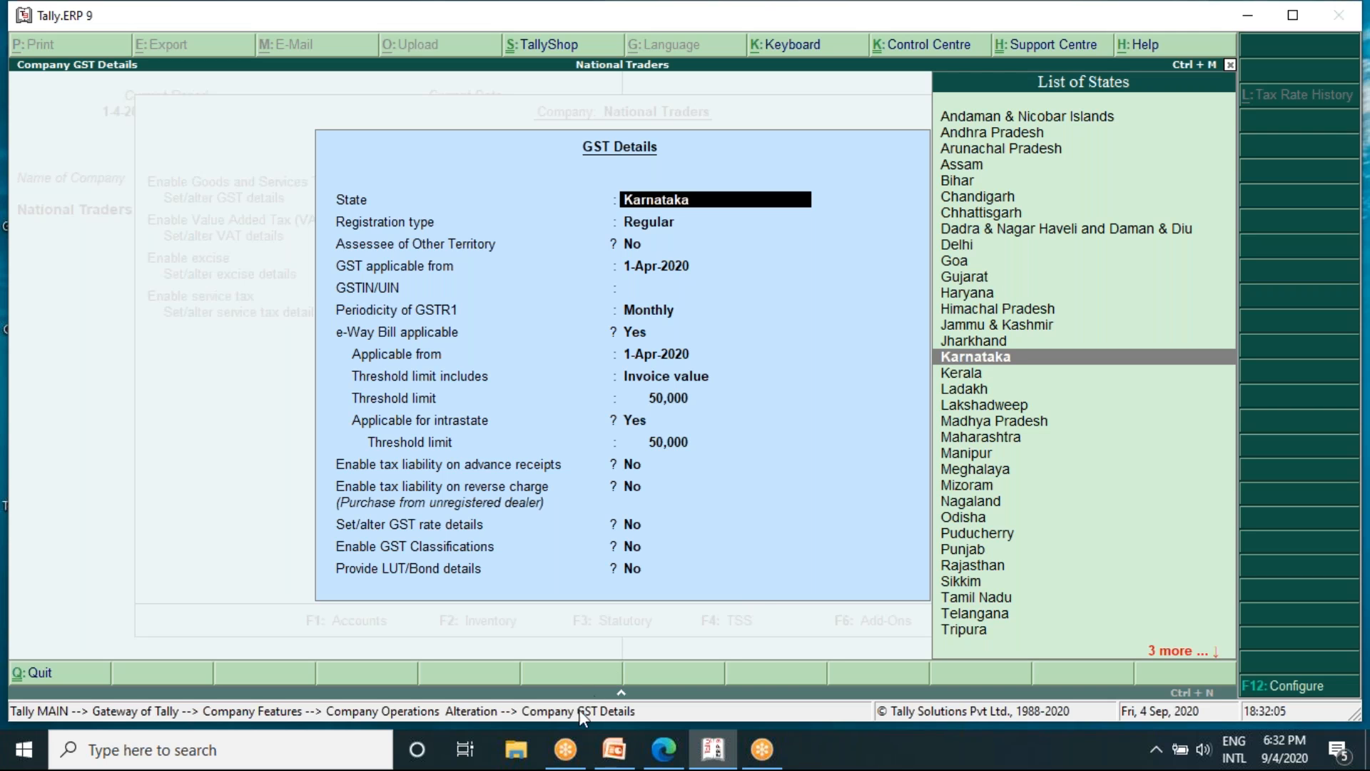
- Switch to Google Chrome and search the web for "gst code state wise"
mouse_move(660, 762)
click(702, 758)
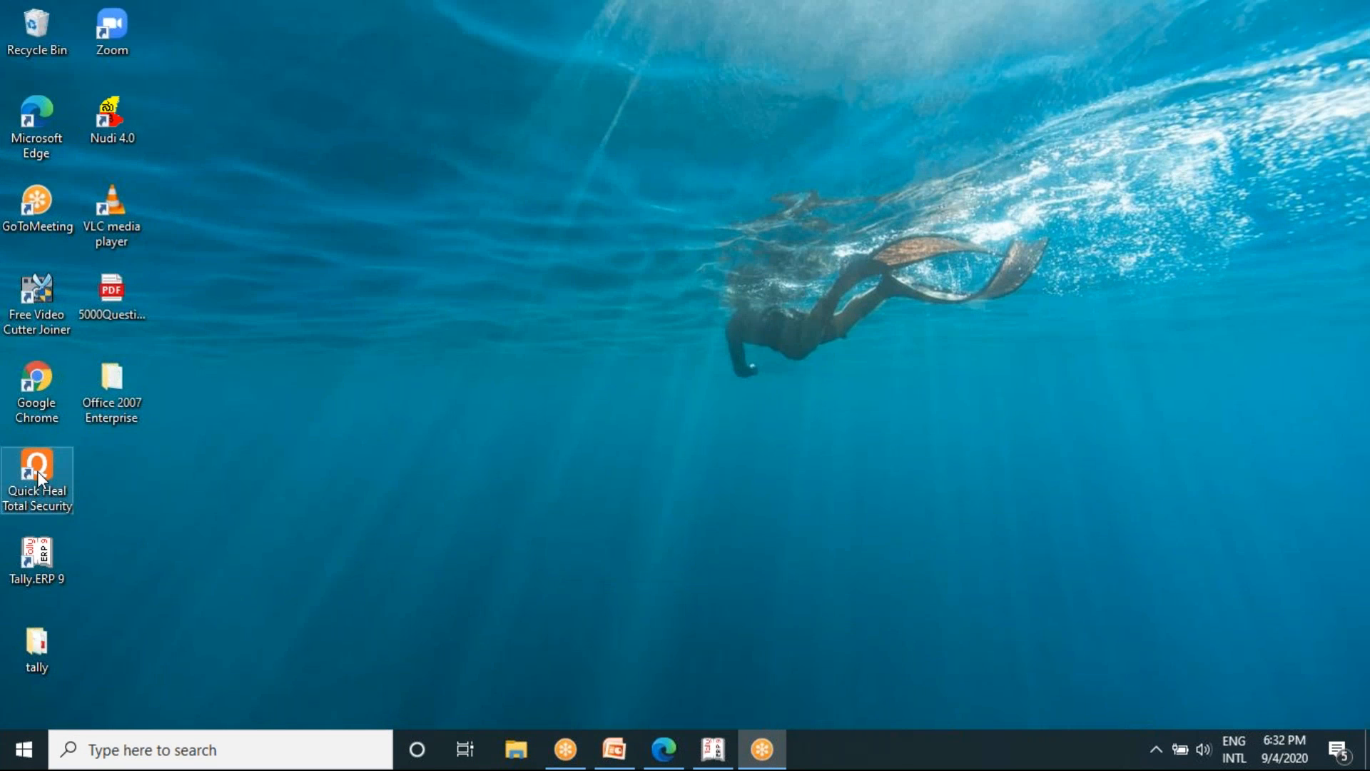
double_click(41, 381)
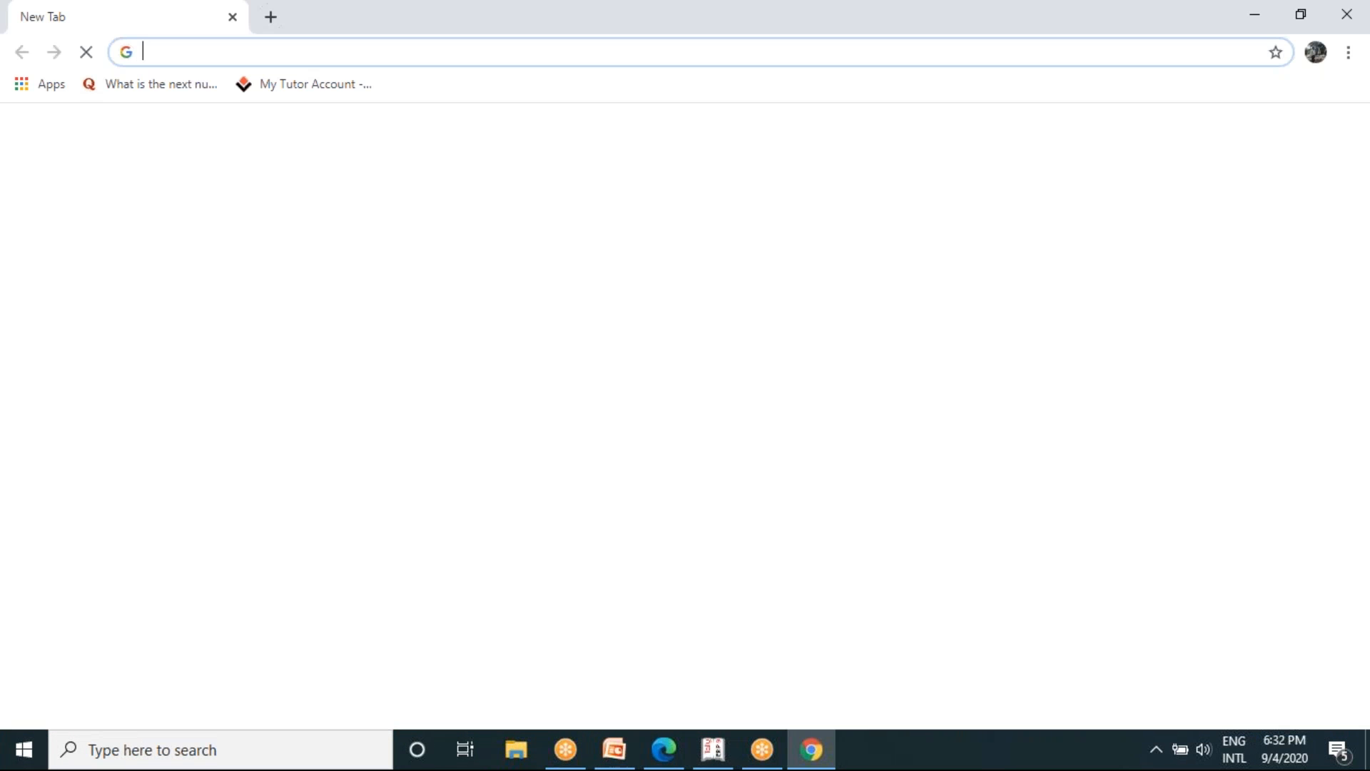
click(414, 47)
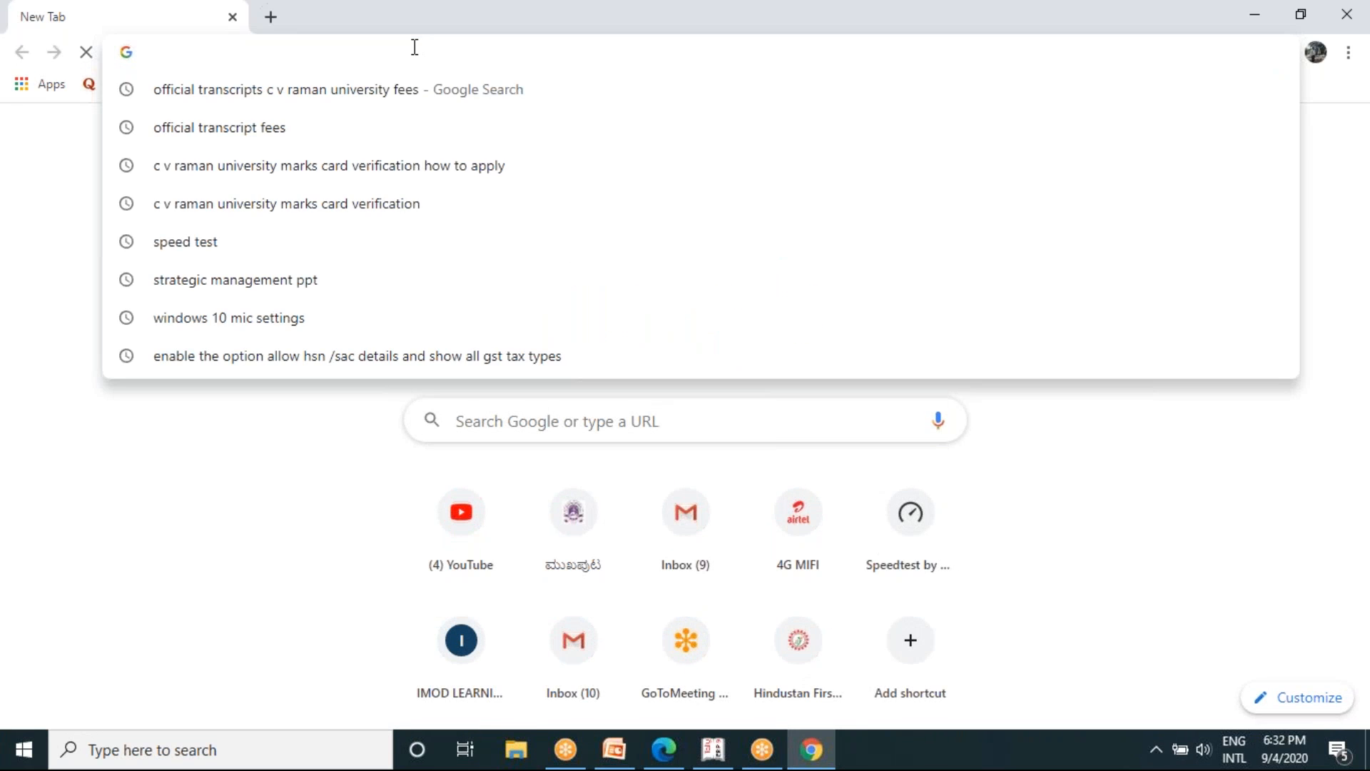
text(g)
key(BackSpace)
key(BackSpace)
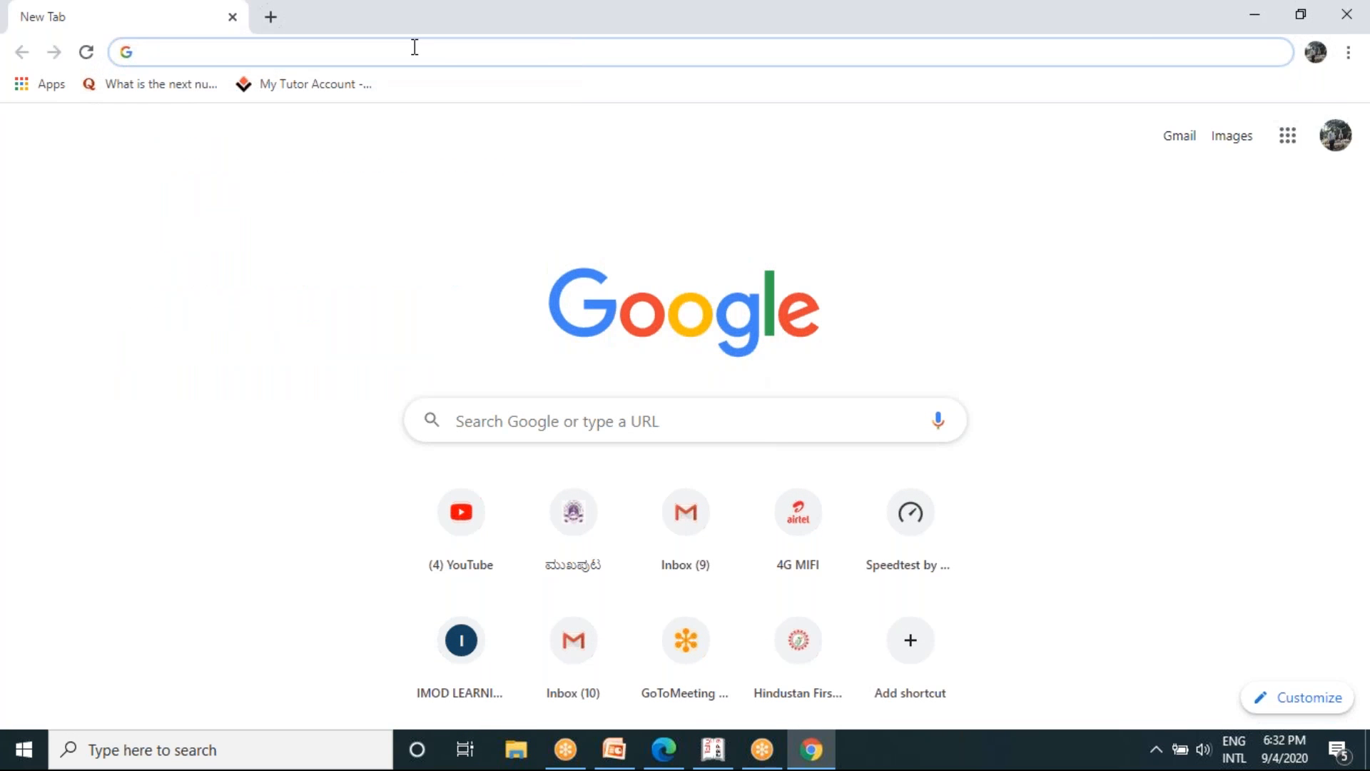
text(GST )
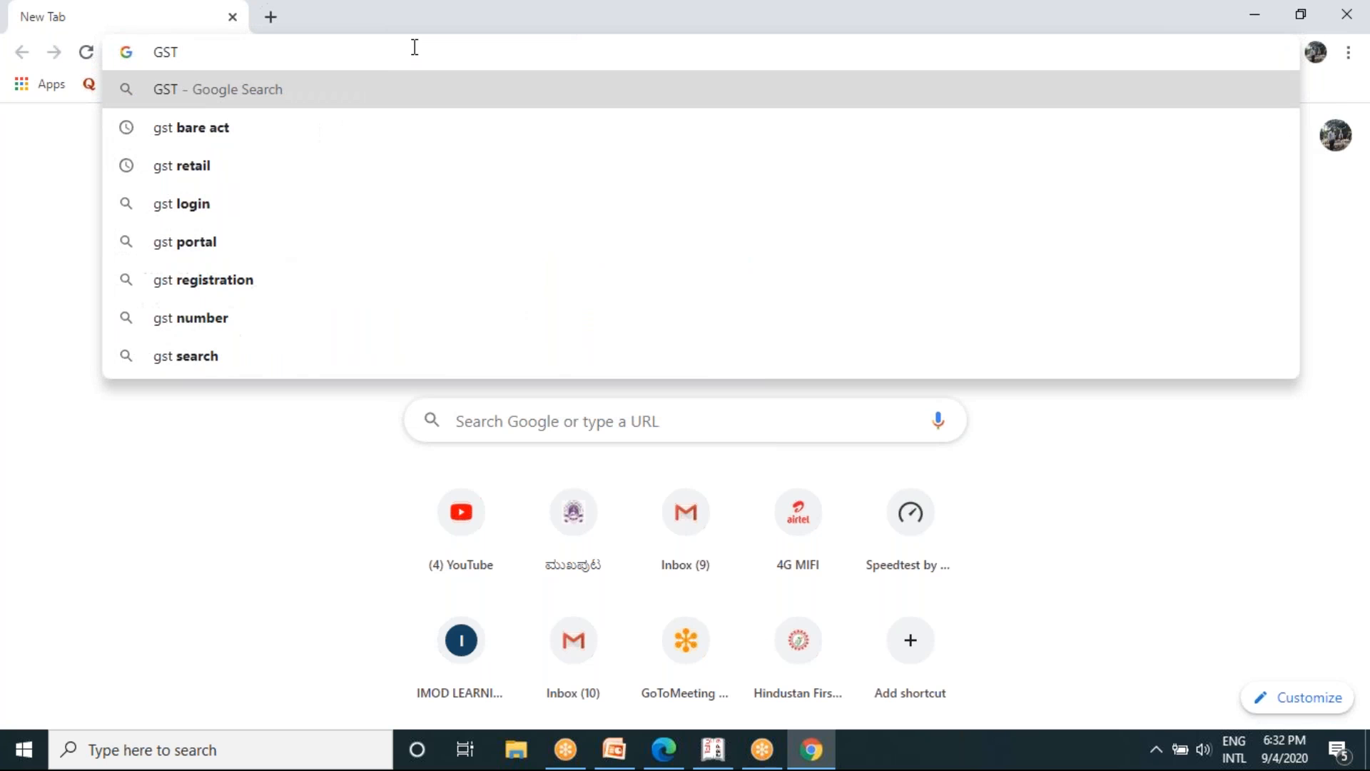
text(C)
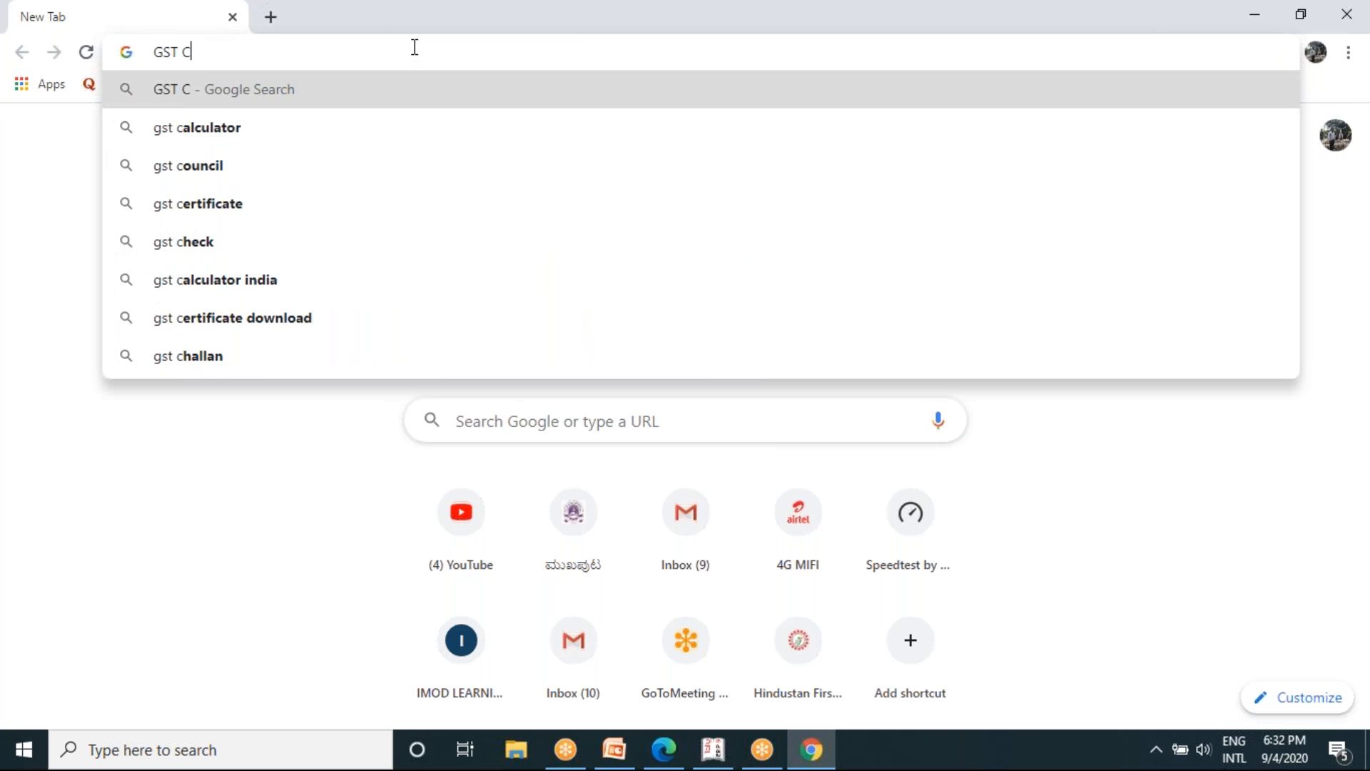
key(BackSpace)
text(Code )
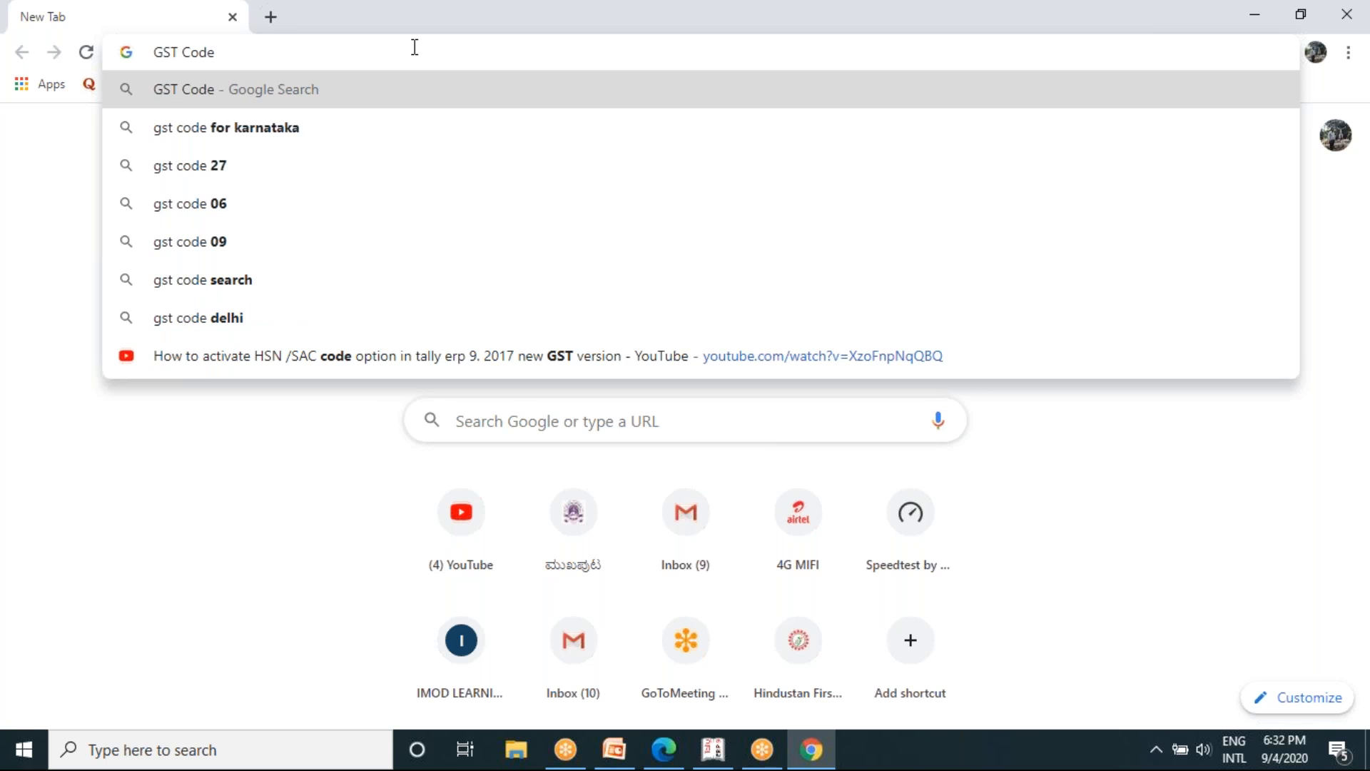
text(stat)
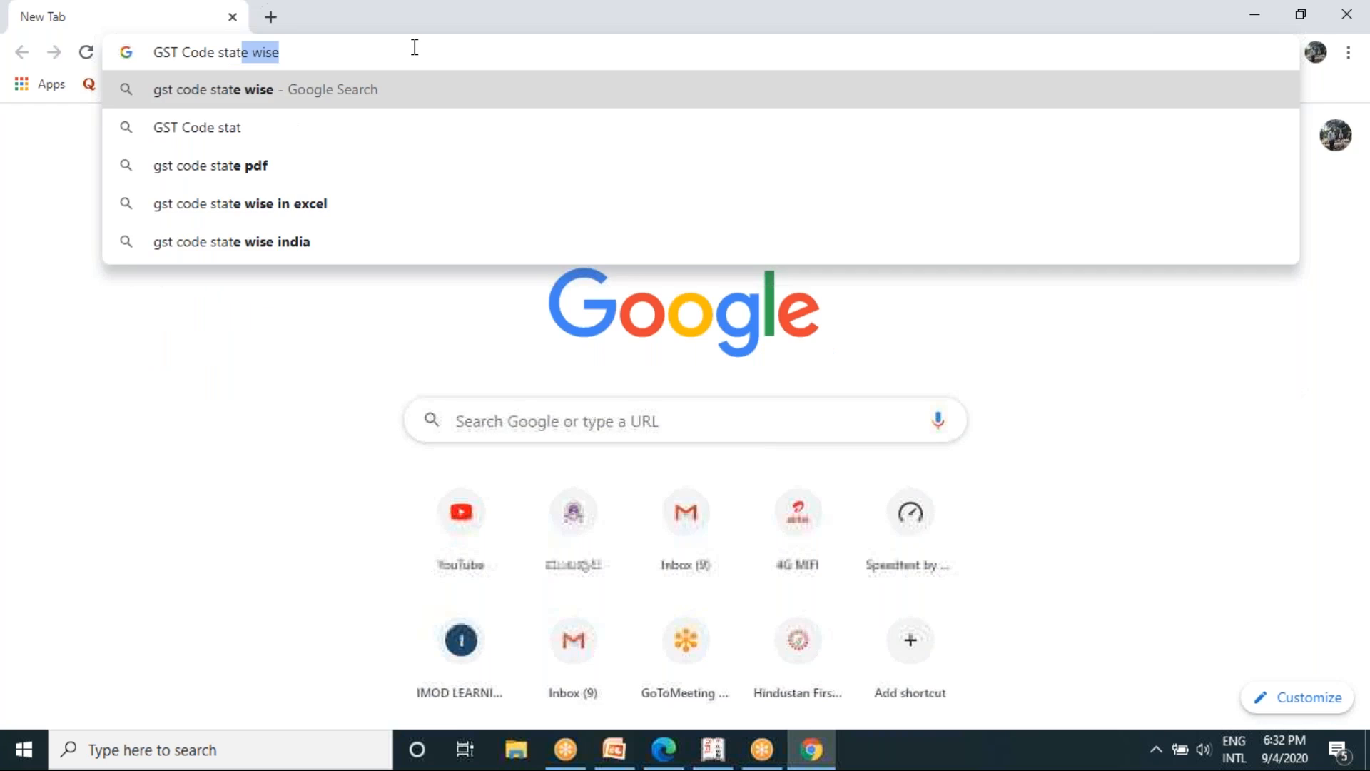
key(Return)
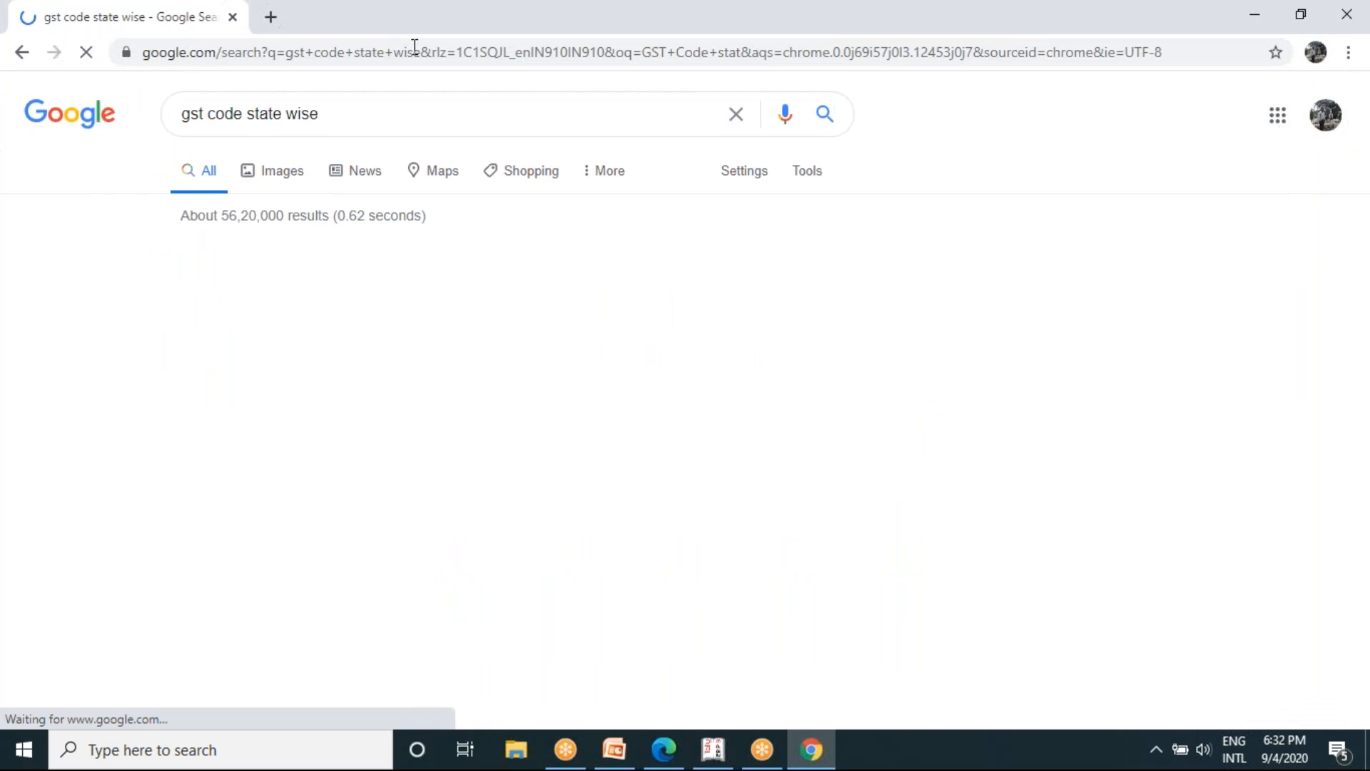
- Open ClearTax's GST State Code List and Jurisdiction article and find Karnataka in the state code table
click(267, 271)
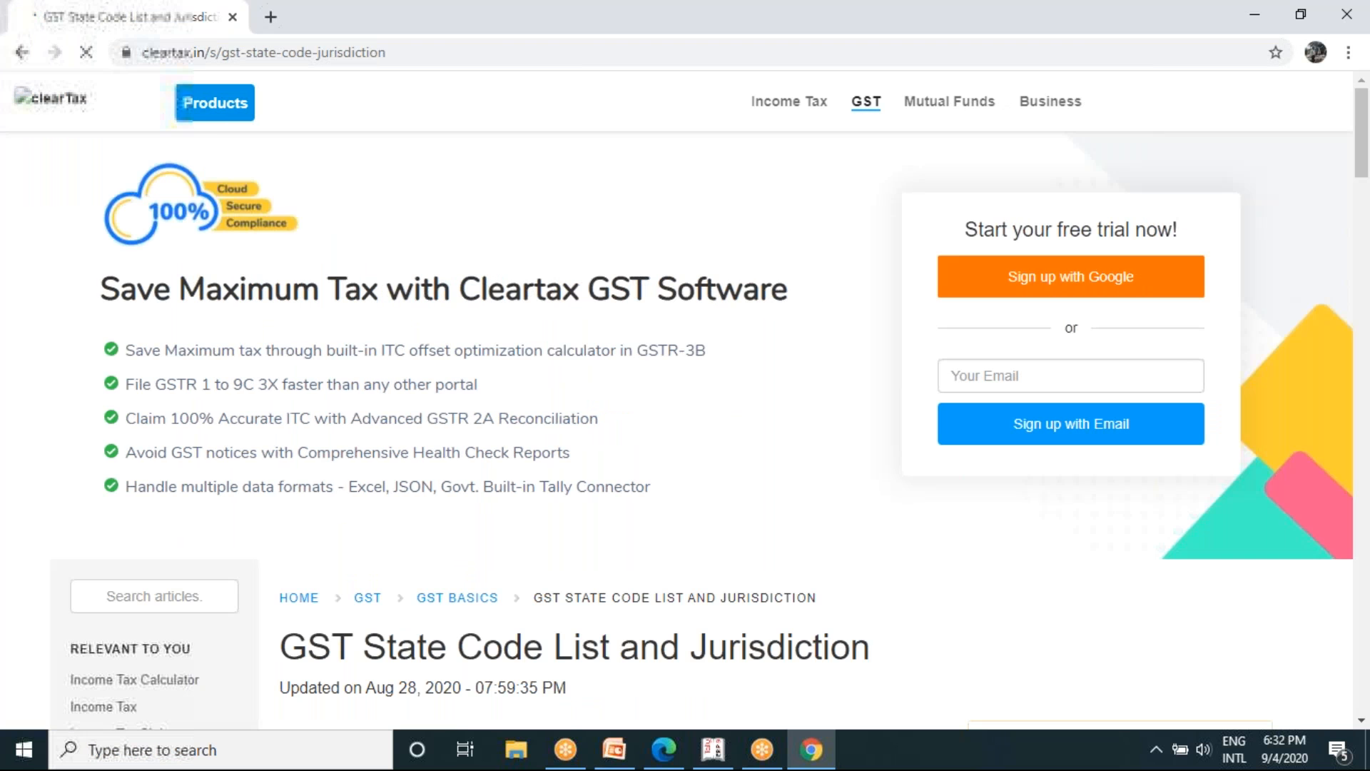
scroll(685, 400, down, 13)
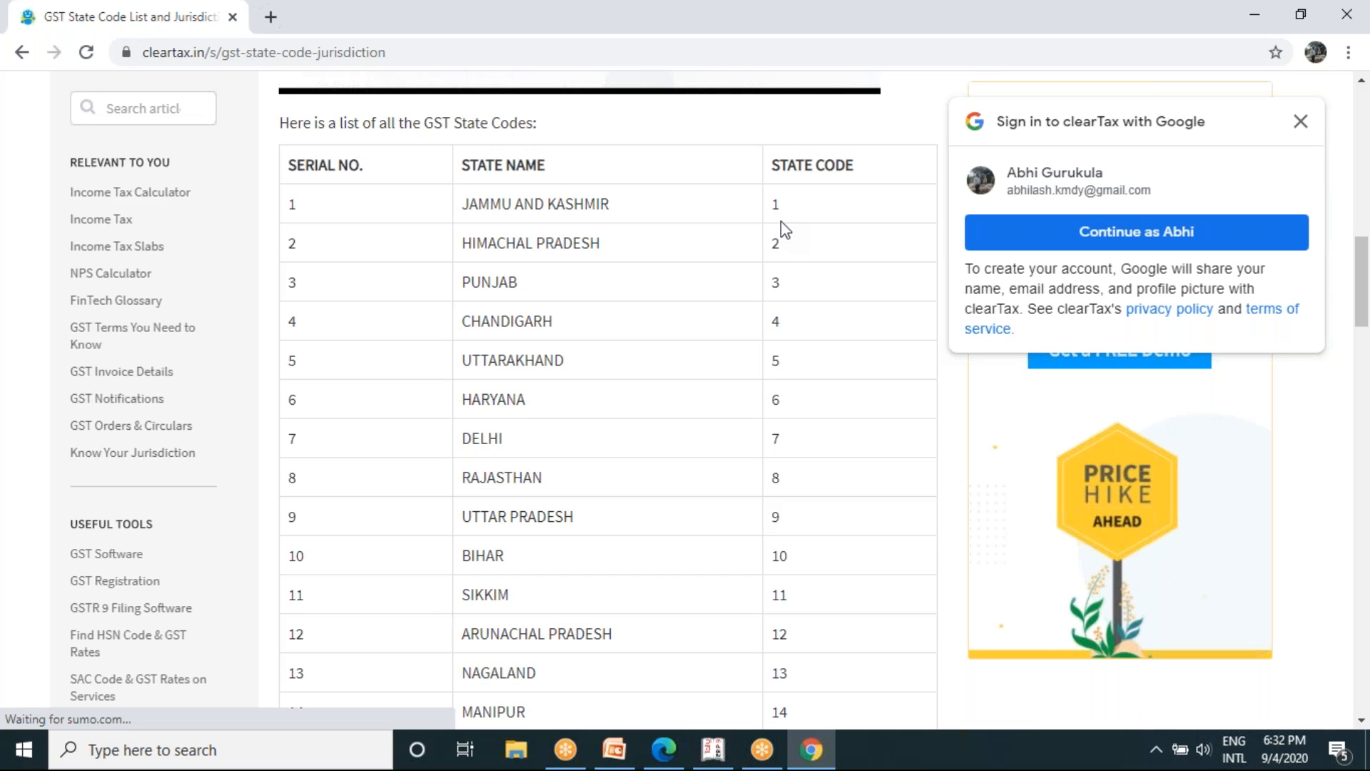
scroll(785, 229, down, 7)
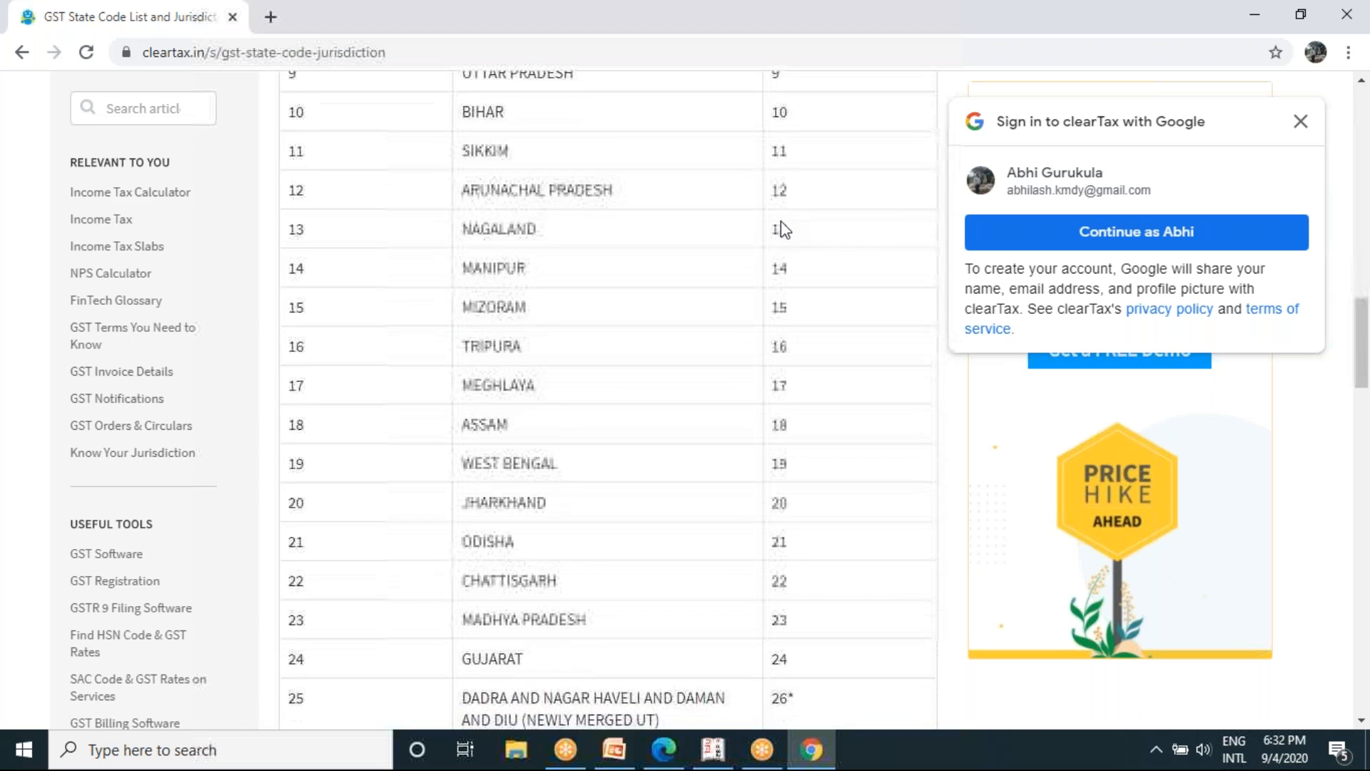
scroll(730, 530, down, 4)
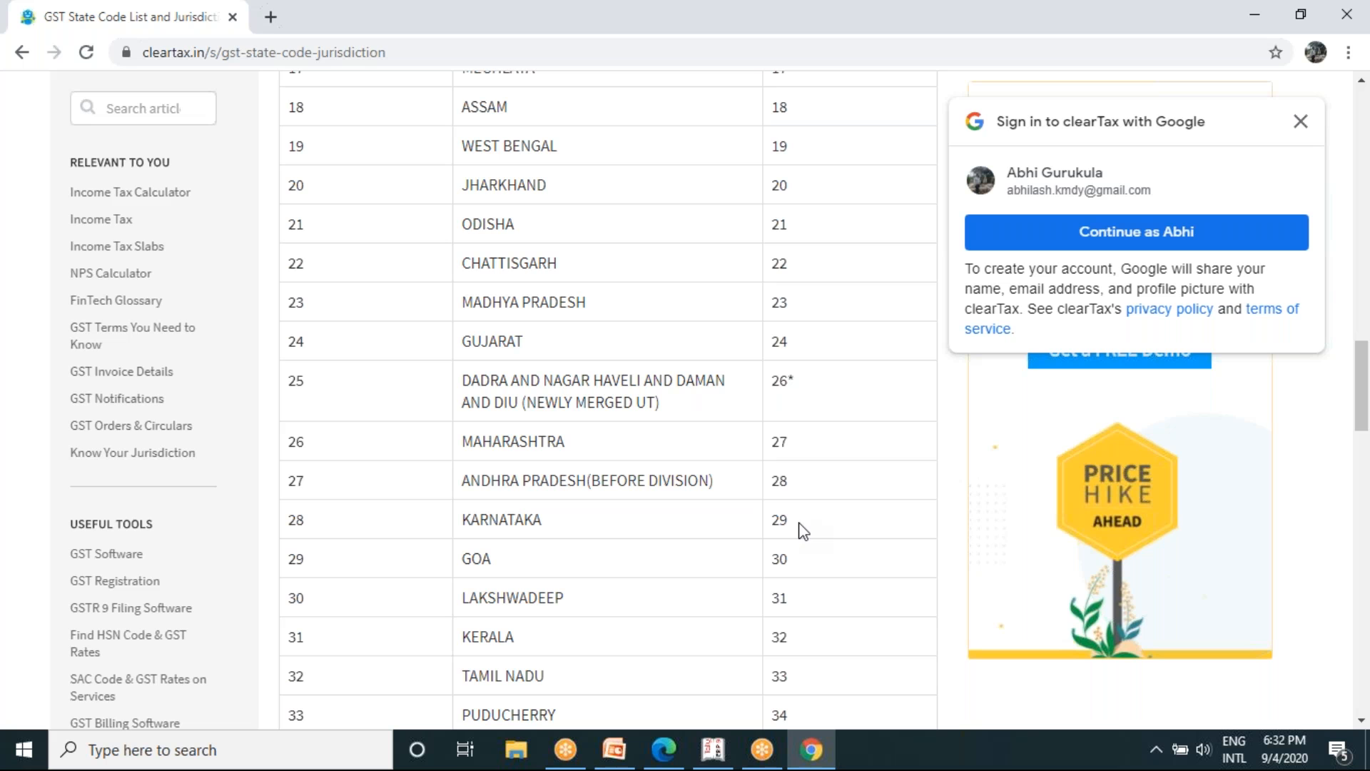
- Return to Tally.ERP 9 and accept state Karnataka, registration type Regular, Assessee of Other Territory No, and GST applicable from 1-Apr-2020
click(711, 751)
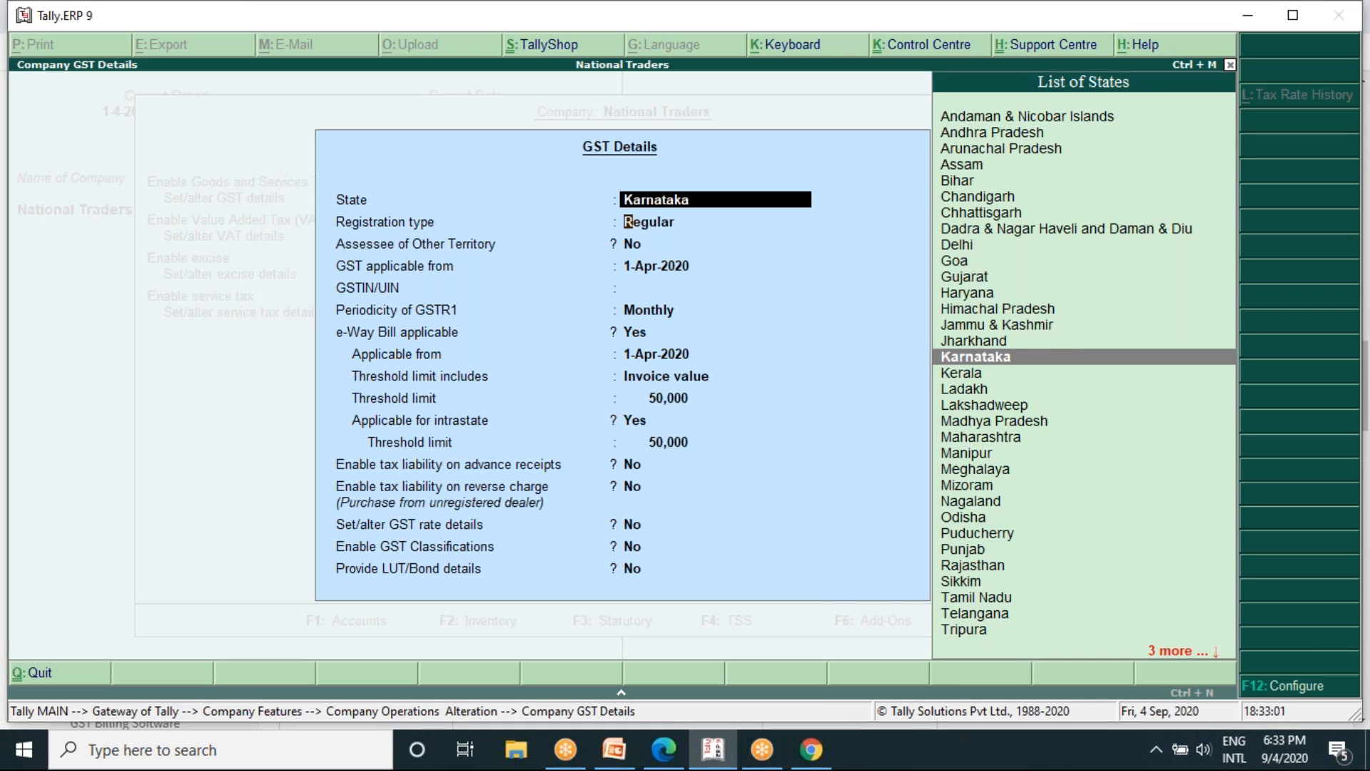
click(628, 221)
key(Return)
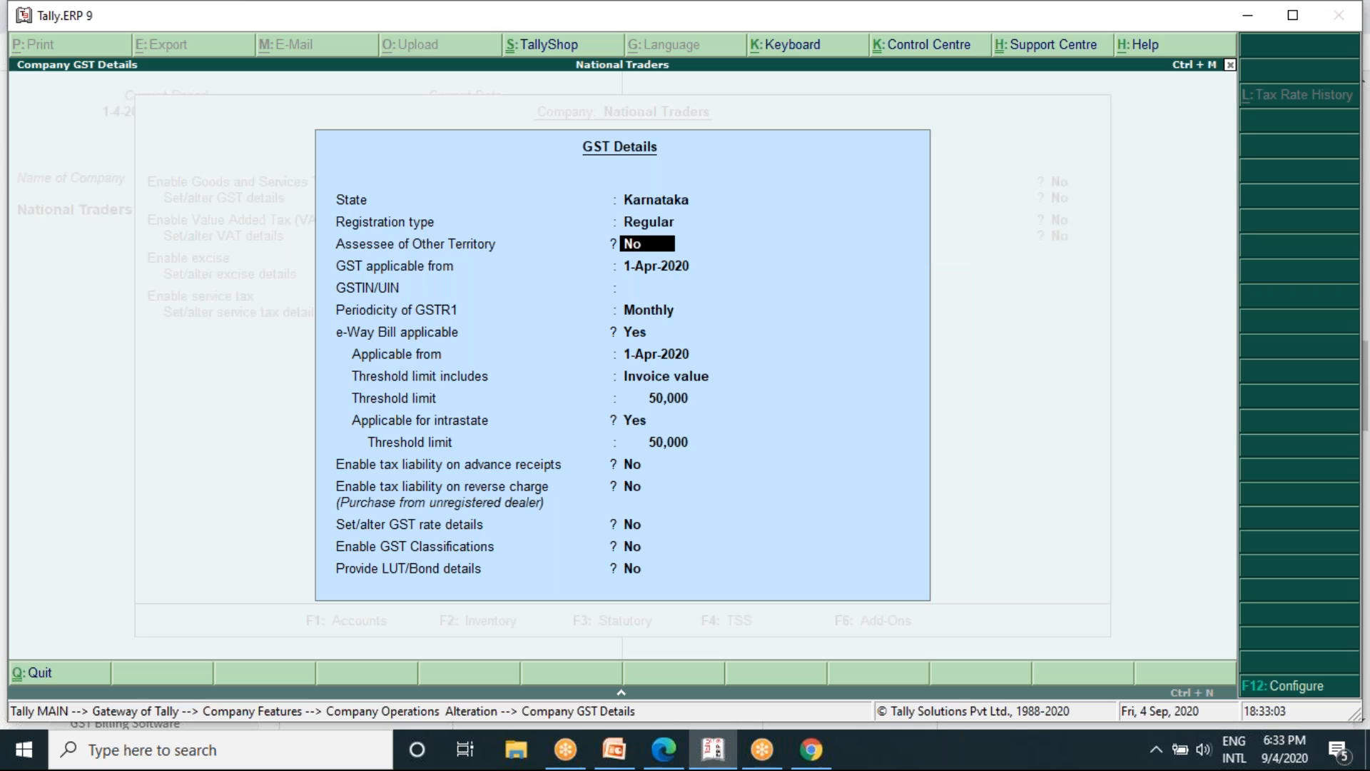
key(Return)
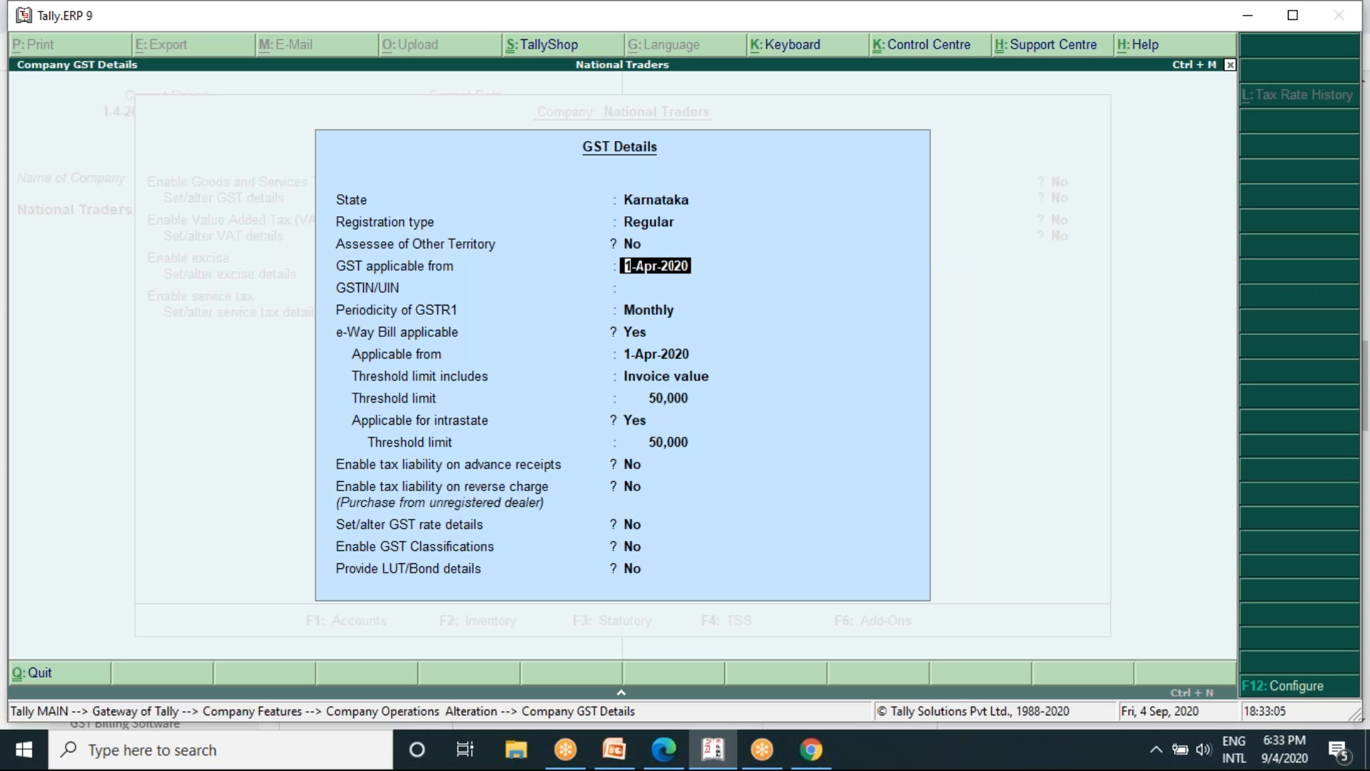
key(Return)
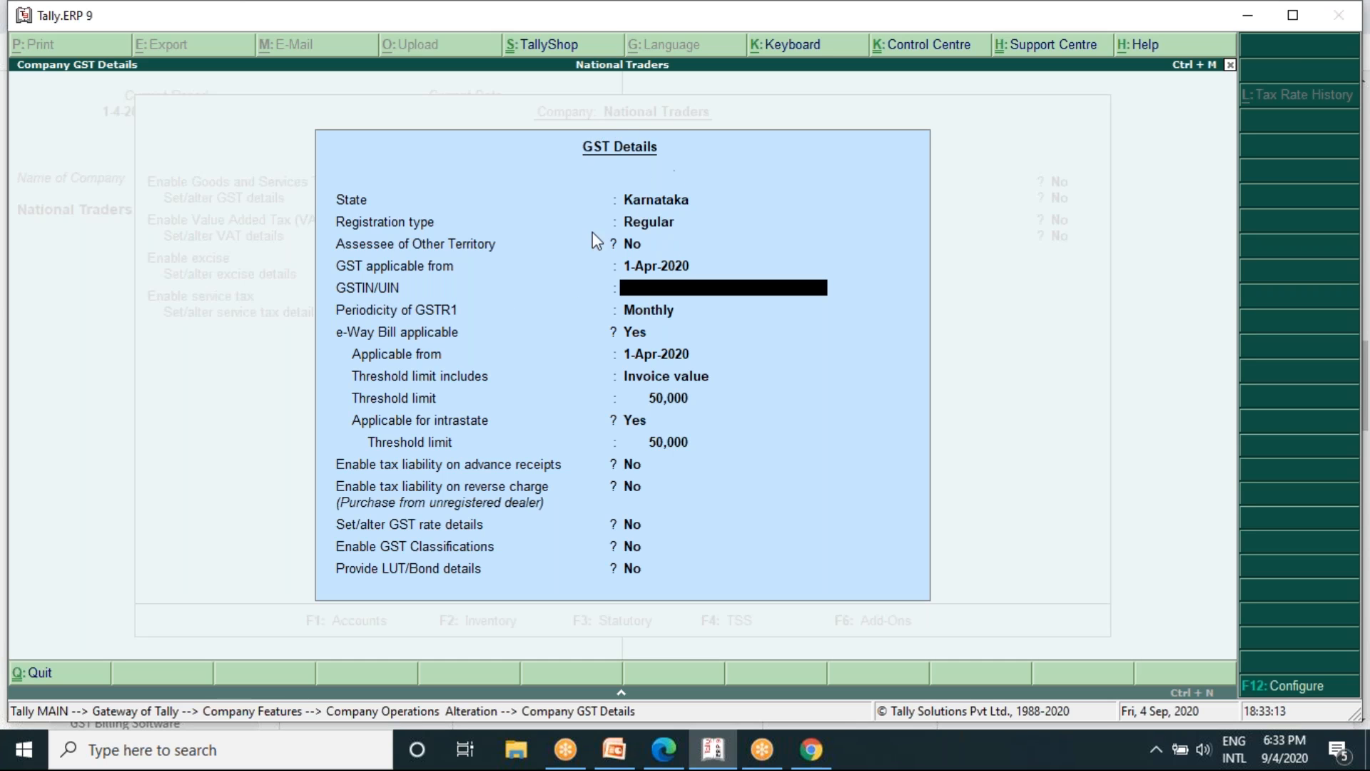
- Switch back to Chrome, dismiss the Google sign-in prompt, and review the complete table of GST state codes
click(804, 757)
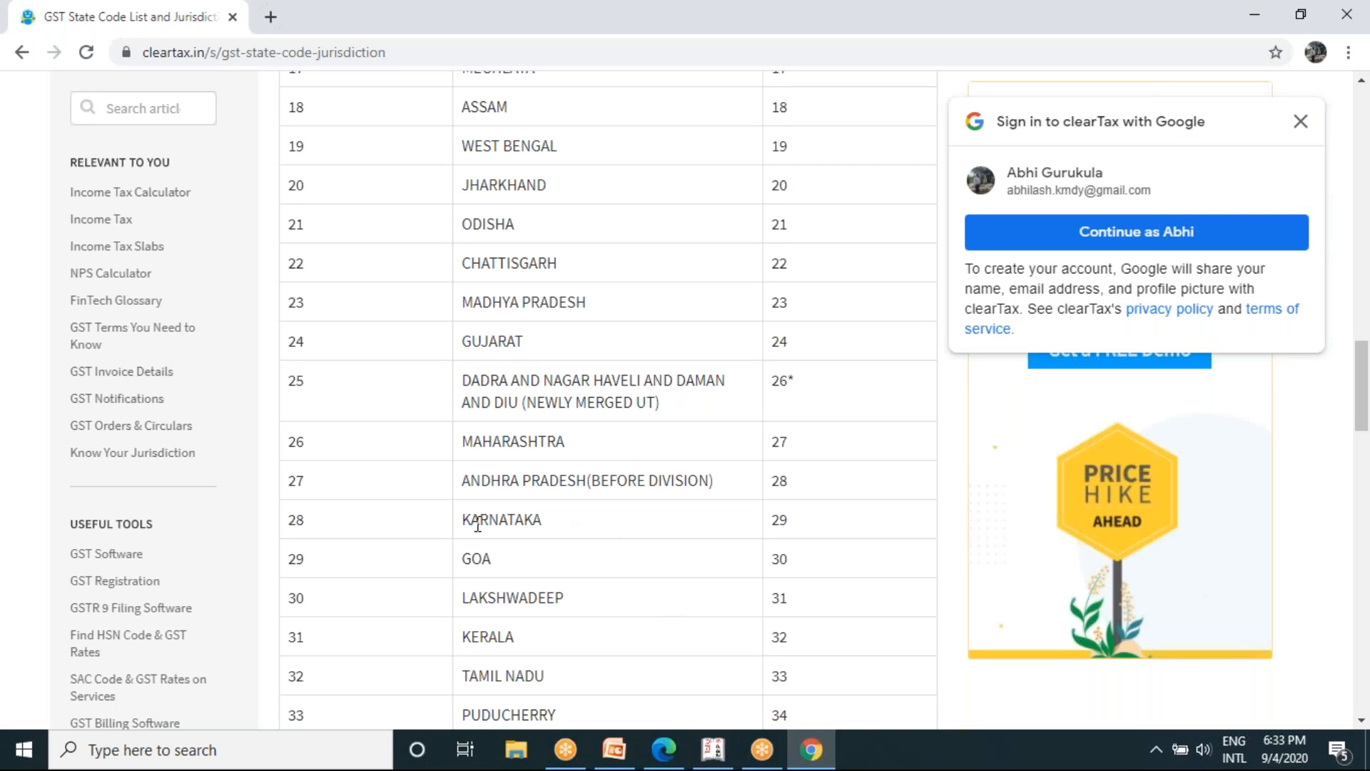
scroll(477, 525, down, 1)
scroll(478, 525, up, 6)
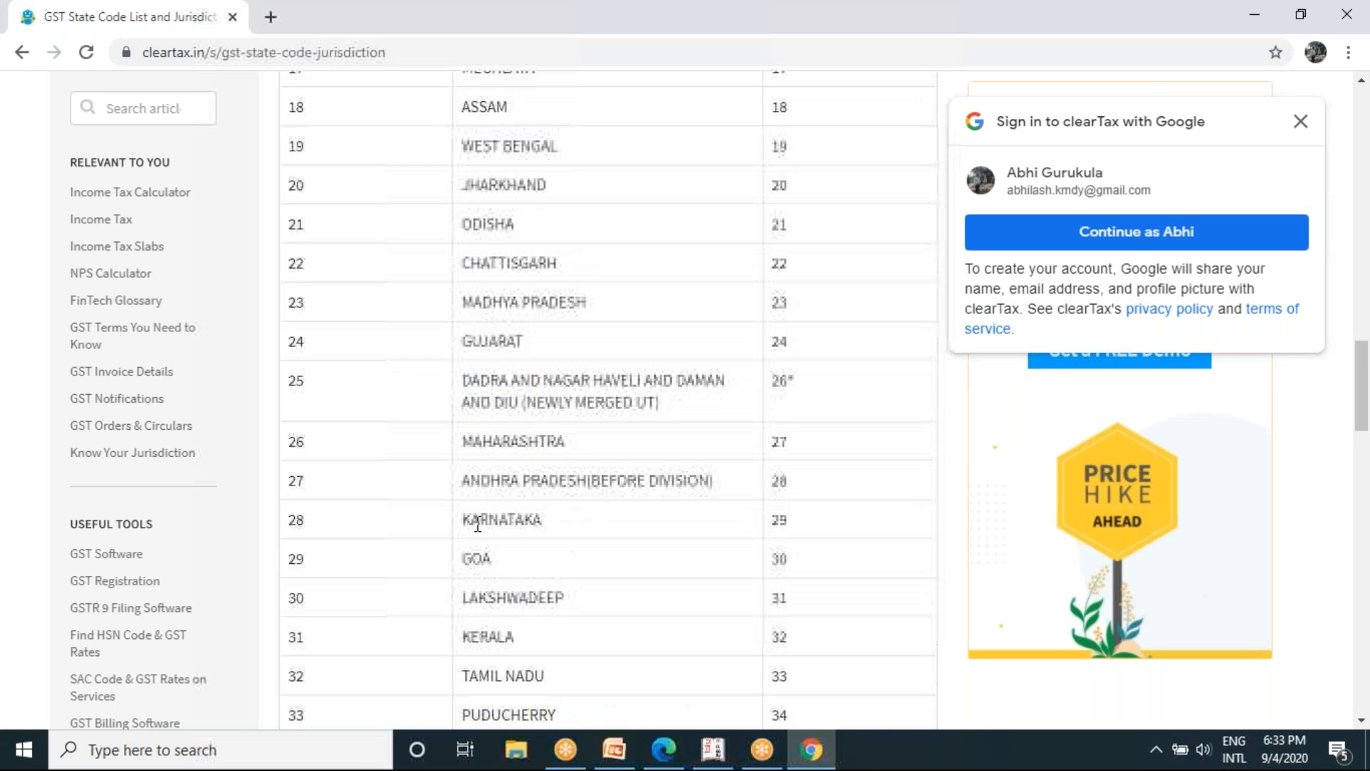
scroll(606, 400, up, 4)
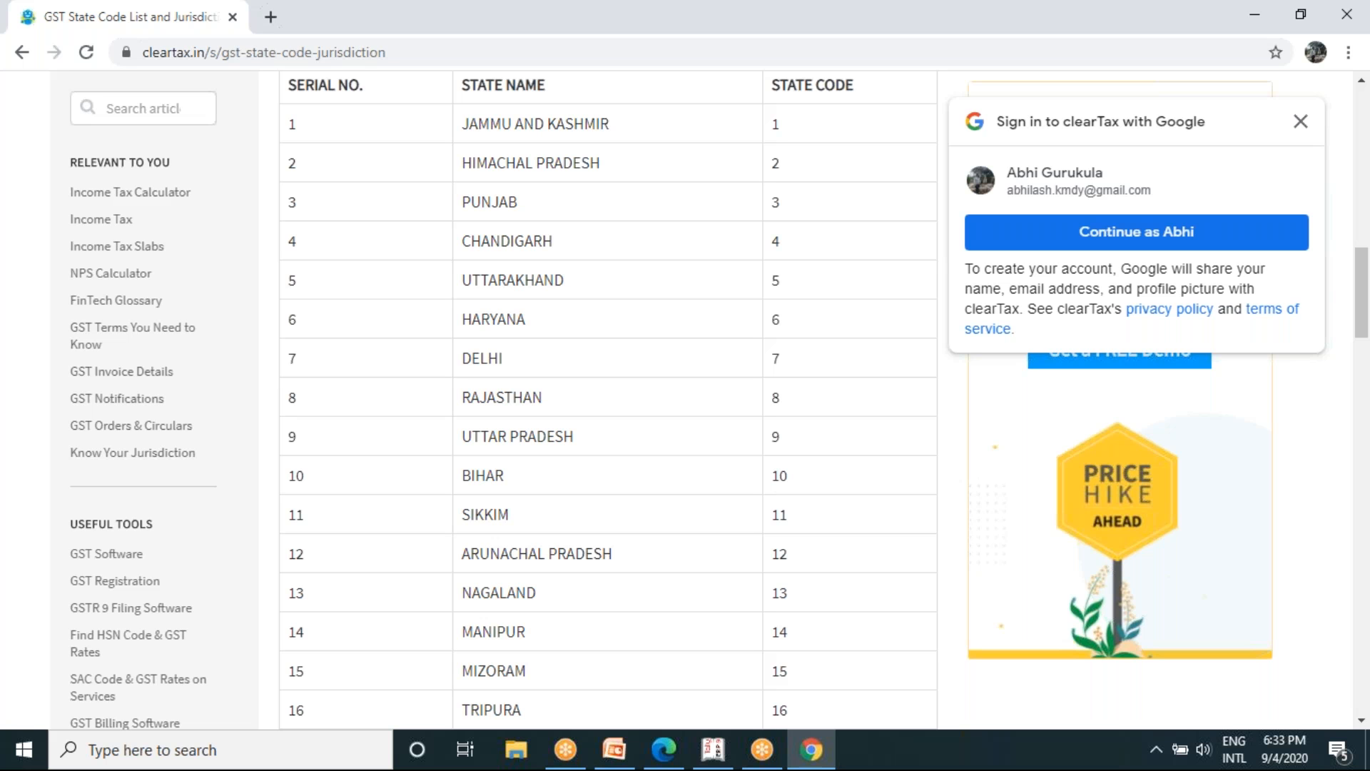
scroll(608, 399, down, 3)
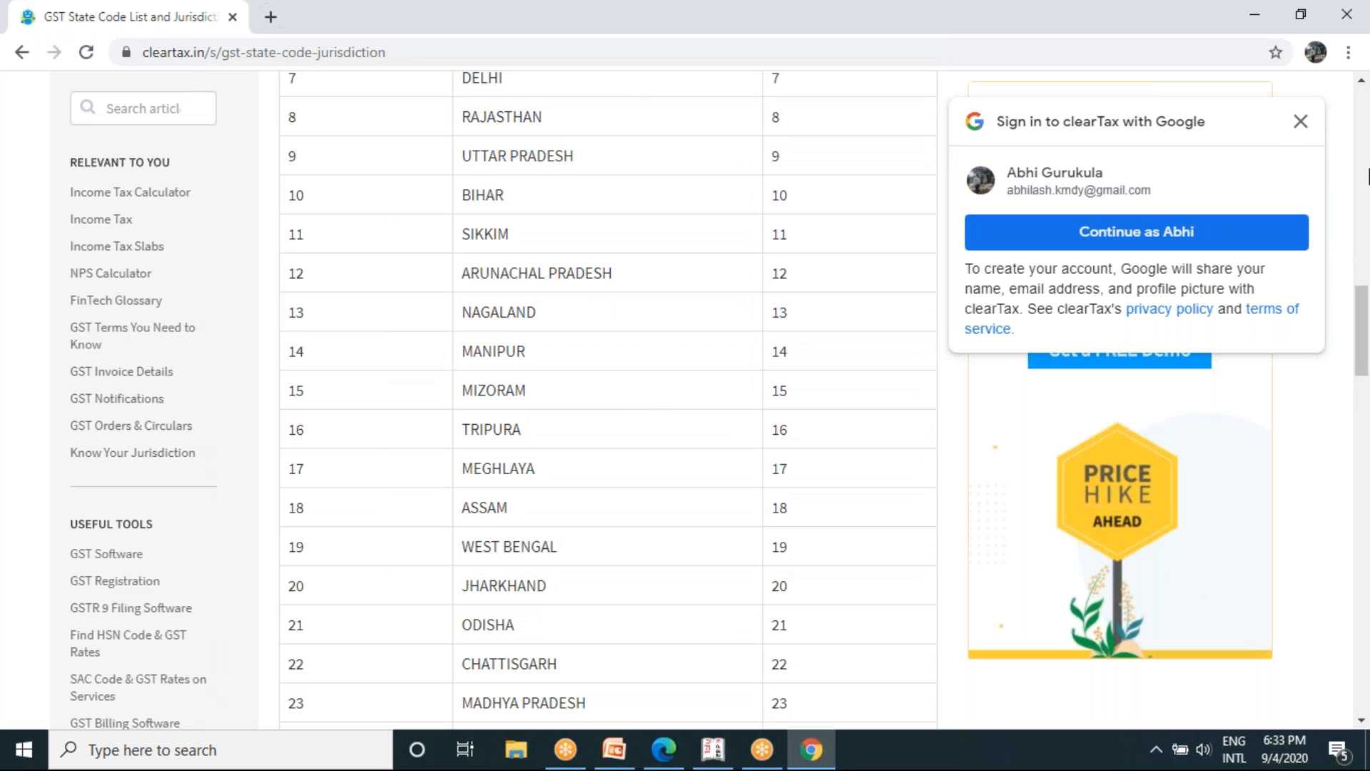
click(1304, 123)
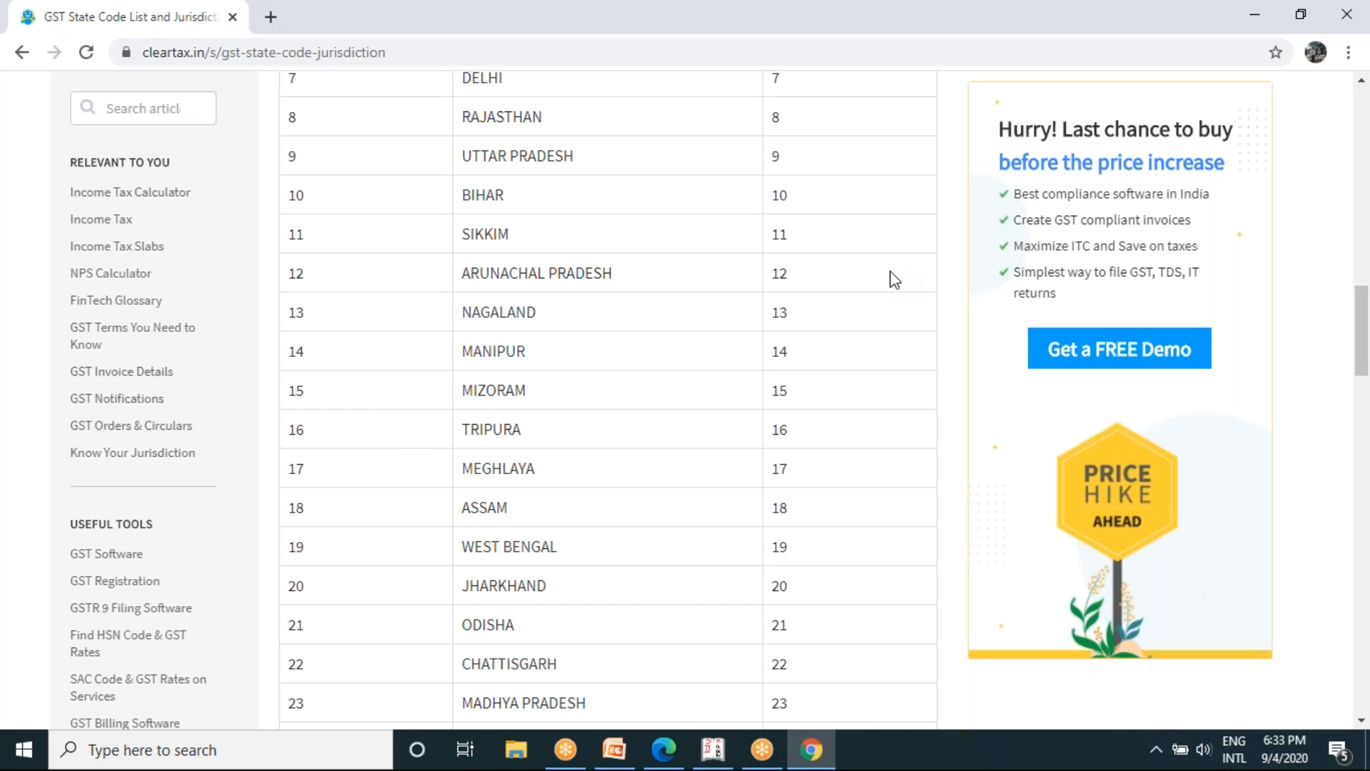
scroll(894, 279, down, 6)
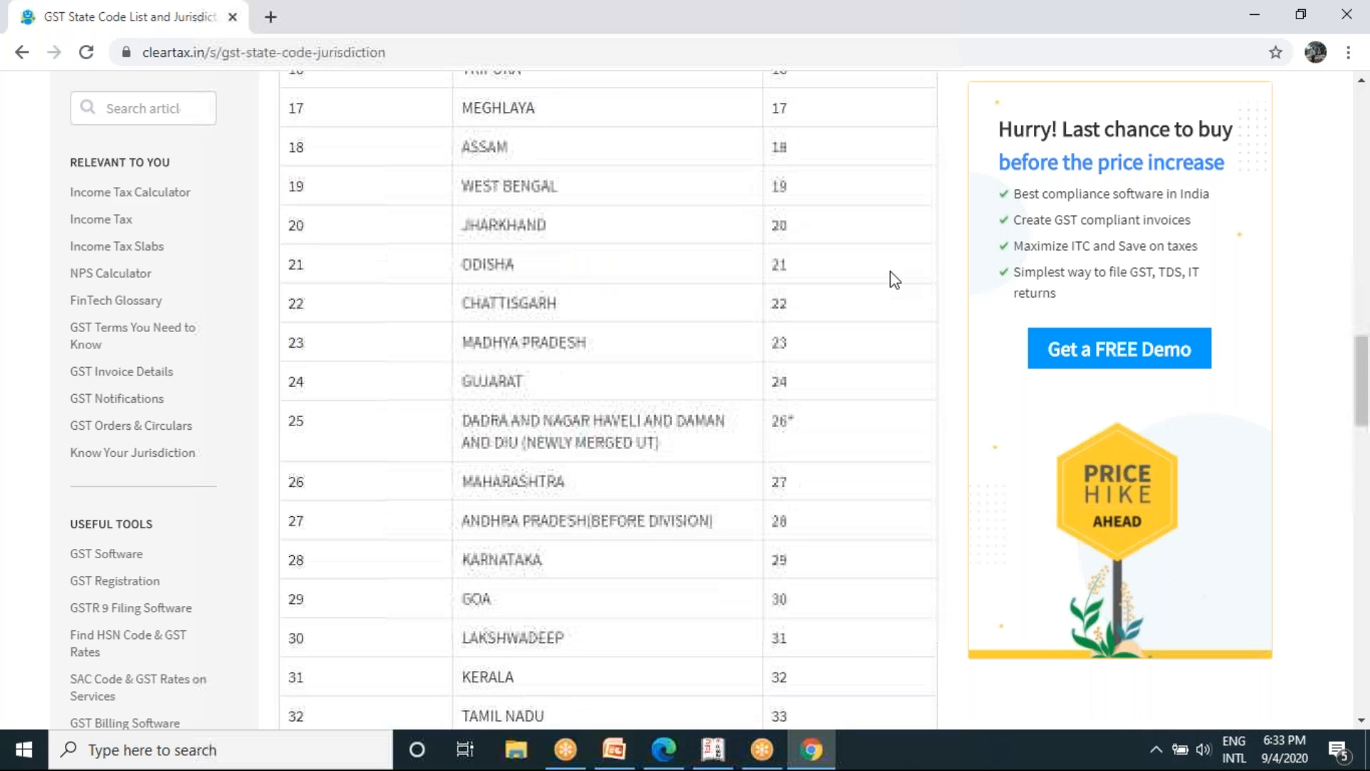
scroll(894, 279, down, 4)
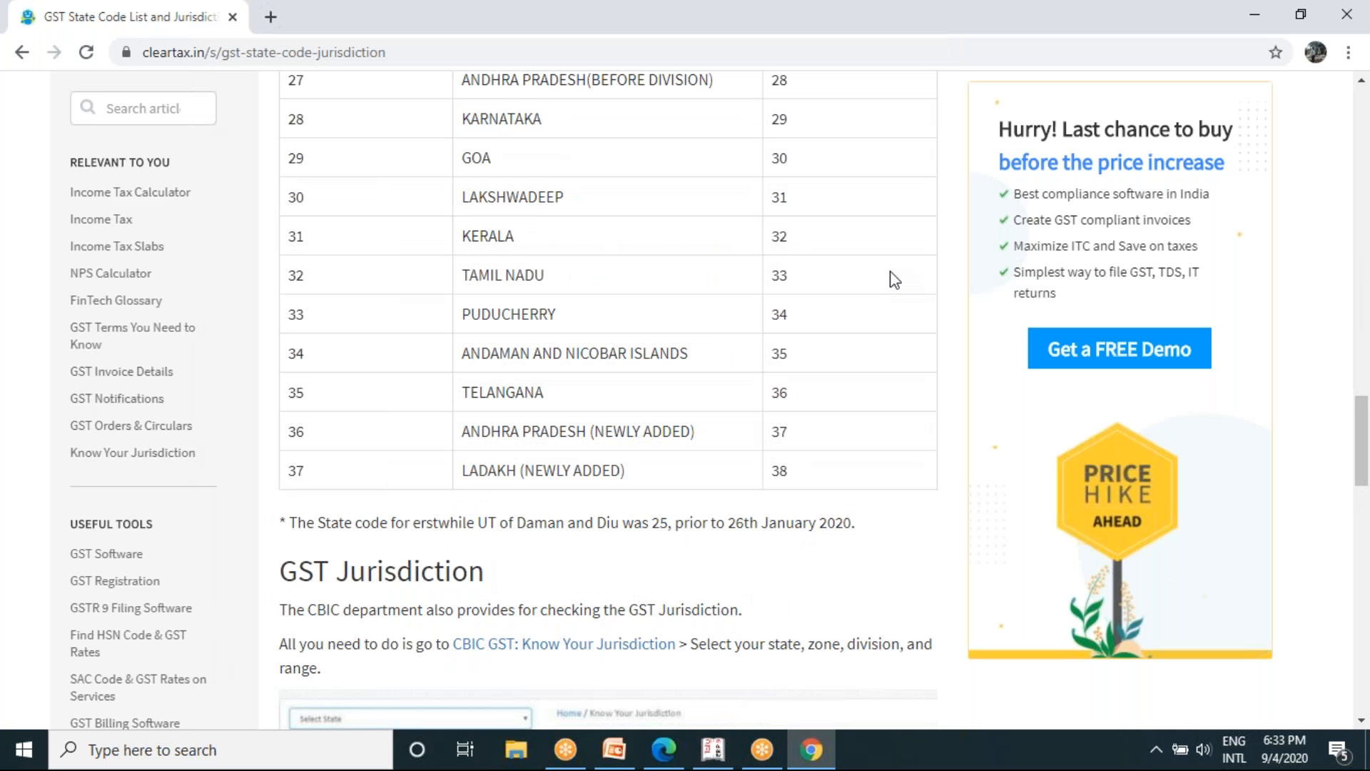
scroll(894, 279, down, 4)
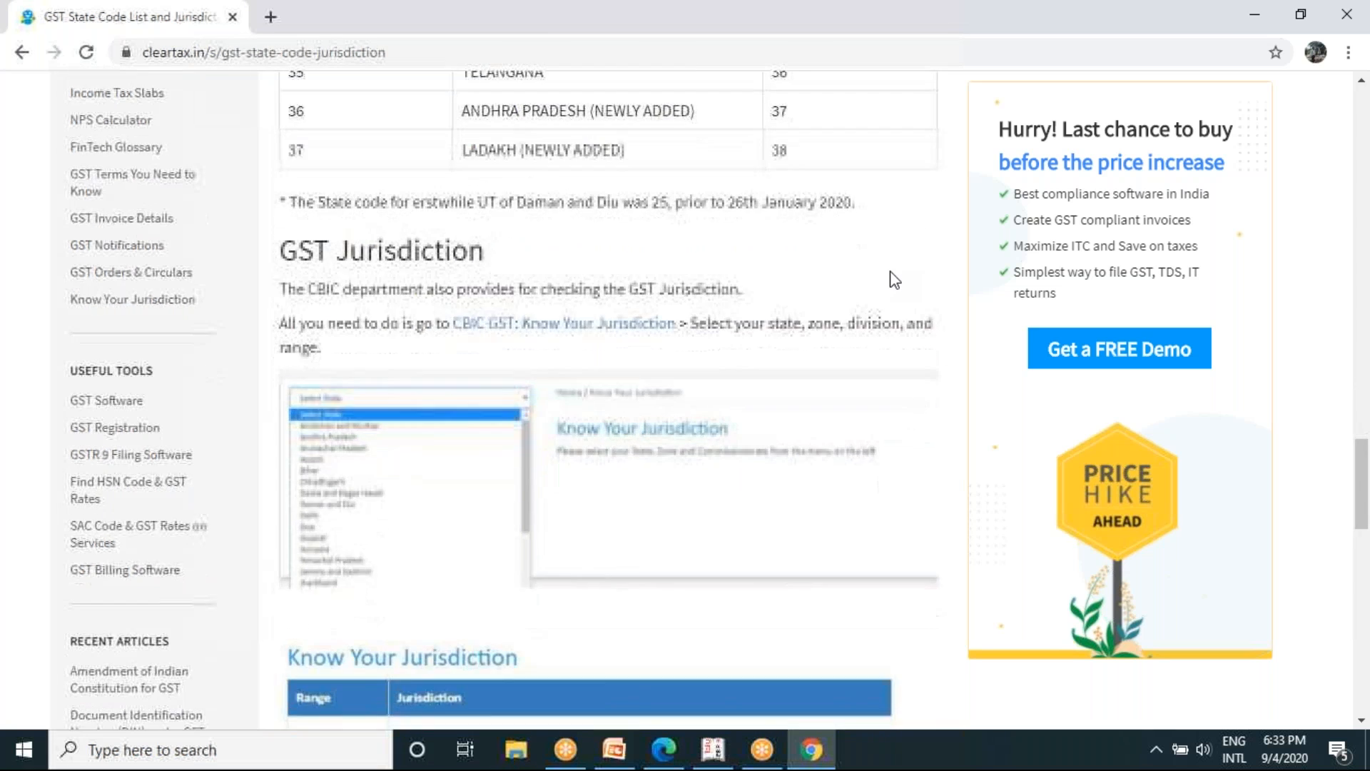
scroll(894, 279, down, 4)
scroll(894, 279, up, 1)
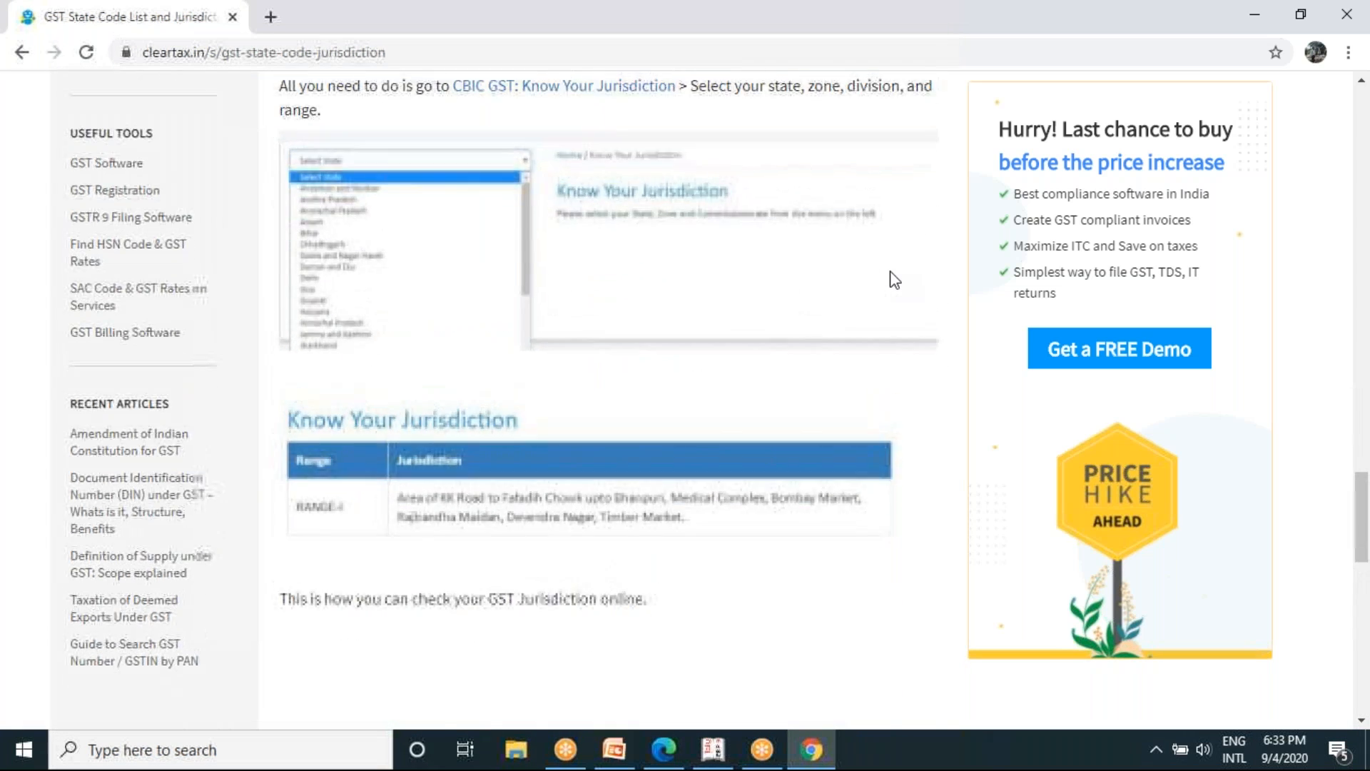
scroll(895, 279, up, 10)
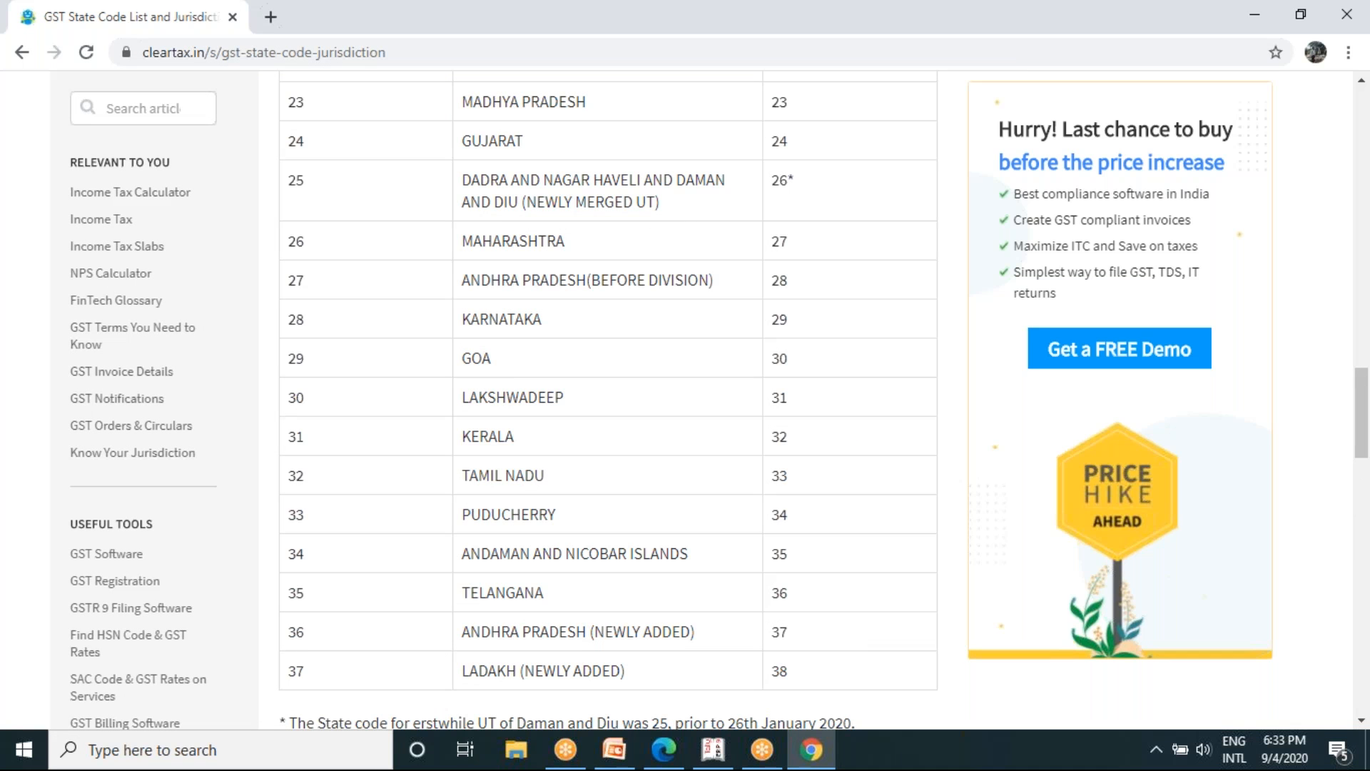
scroll(608, 385, down, 2)
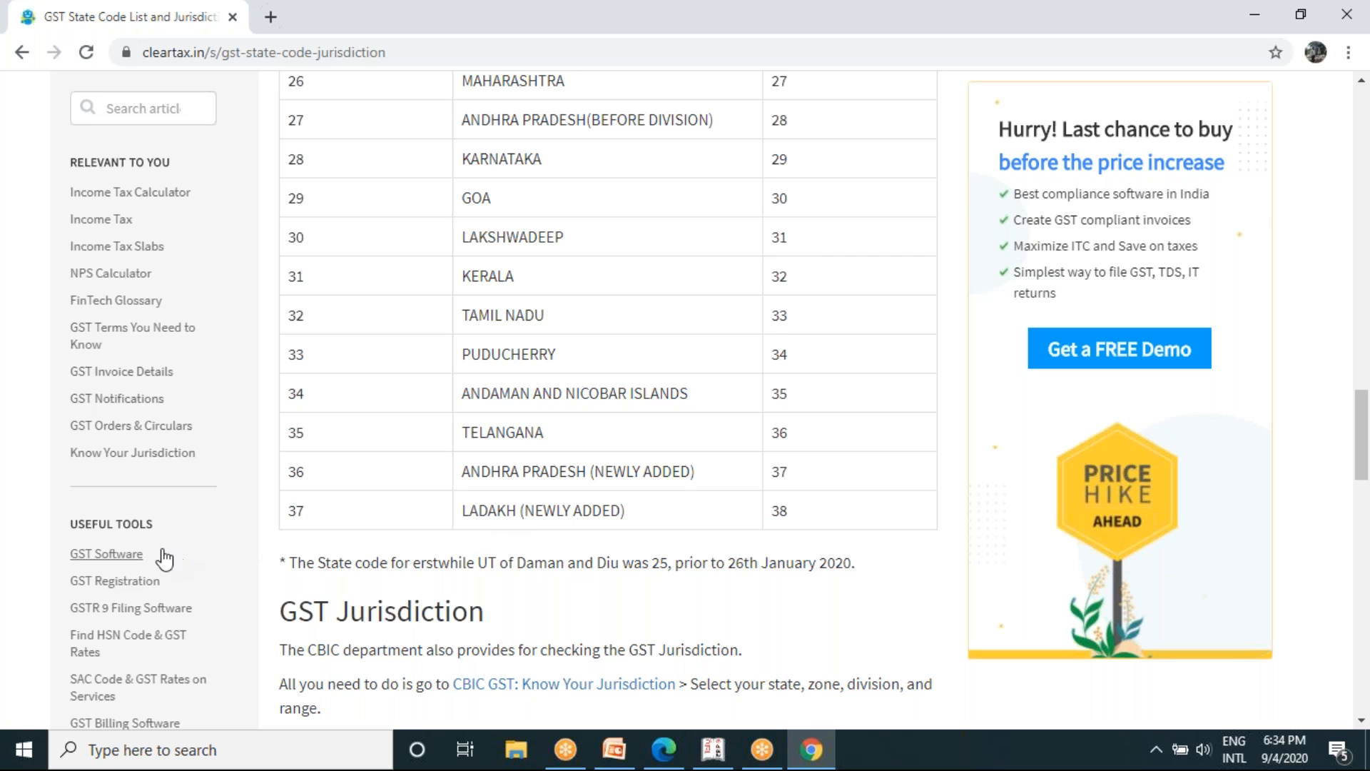
- Open ClearTax's HSN Code List & GST Rate Finder and read its explanation of HSN codes
click(98, 645)
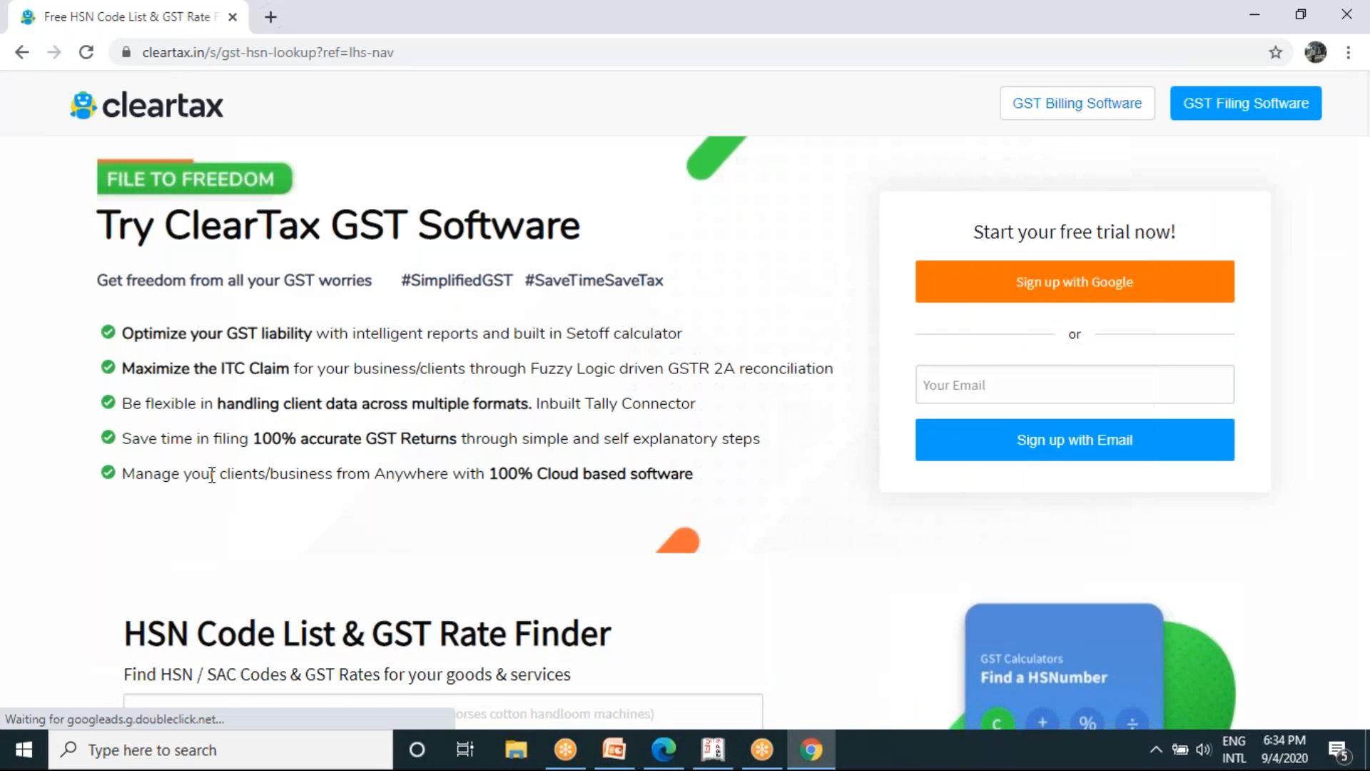
scroll(97, 644, down, 3)
scroll(619, 428, down, 3)
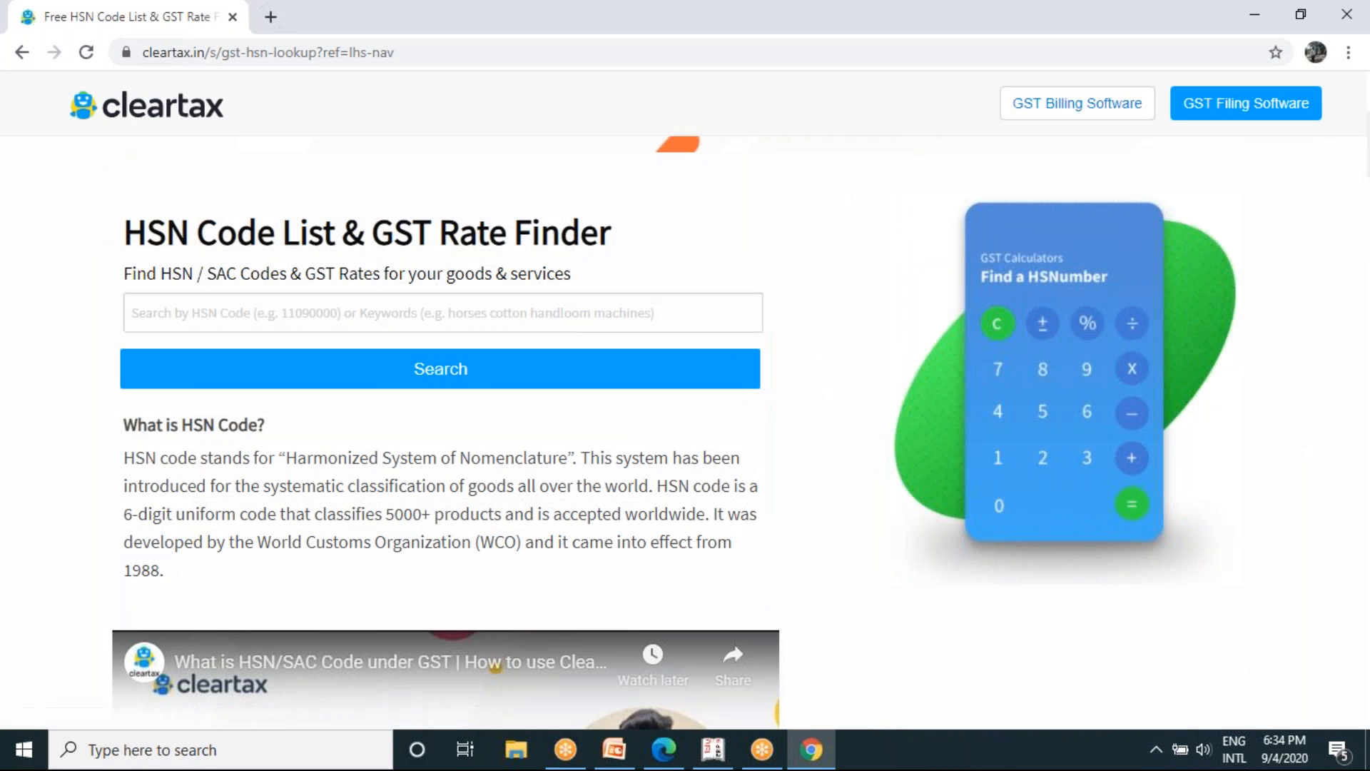
scroll(620, 429, down, 5)
scroll(620, 428, down, 2)
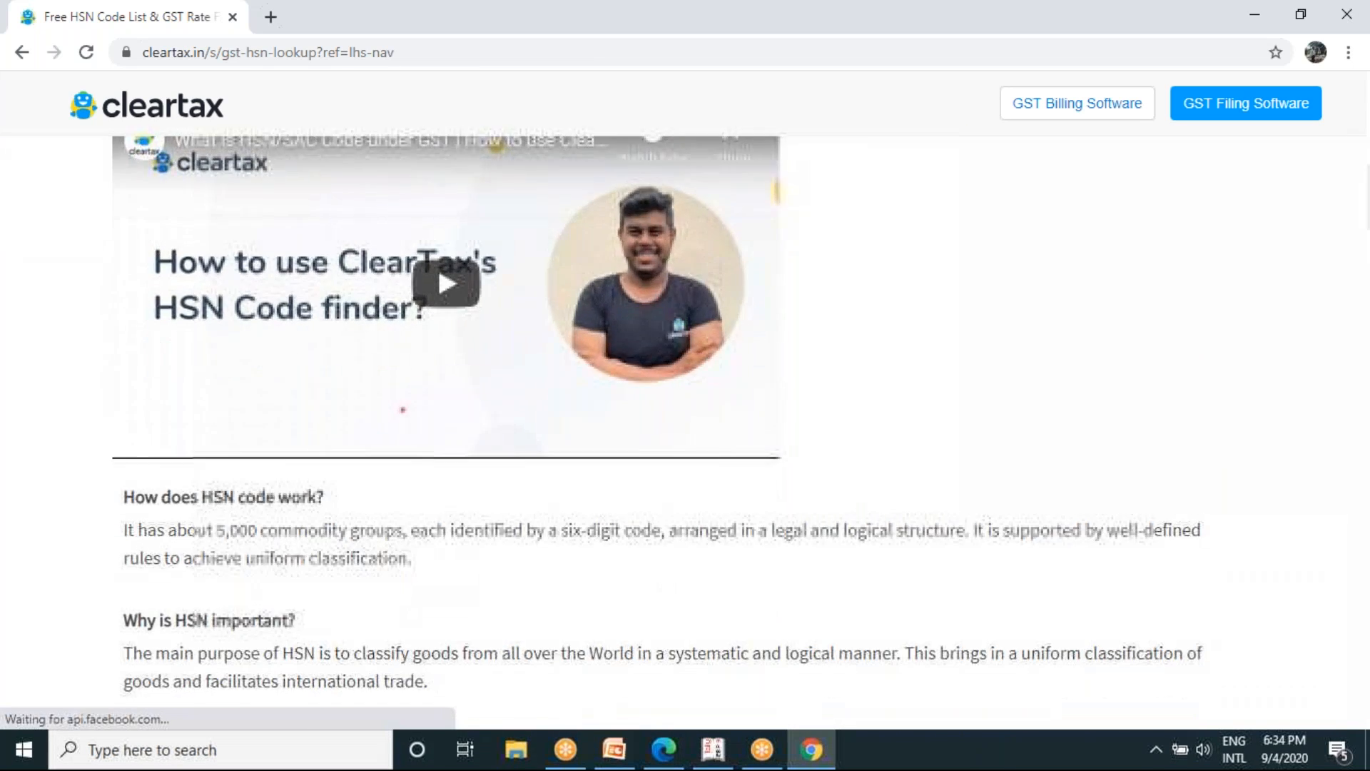
- Read how HSN and SAC codes are structured and how many HSN digits must be declared for each turnover slab
scroll(620, 429, down, 5)
scroll(619, 428, down, 6)
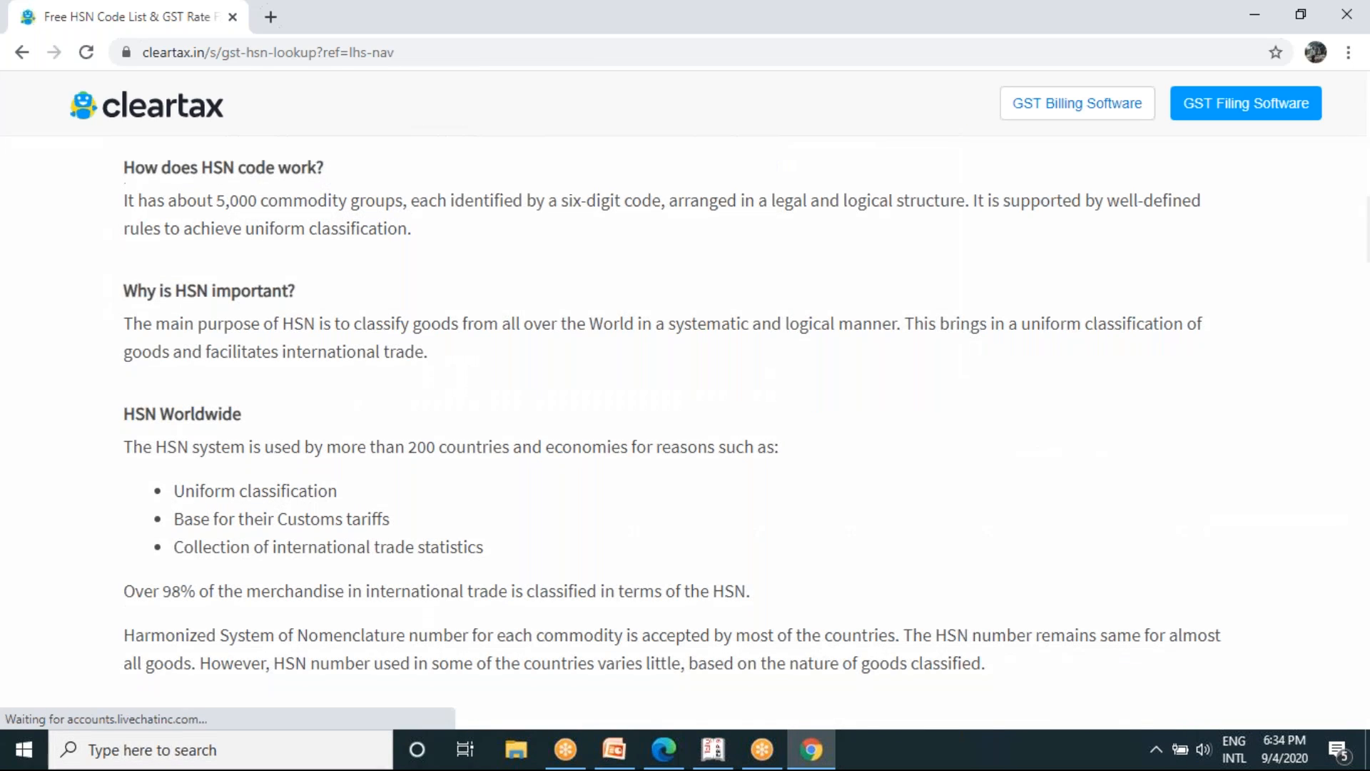
scroll(620, 428, down, 7)
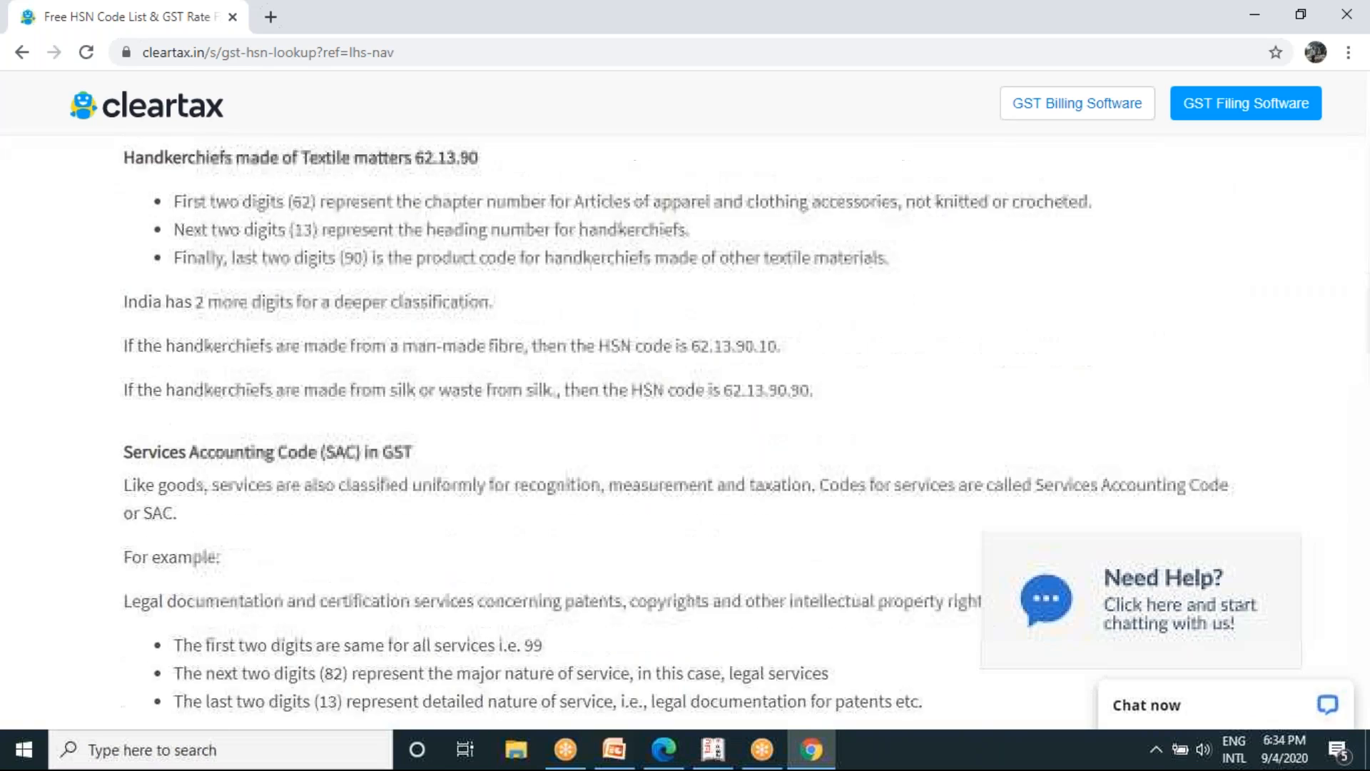
scroll(620, 428, down, 5)
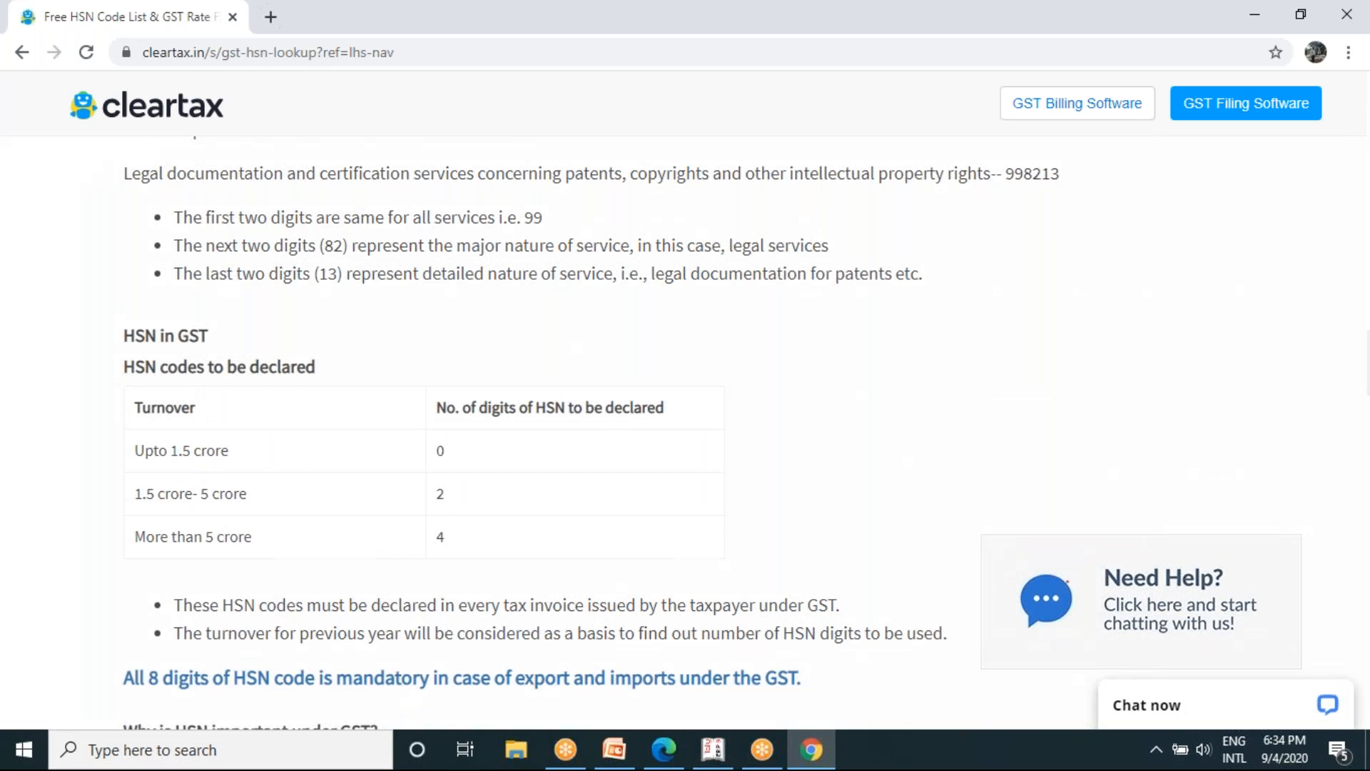
scroll(619, 429, down, 8)
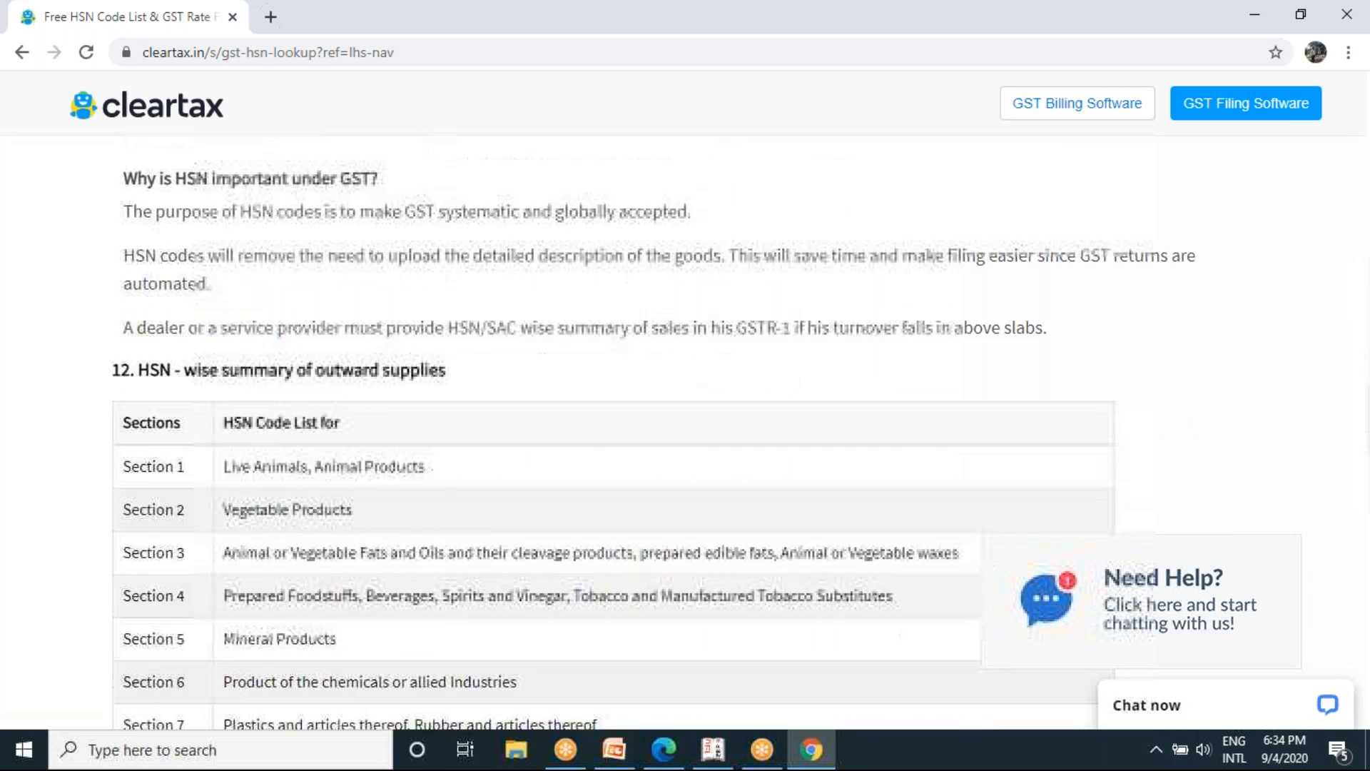
- Review the HSN-wise summary table of goods categories from Section 1 through Section 21
scroll(614, 428, down, 1)
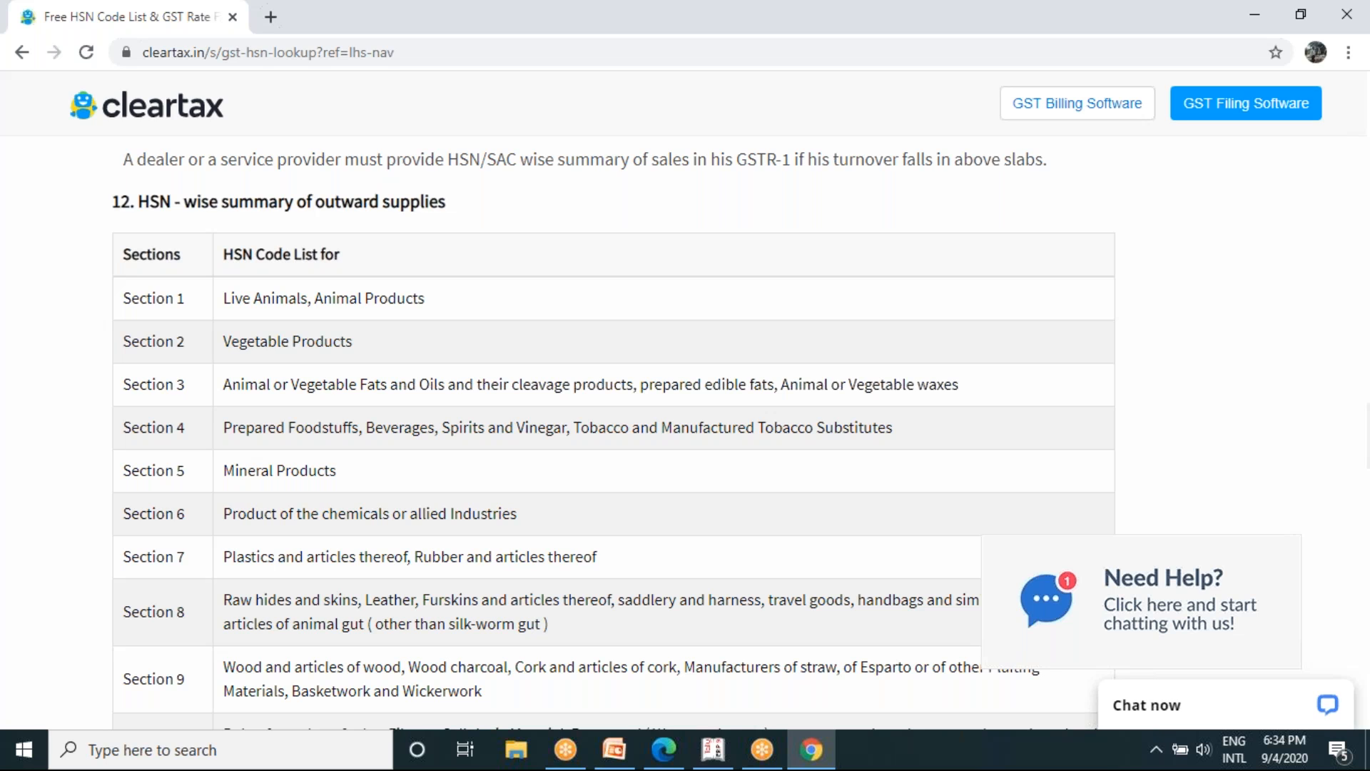
scroll(614, 428, down, 4)
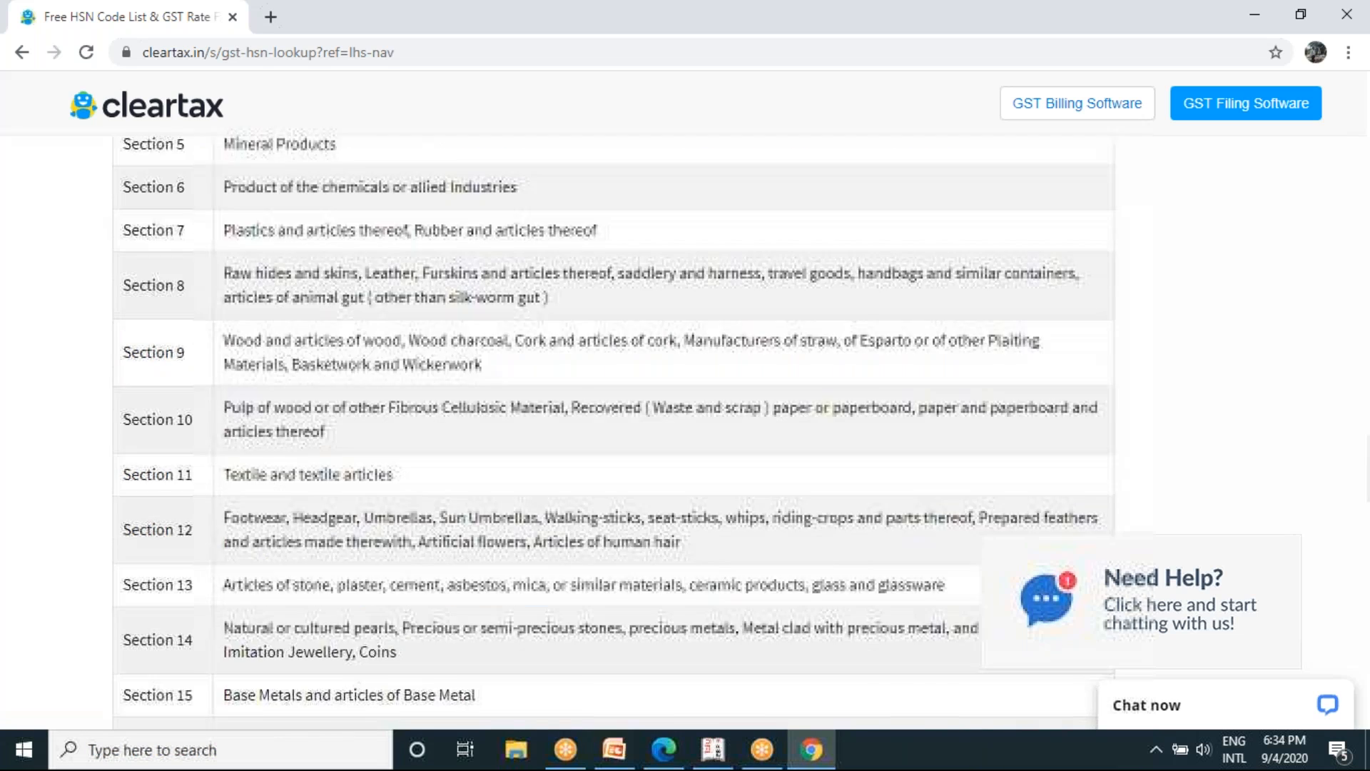
scroll(613, 428, up, 6)
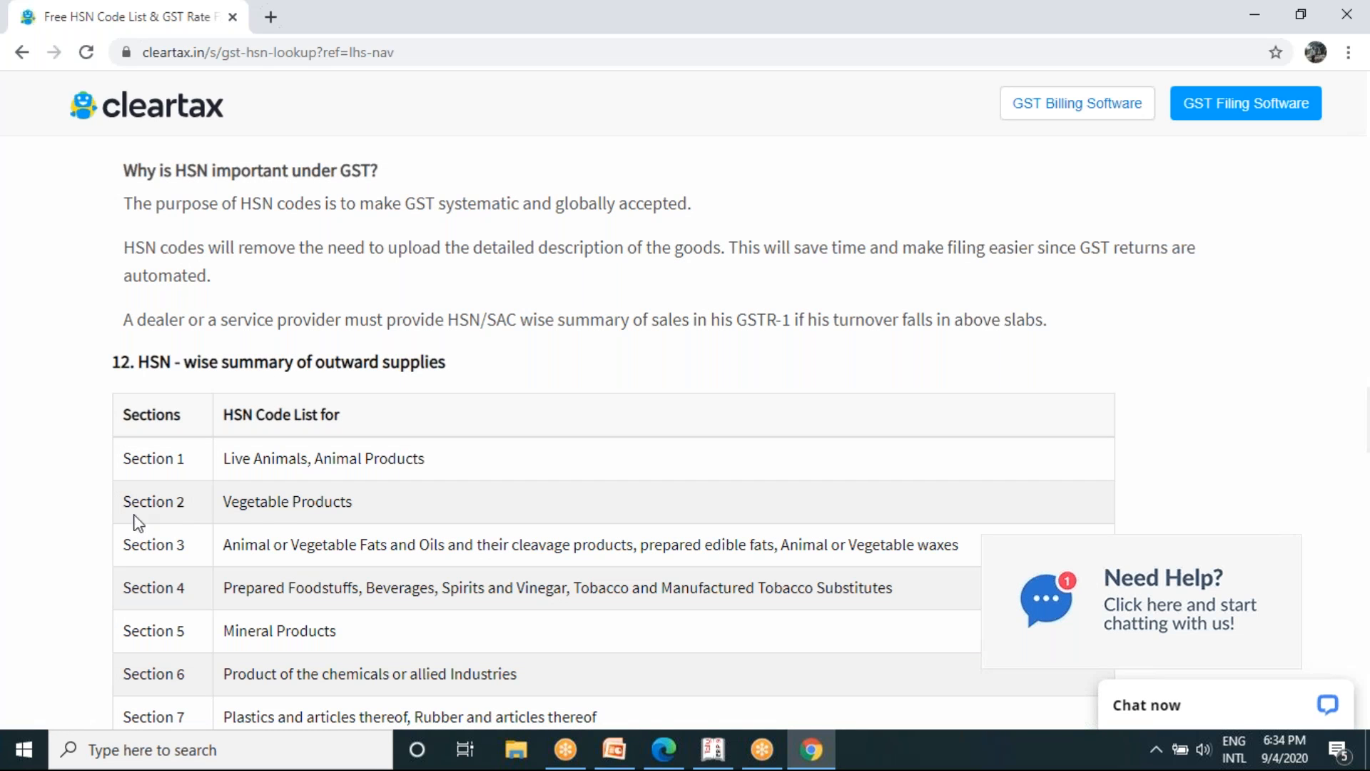
scroll(348, 519, down, 9)
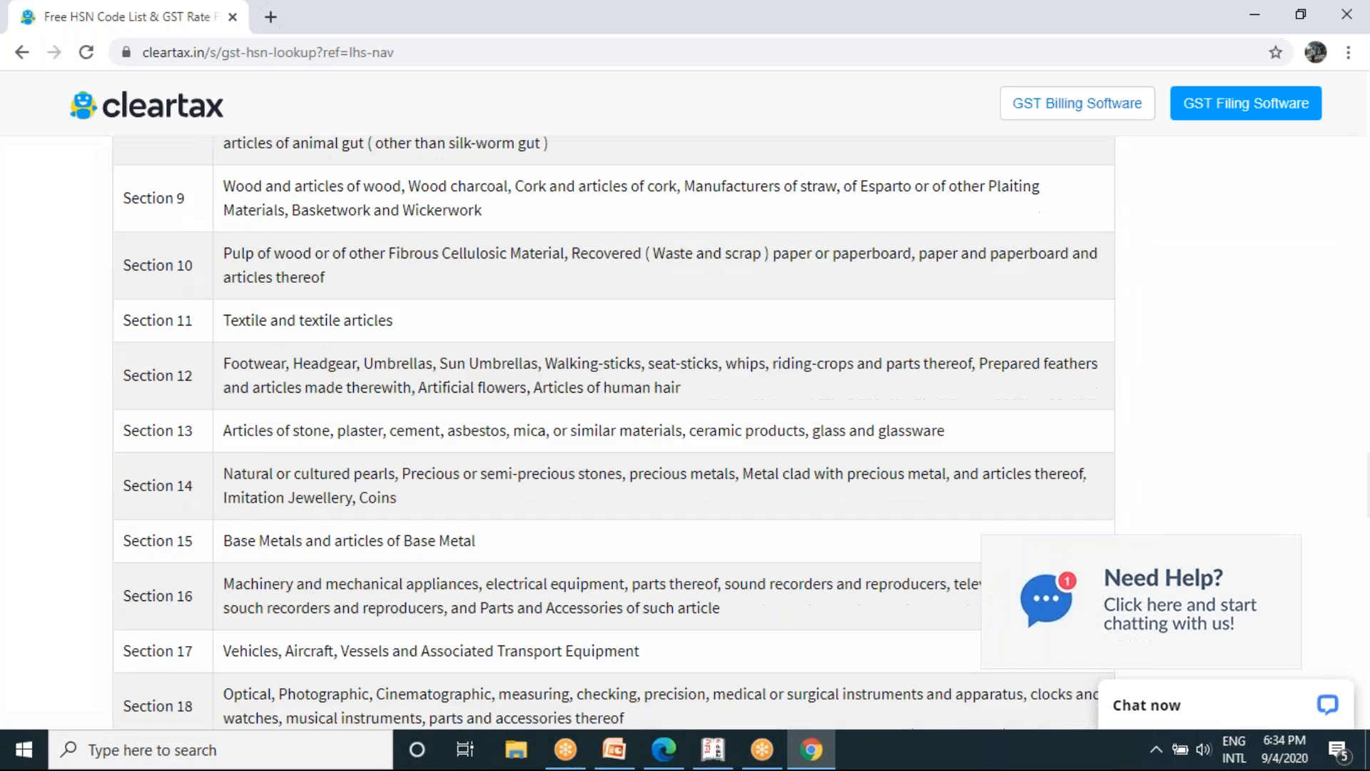
scroll(685, 428, down, 15)
- Go back through the article to the HSN Code List & GST Rate Finder search at the start of the page
scroll(685, 428, up, 1)
scroll(686, 428, up, 9)
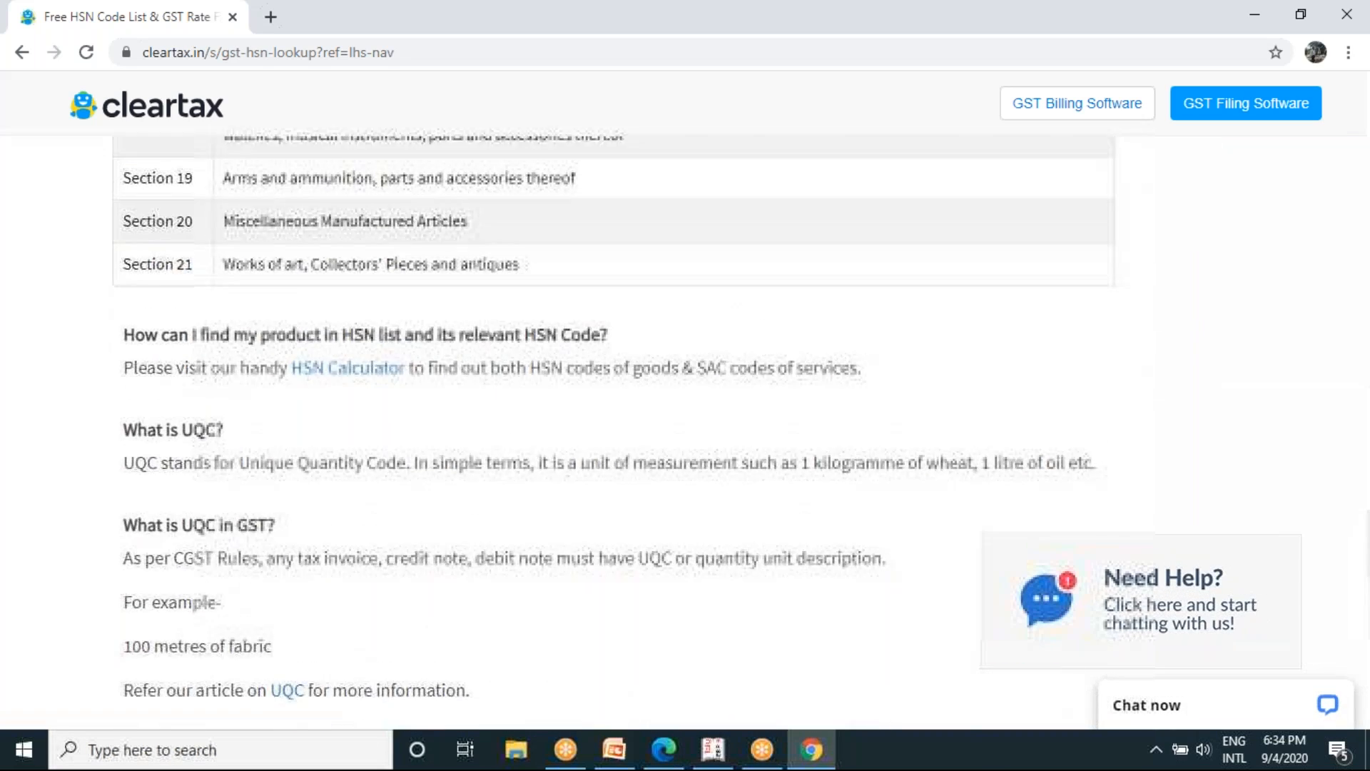
scroll(685, 429, up, 20)
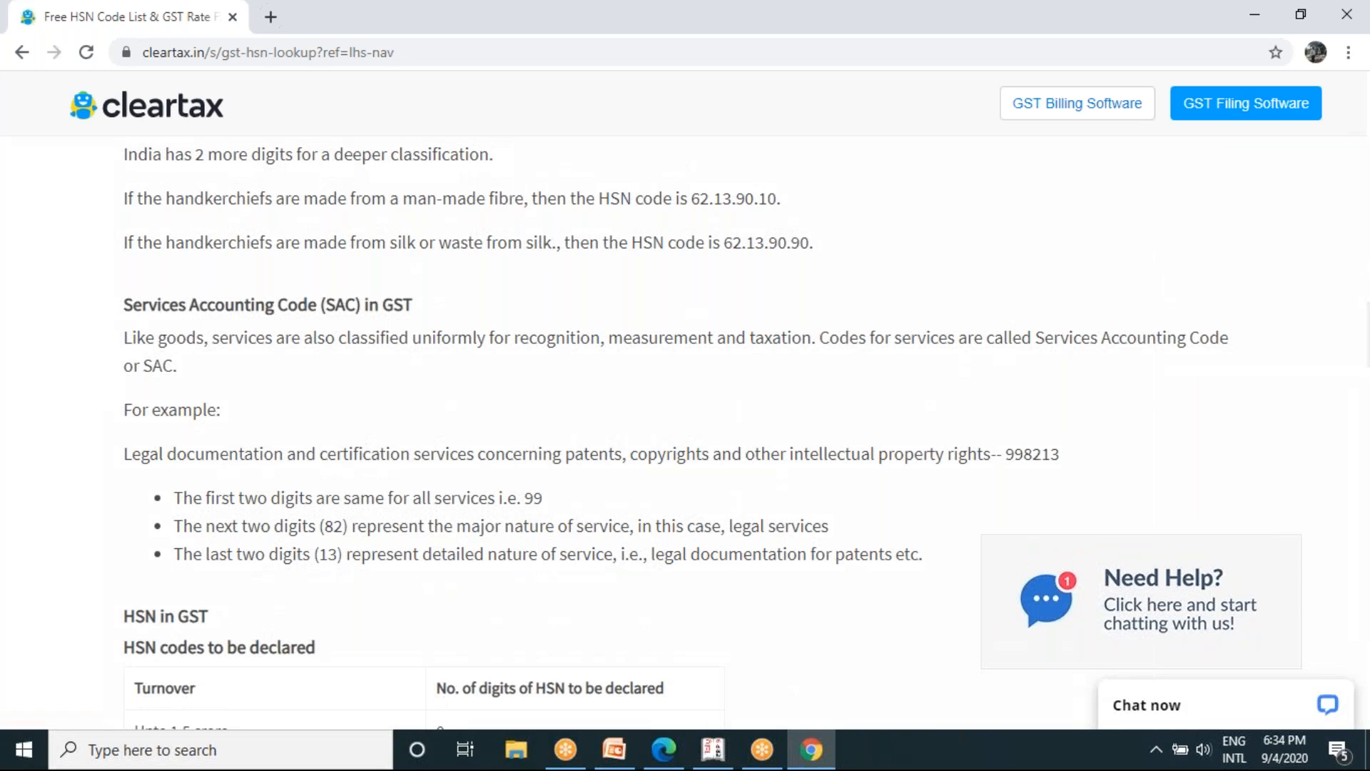
scroll(685, 428, up, 3)
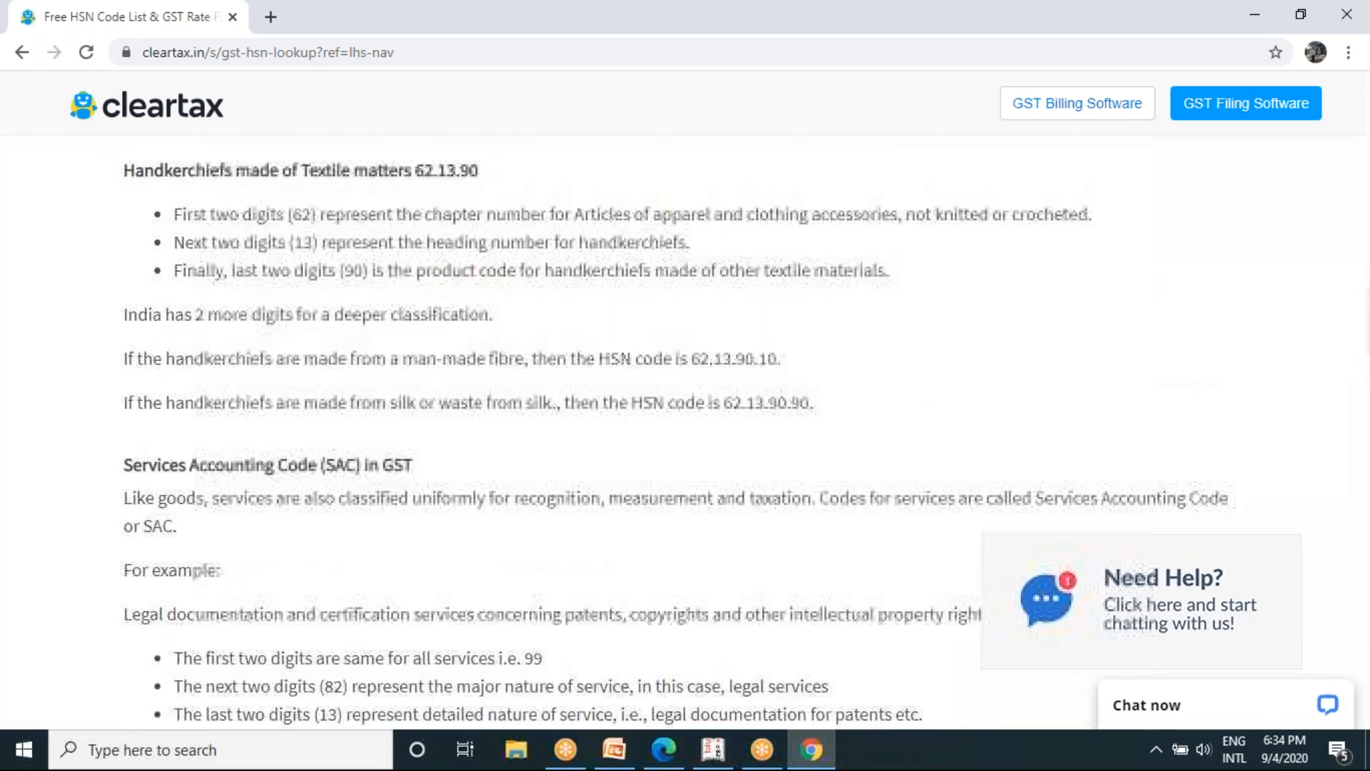
scroll(685, 428, up, 14)
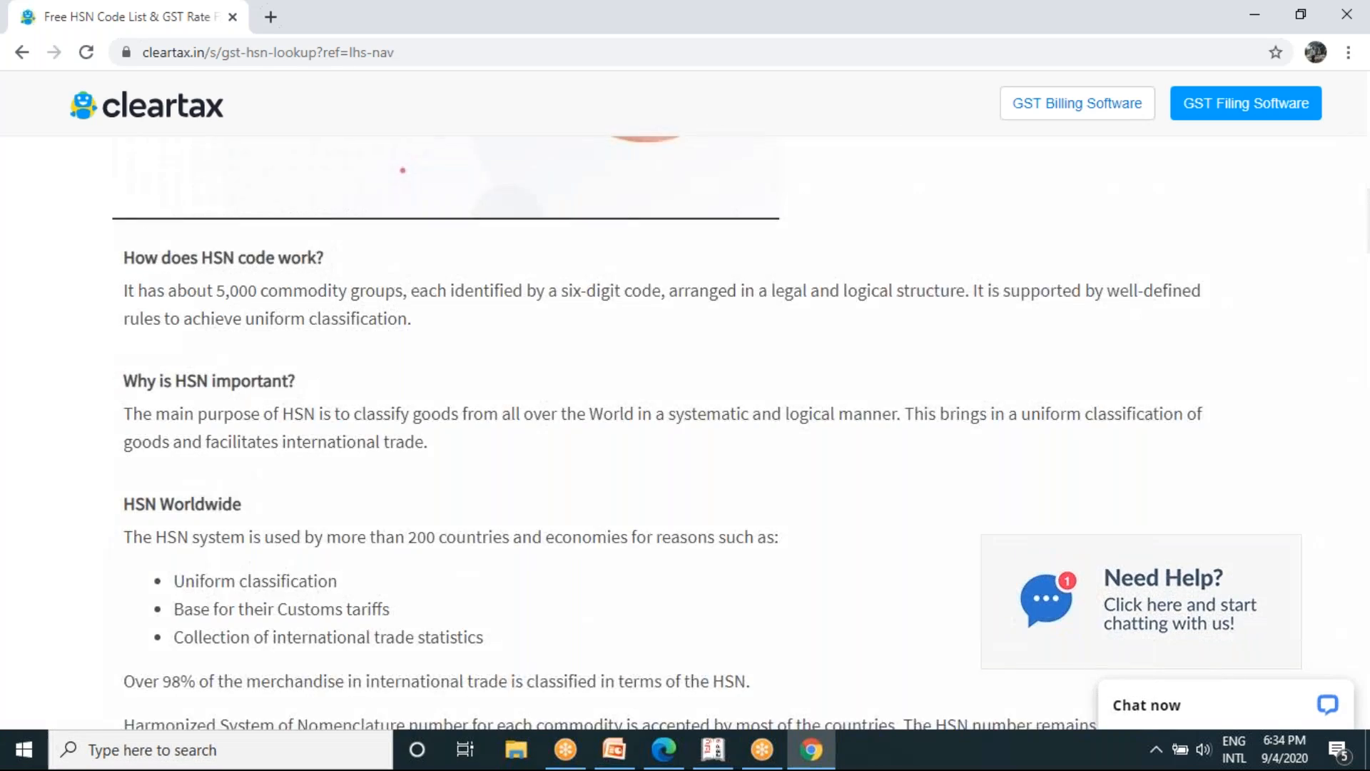
scroll(685, 429, up, 8)
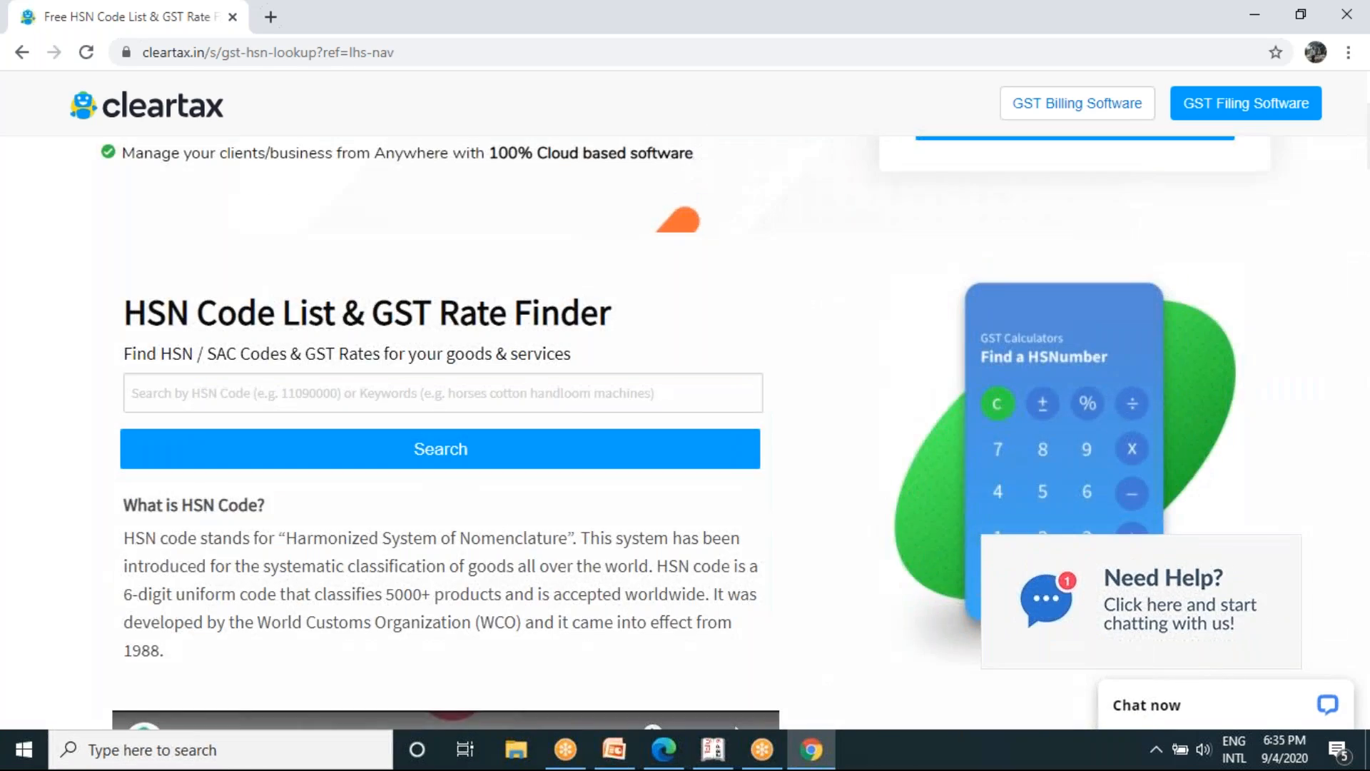
scroll(685, 428, up, 2)
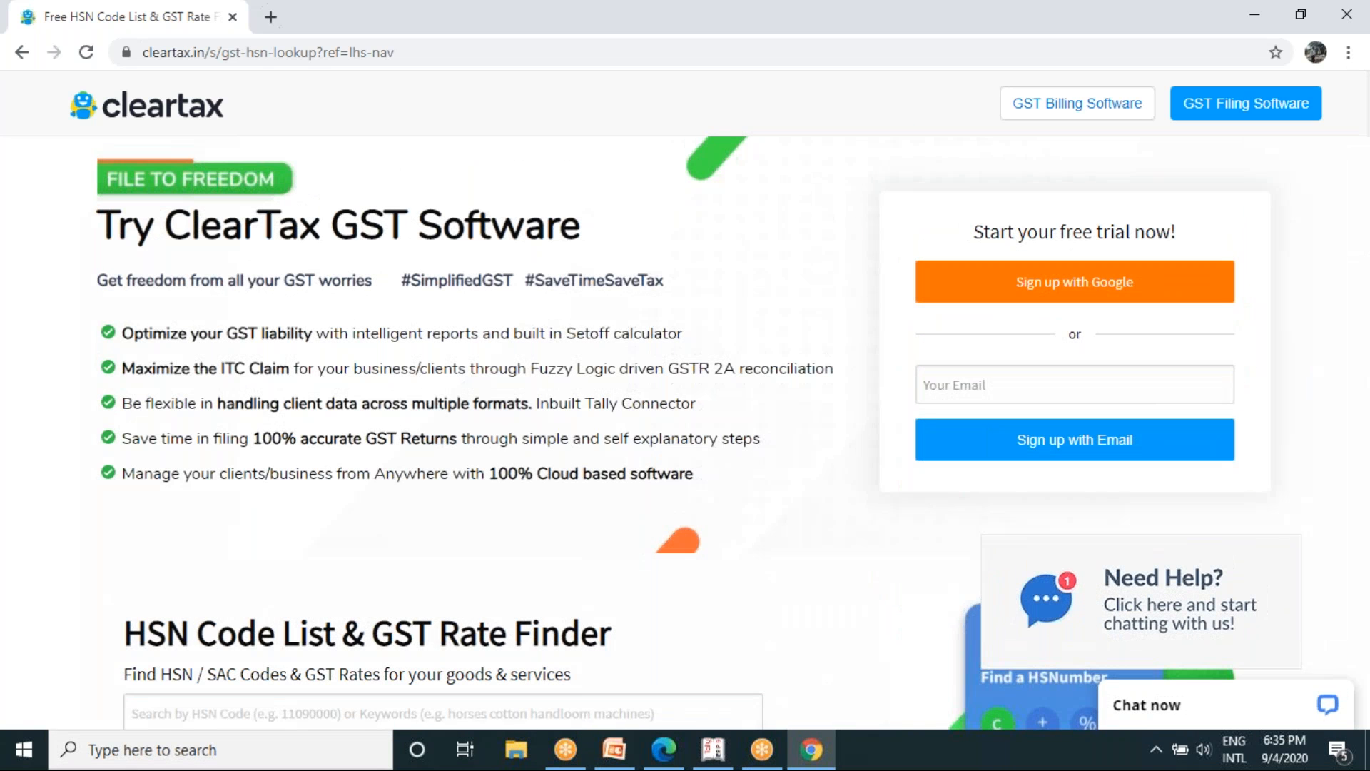
- Return to the GST state code article, switch to Tally.ERP 9, and reconfirm Karnataka as the state in the GST Details
click(20, 56)
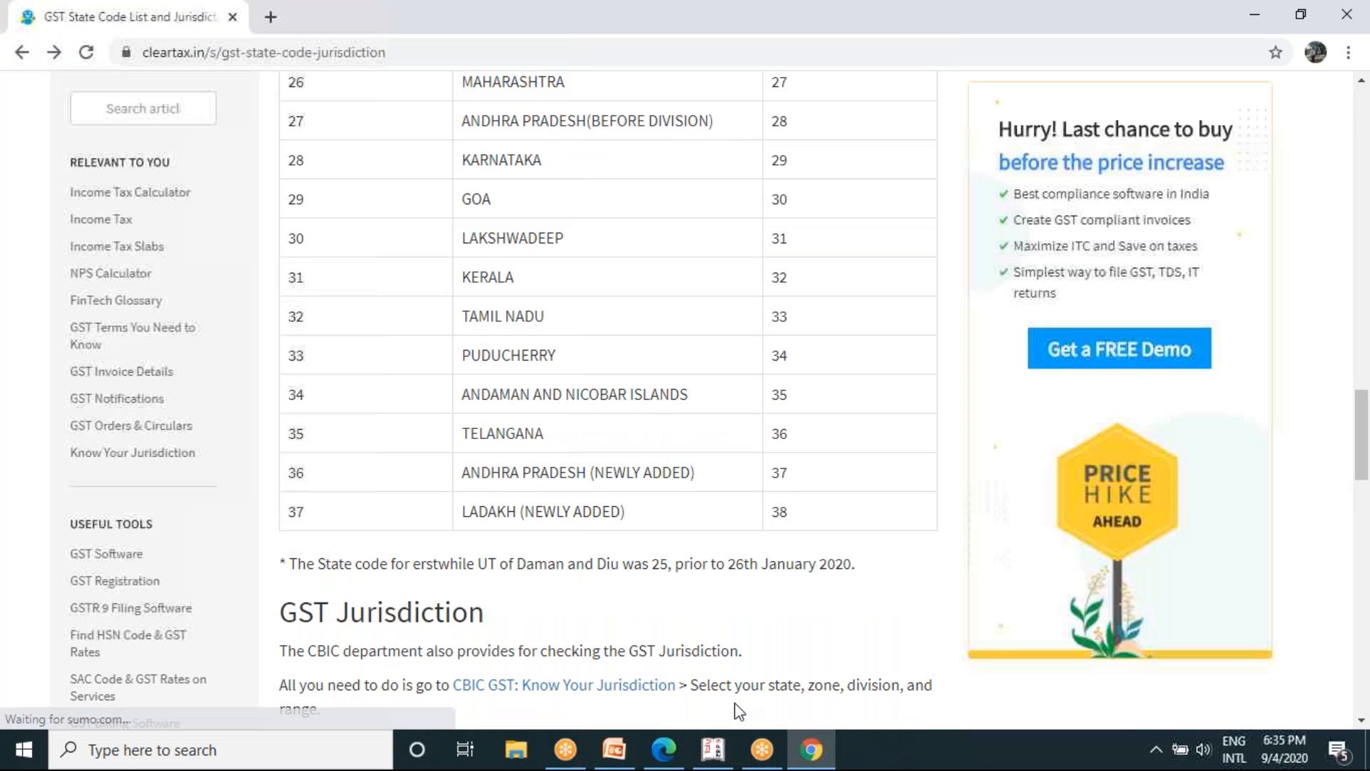
click(714, 748)
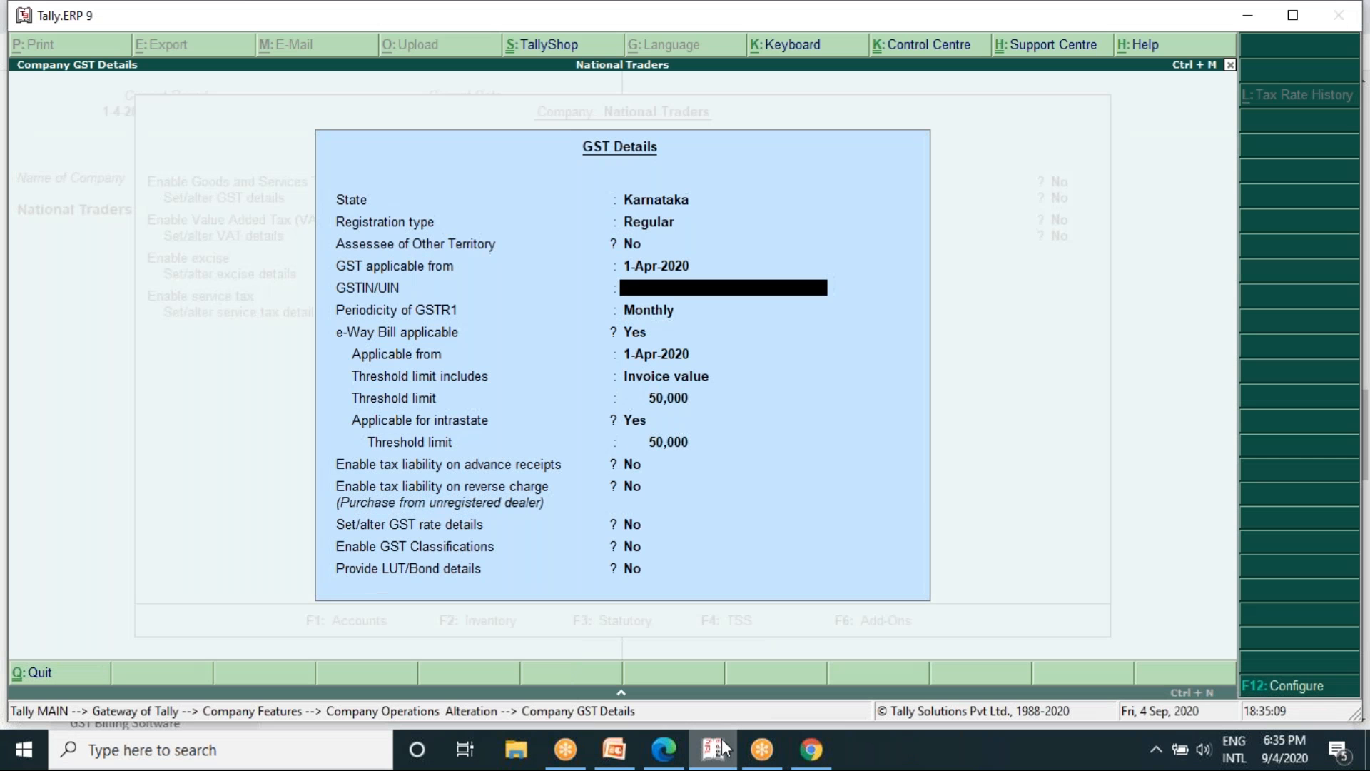
key(Up)
key(Up)
key(Up)
key(Up)
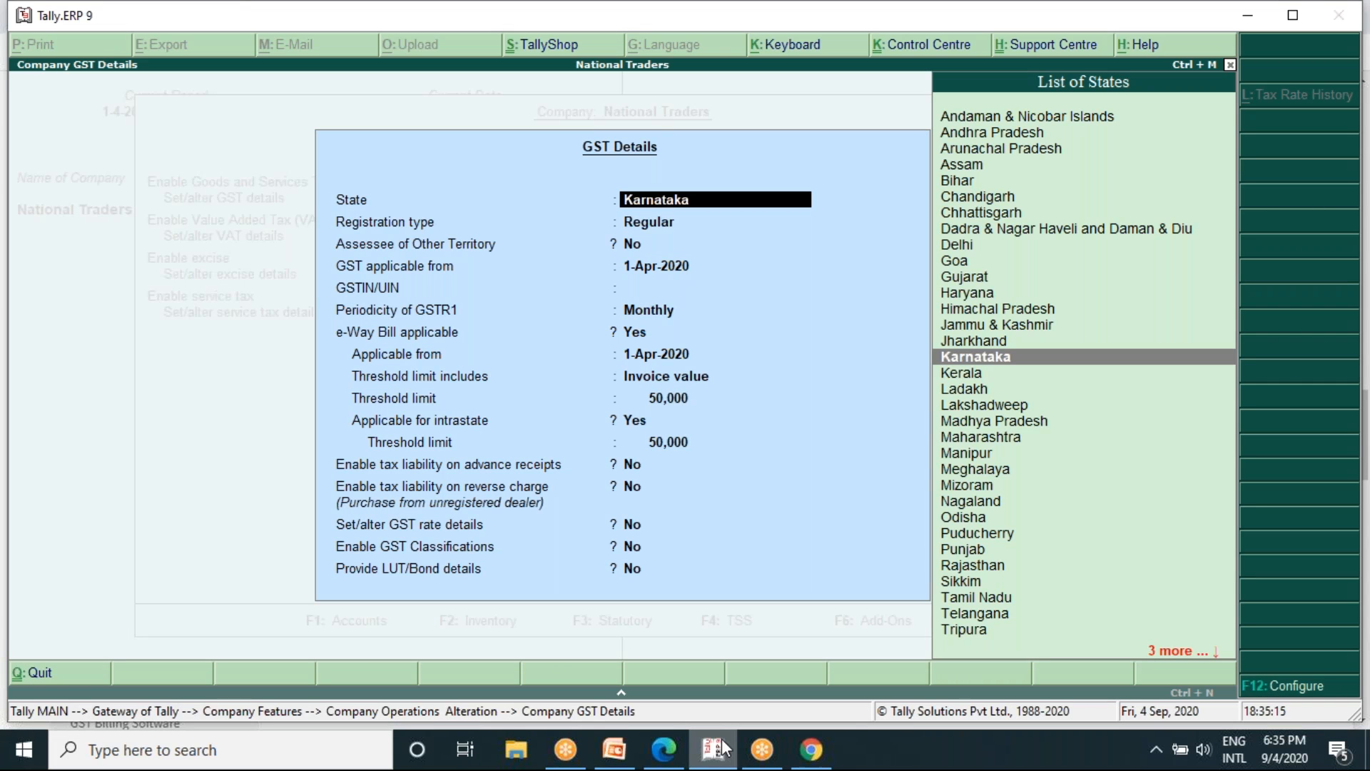
key(Return)
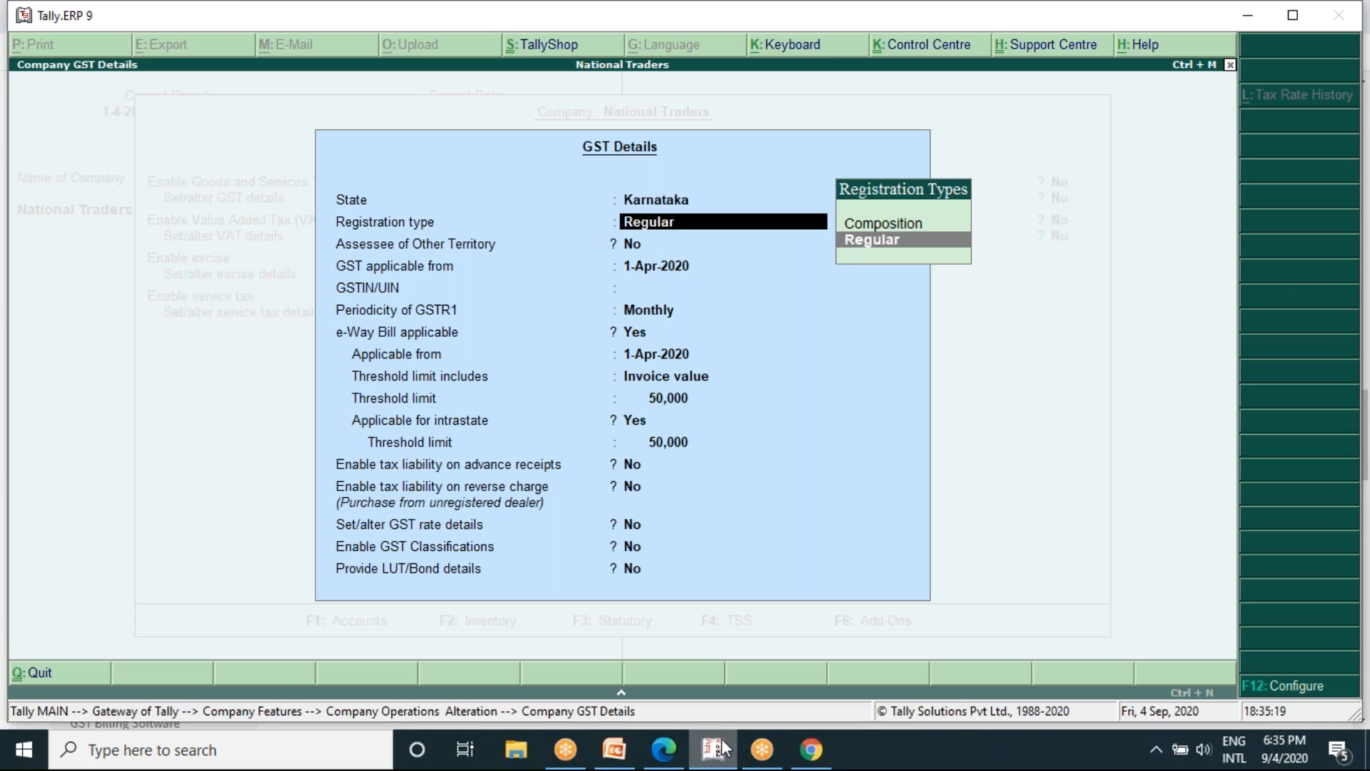
- Choose Composition as the registration type and accept the offer of help about the change
key(Up)
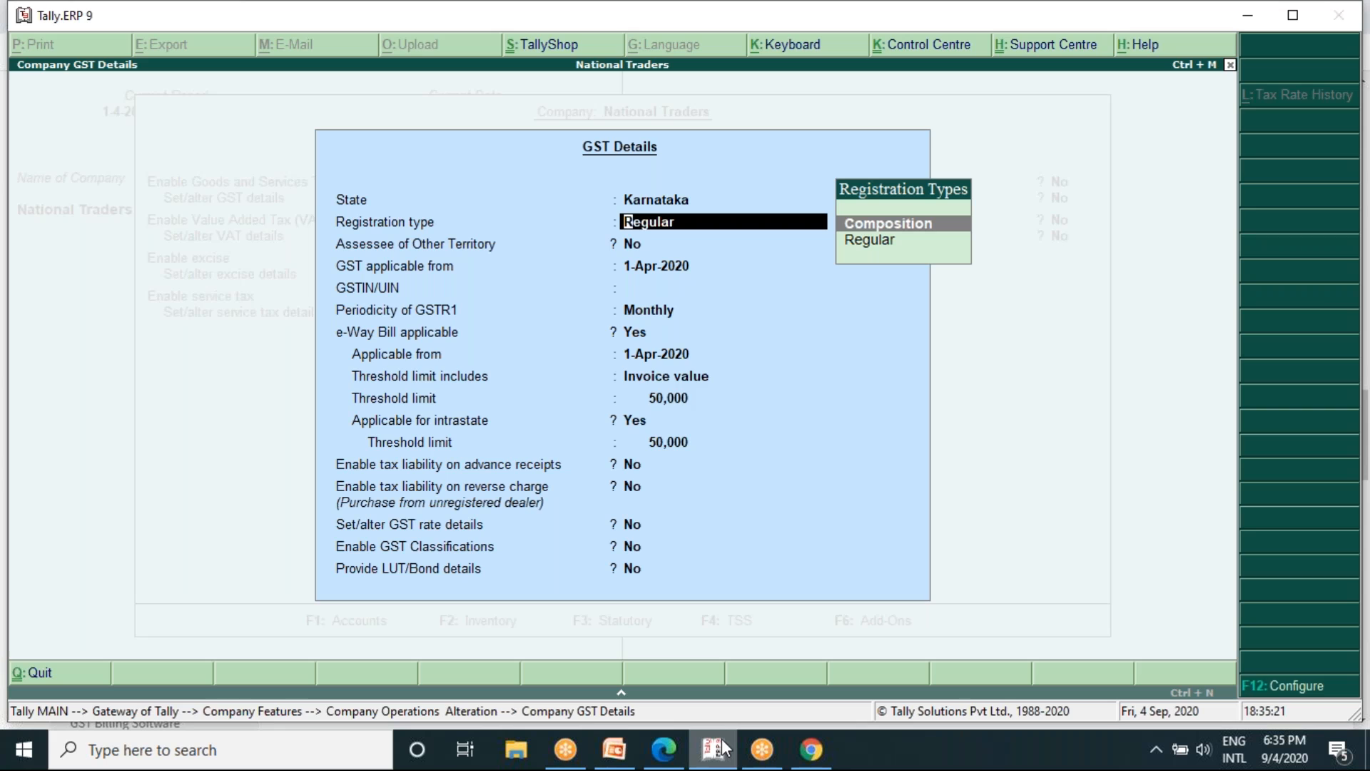
key(Return)
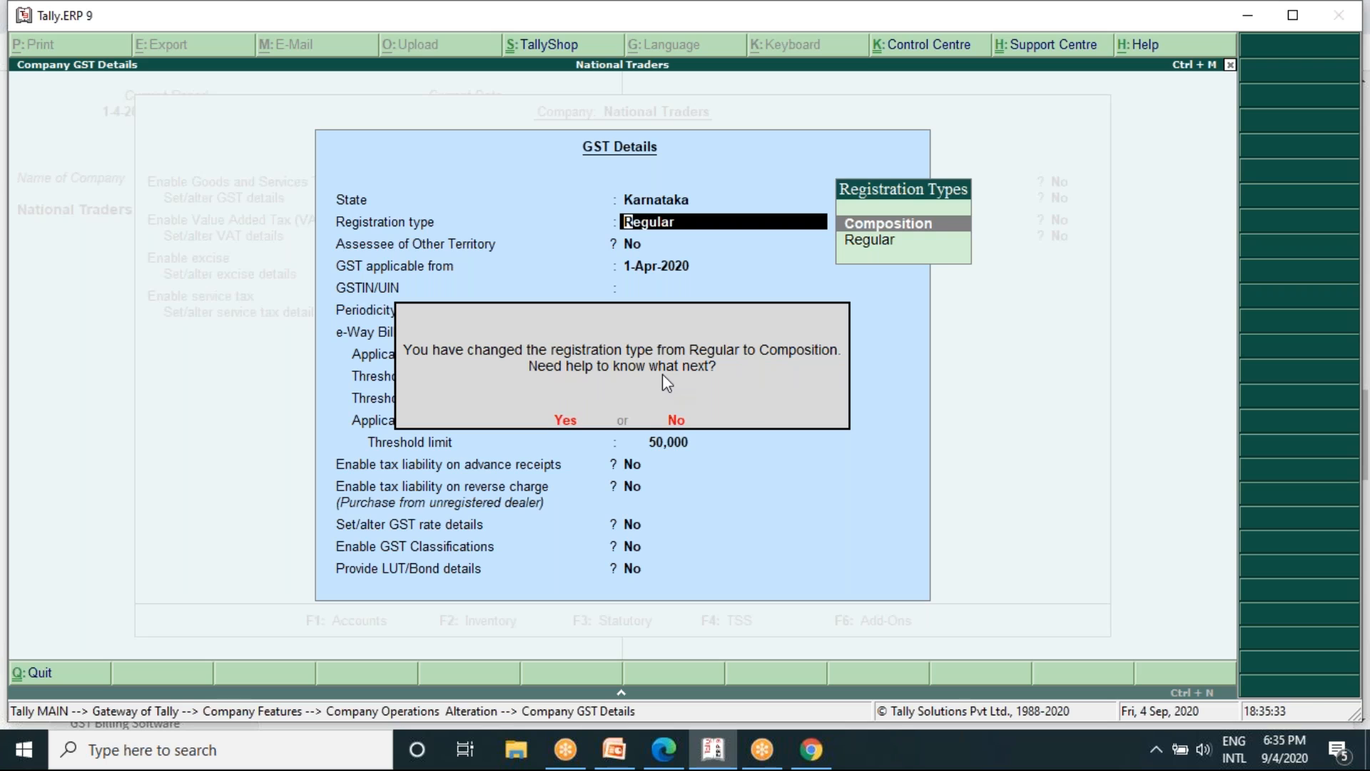
key(y)
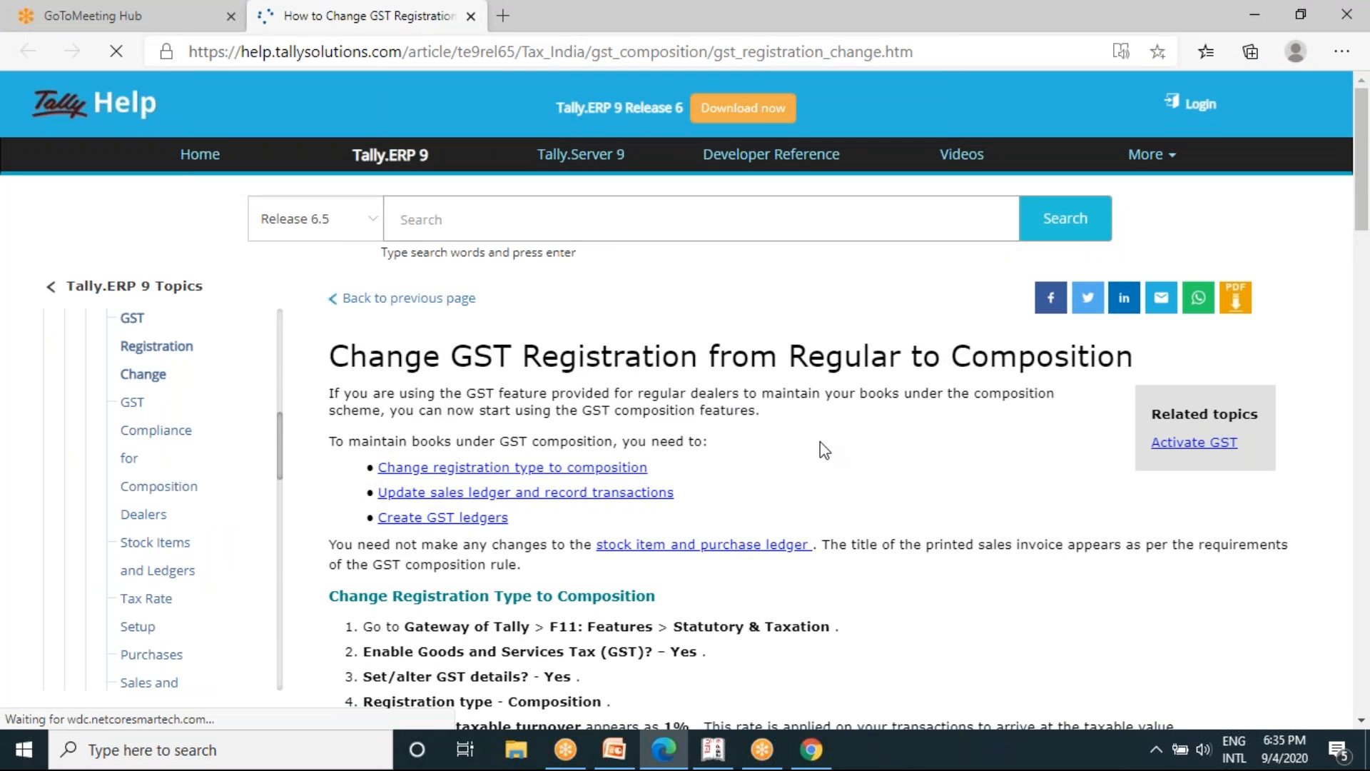
- Read Tally Help's instructions for changing the registration type to Composition, including tax calculation basis and Tax Rate History
scroll(820, 443, down, 2)
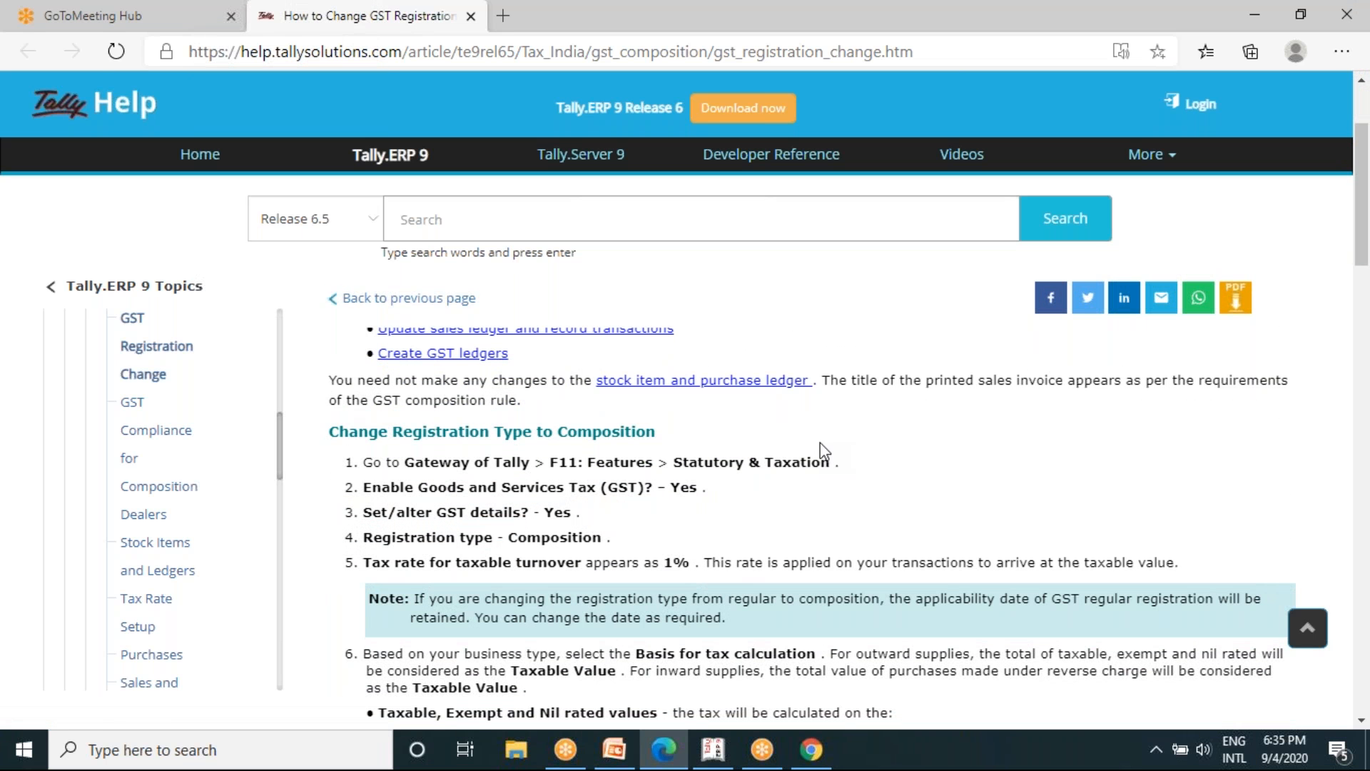
scroll(821, 445, down, 1)
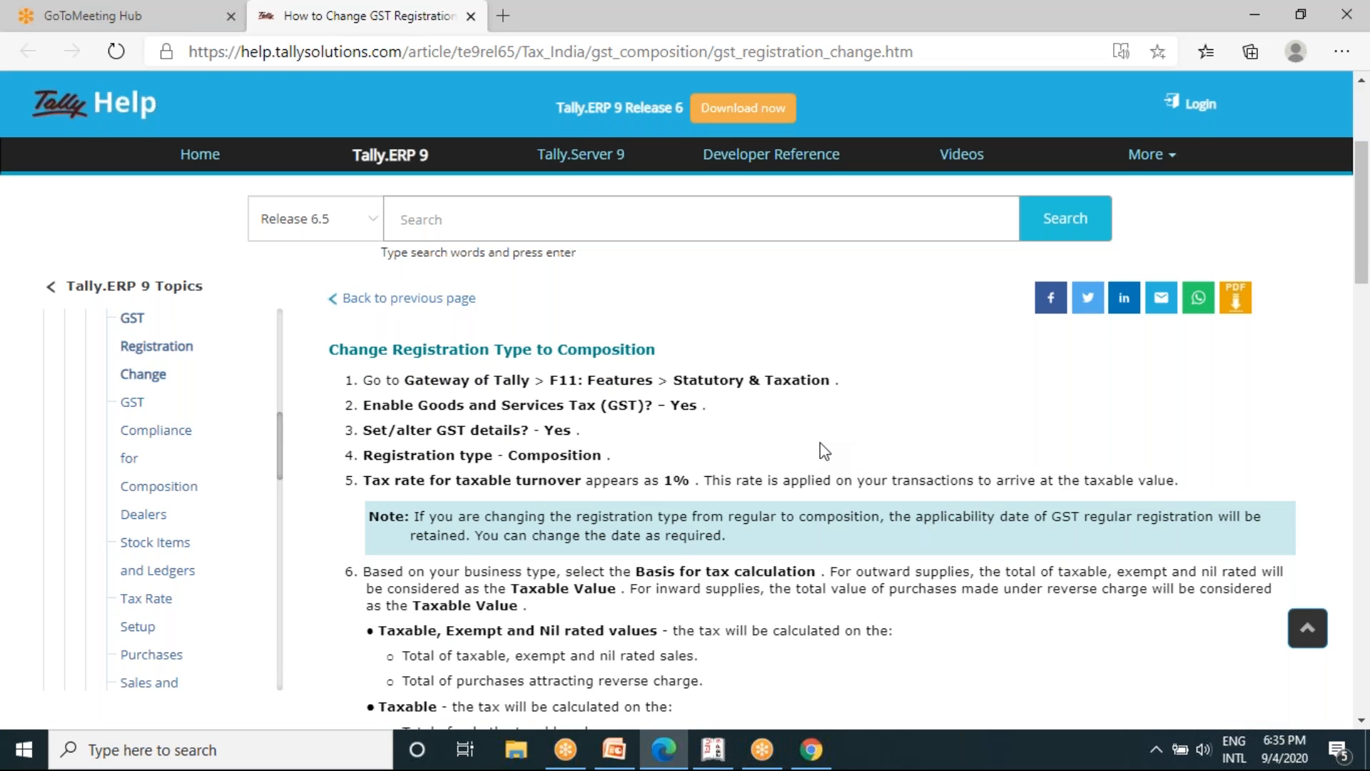
scroll(820, 446, down, 5)
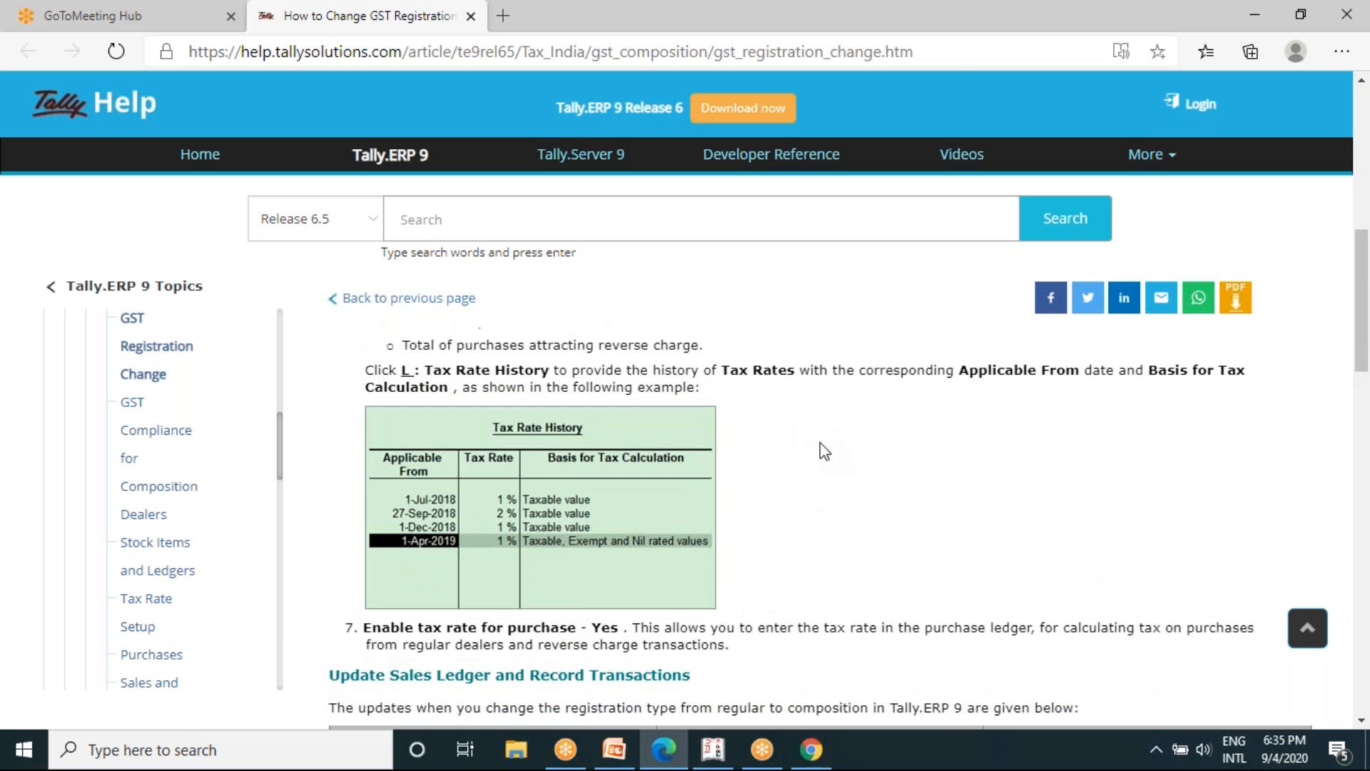
scroll(822, 448, down, 1)
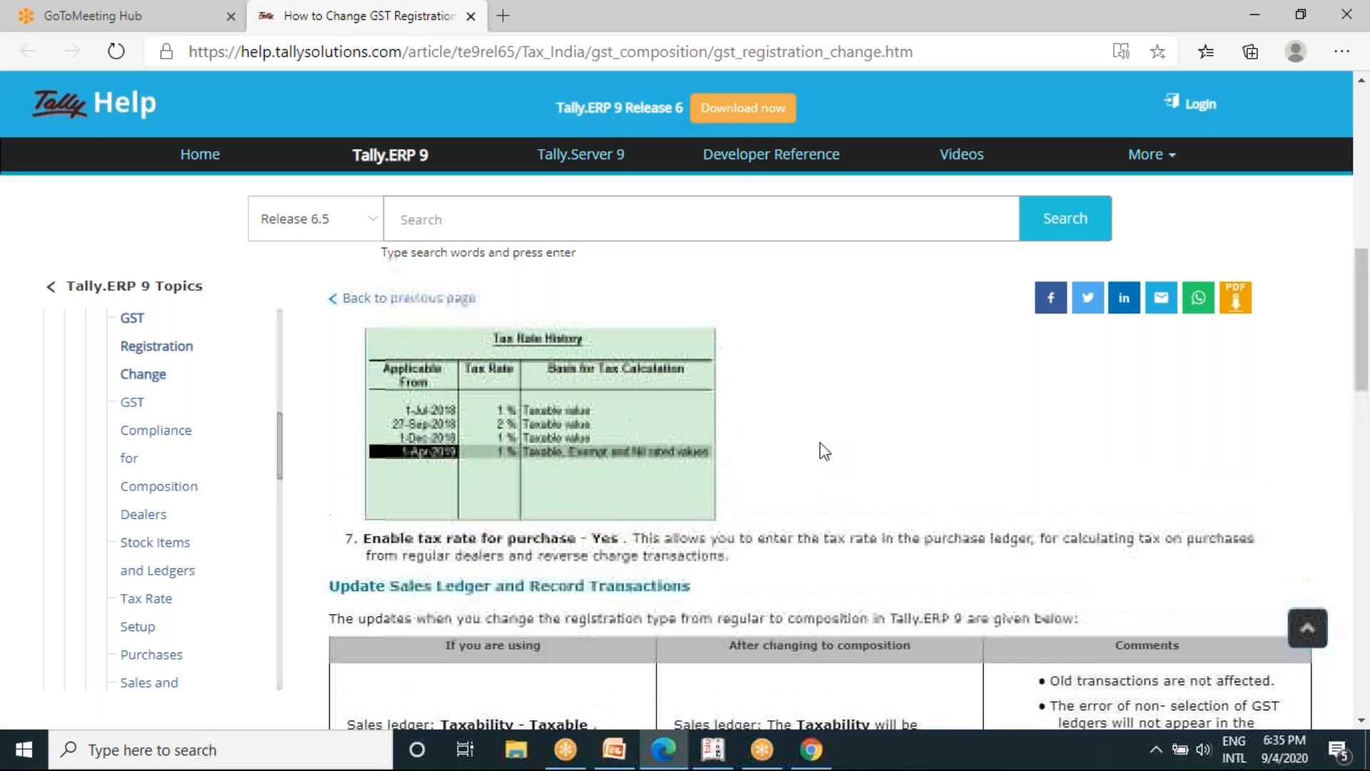
scroll(821, 446, up, 3)
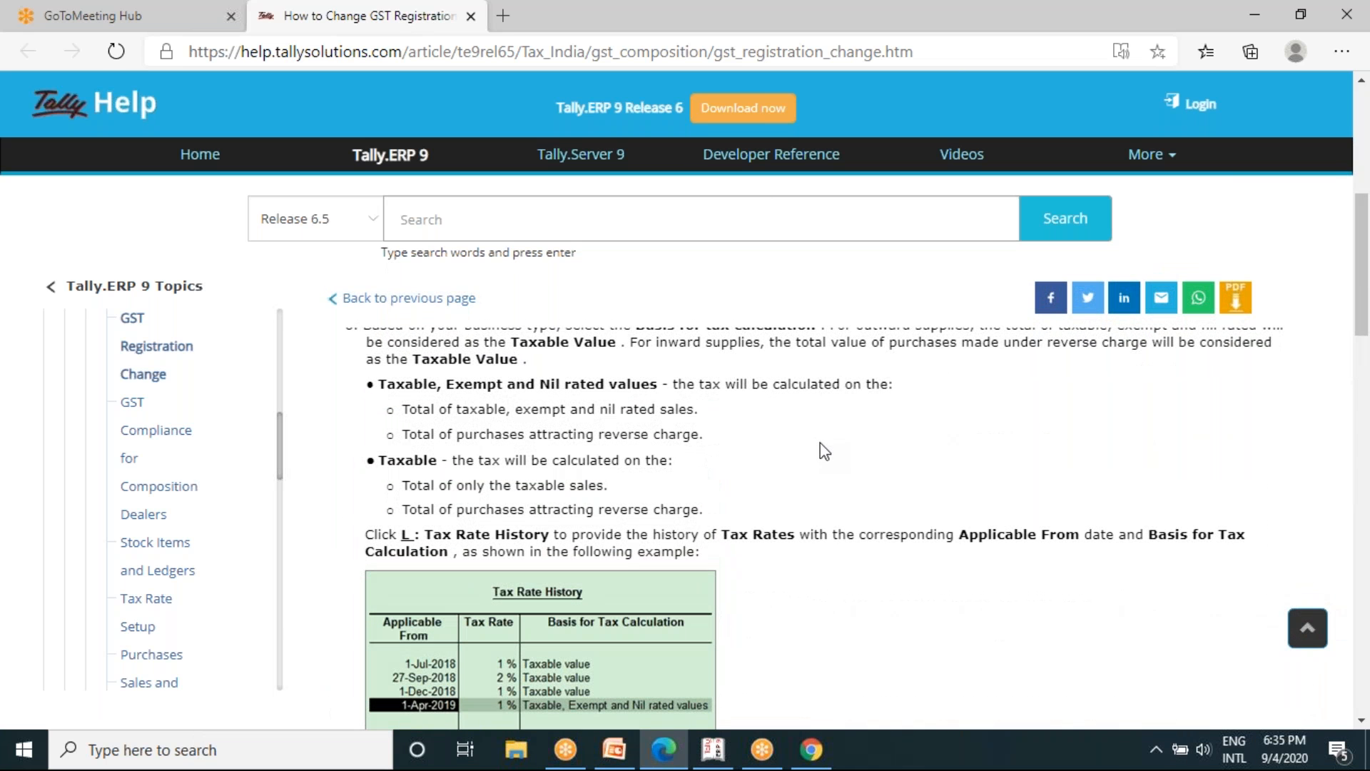
scroll(820, 443, up, 3)
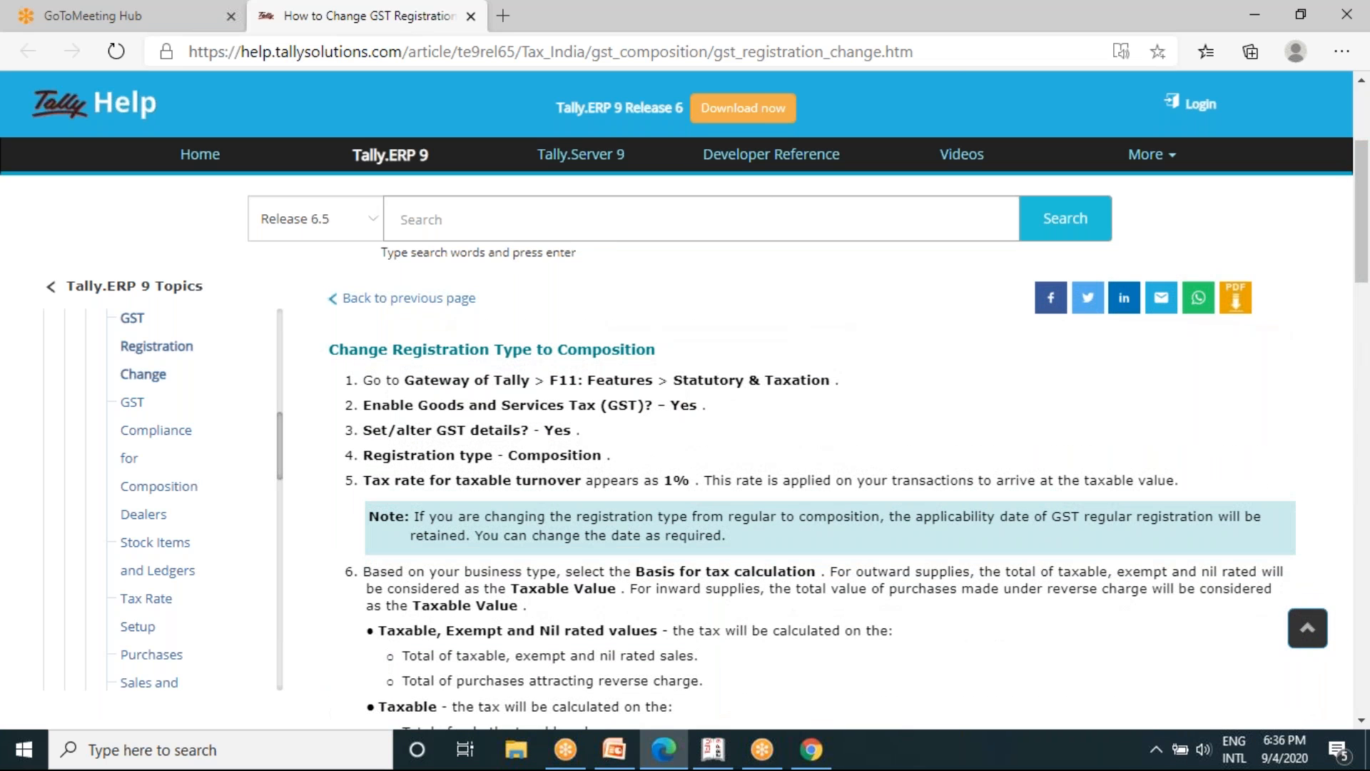
- Open the GST Compliance for Composition Dealers help topic and review its setup, ledger, transaction and reporting topics
click(162, 492)
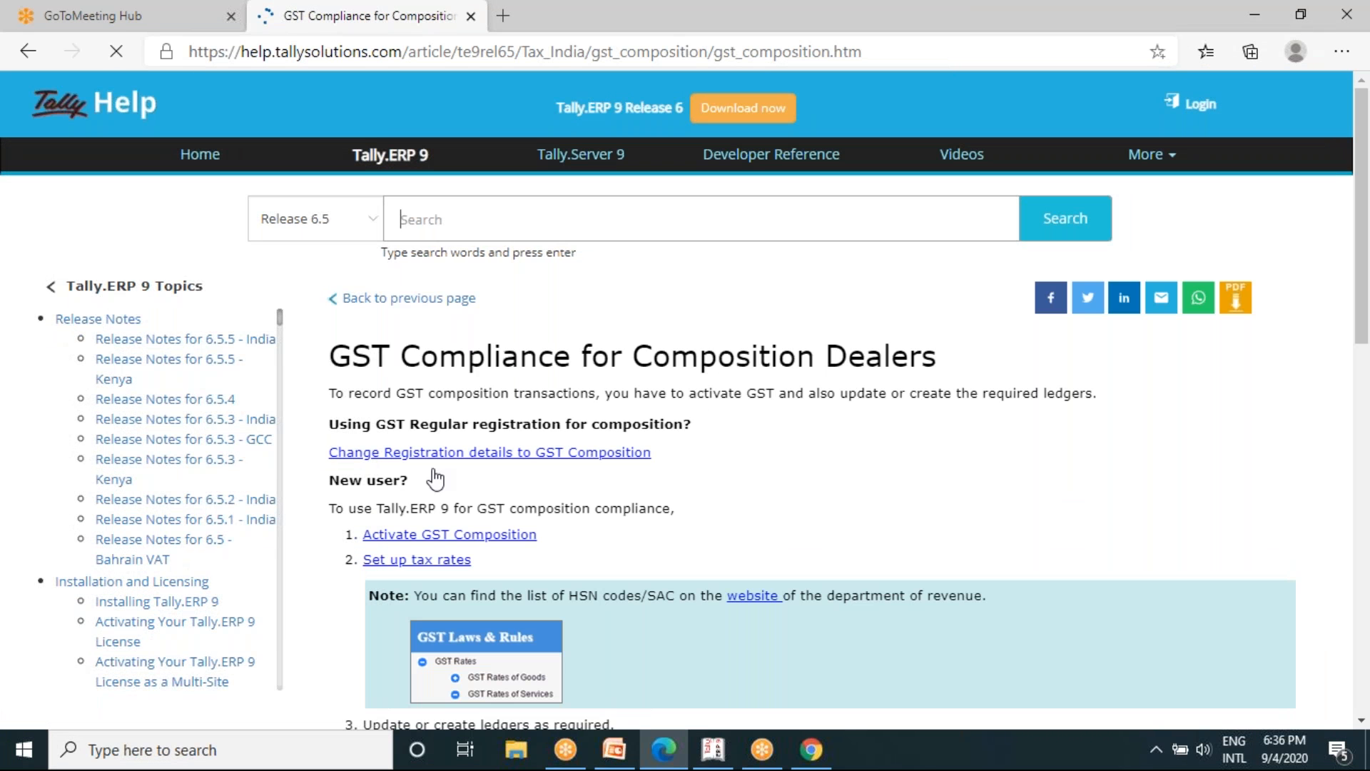
scroll(926, 538, down, 3)
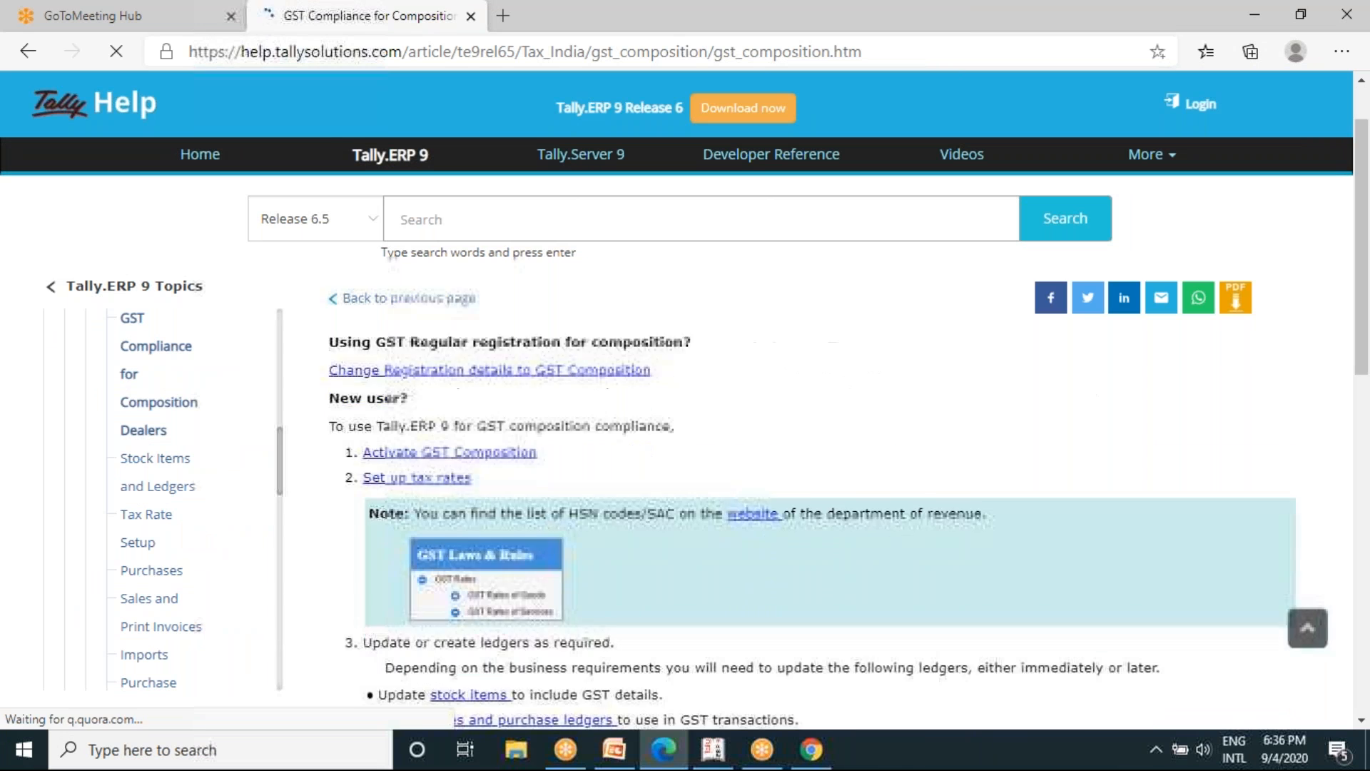
scroll(813, 499, down, 2)
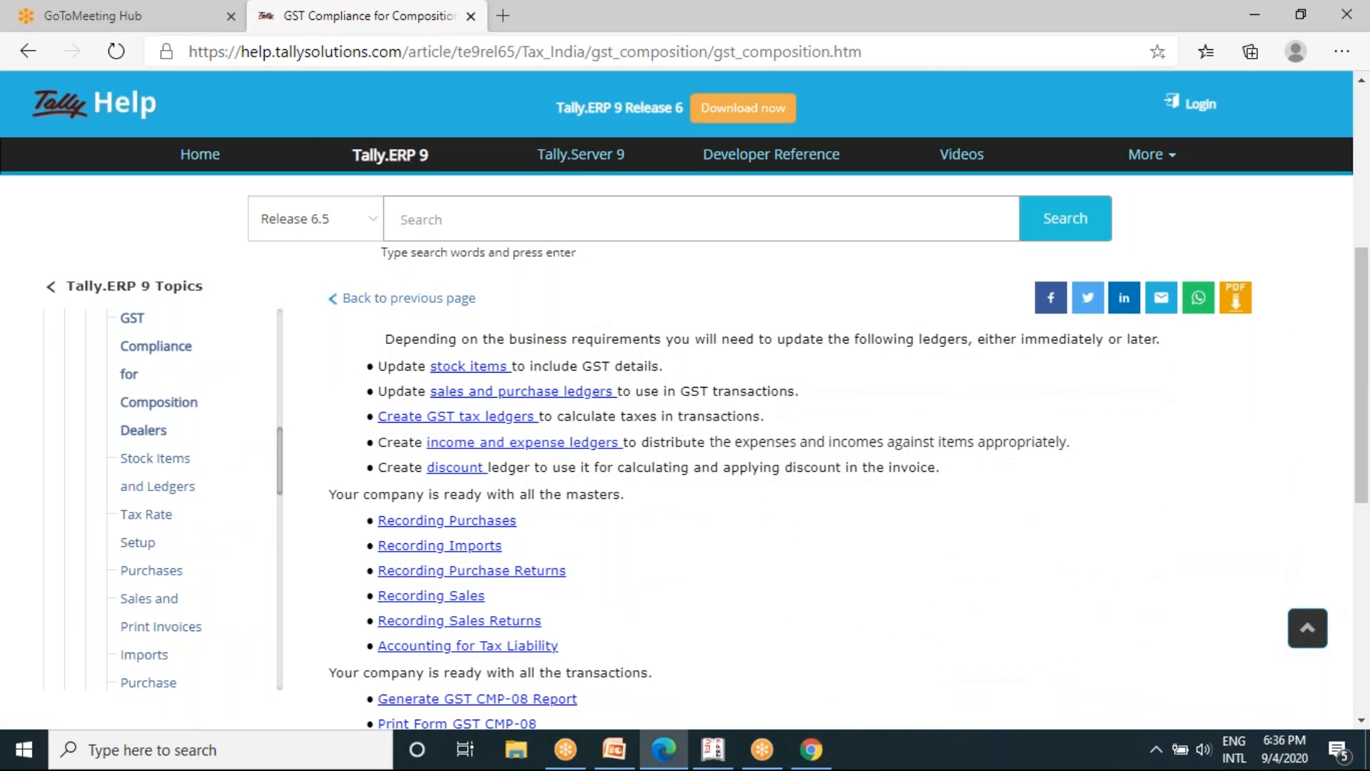
scroll(805, 514, down, 5)
scroll(805, 514, up, 1)
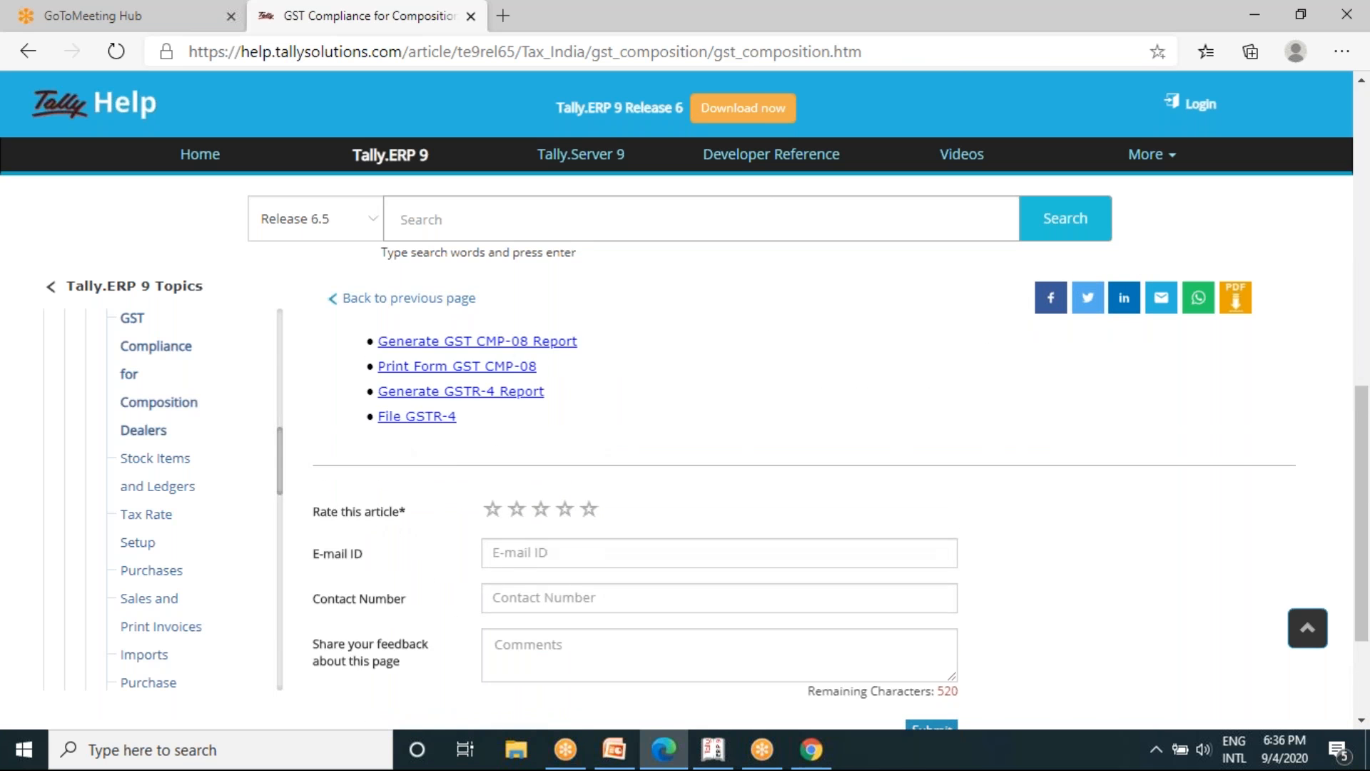
scroll(805, 464, up, 7)
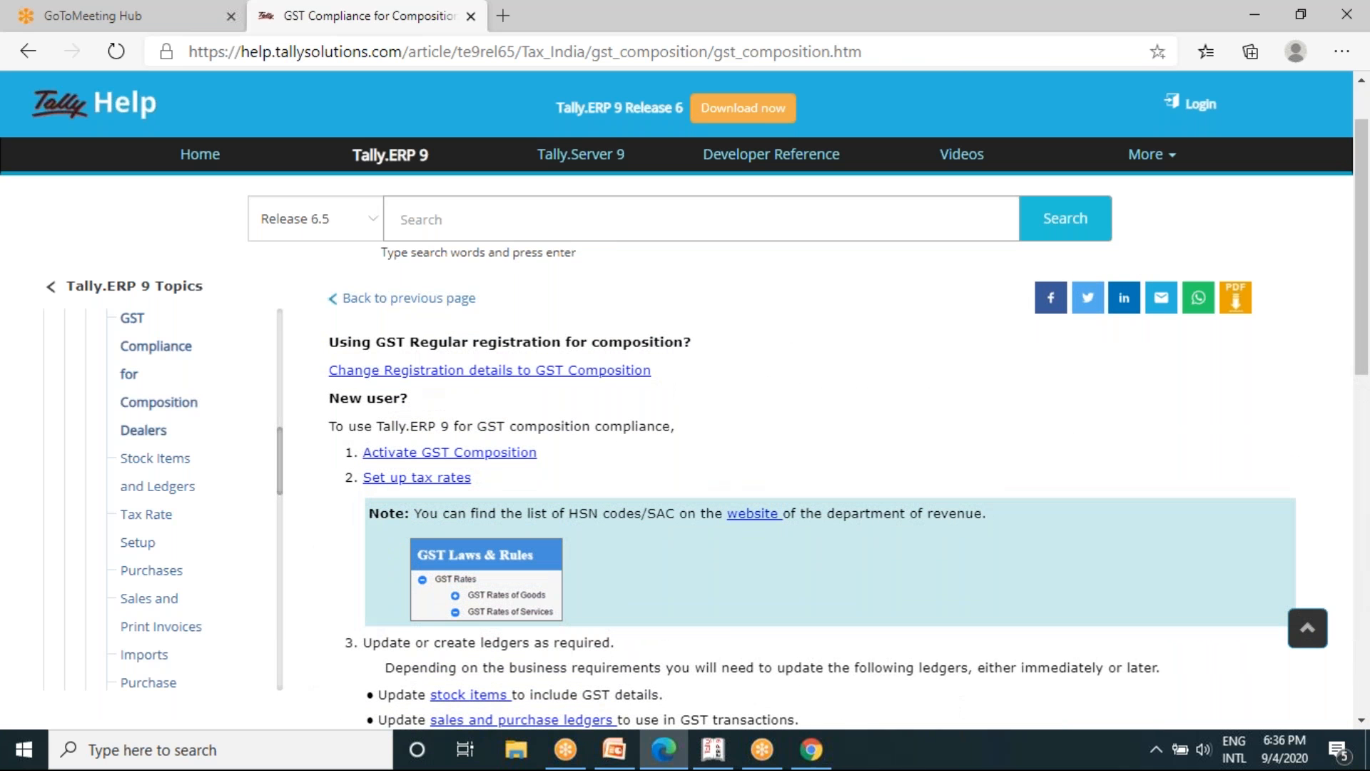
scroll(805, 464, up, 1)
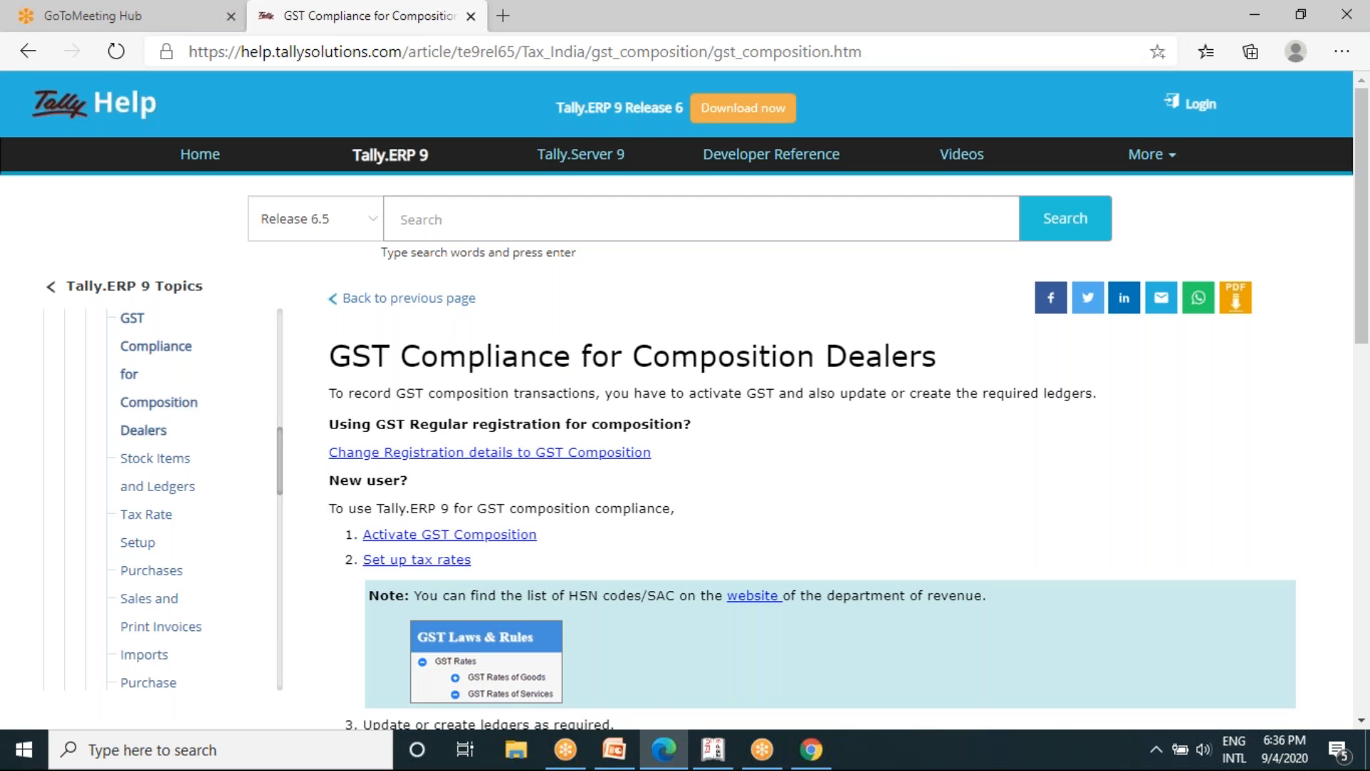
- Open the help article on changing registration details to GST Composition and review its steps for changing the registration type
click(384, 459)
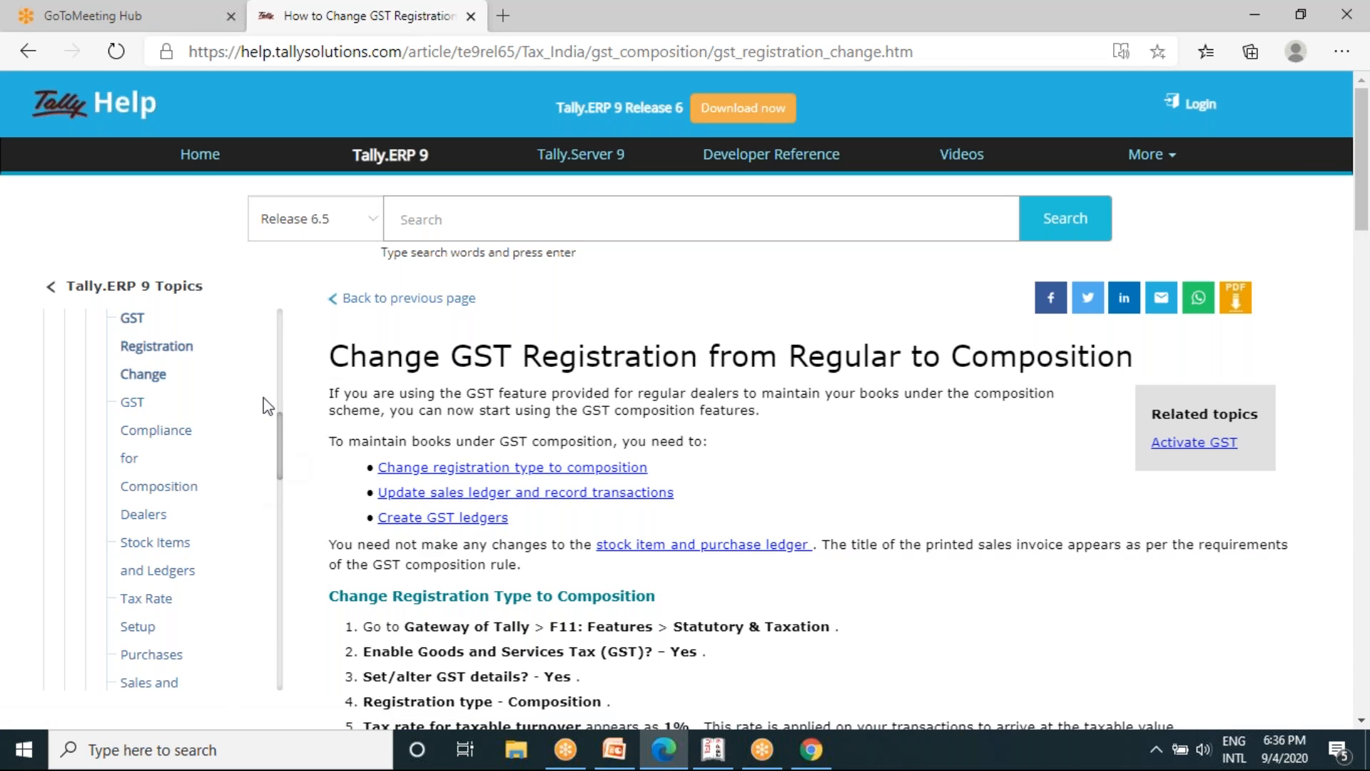
click(140, 325)
scroll(847, 487, down, 1)
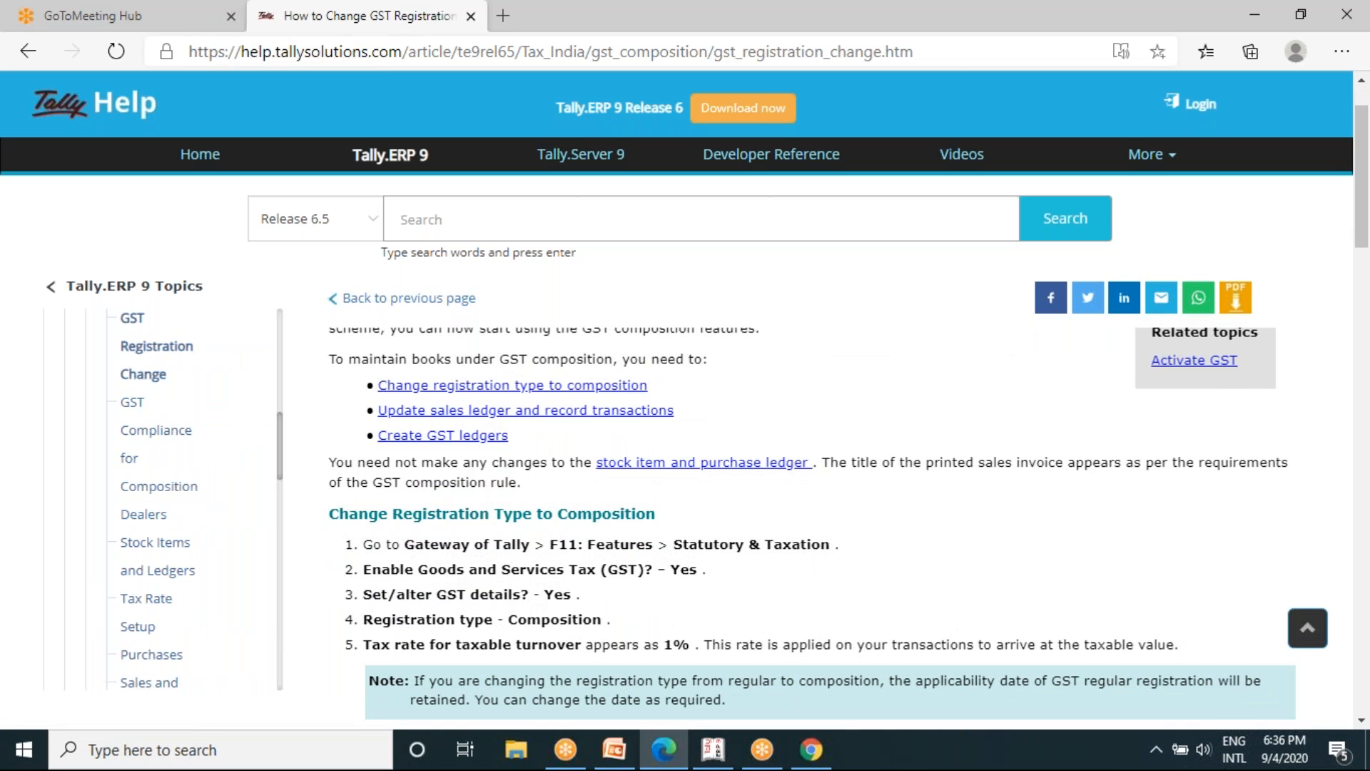
- Read the rest of the composition article, covering Tax Rate History, sales ledger updates and creating GST ledgers for purchase
scroll(847, 487, down, 10)
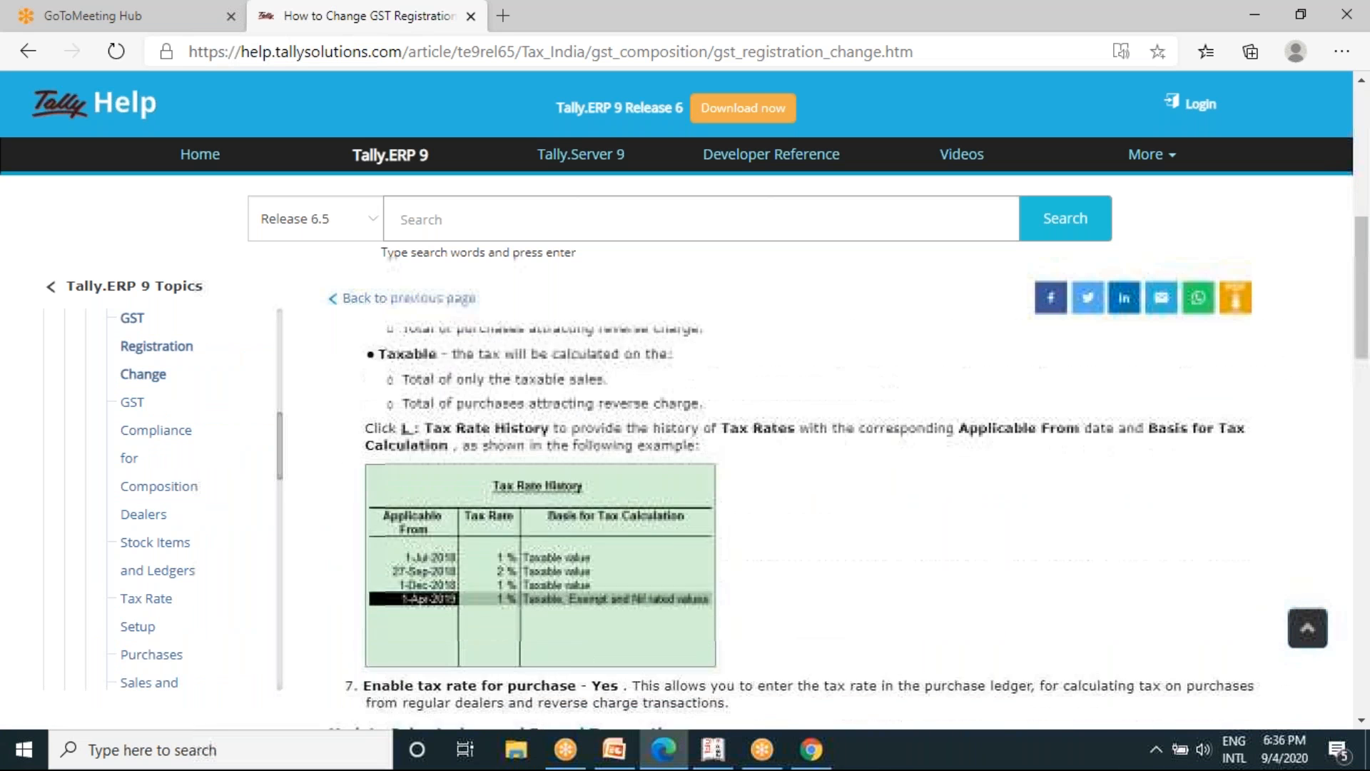
scroll(848, 493, down, 10)
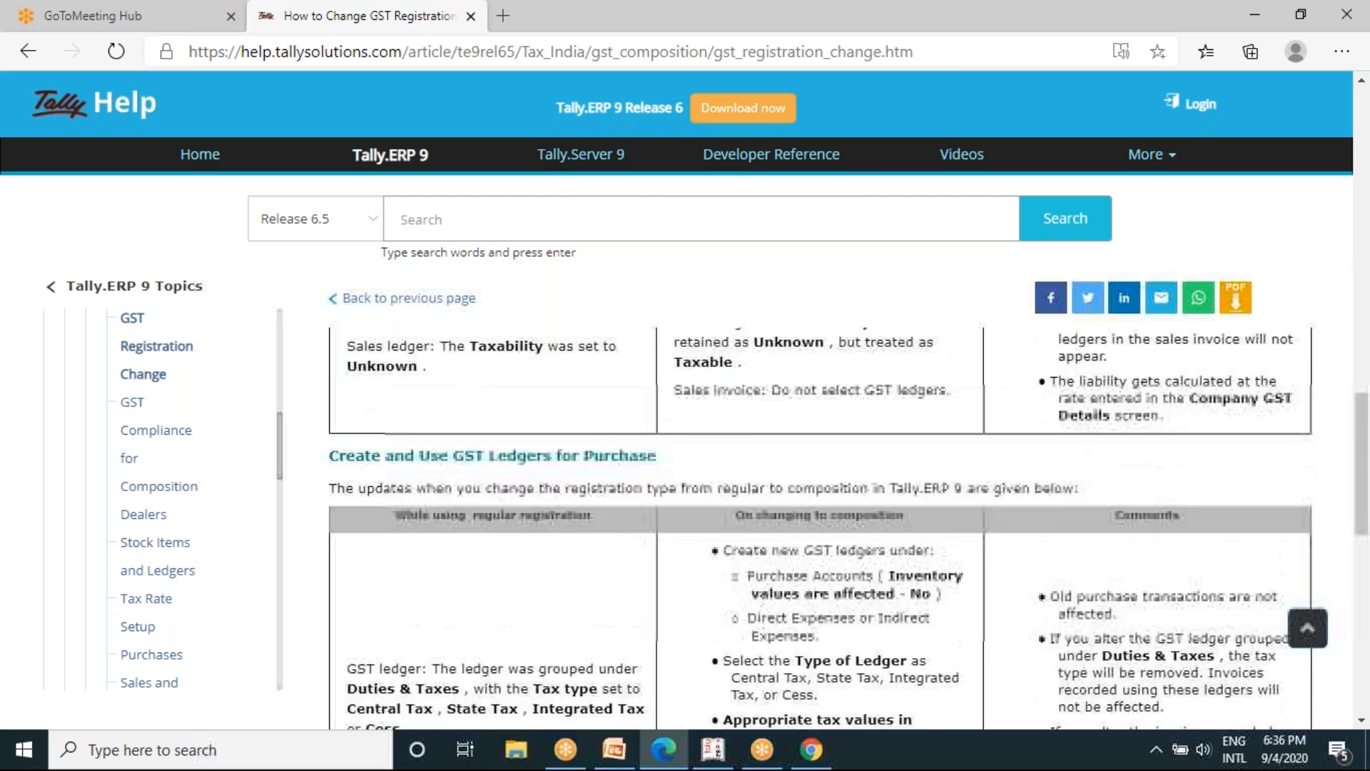
scroll(848, 492, up, 1)
scroll(848, 493, down, 1)
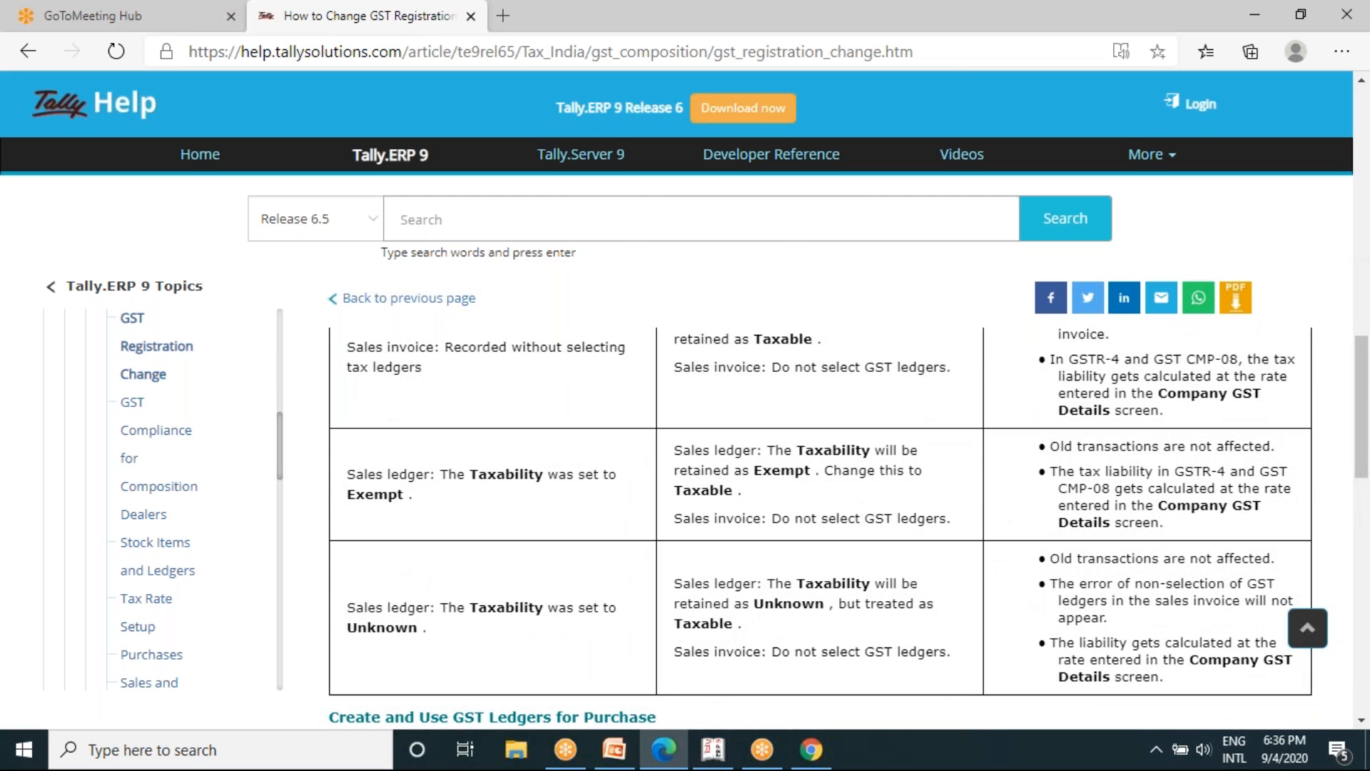
scroll(847, 528, down, 4)
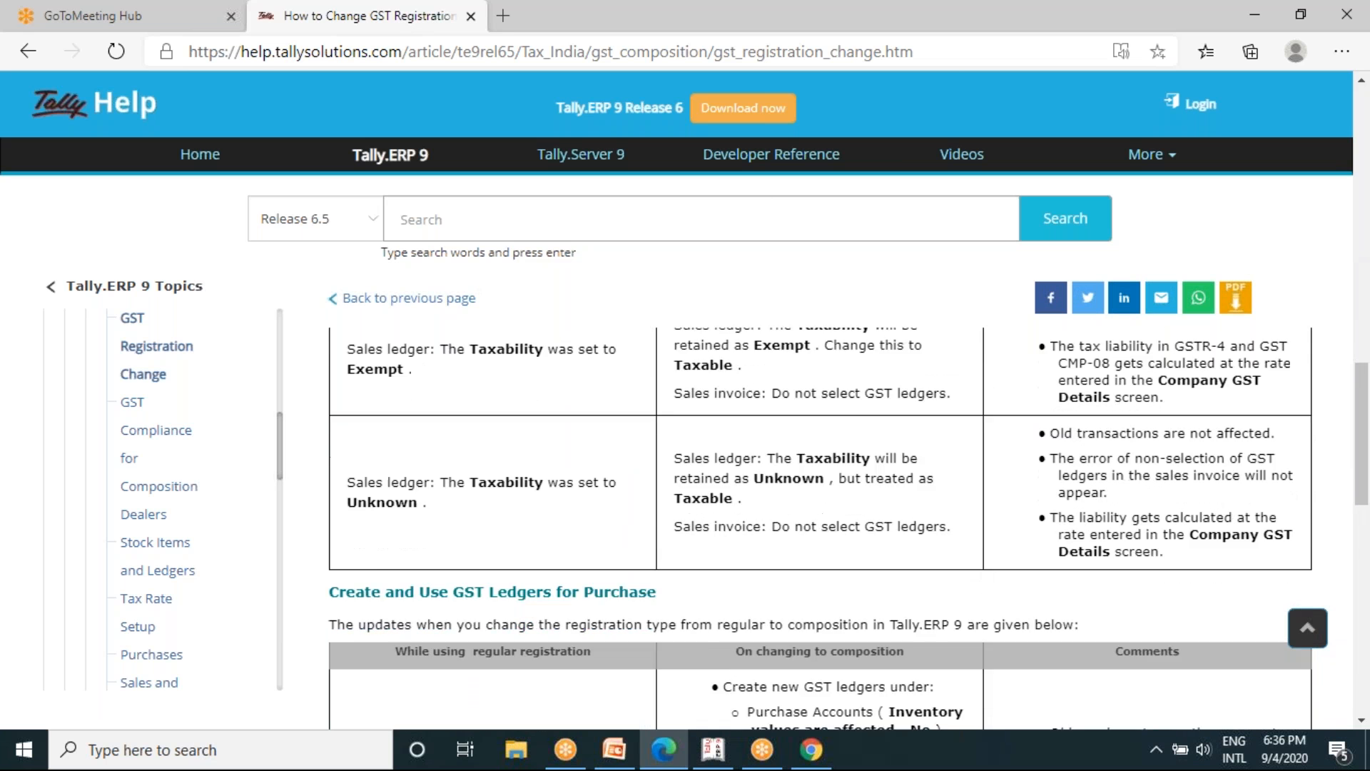
scroll(847, 528, down, 12)
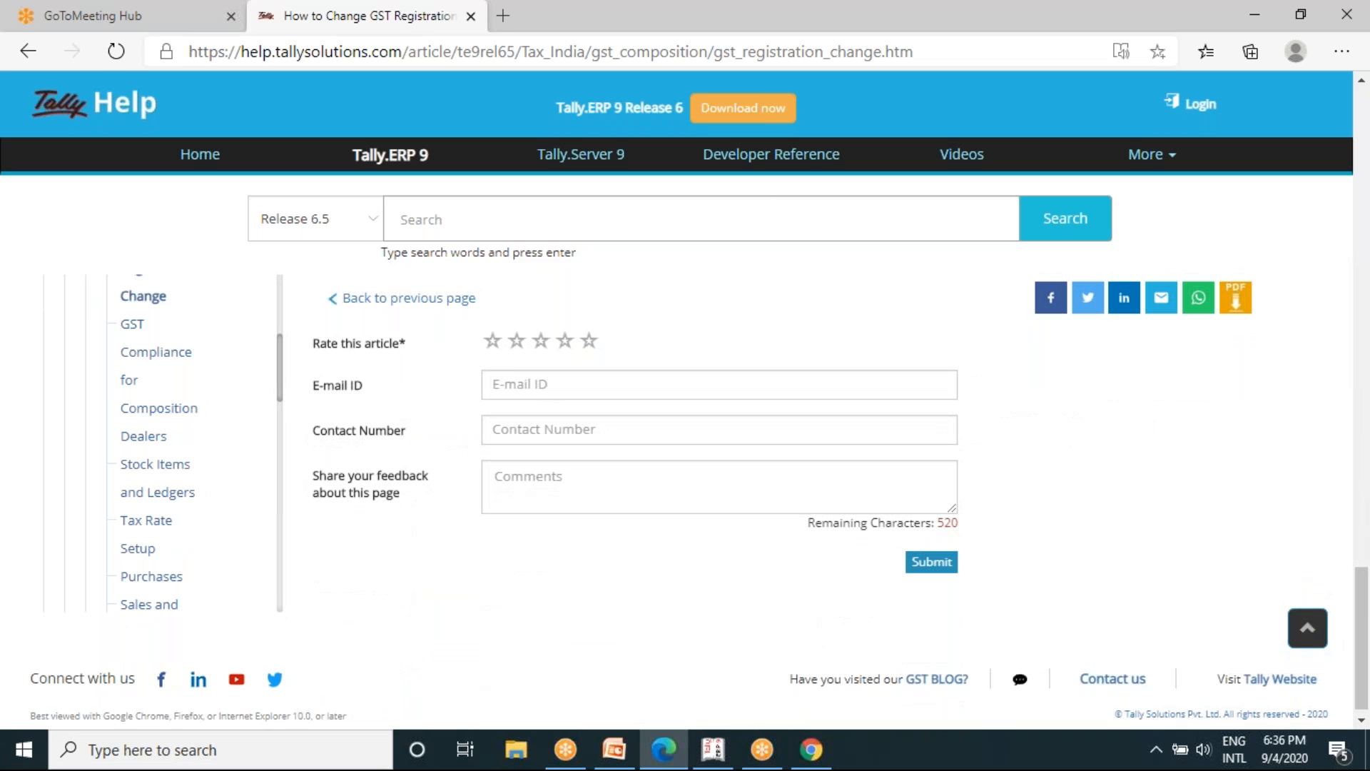
- Switch to Tally.ERP 9 and set the registration type to Regular, accepting No for other territory and 1-Apr-2020 as the GST applicable date
click(713, 749)
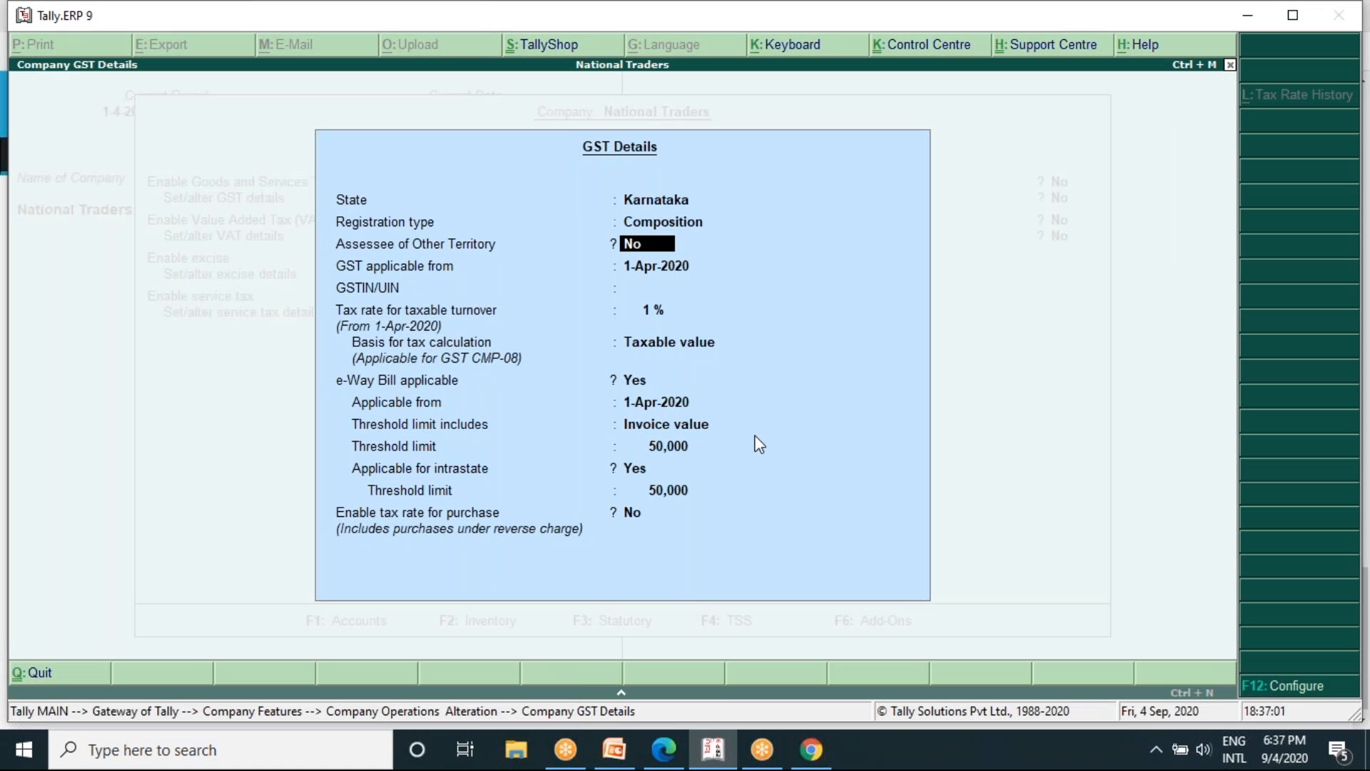
key(Up)
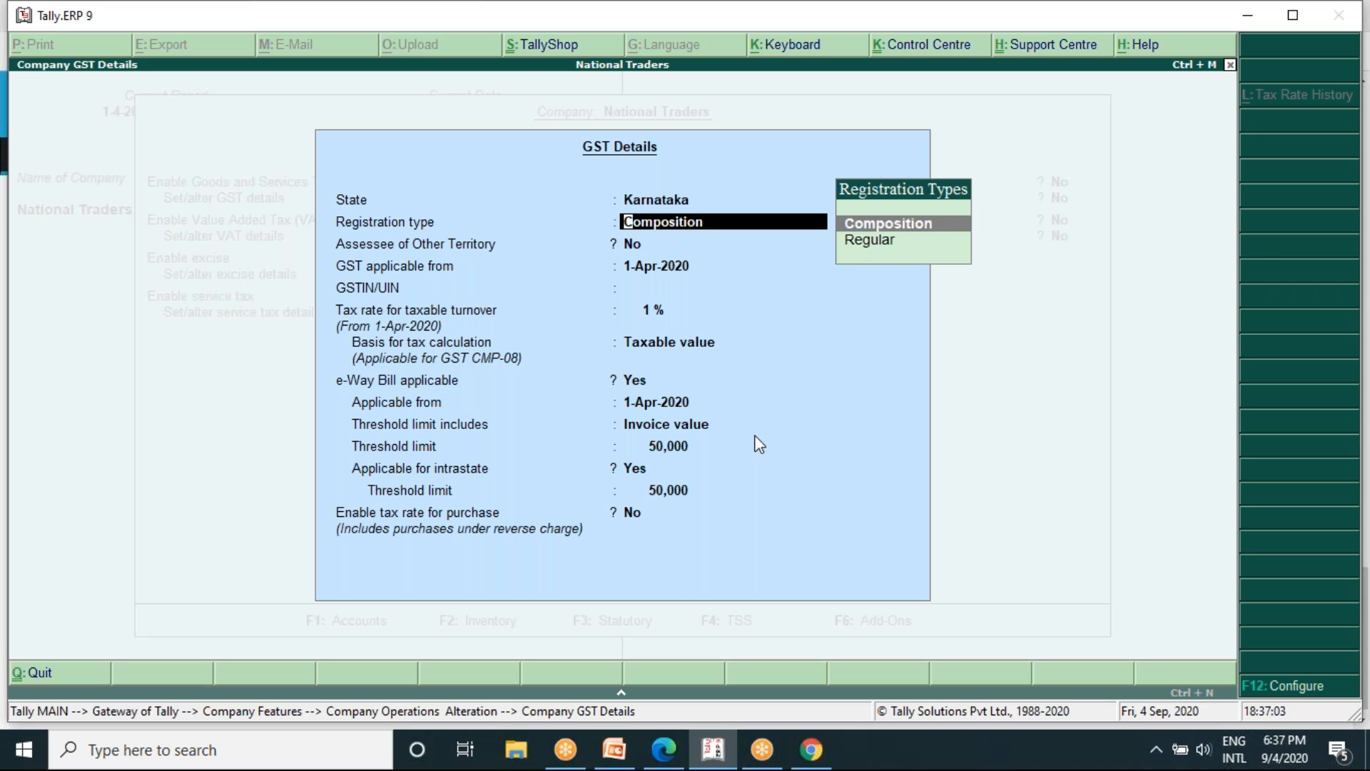
key(Down)
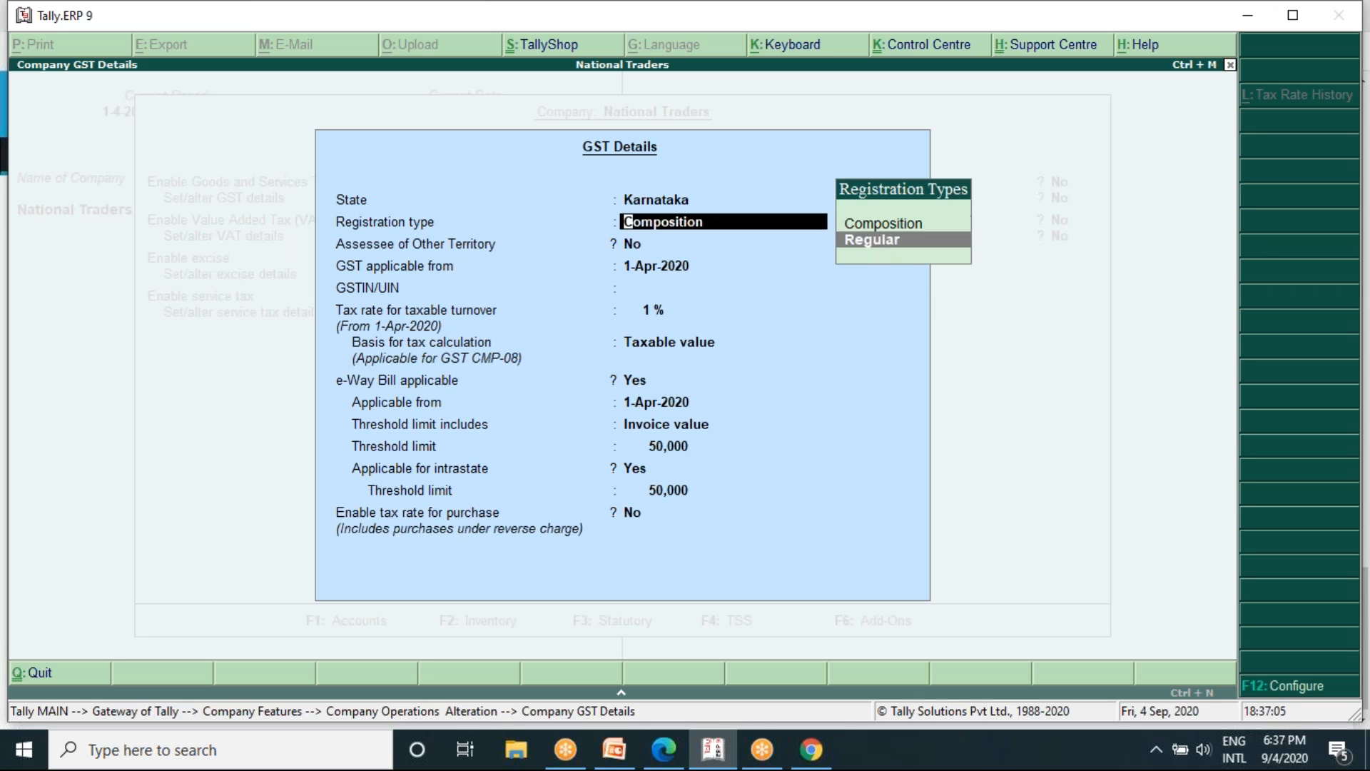
key(Return)
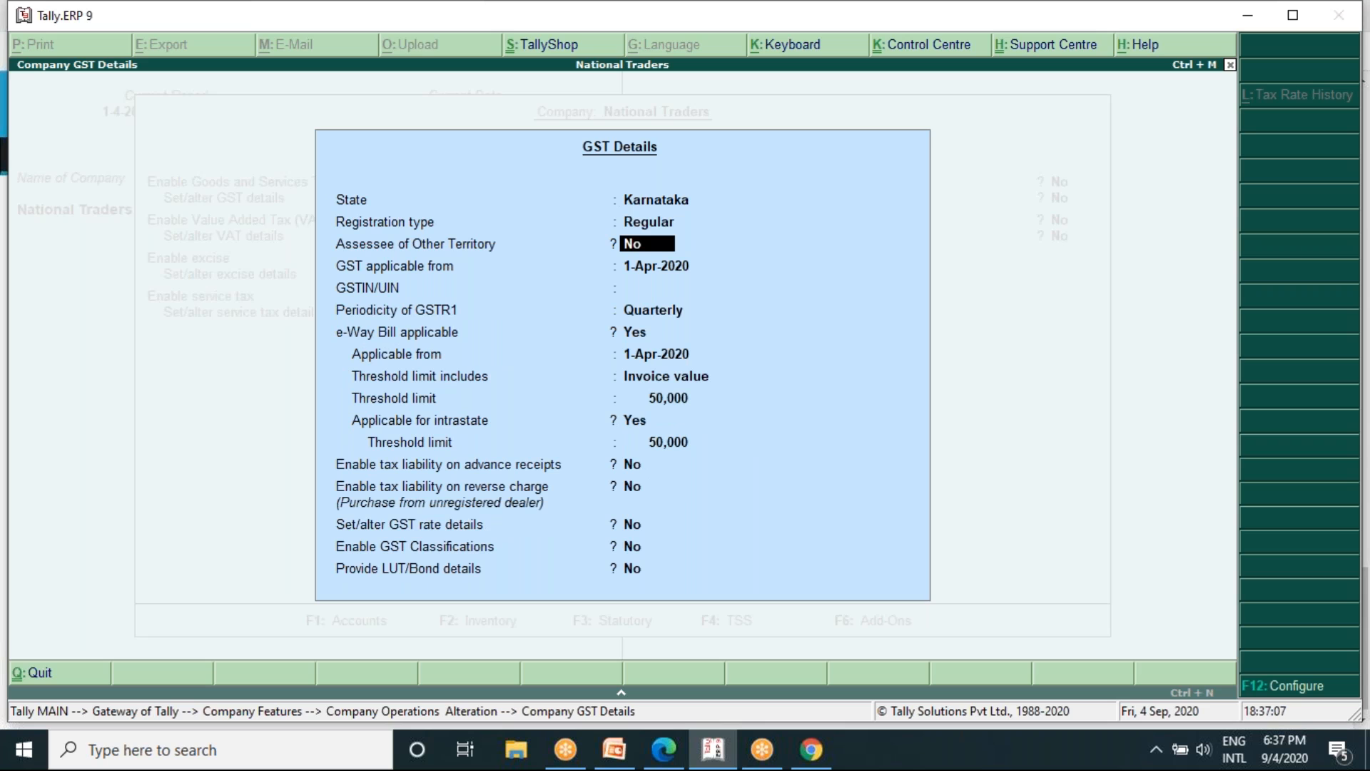
key(Return)
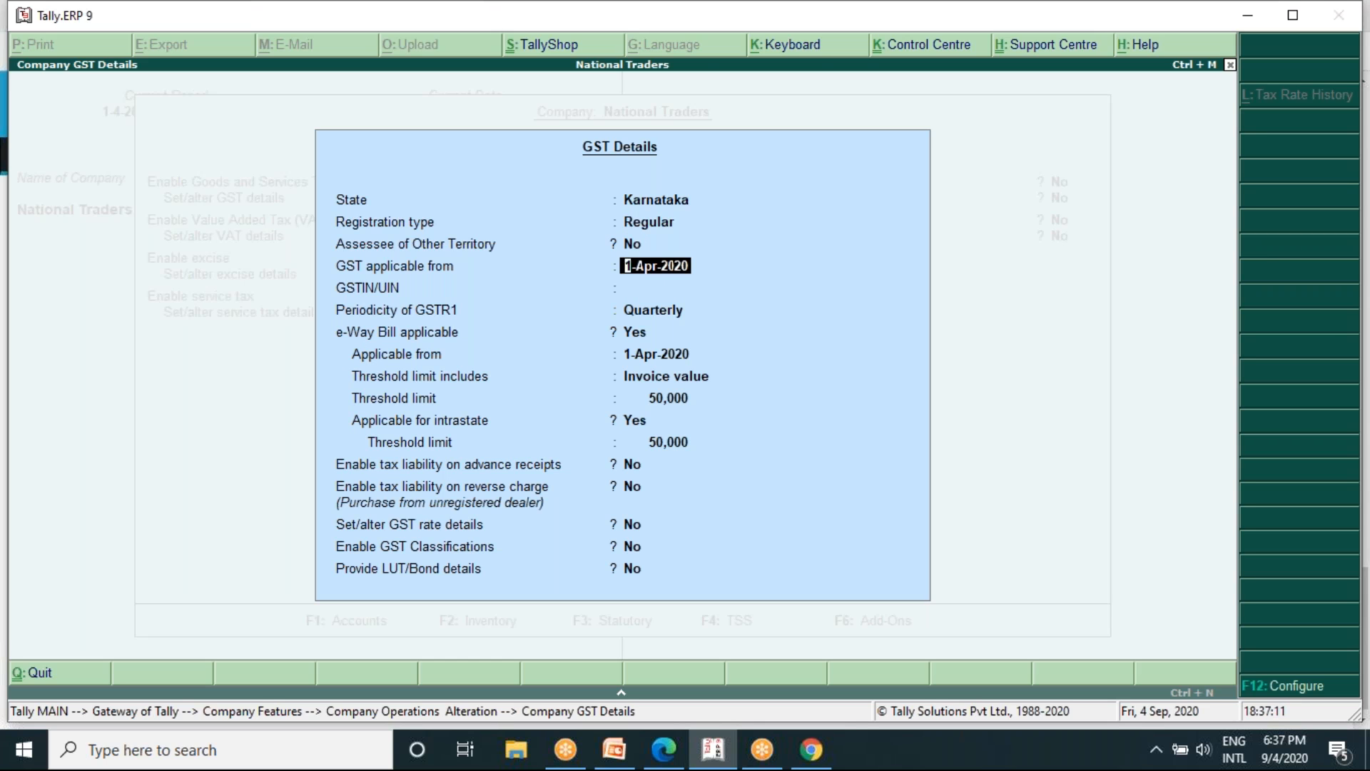
key(Return)
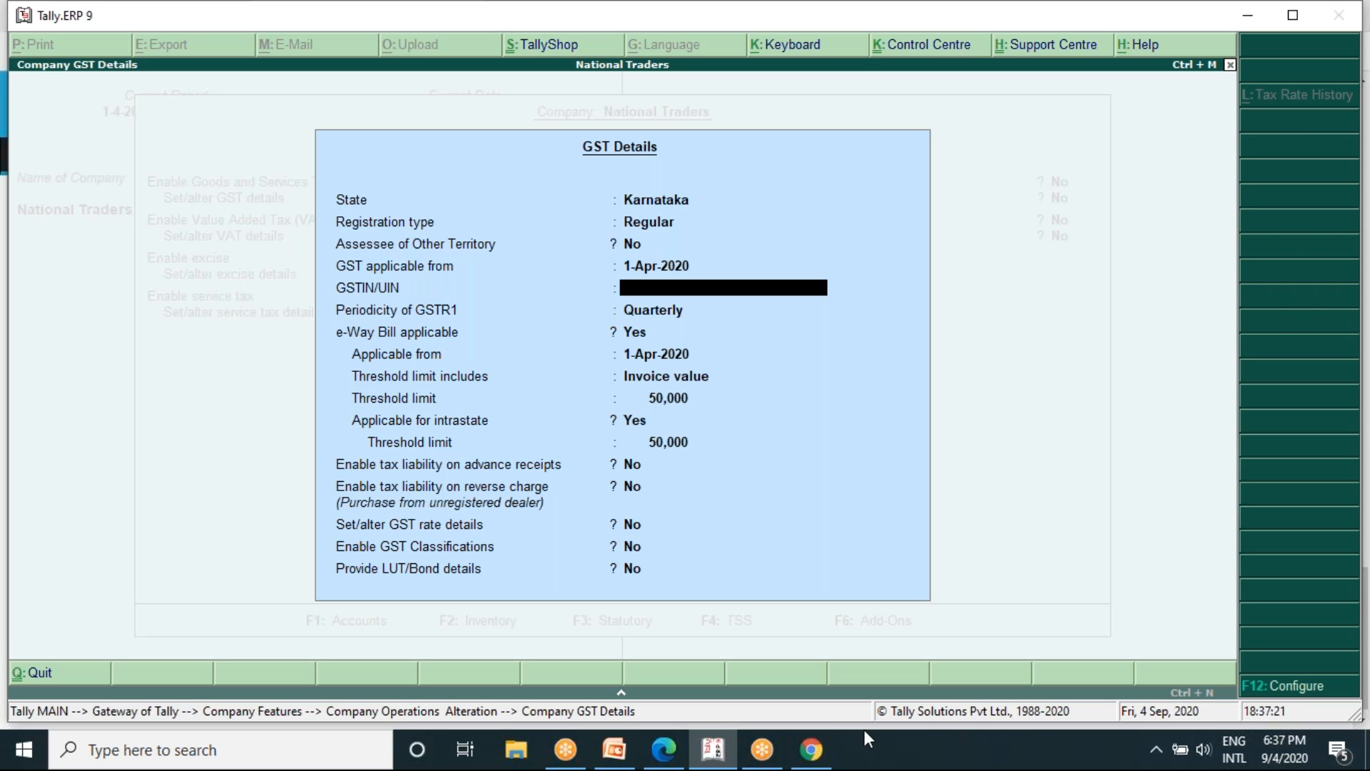
- Switch to Chrome and search Google for "gstin full details"
click(812, 749)
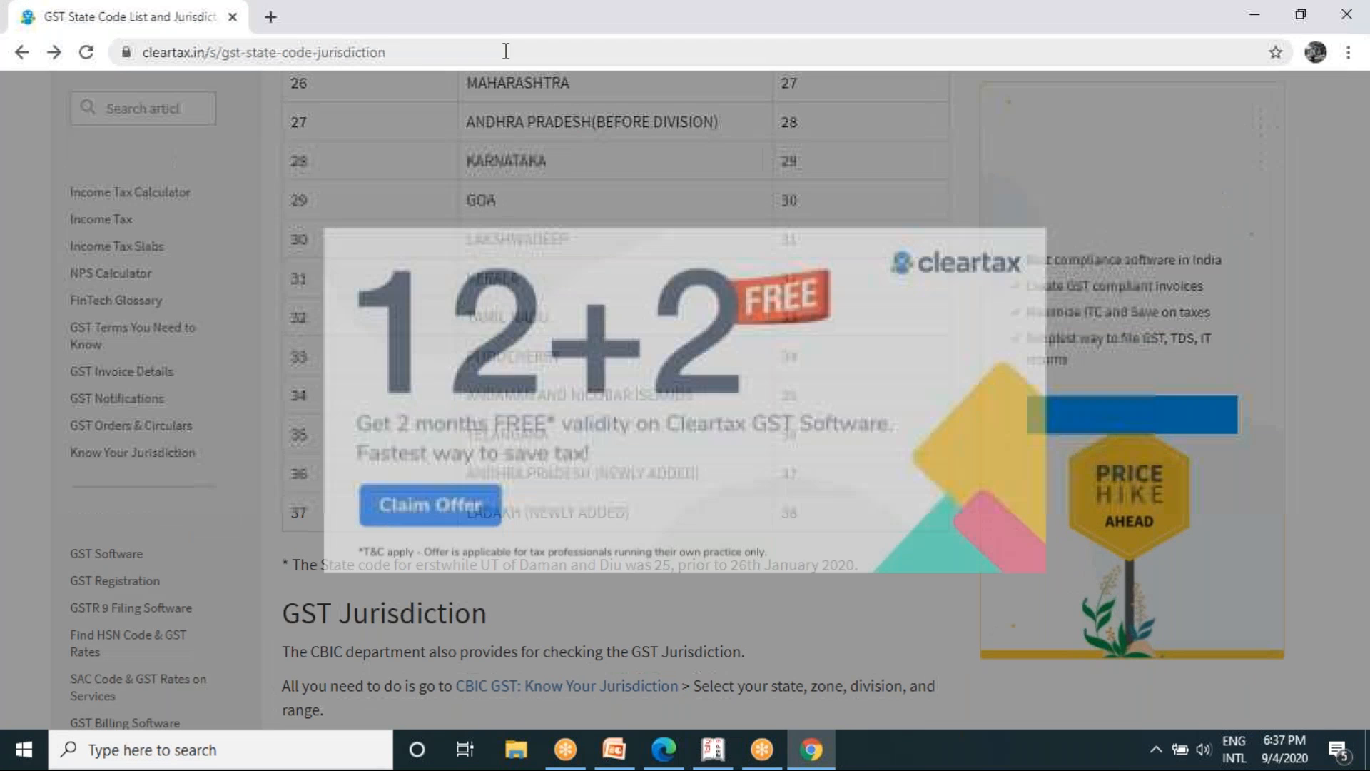
click(506, 51)
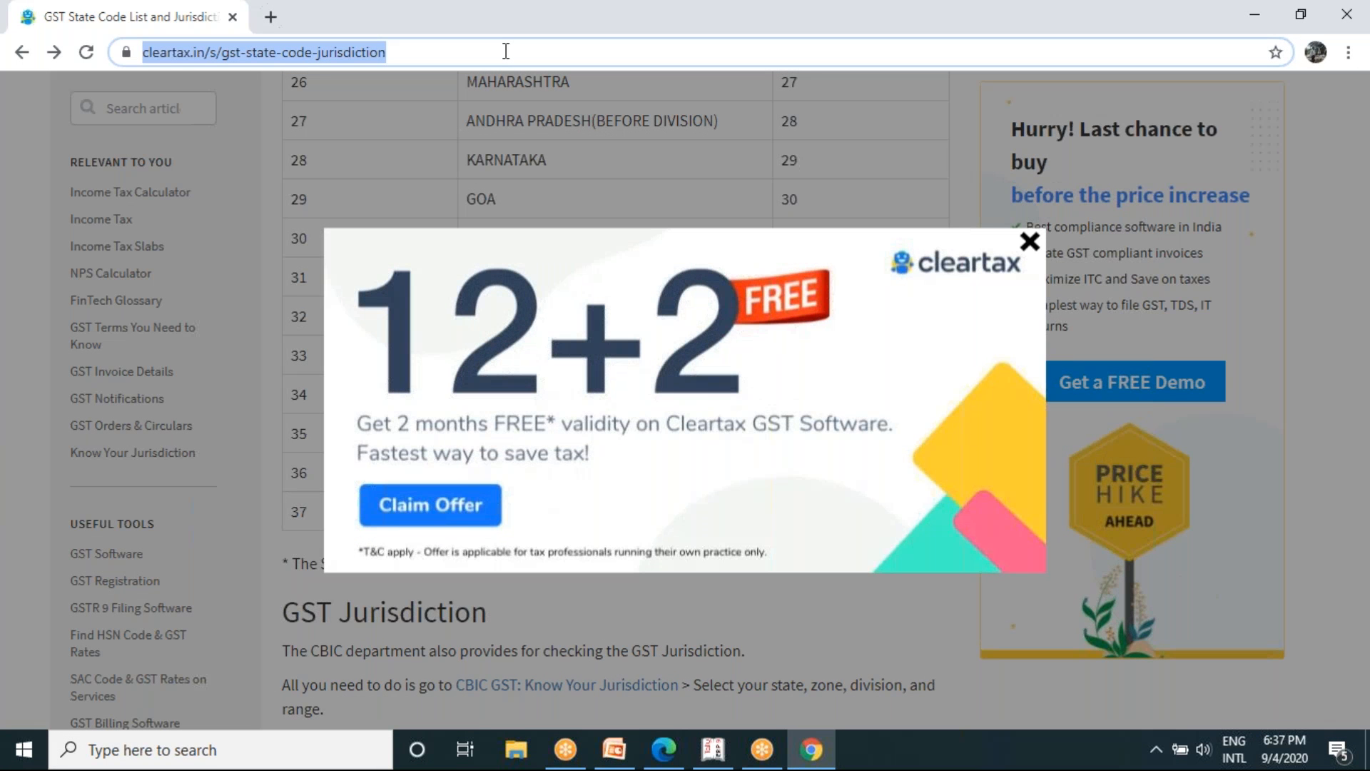
text(GST)
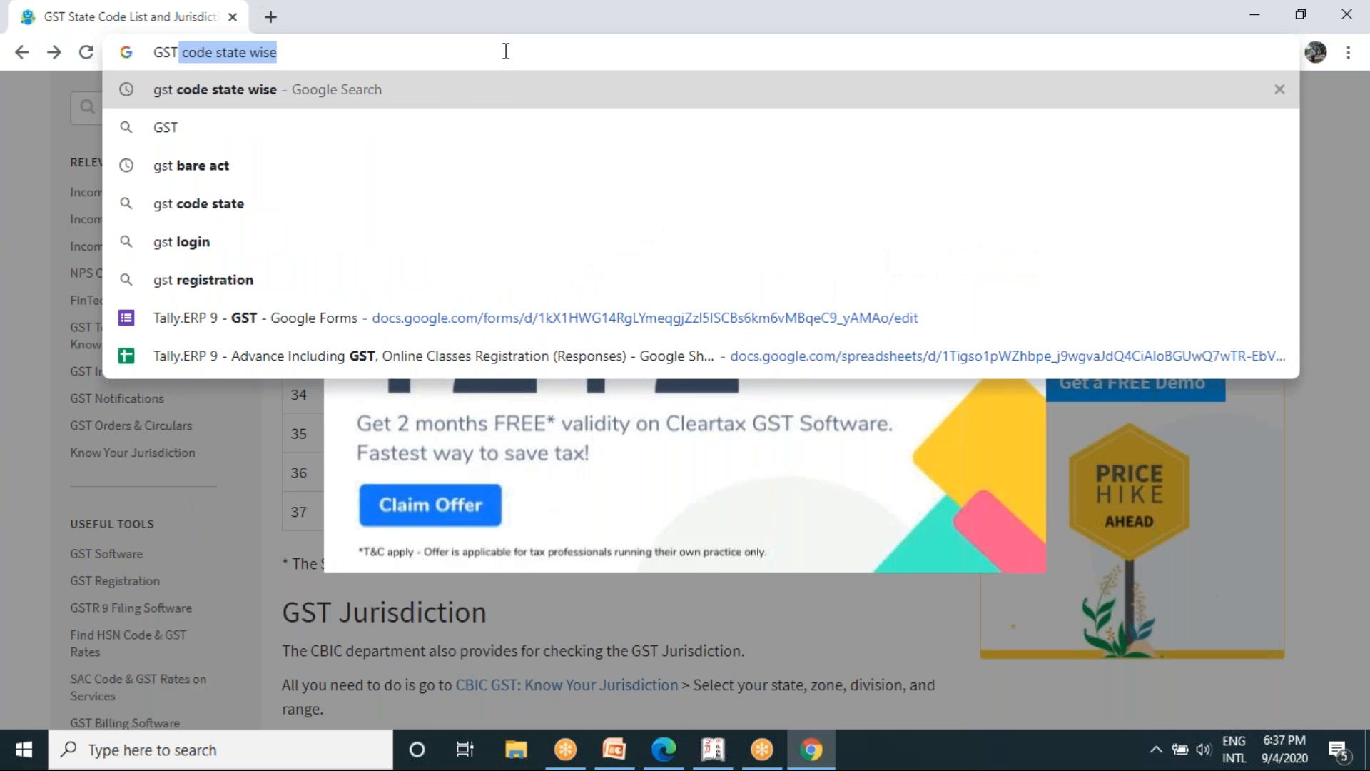
text(I)
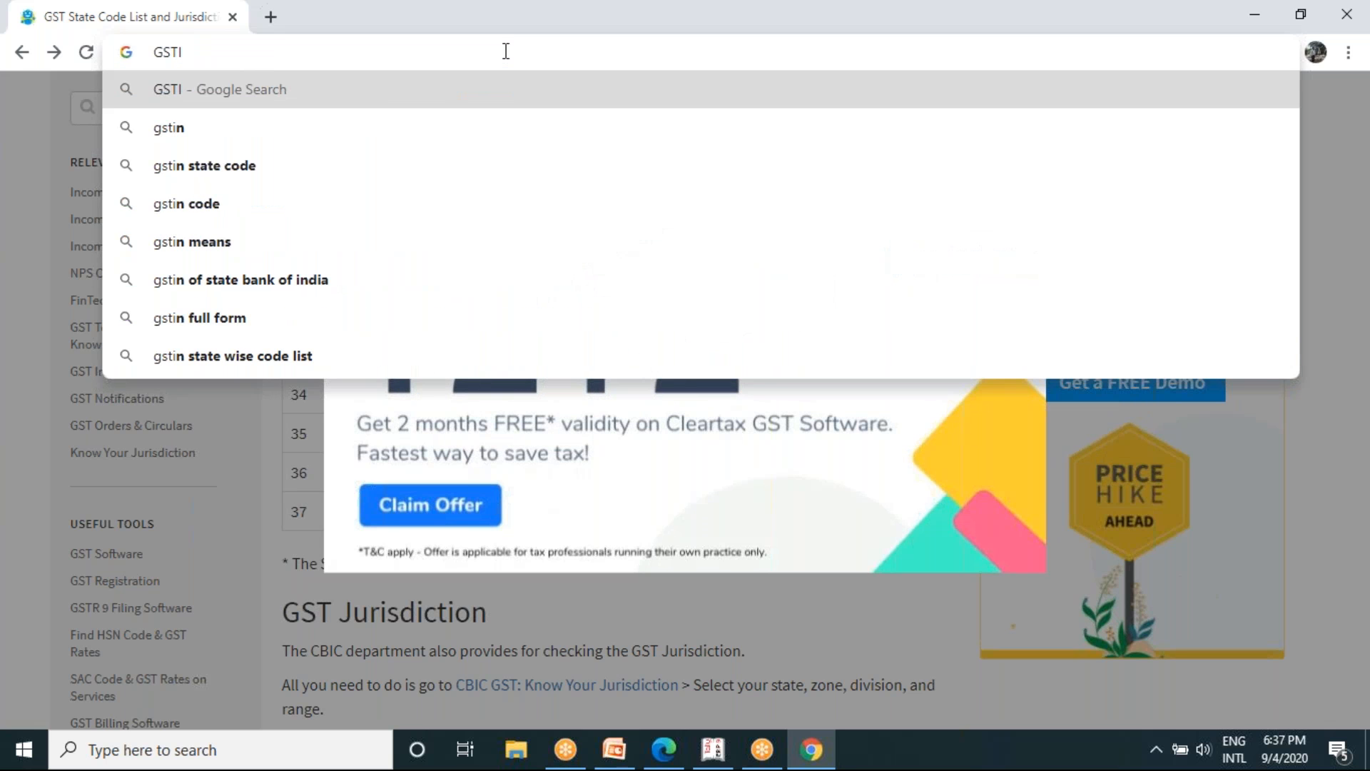
text(N)
key(BackSpace)
text(N)
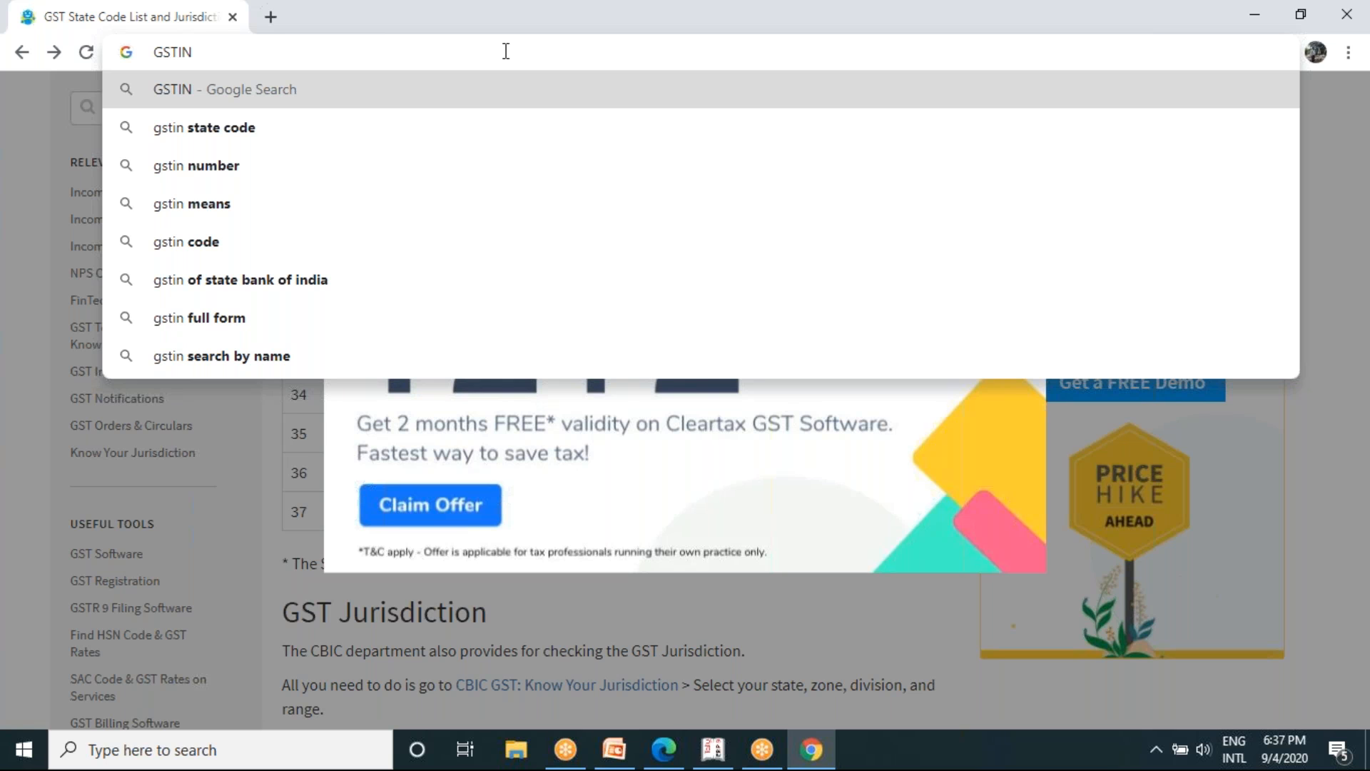
text(full)
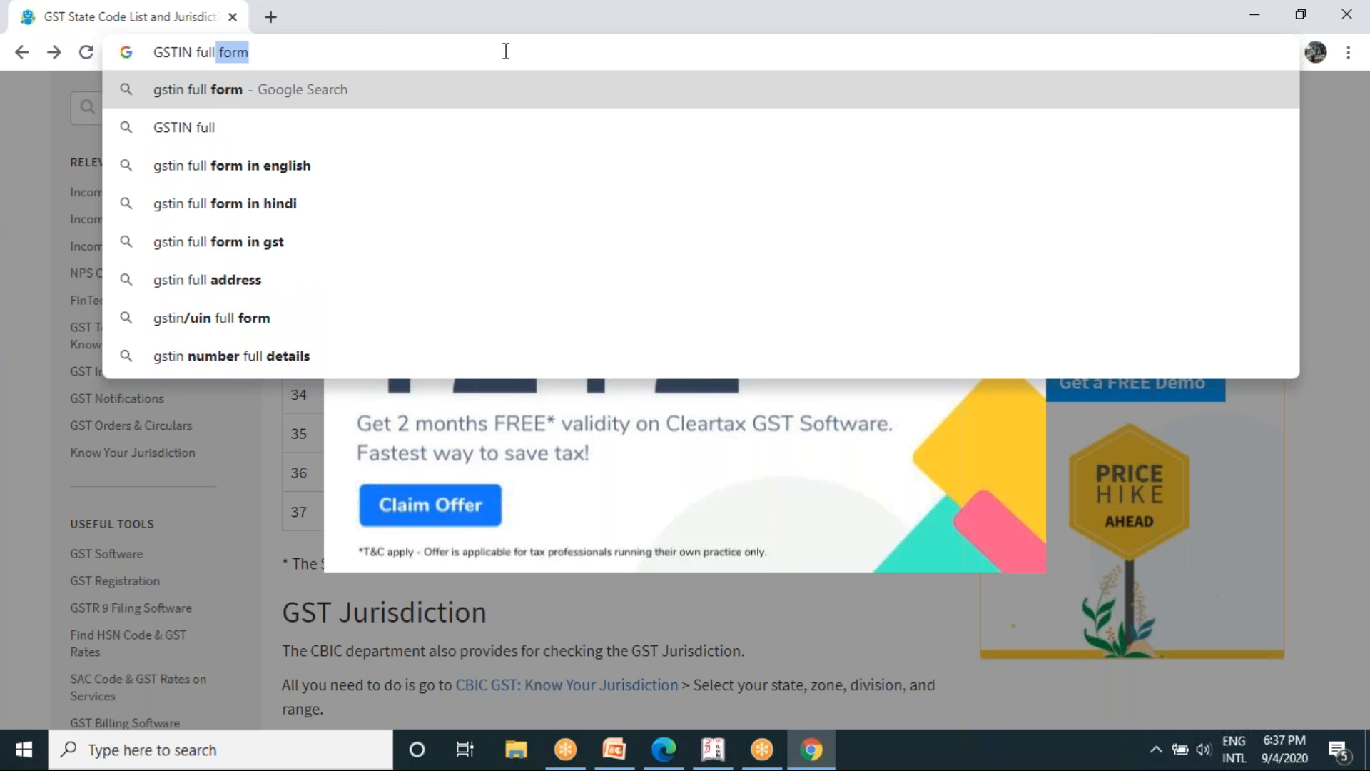
text(deta)
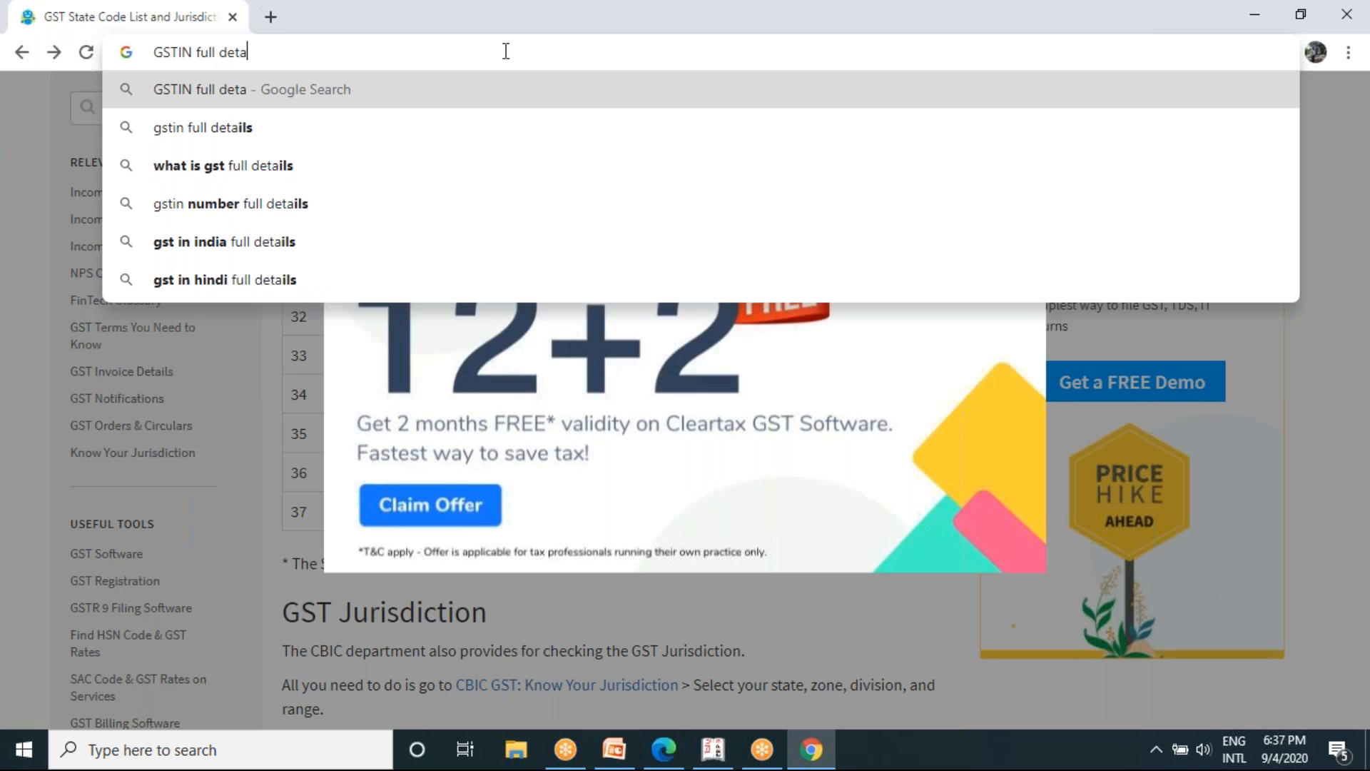
key(Down)
key(Return)
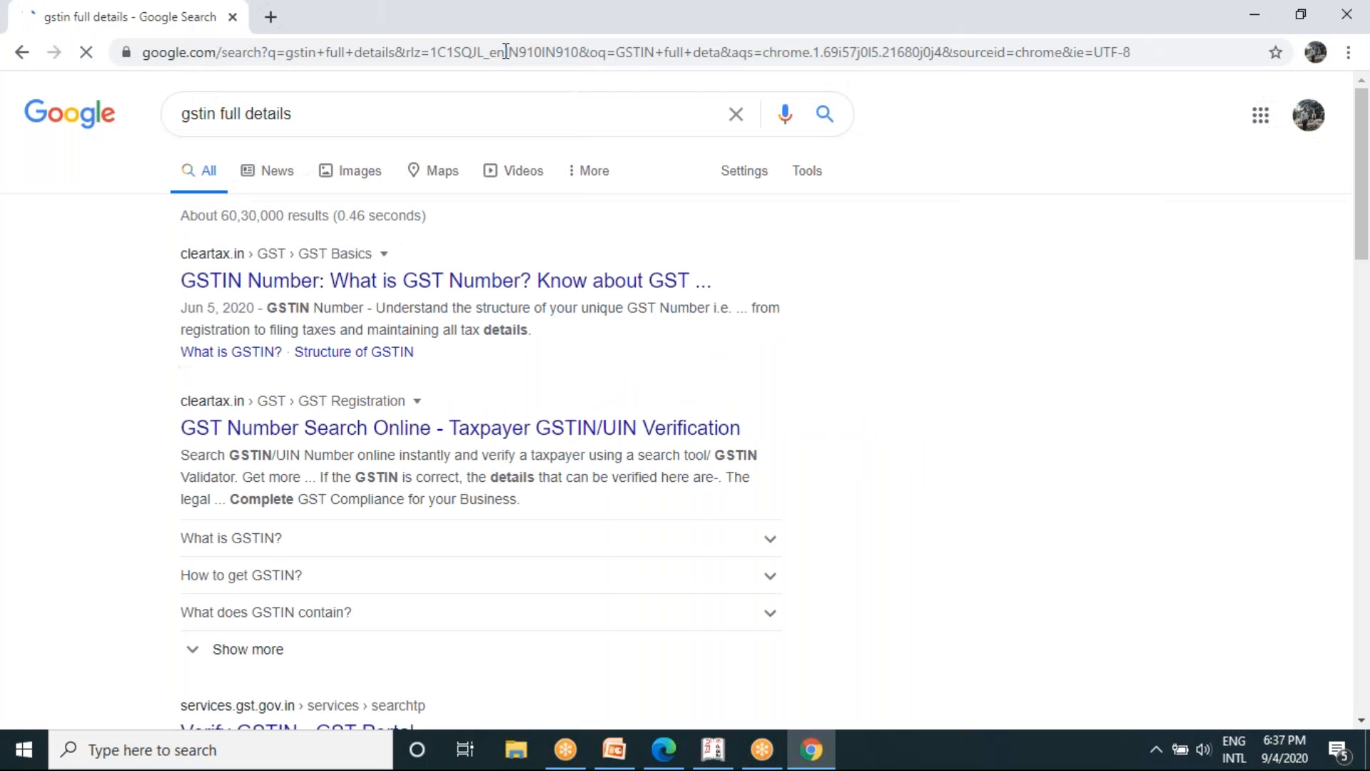
- Open ClearTax's article on the GSTIN number and examine what a GSTIN is and how its 15 digits are structured
click(679, 279)
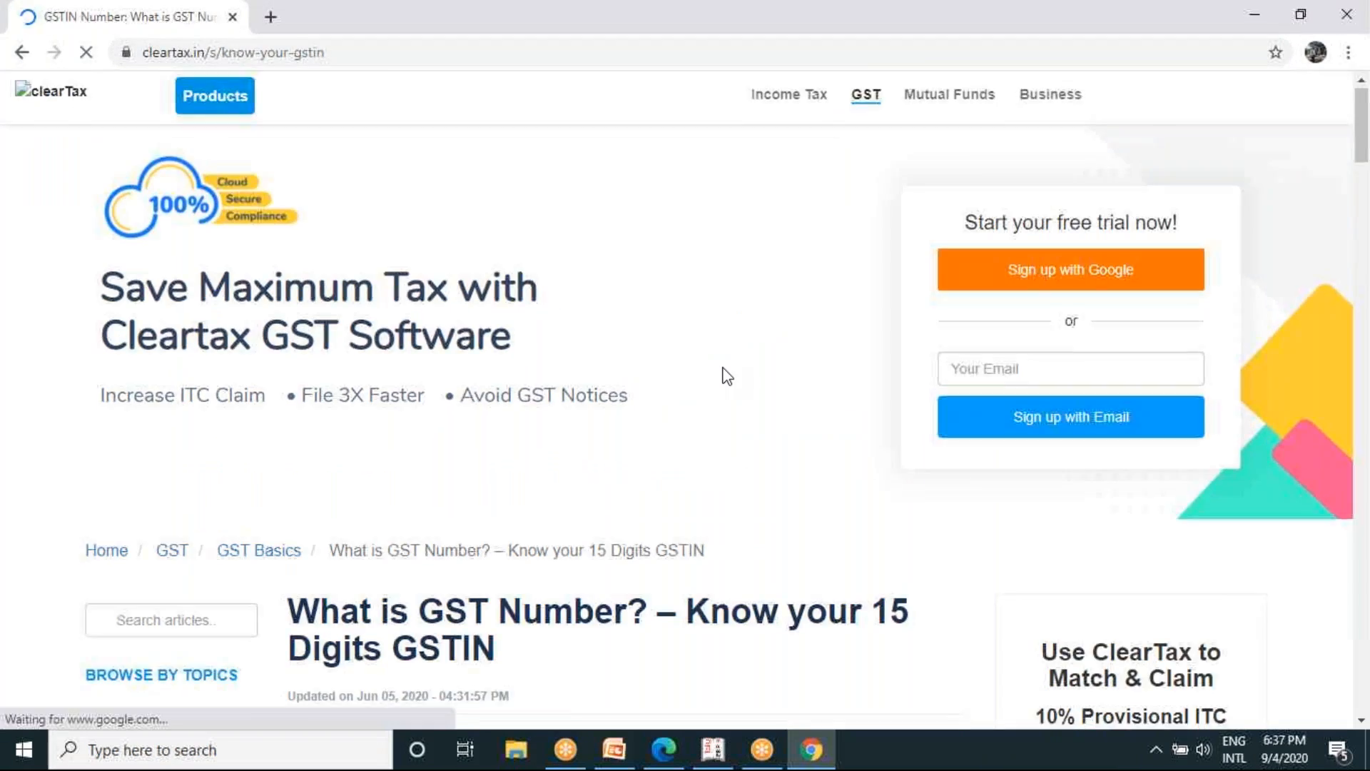
scroll(722, 376, down, 3)
scroll(727, 376, down, 8)
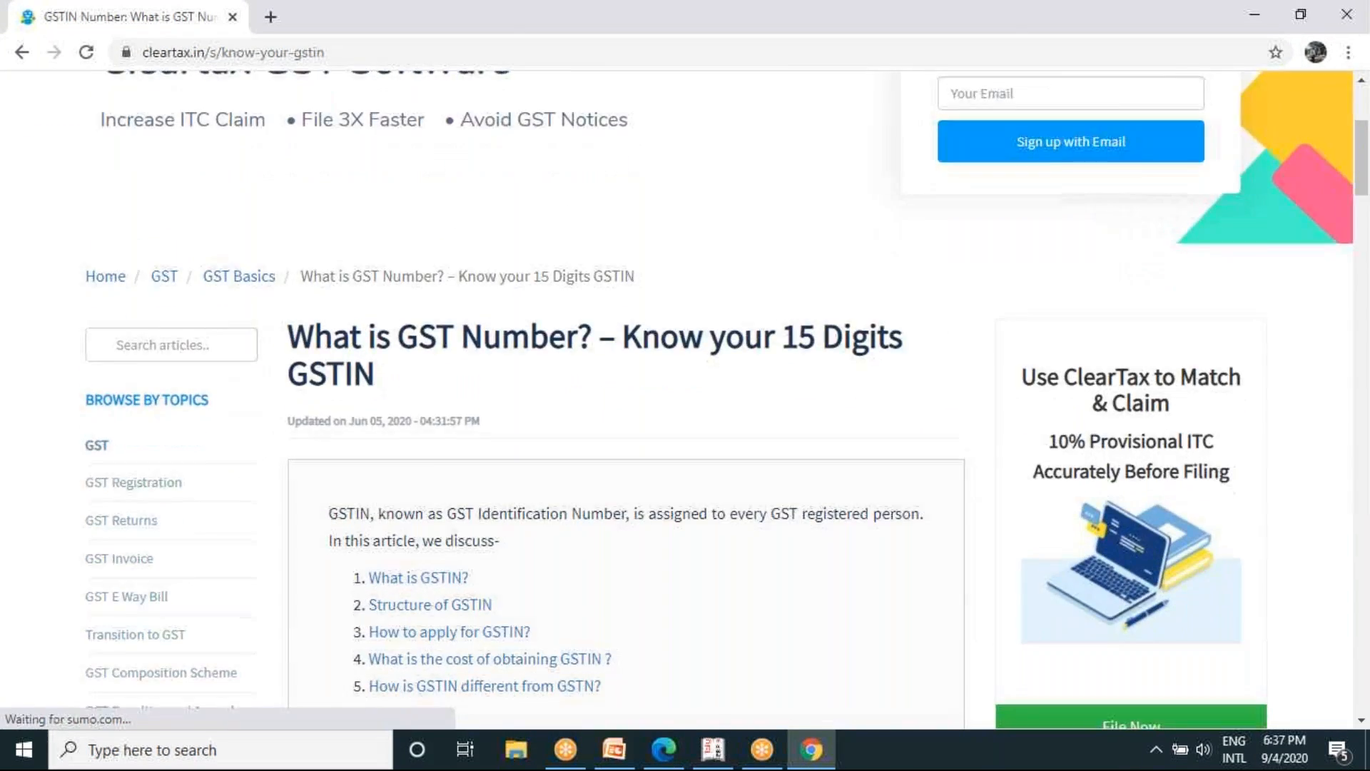
scroll(726, 377, down, 7)
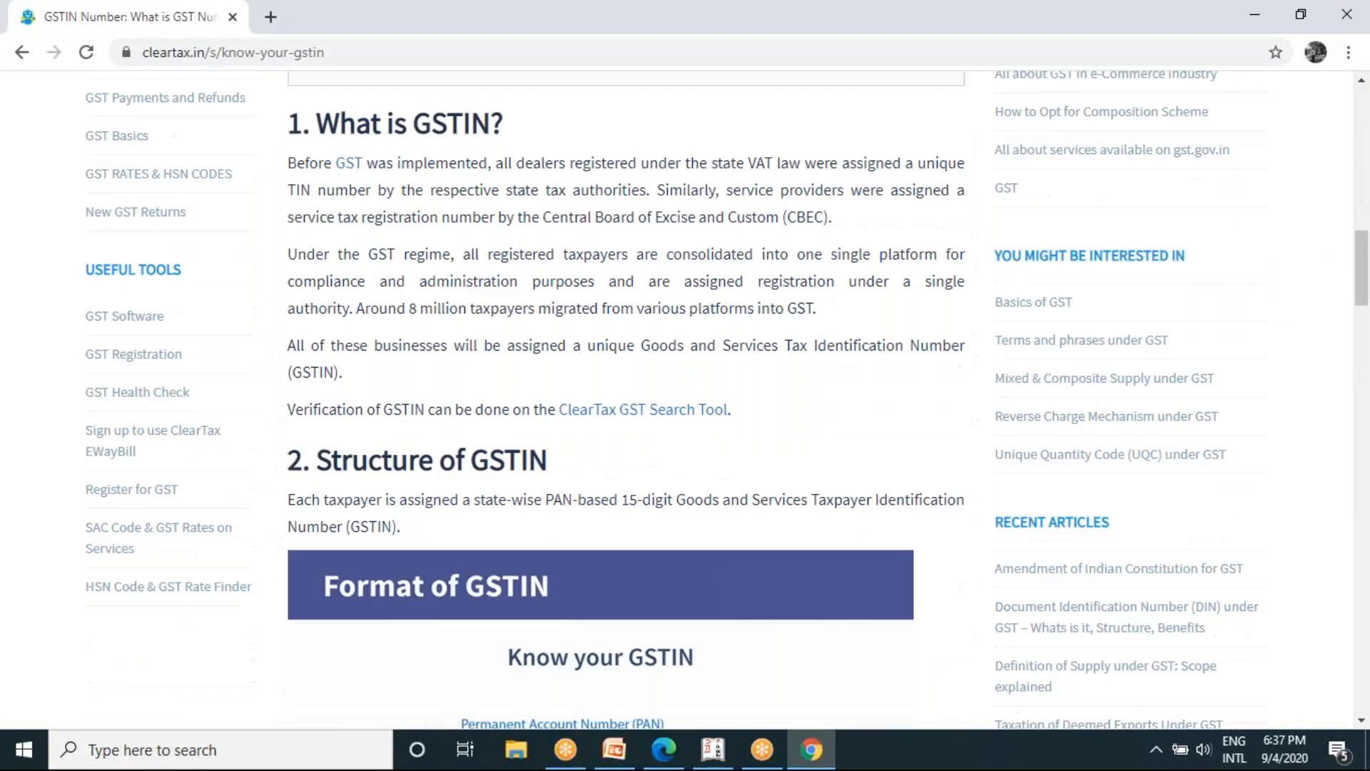
scroll(223, 180, up, 1)
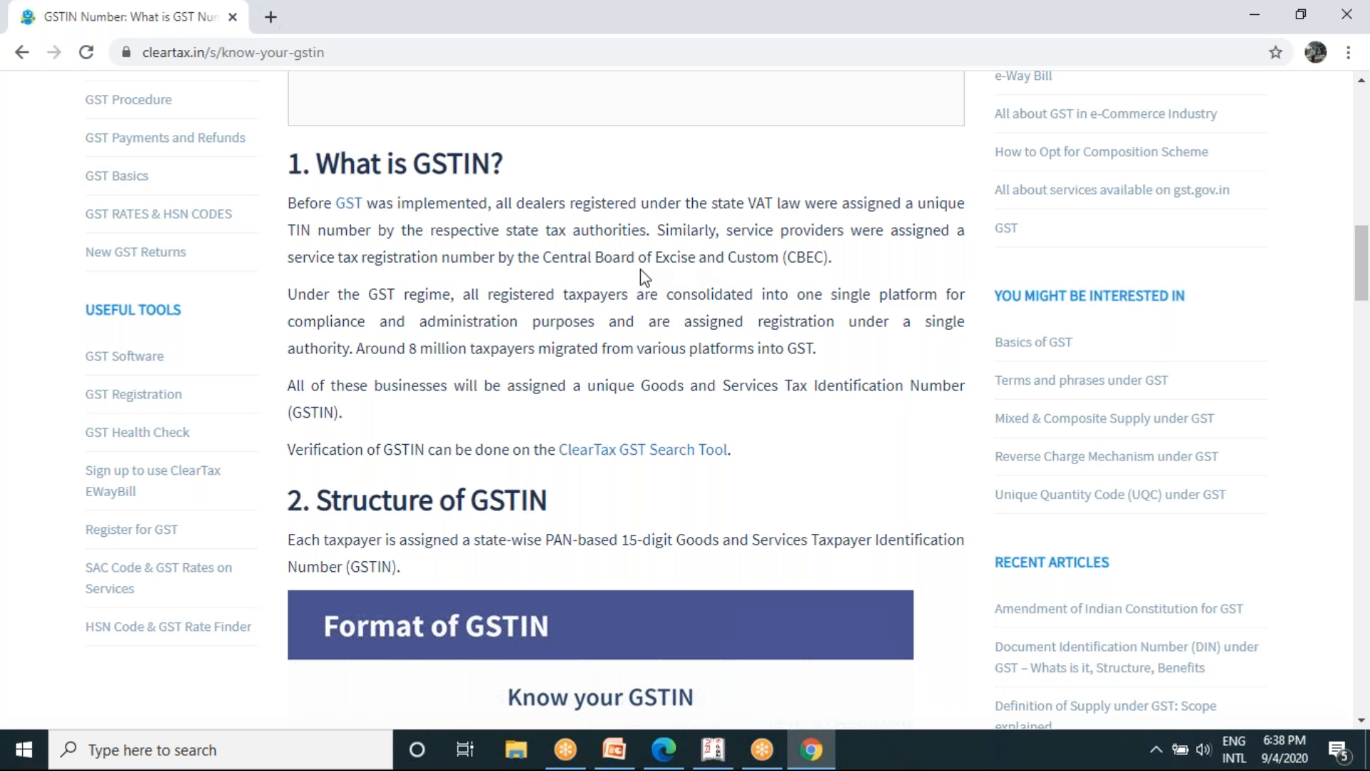
scroll(644, 277, down, 5)
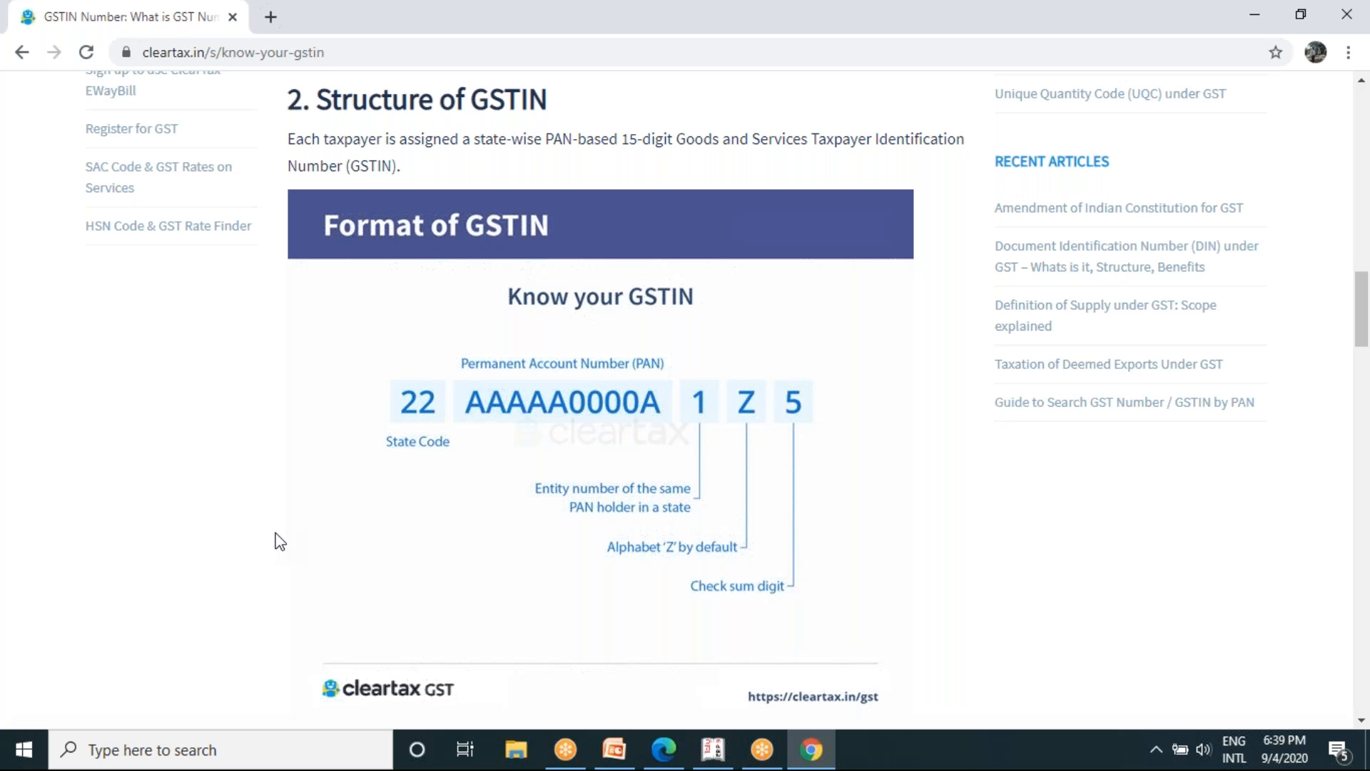
scroll(277, 540, down, 2)
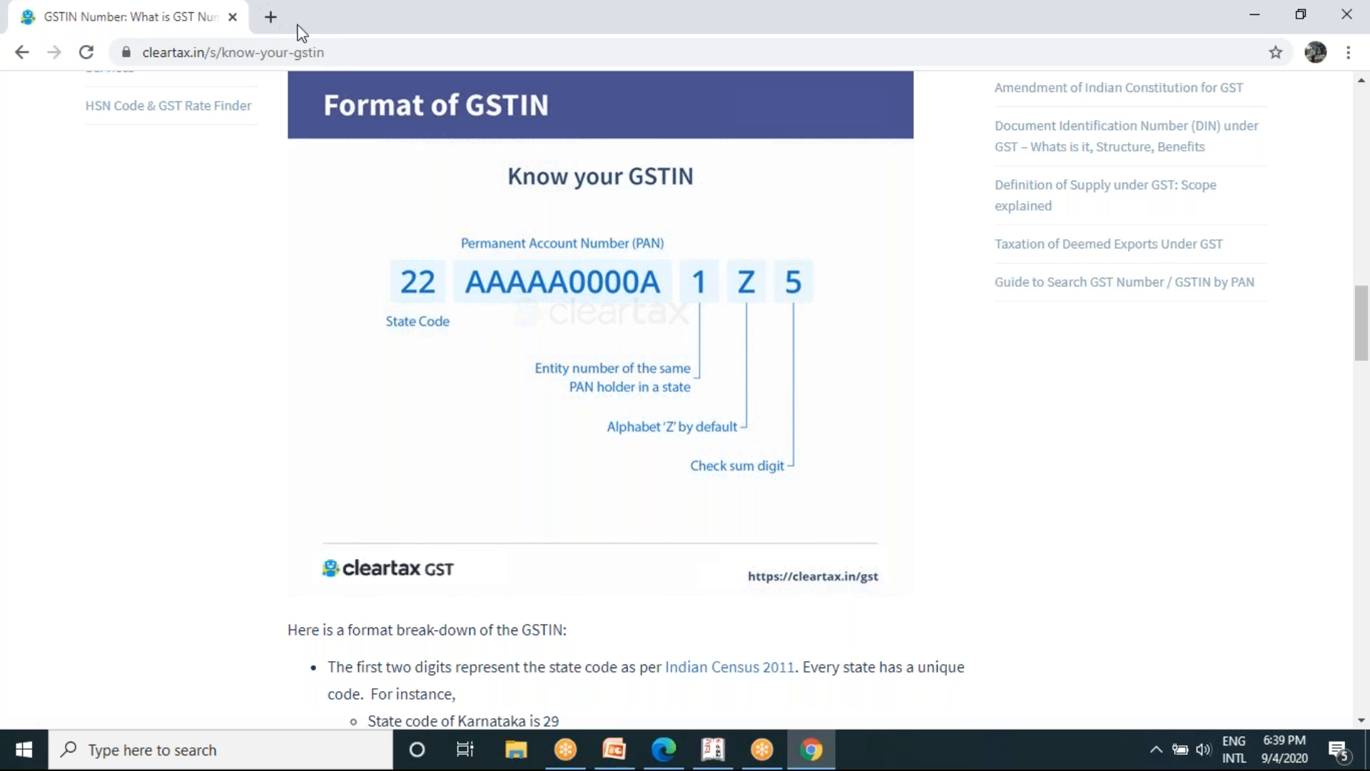
- Search for "gst code state wise" in a new browser tab and look through ClearTax's GST State Code List down to Karnataka
click(271, 18)
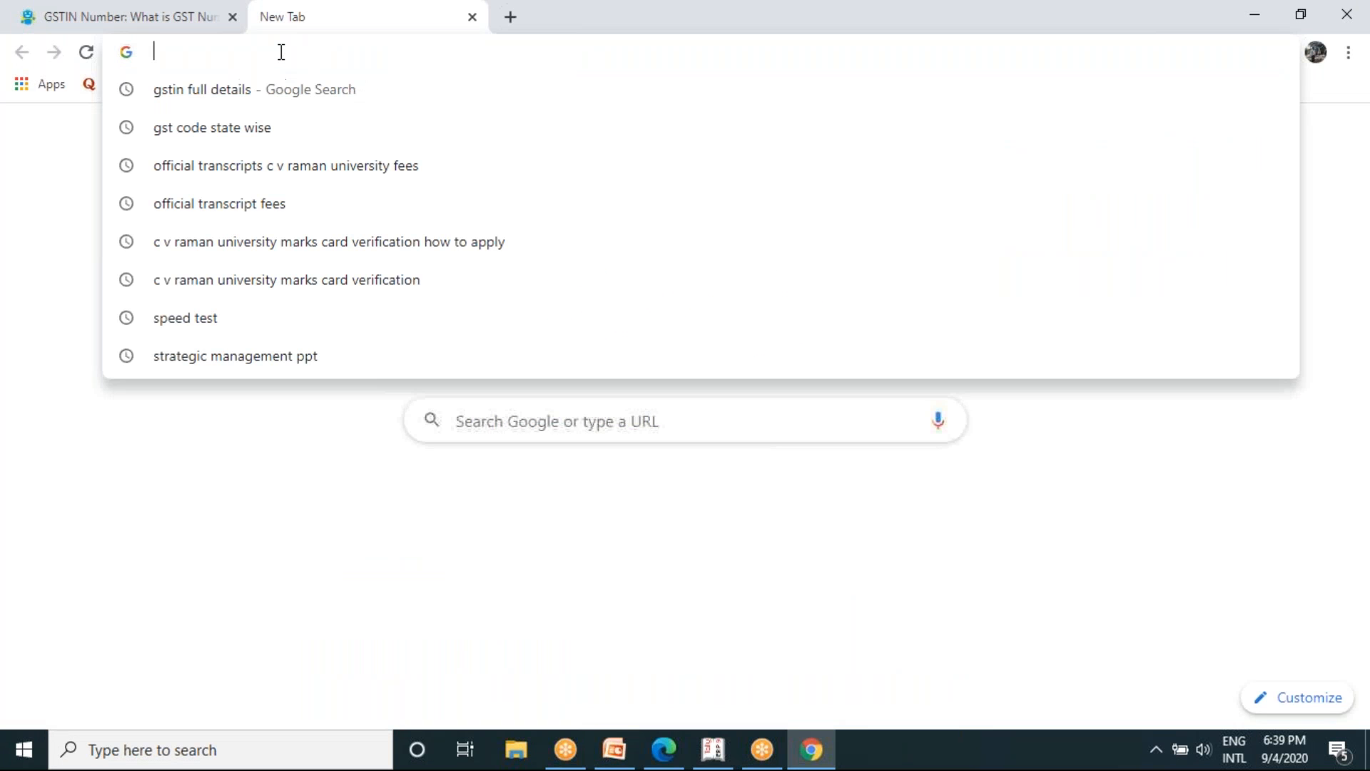
key(Down)
key(Down)
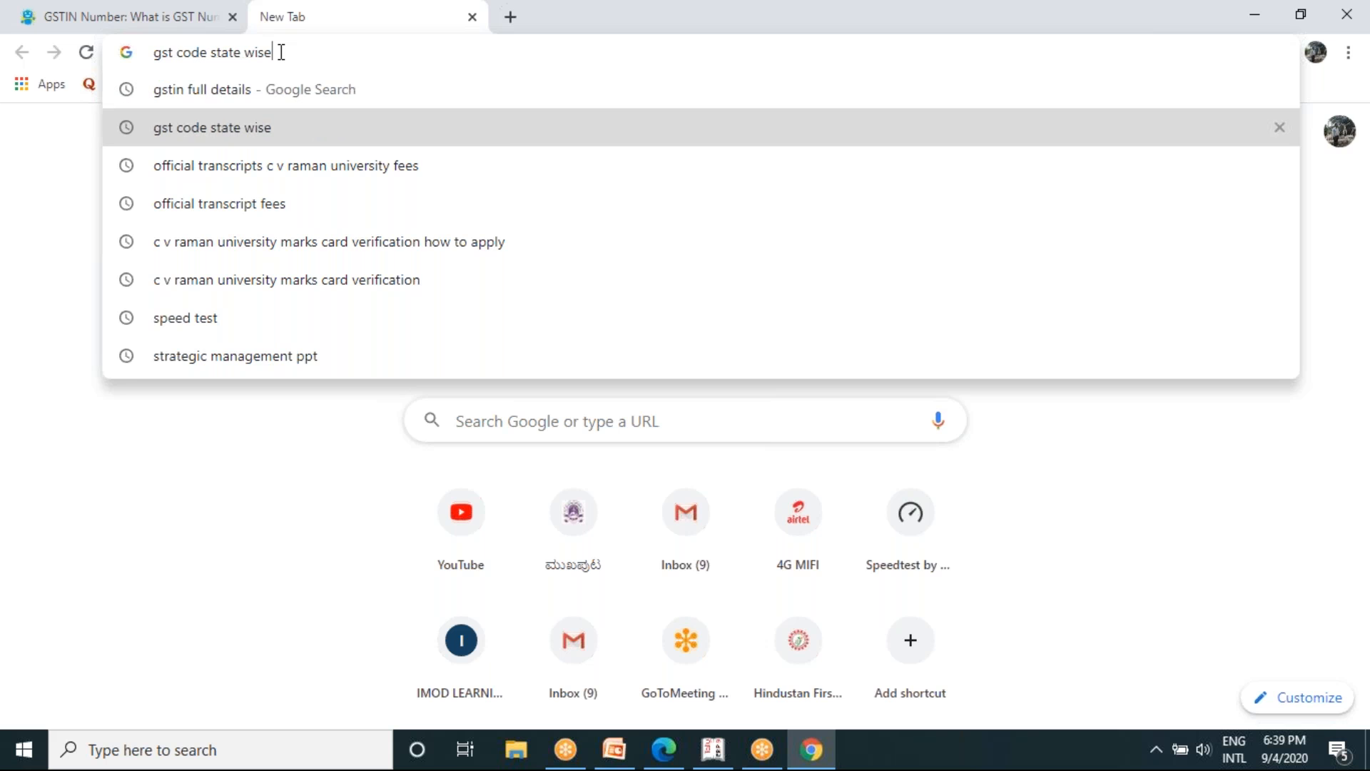
key(Return)
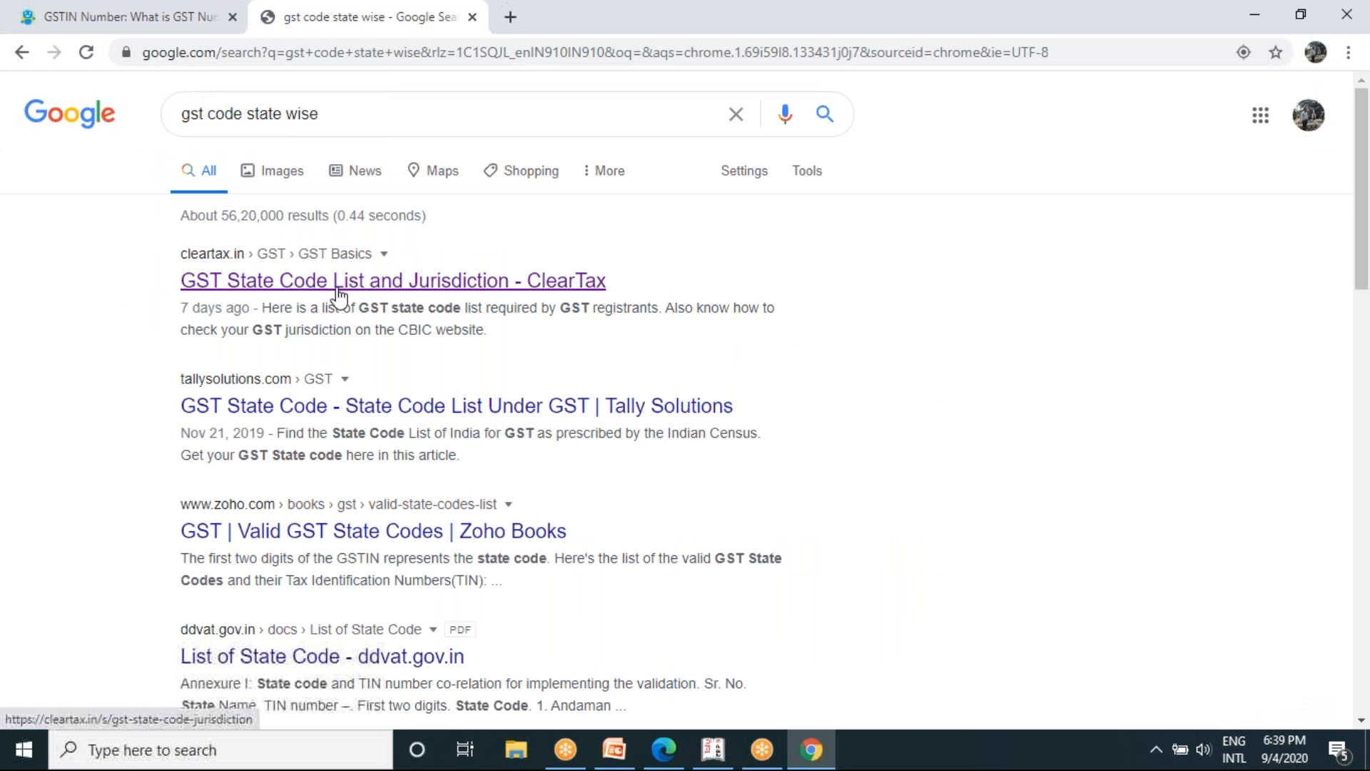
click(339, 282)
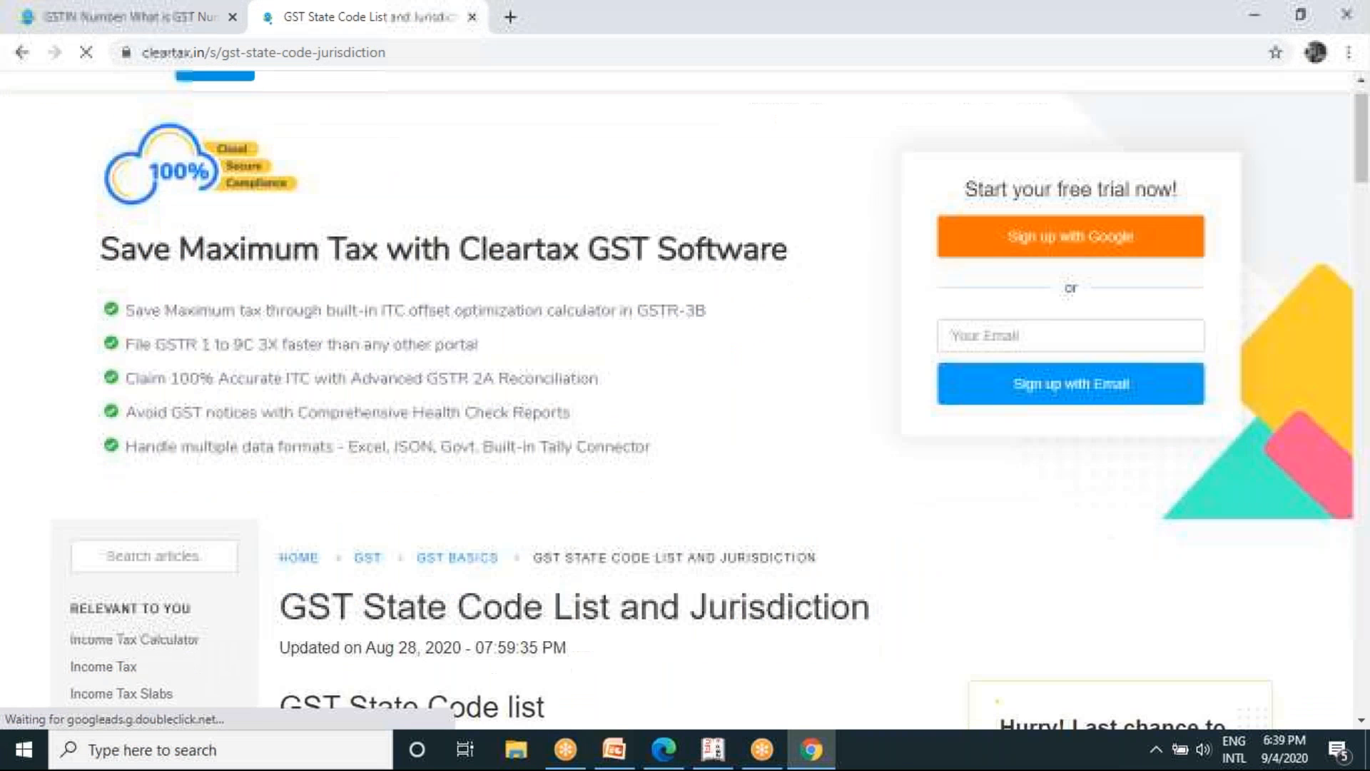
scroll(685, 400, down, 20)
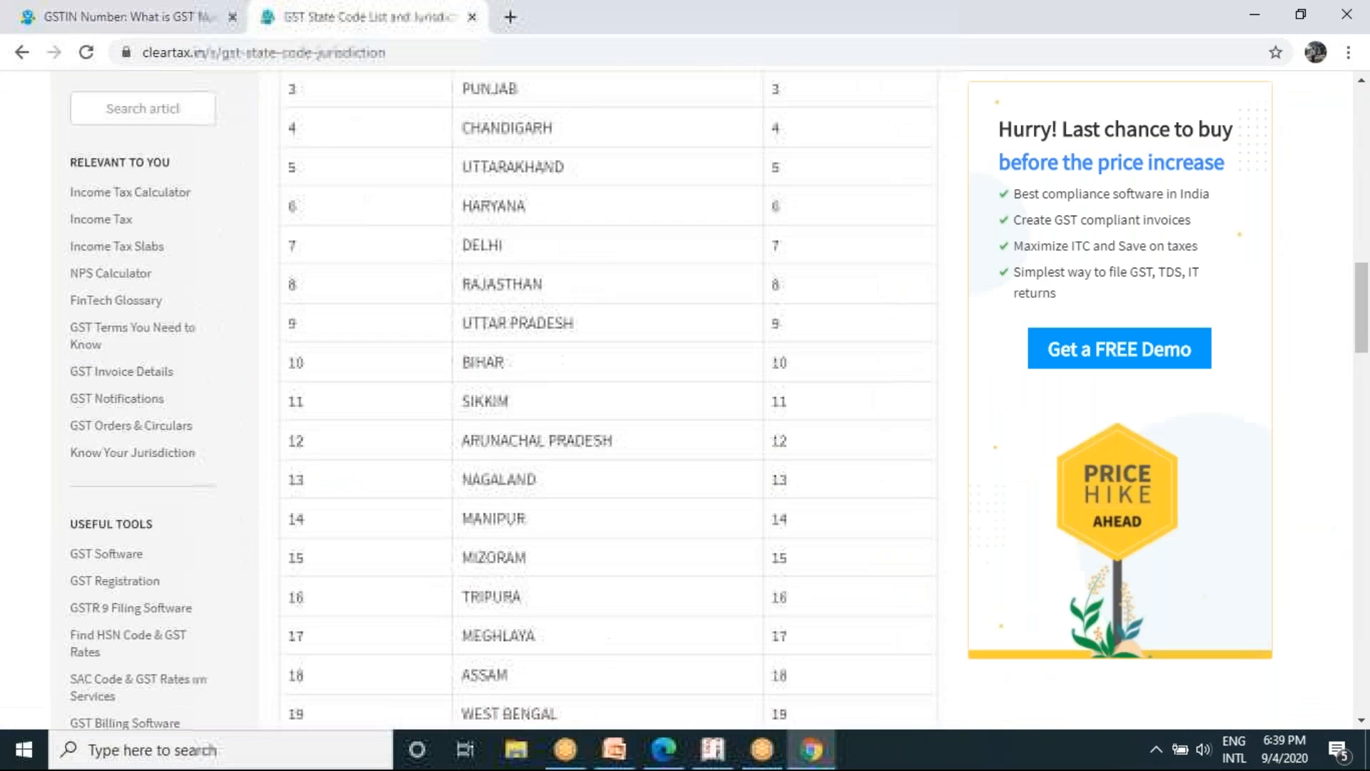
scroll(606, 400, down, 8)
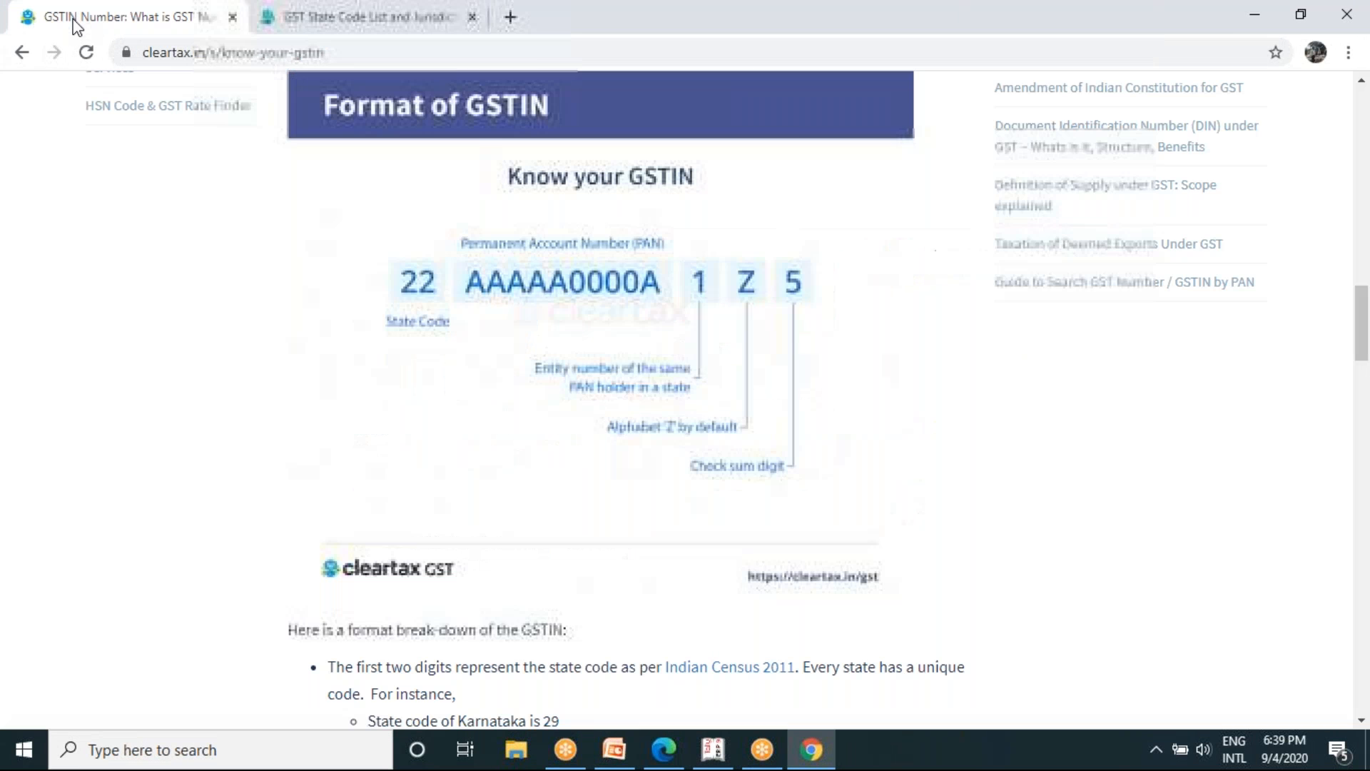
- Return to the GSTIN article and read the format break-down of its digits and how to apply for a GSTIN
click(30, 18)
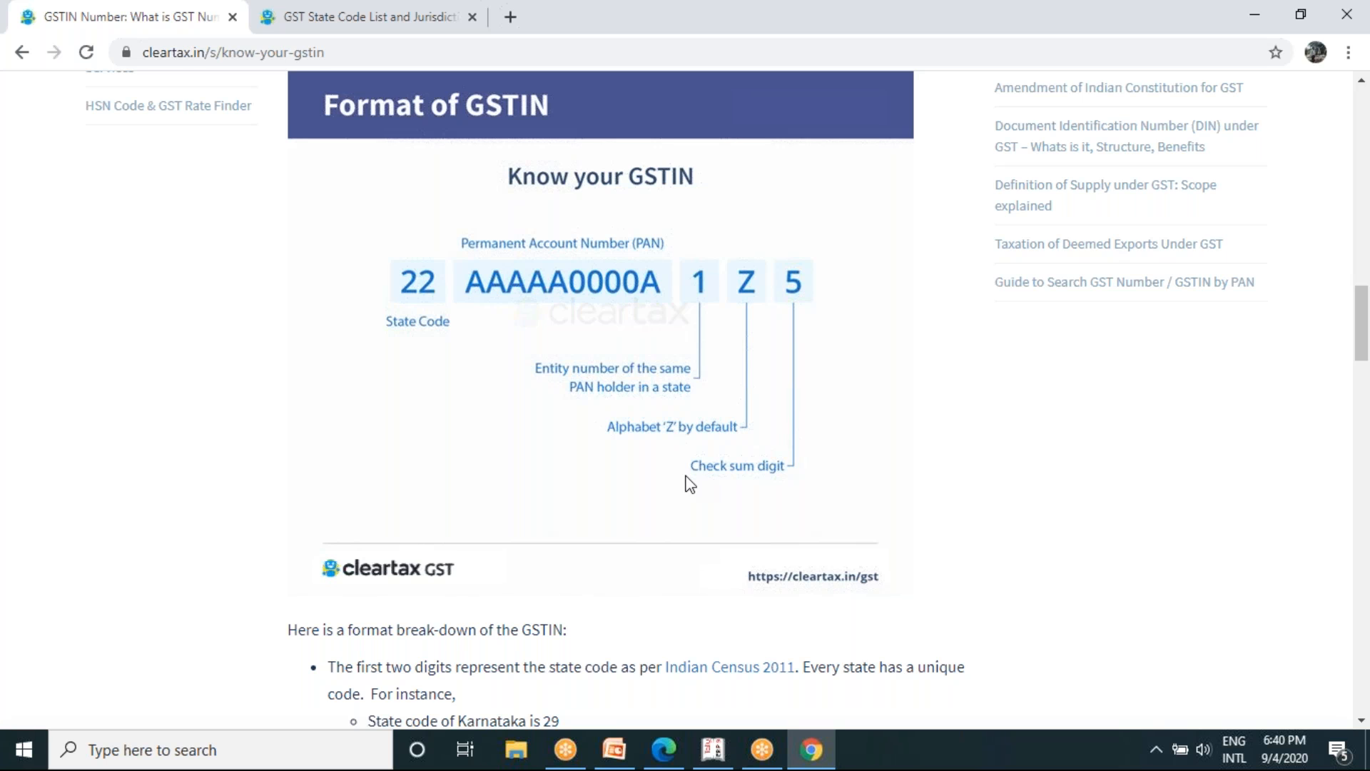
scroll(689, 484, down, 1)
scroll(689, 483, down, 2)
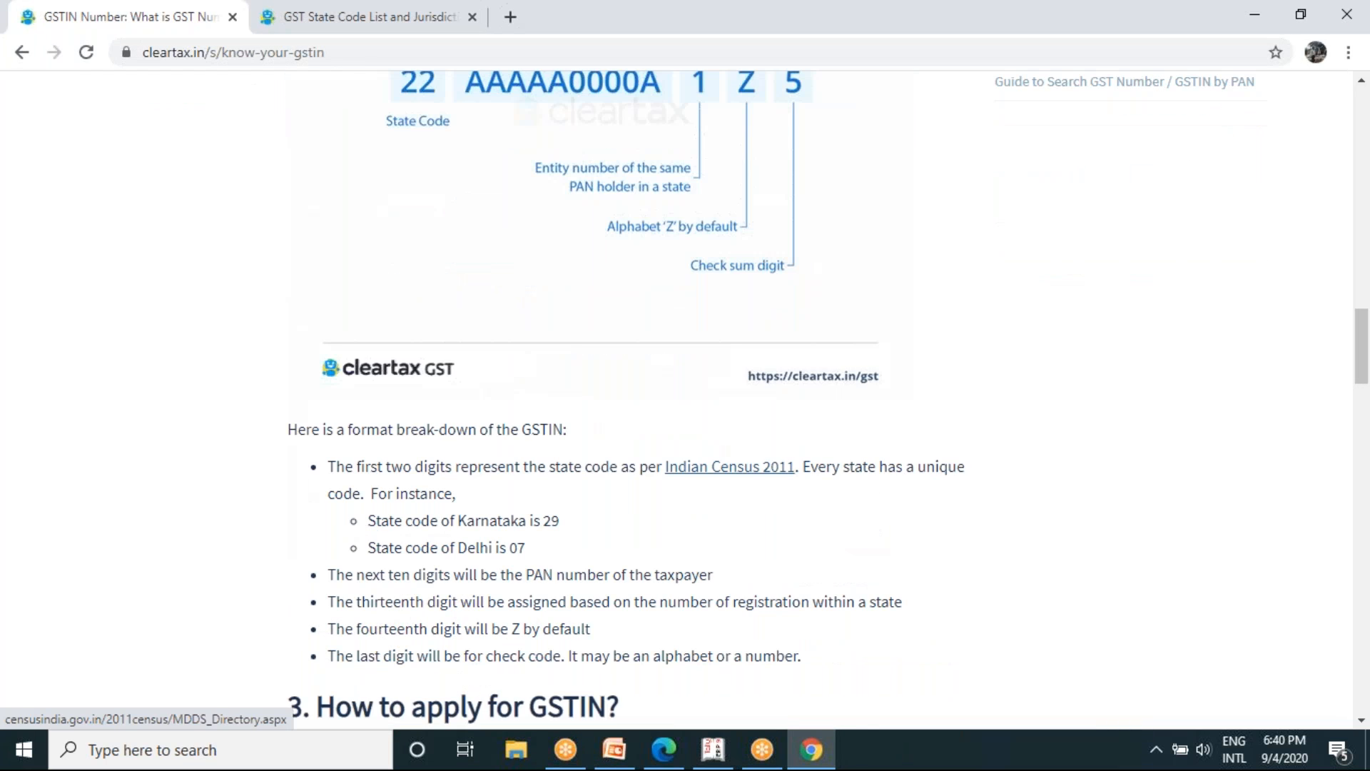
scroll(689, 467, down, 1)
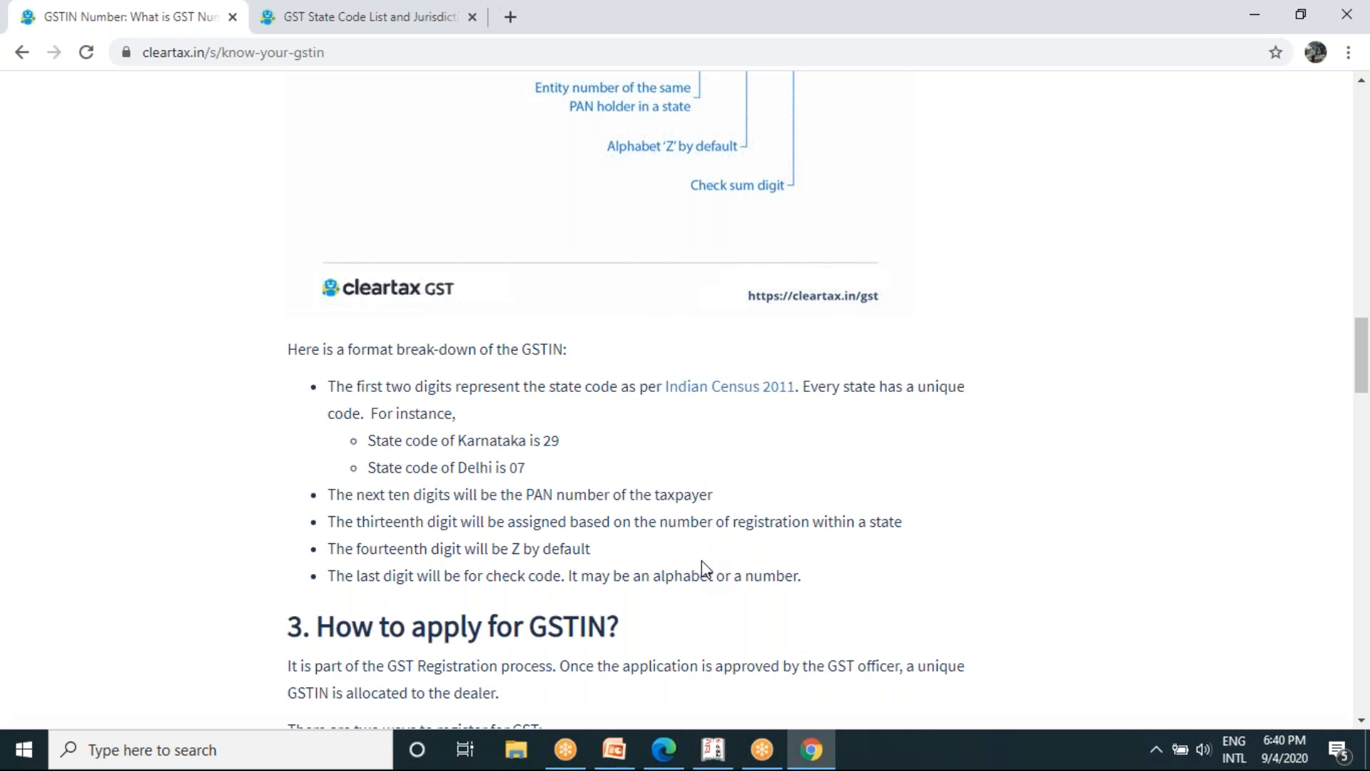
scroll(703, 569, down, 3)
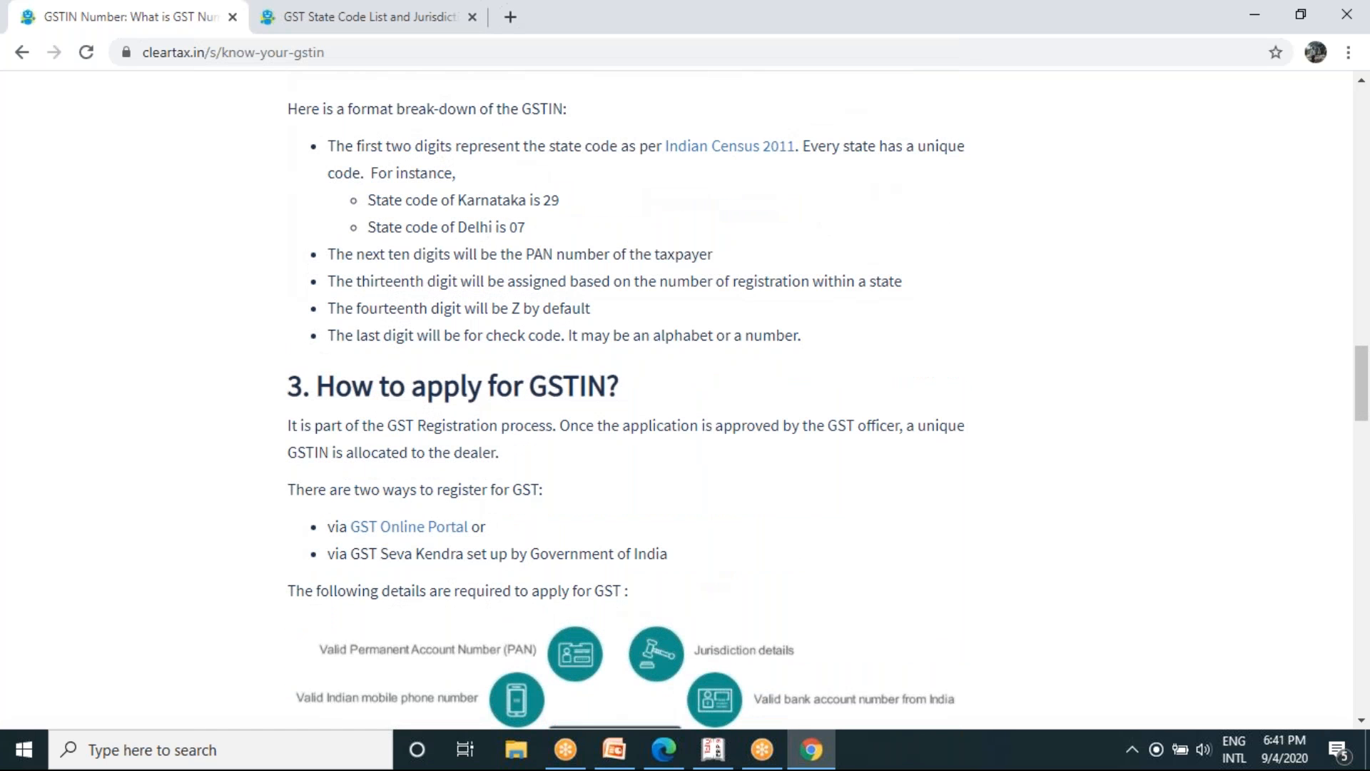
- Read the GSTIN article's sections on details required to apply, the cost of obtaining a GSTIN and how GSTIN differs from GSTN
scroll(627, 408, down, 4)
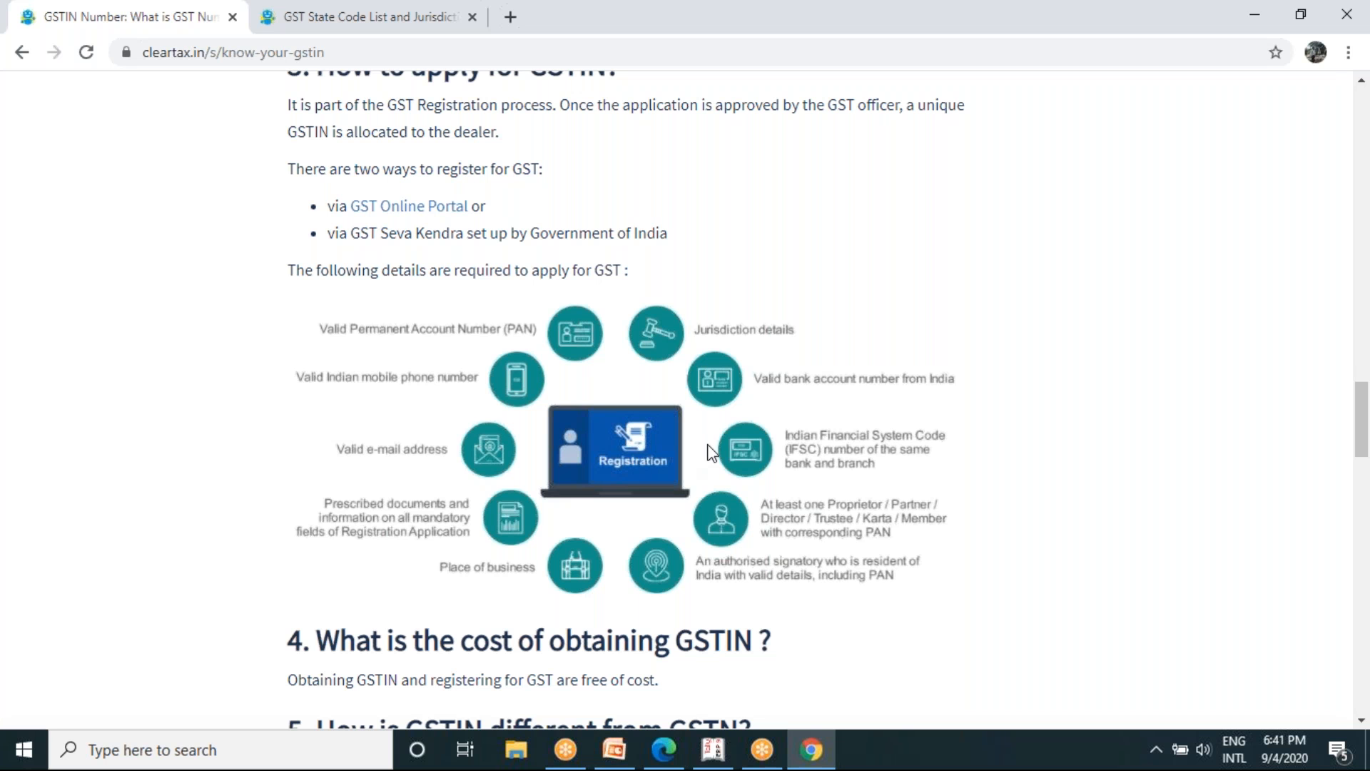
scroll(712, 453, down, 2)
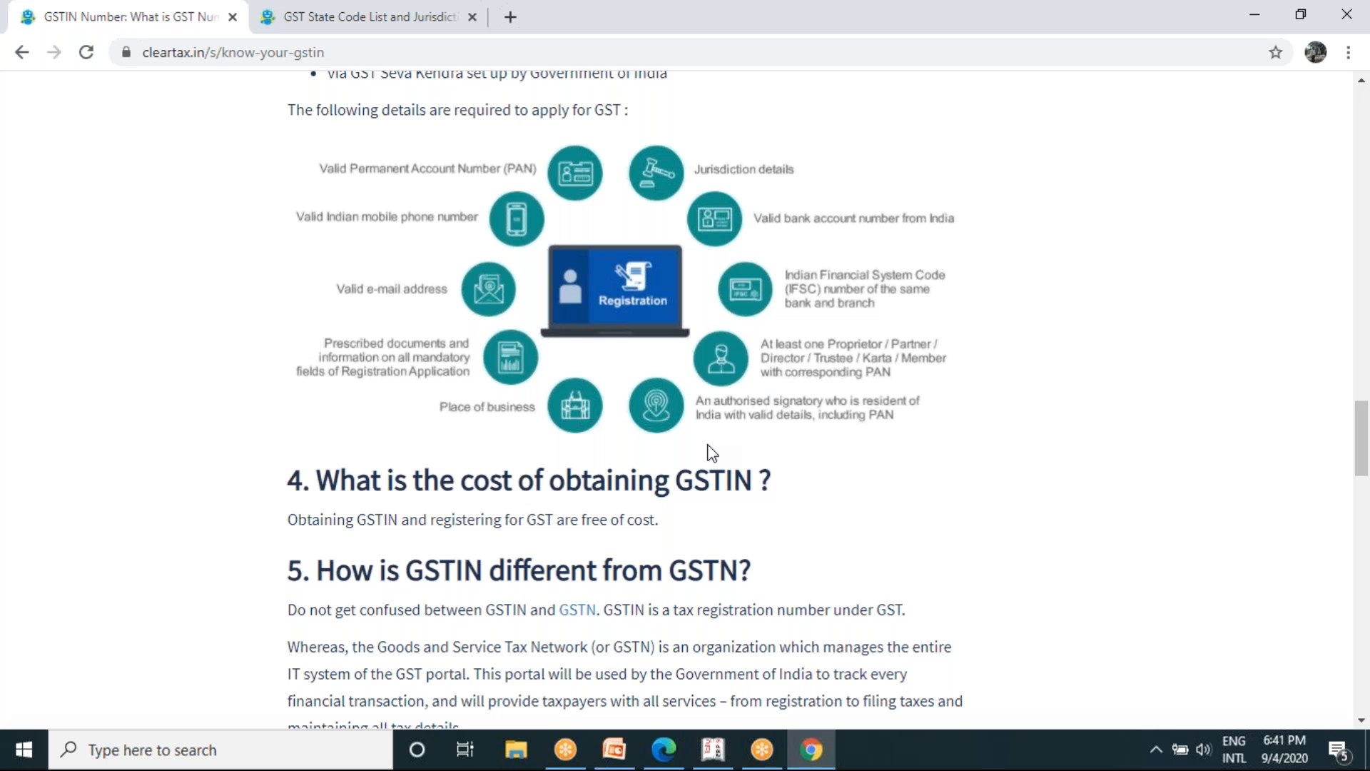
scroll(711, 453, down, 7)
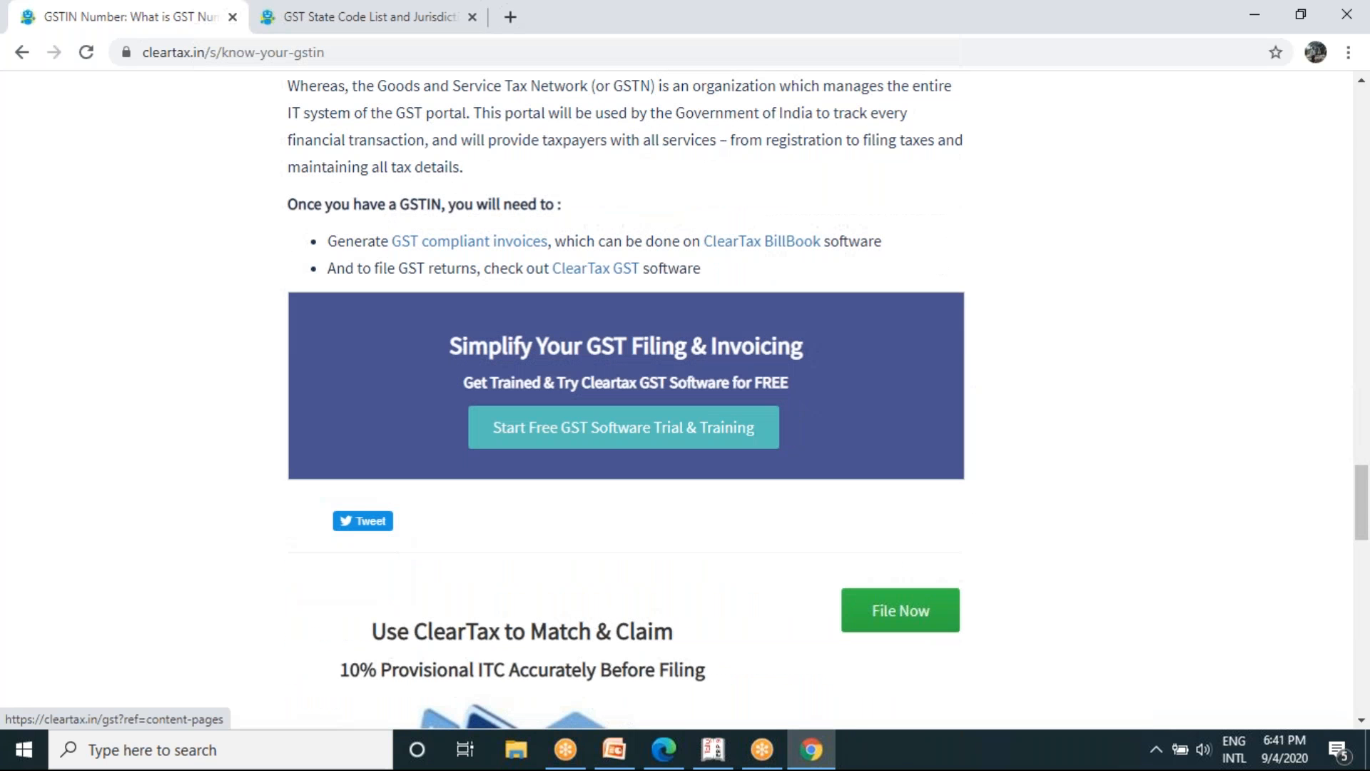
scroll(712, 454, down, 3)
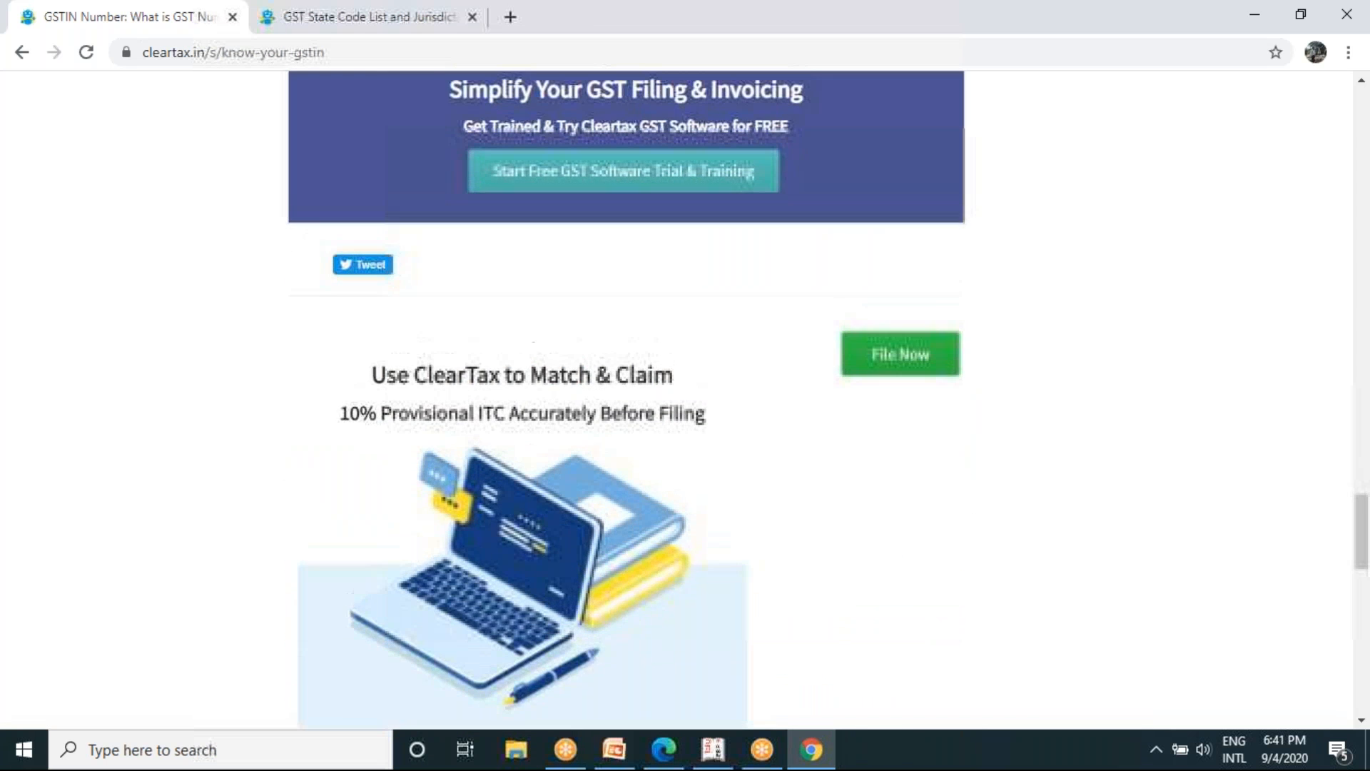
scroll(711, 454, up, 10)
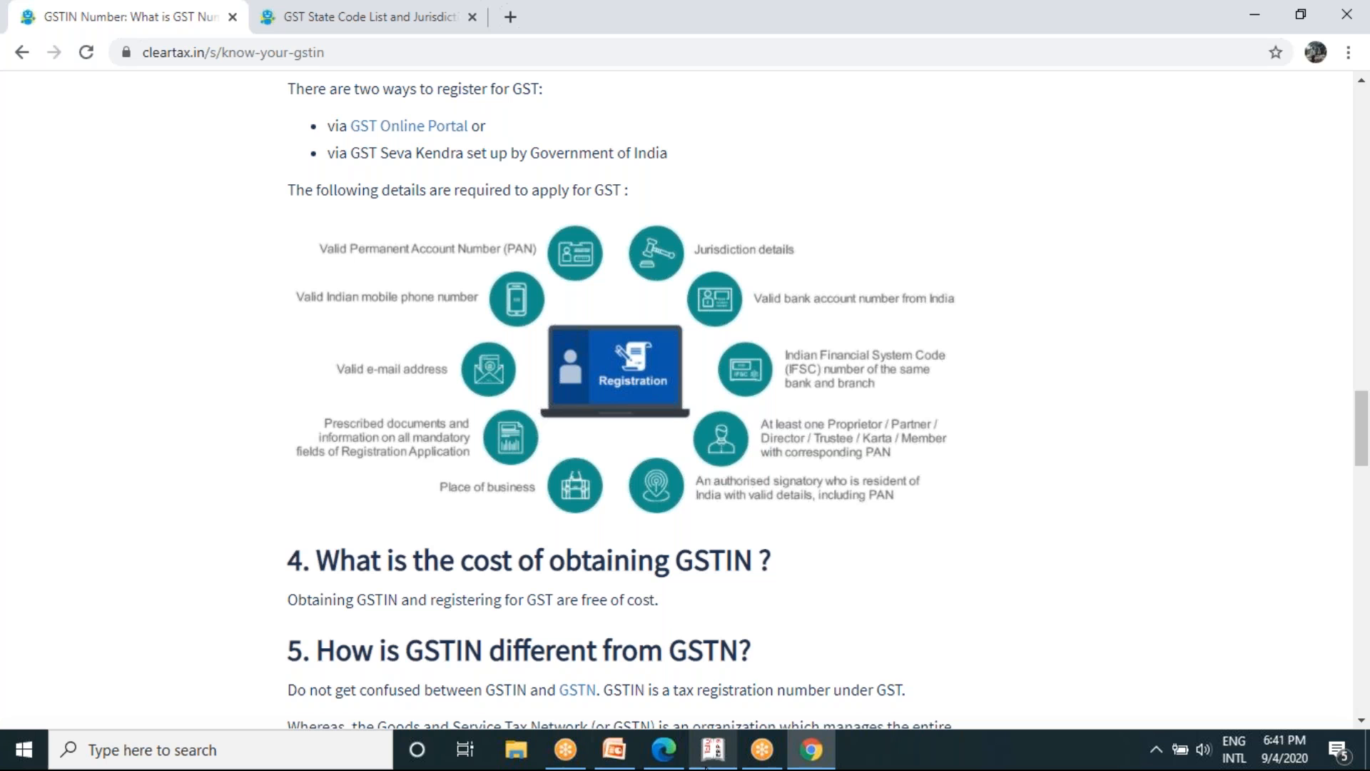
- Switch back to Tally.ERP 9 and enter the company's 15-character GSTIN/UIN, beginning with Karnataka's state code, in the GST details
mouse_move(710, 764)
click(714, 664)
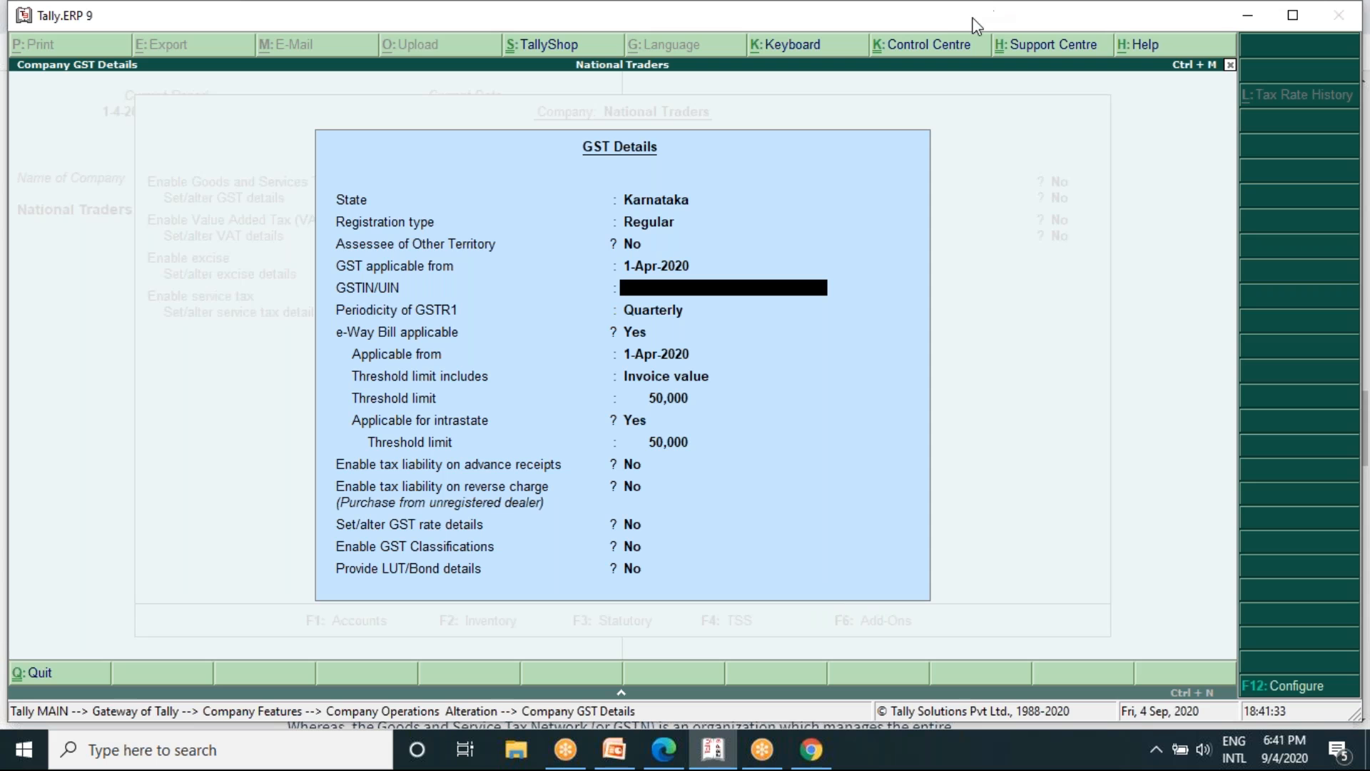
click(954, 26)
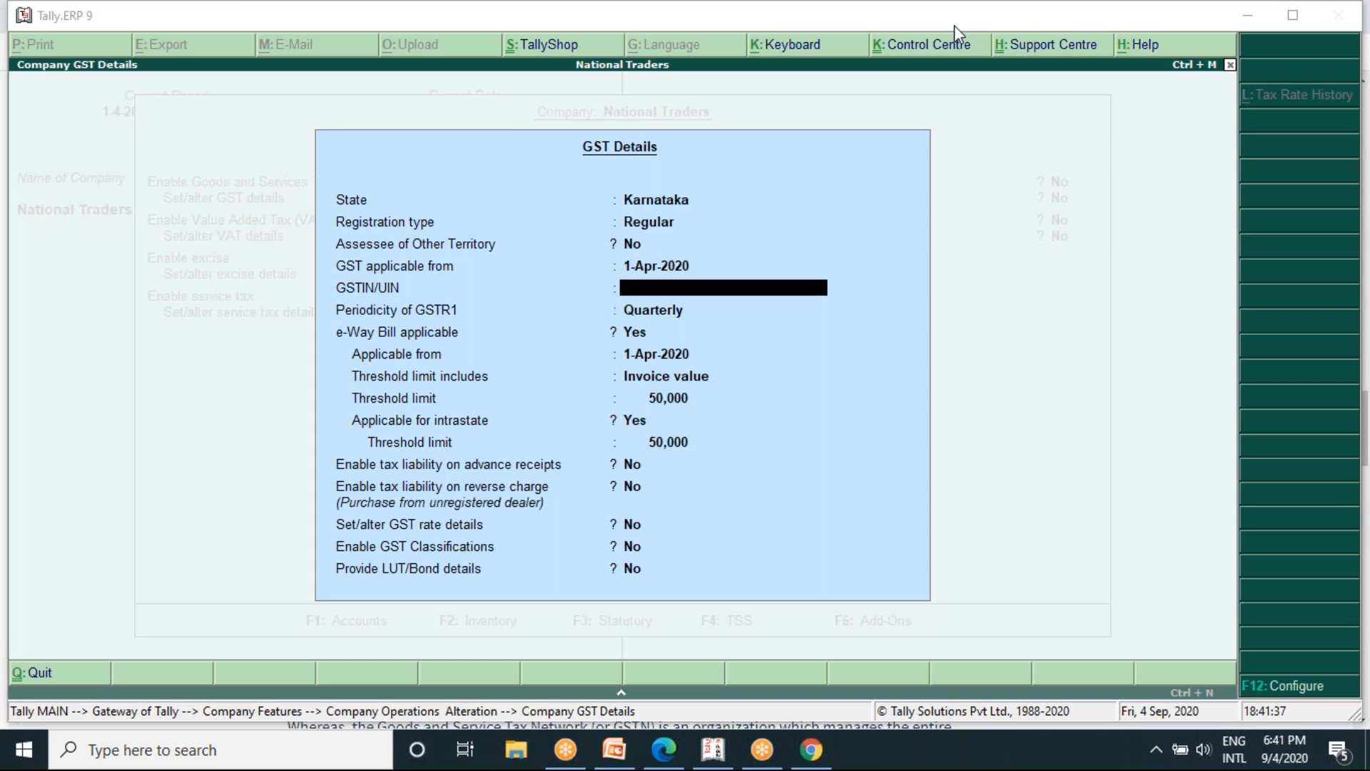
click(793, 291)
text(29)
text(AAA)
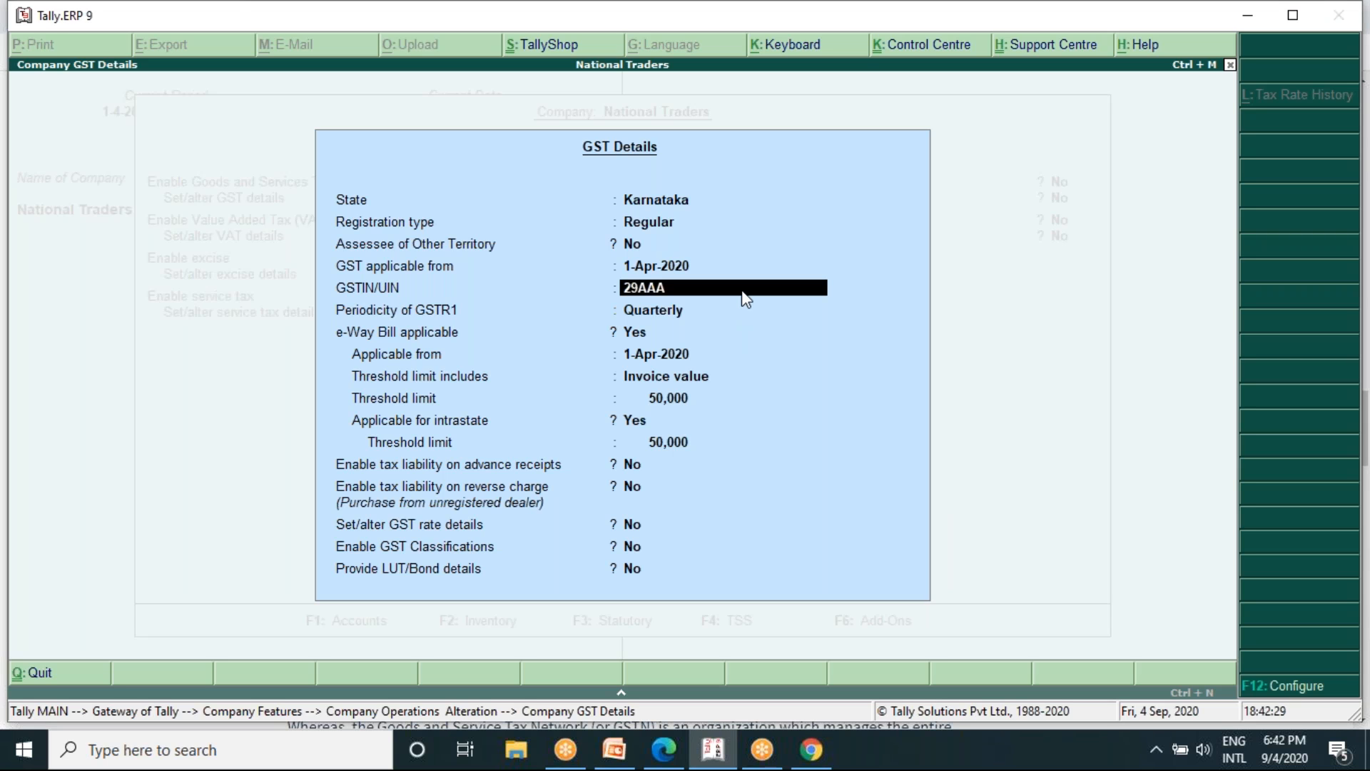
text(AA1234A1Z5)
key(Return)
key(Return)
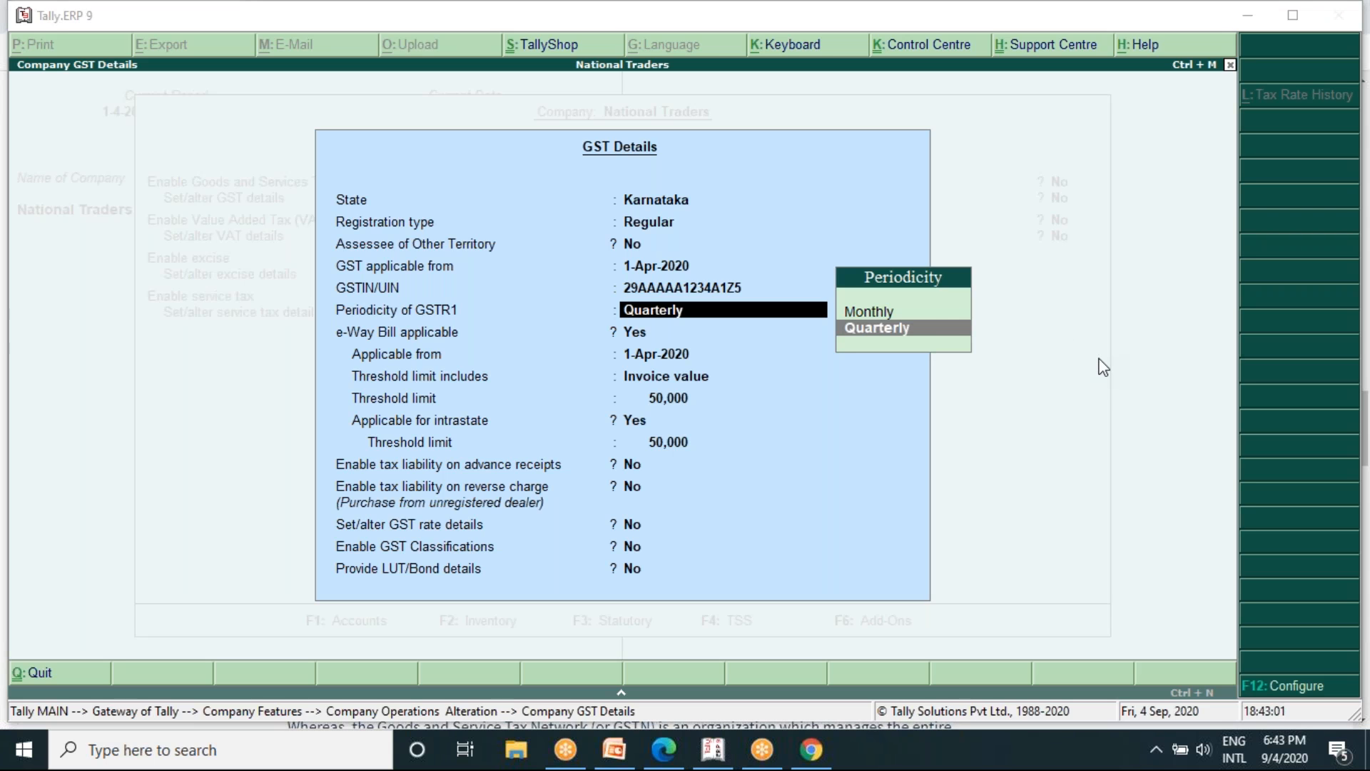
- Keep the Quarterly GSTR1 periodicity and the existing e-Way Bill and tax liability settings, and accept the GST details
click(847, 380)
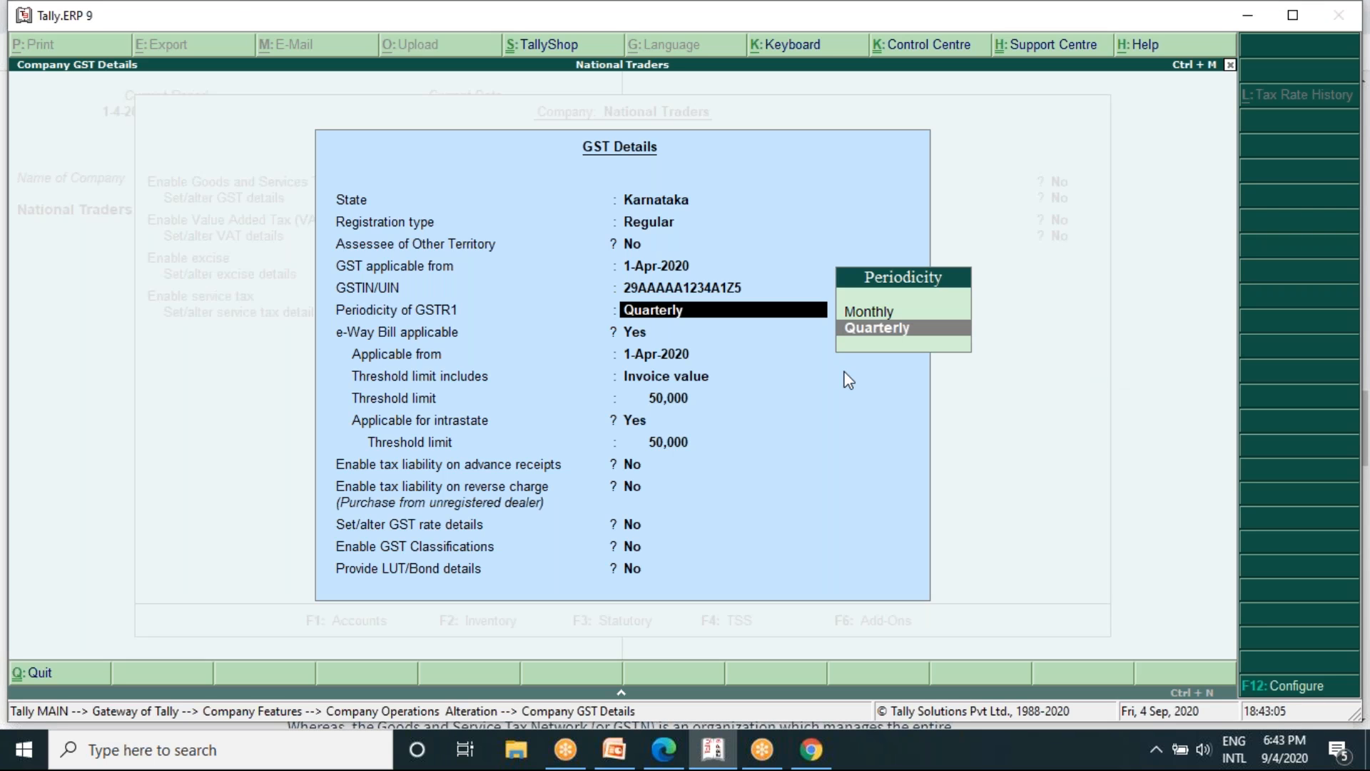
key(Return)
key(Return)
key(Return)
key(Return)
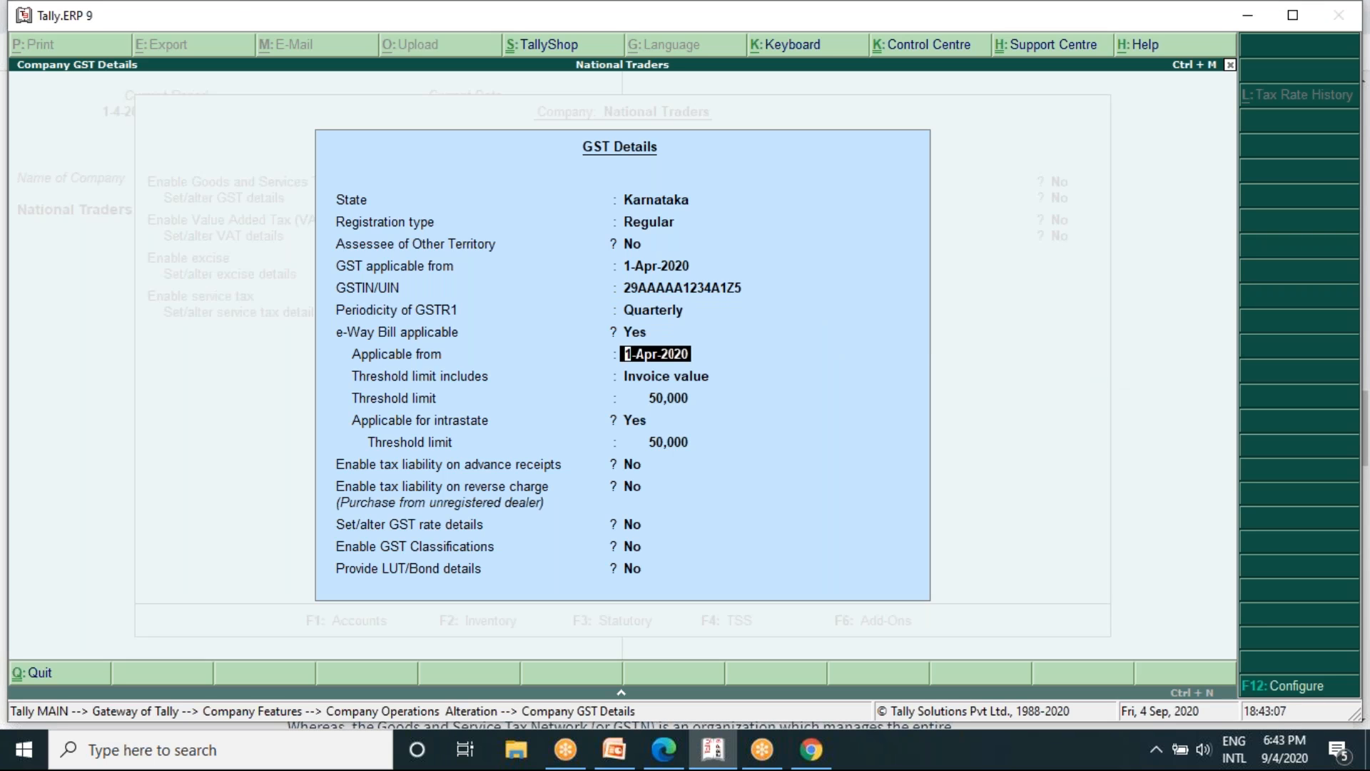
key(Return)
key(Return)
key(Return)
key(Return)
key(Return)
key(Return)
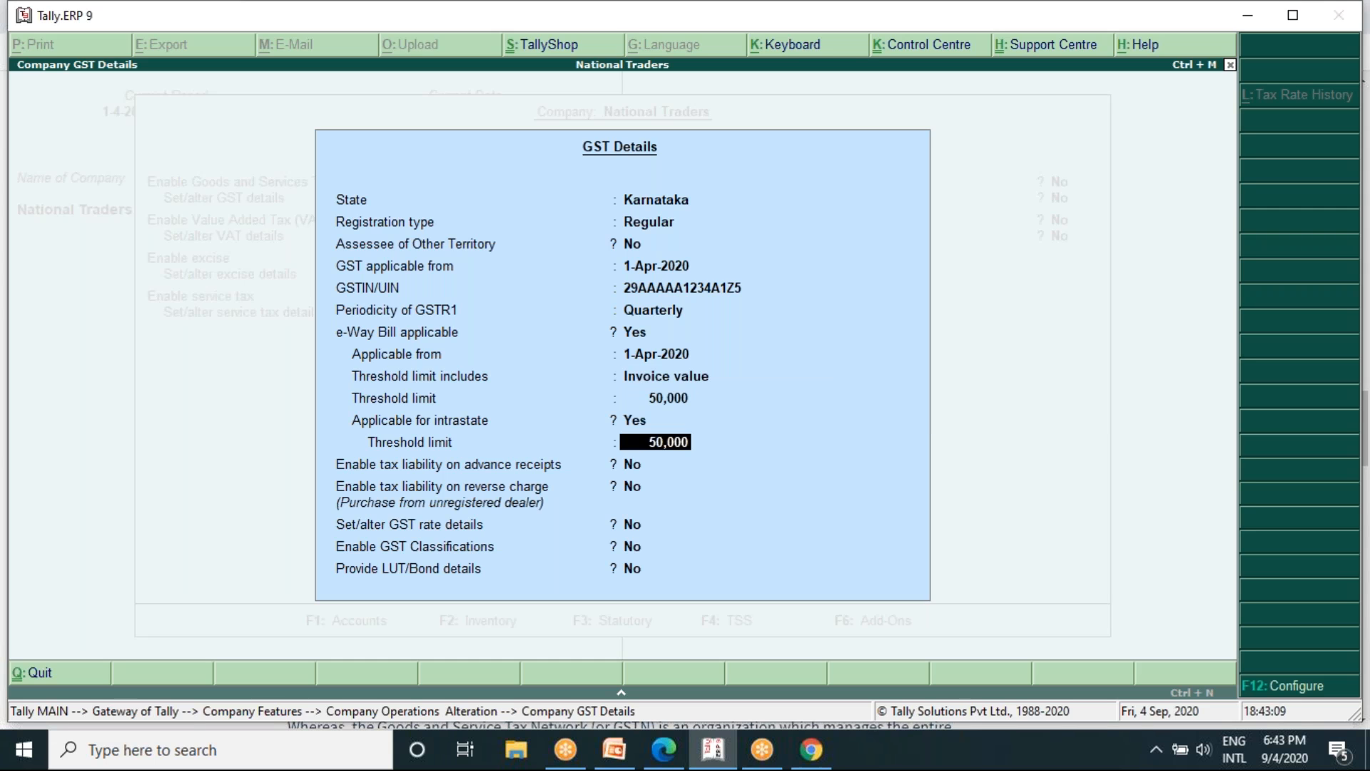
key(Return)
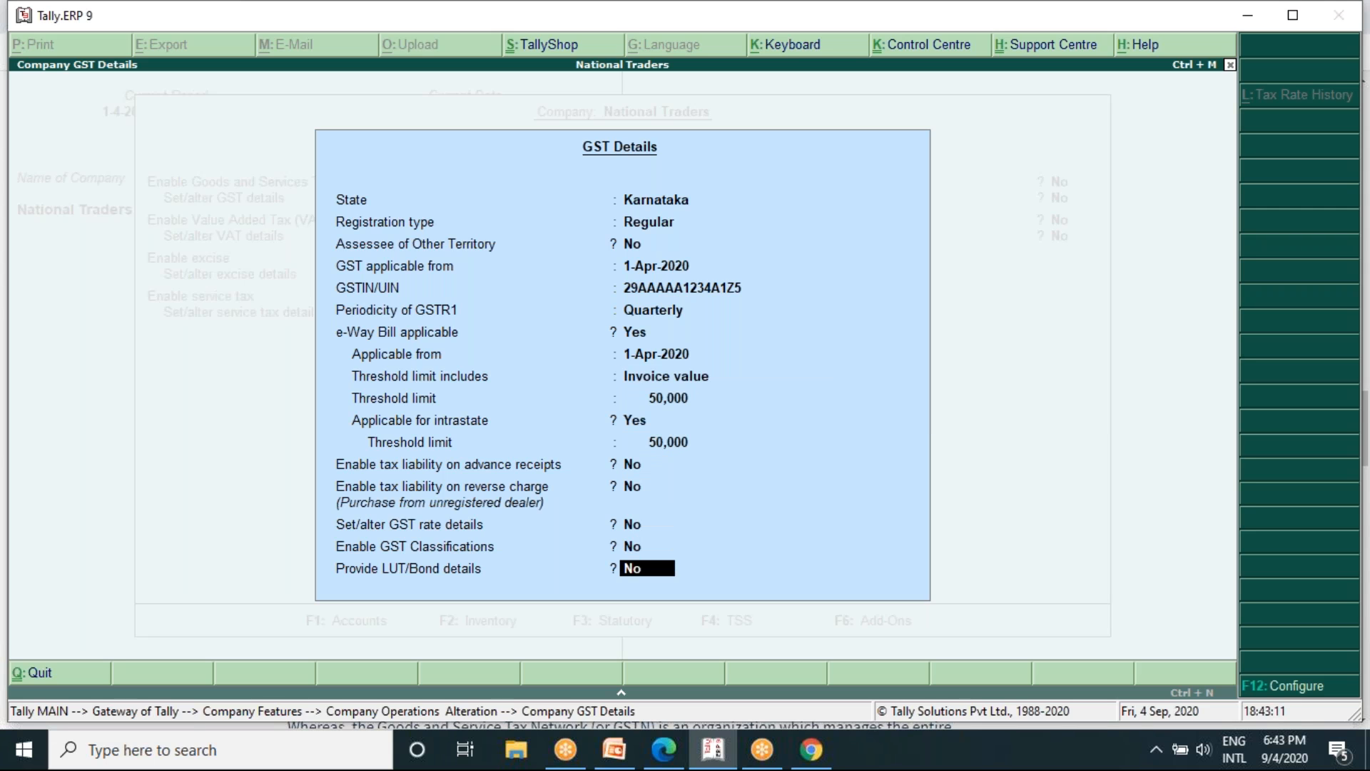
key(Return)
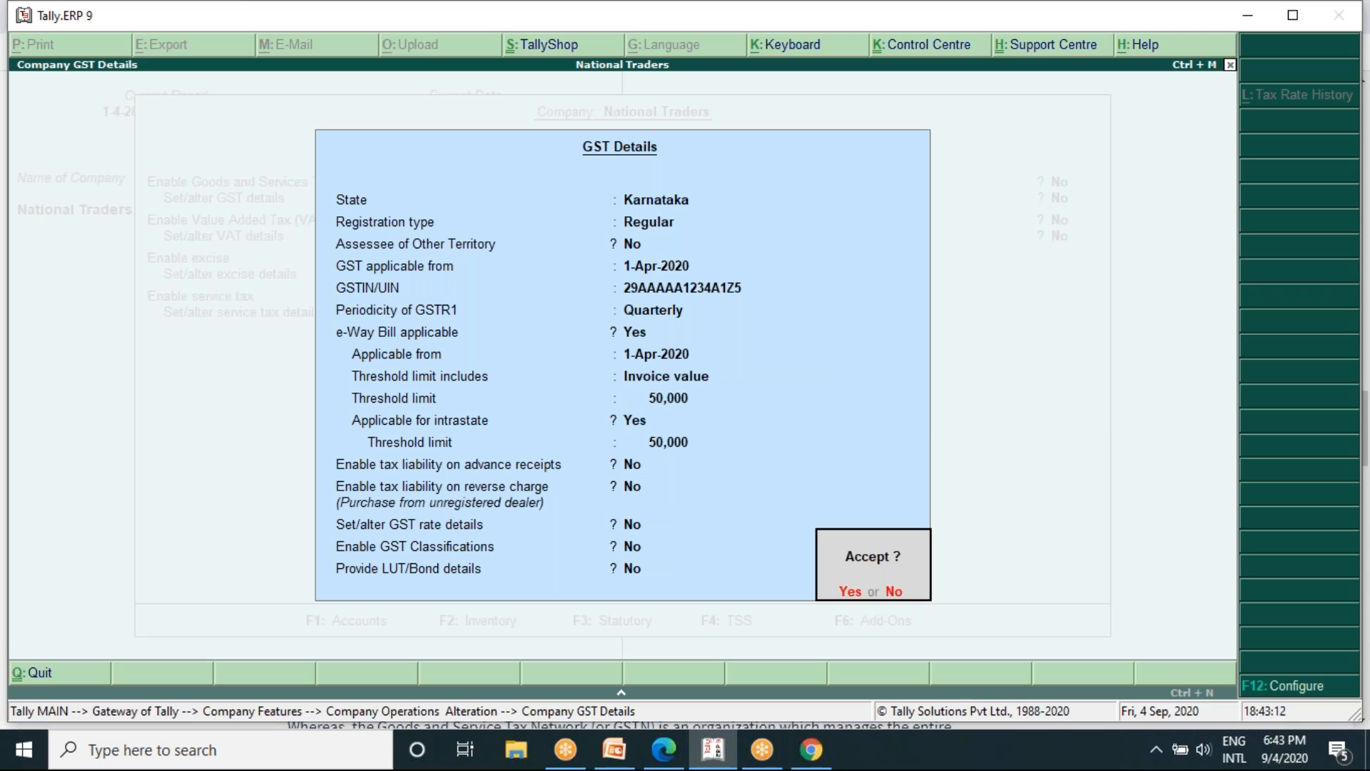
key(Return)
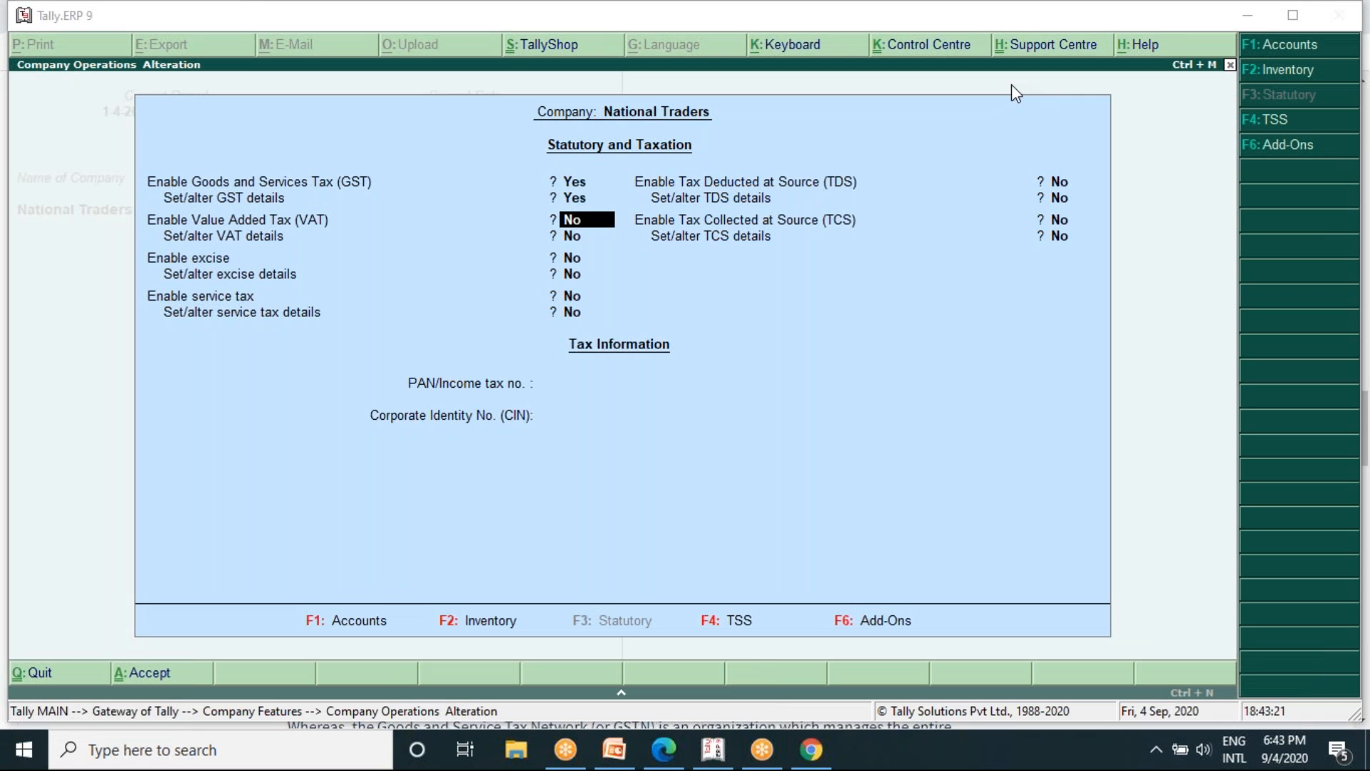
- Quit the Statutory and Taxation features of National Traders and return to the Gateway of Tally
click(1154, 321)
key(Escape)
key(y)
key(Escape)
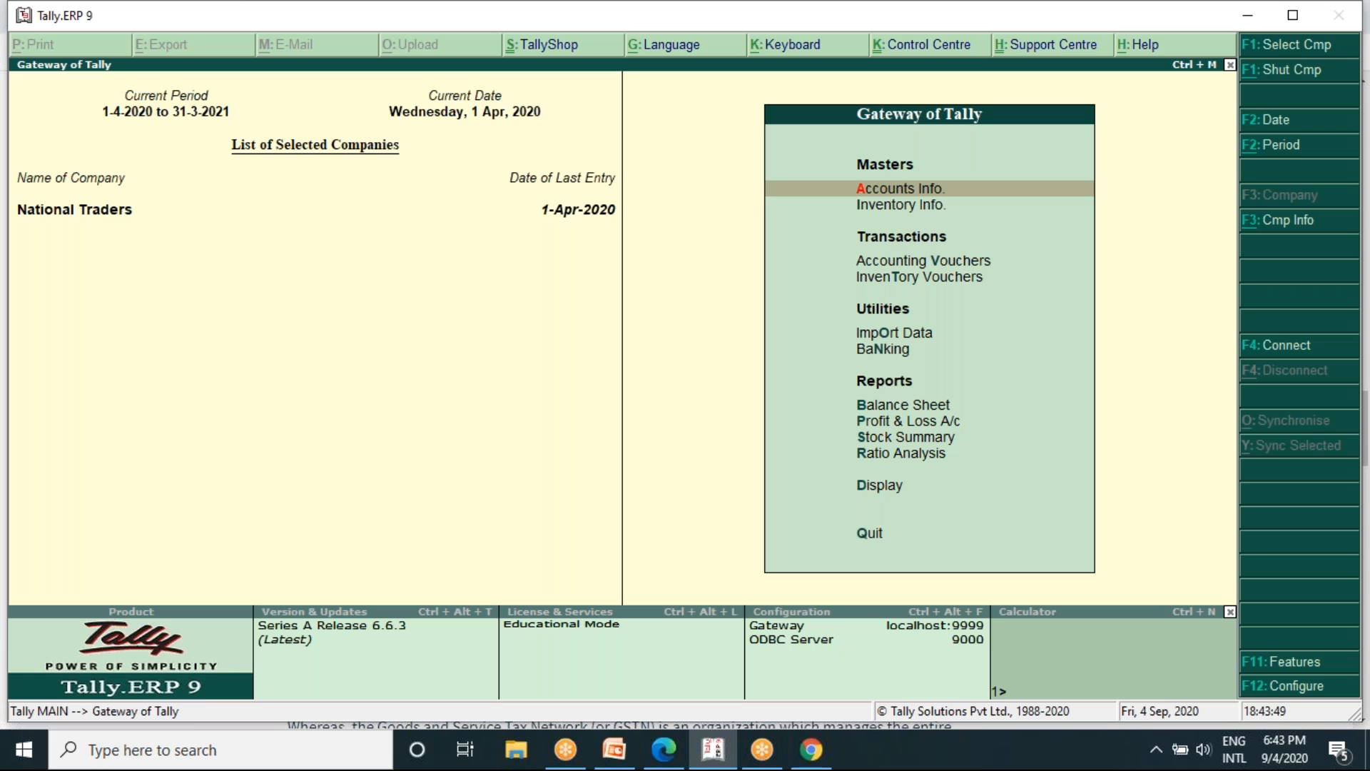
key(Up)
key(Up)
key(Down)
key(Up)
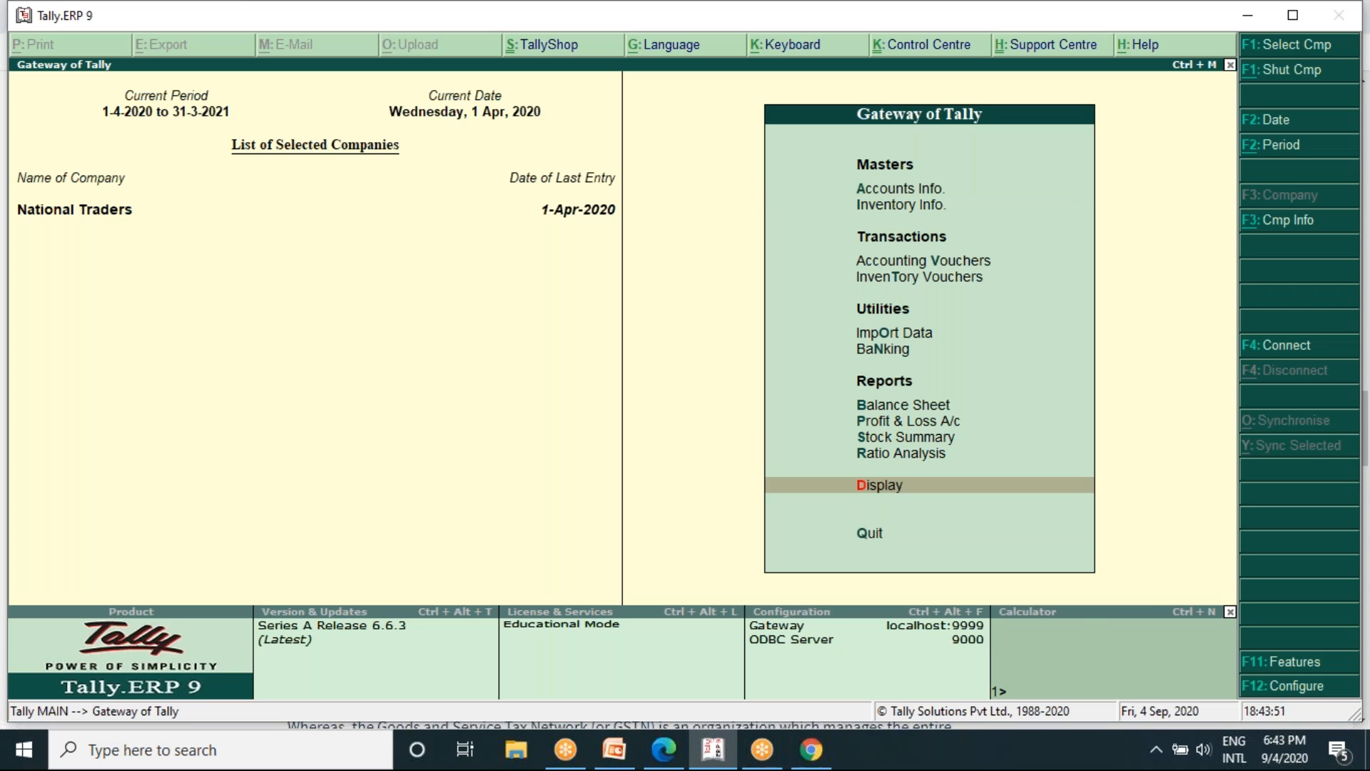
key(Up)
key(Up)
key(Up)
key(Up)
key(Up)
key(Up)
key(Up)
key(Up)
key(Up)
key(Up)
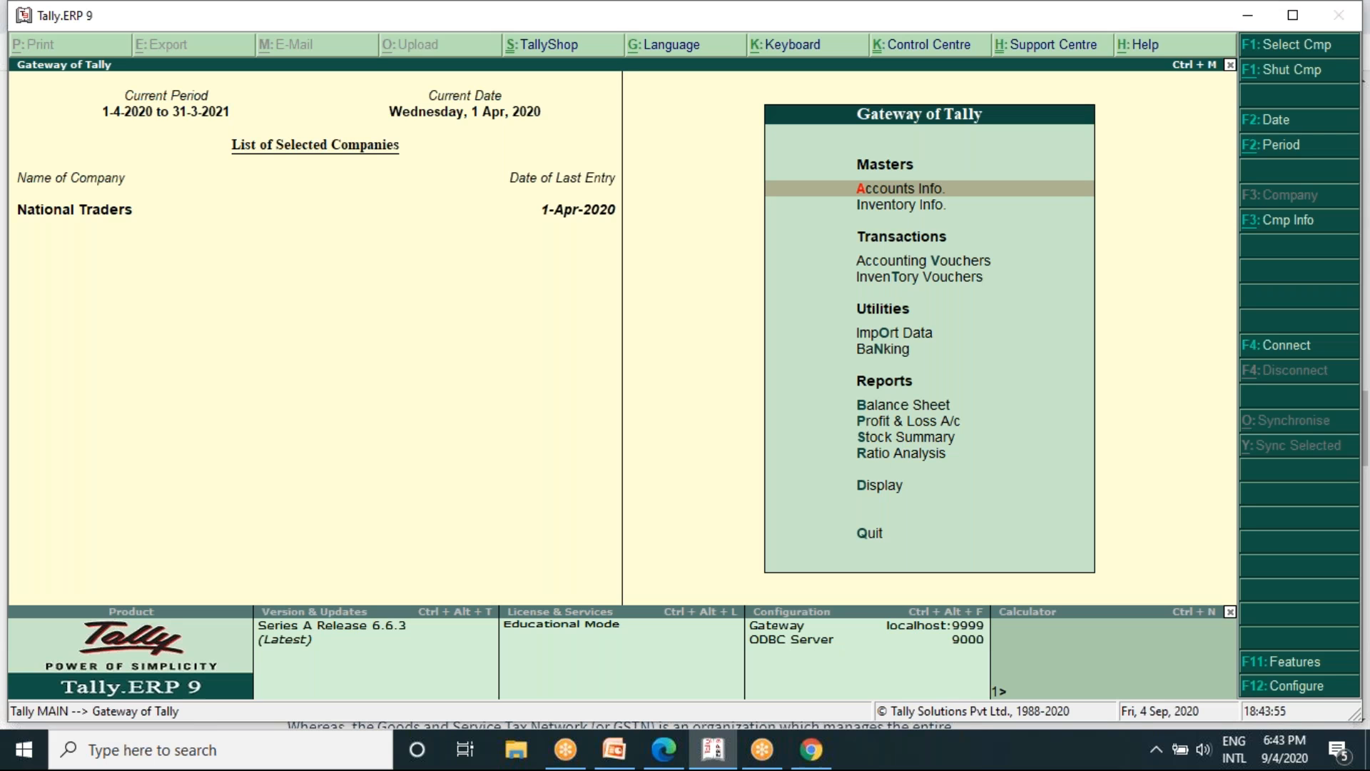
- Start creating a single ledger in the accounts masters and name it Central Tax, leaving the alias empty
key(Return)
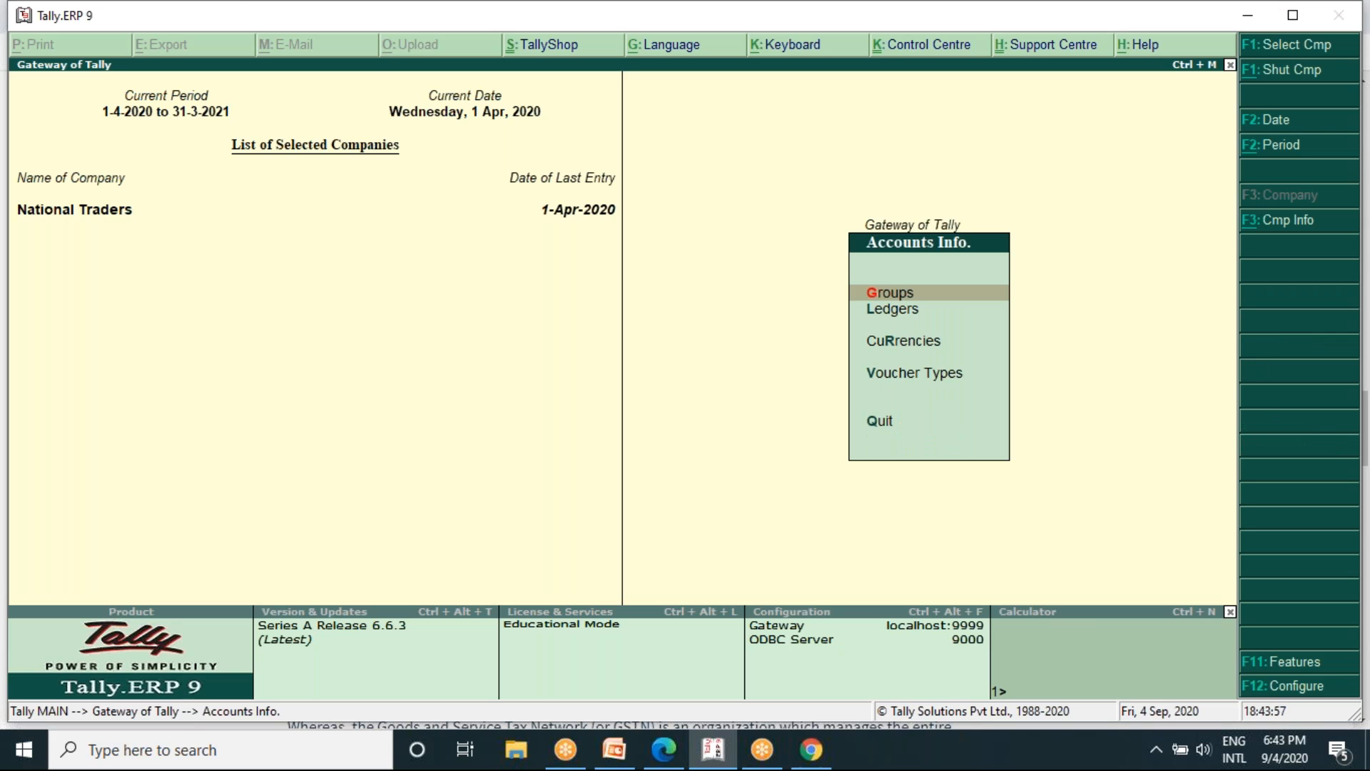
key(Down)
key(Return)
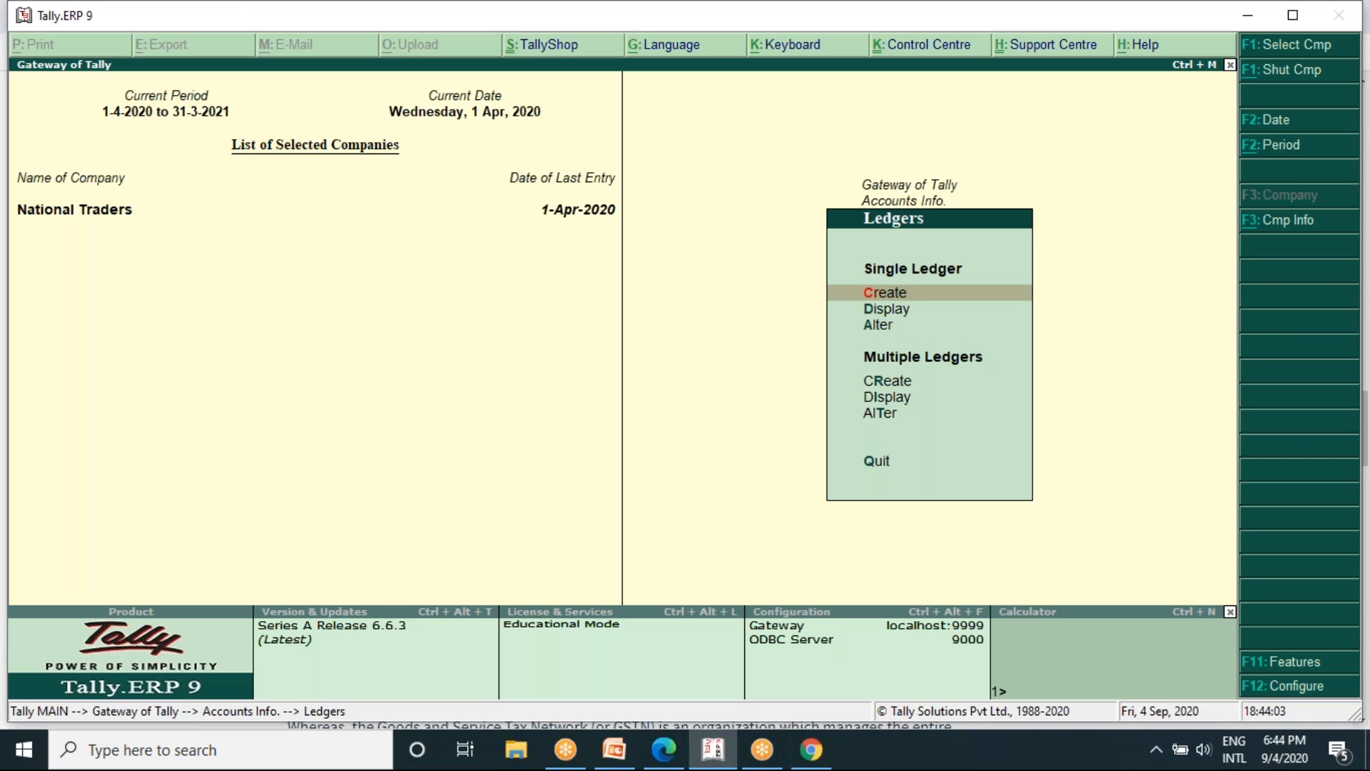
key(Return)
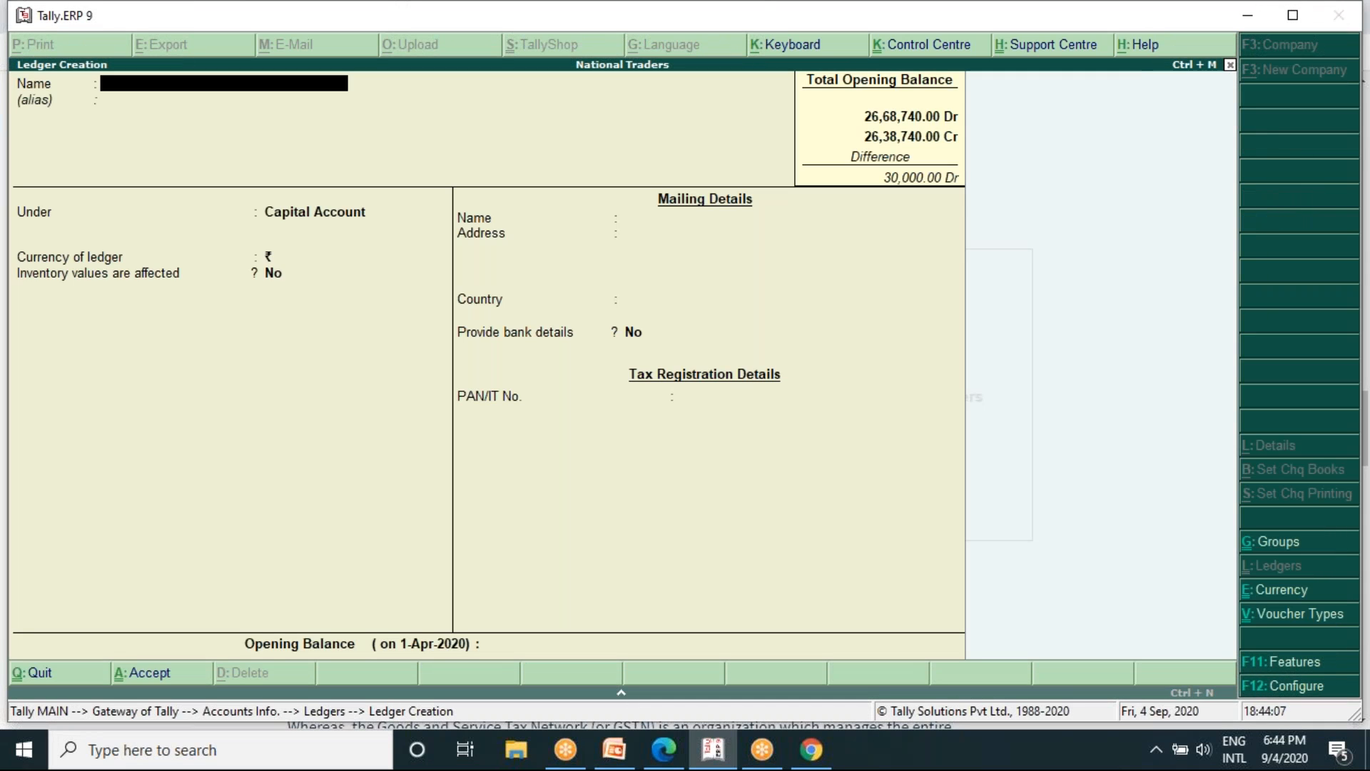
text(Central)
text(Tax)
key(Return)
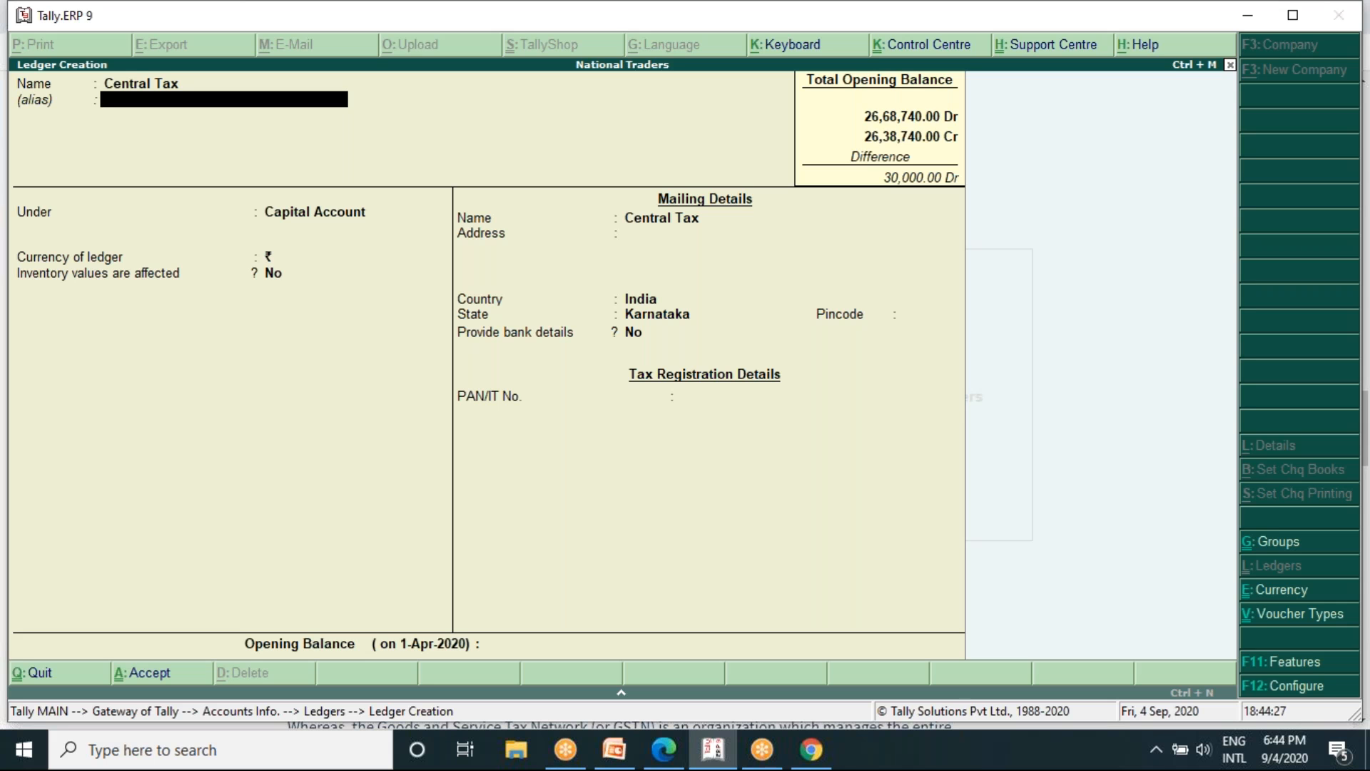
key(Return)
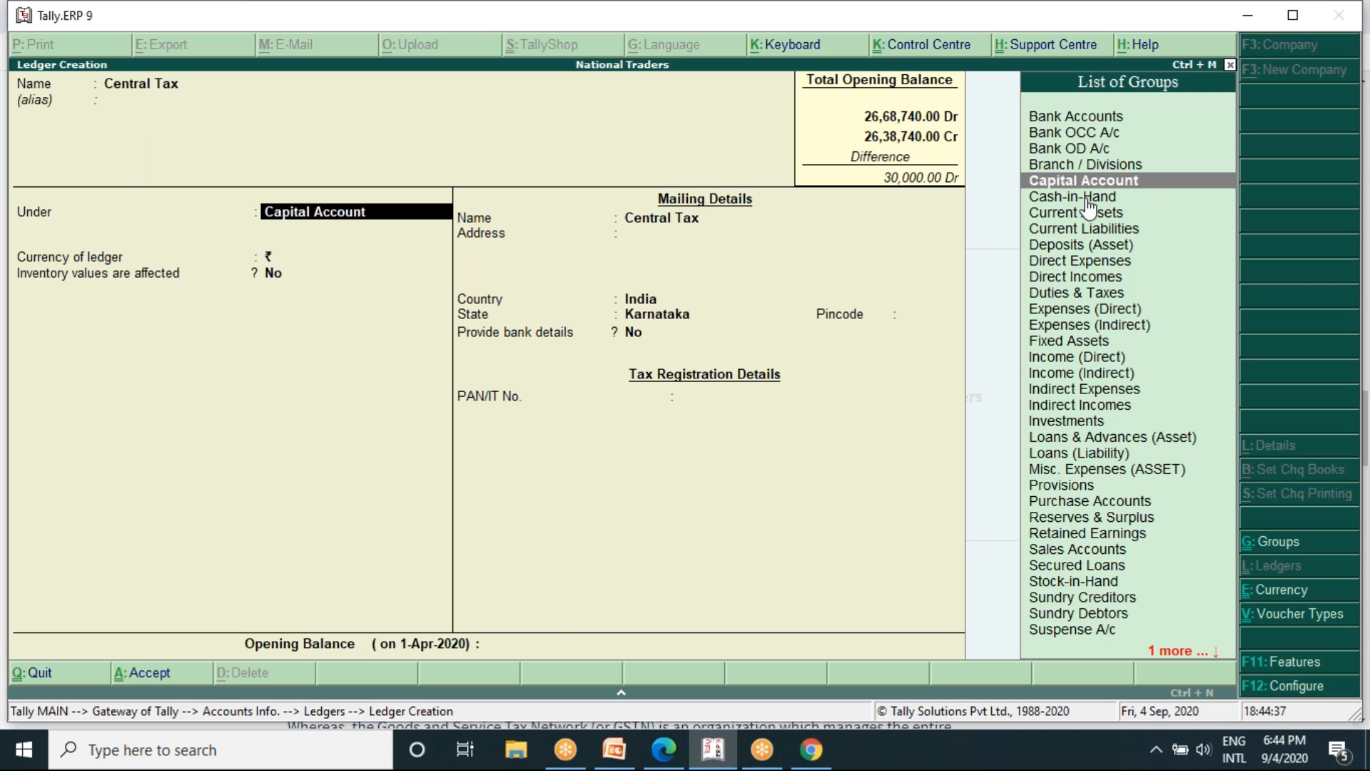
- Place the Central Tax ledger under the Duties & Taxes group
text(D)
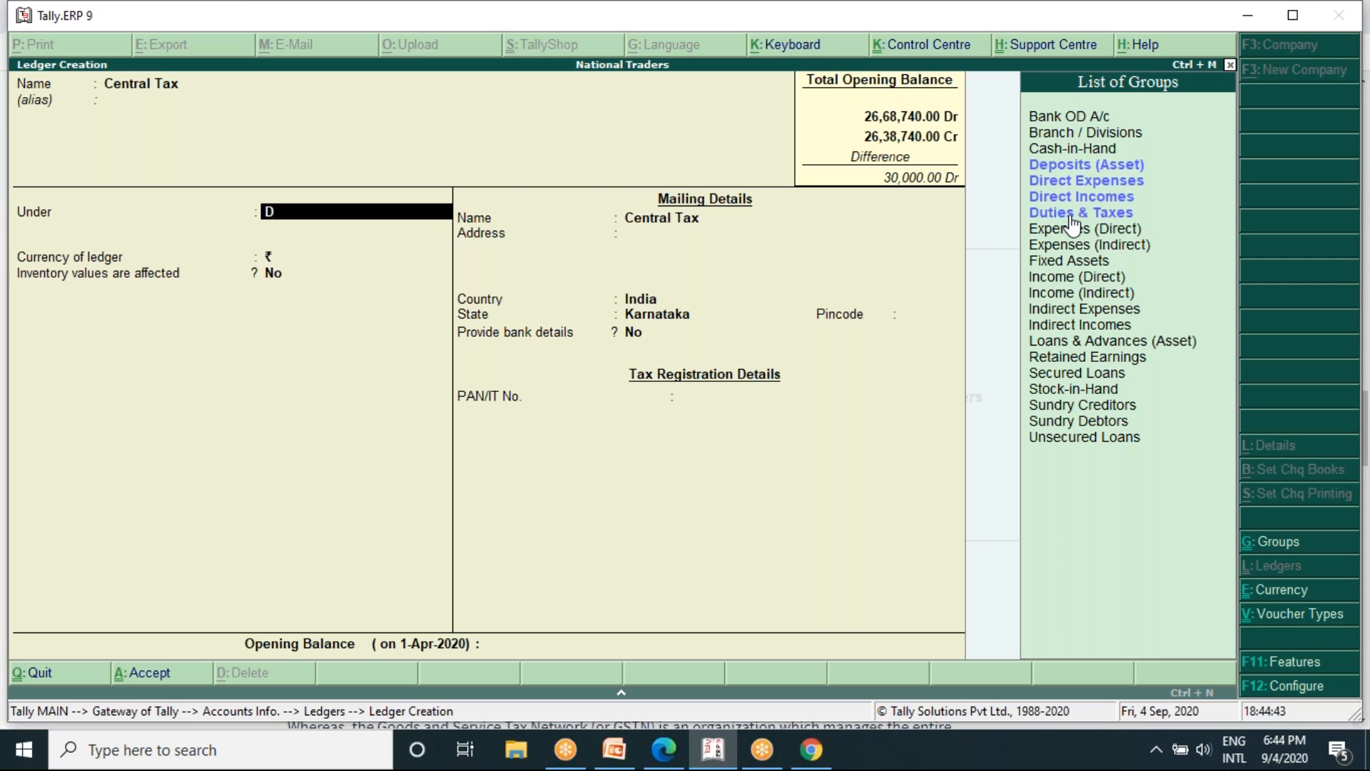
key(Down)
key(Down)
key(Down)
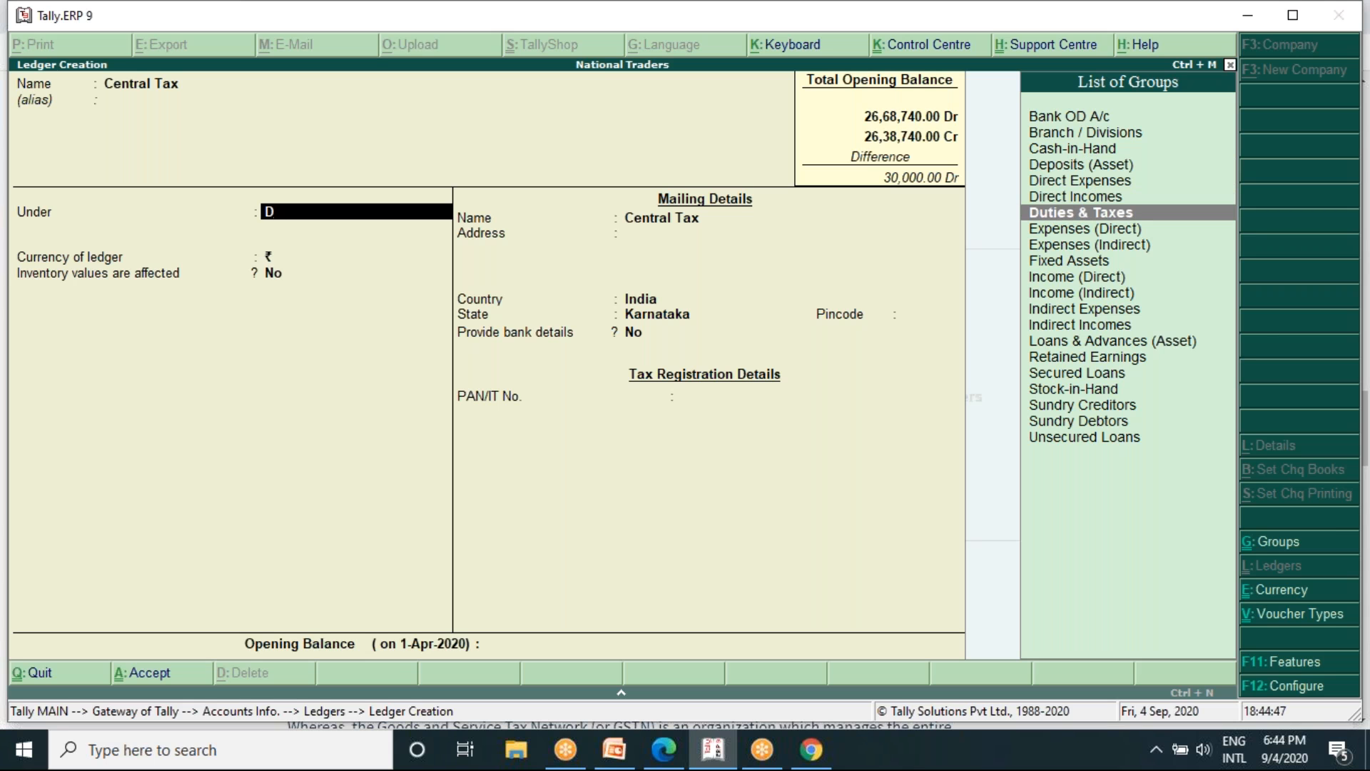
key(Return)
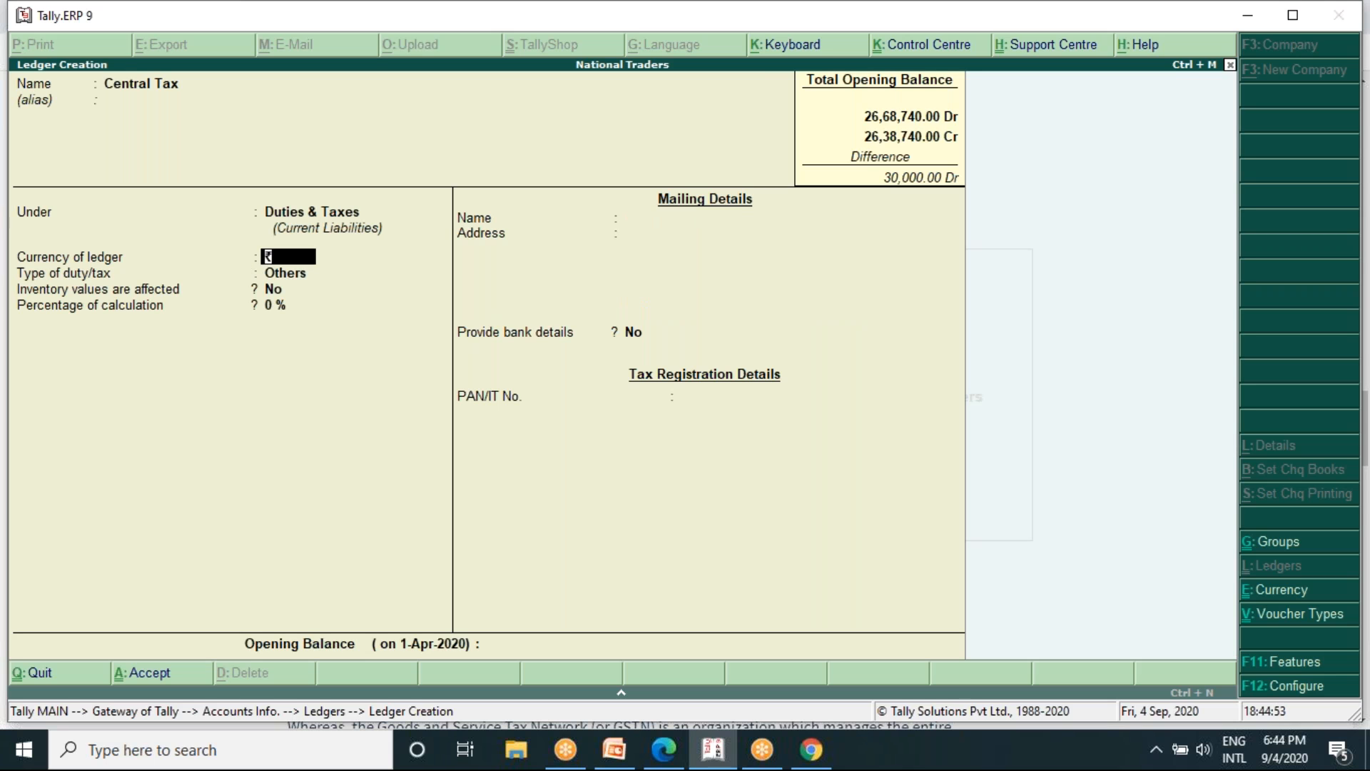
- Keep the duty type as Others, calculation at 0 % and bank details at No, and save the Central Tax ledger
key(Return)
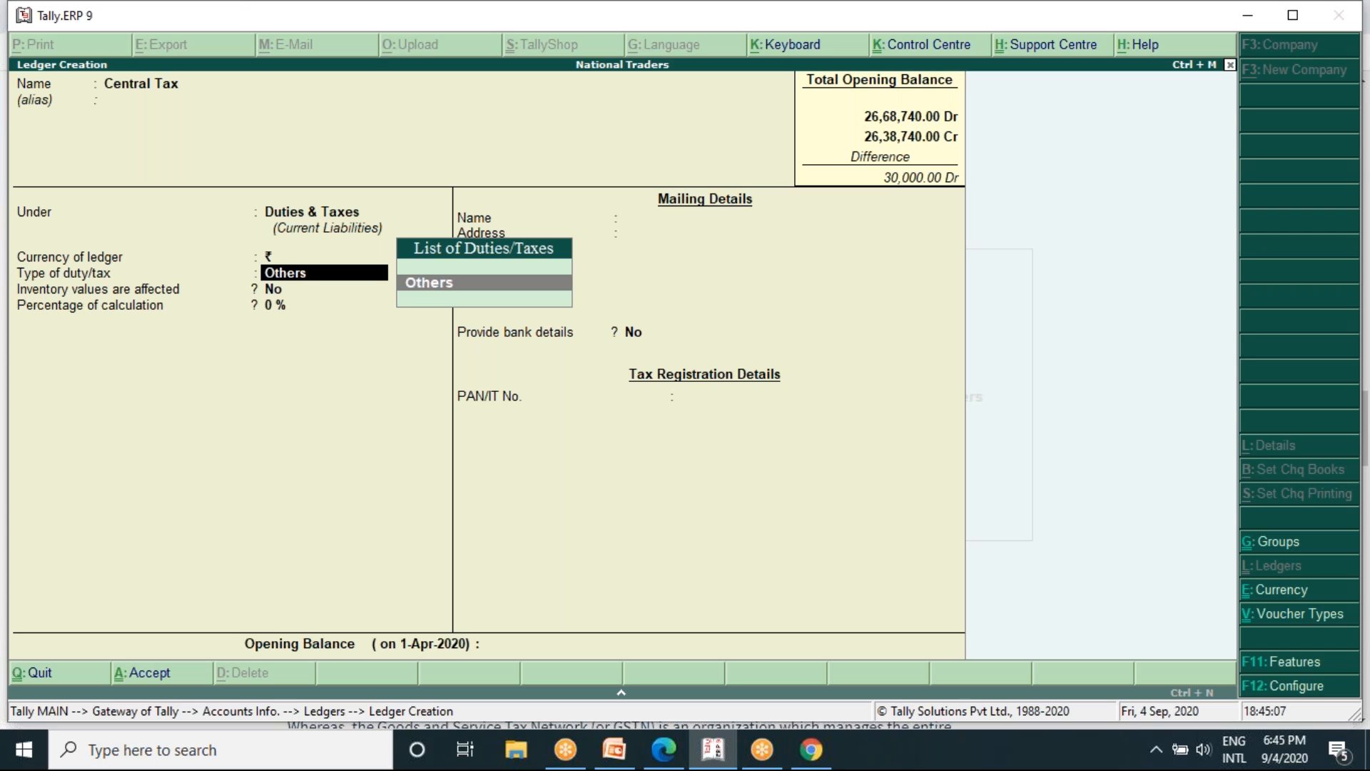
key(Return)
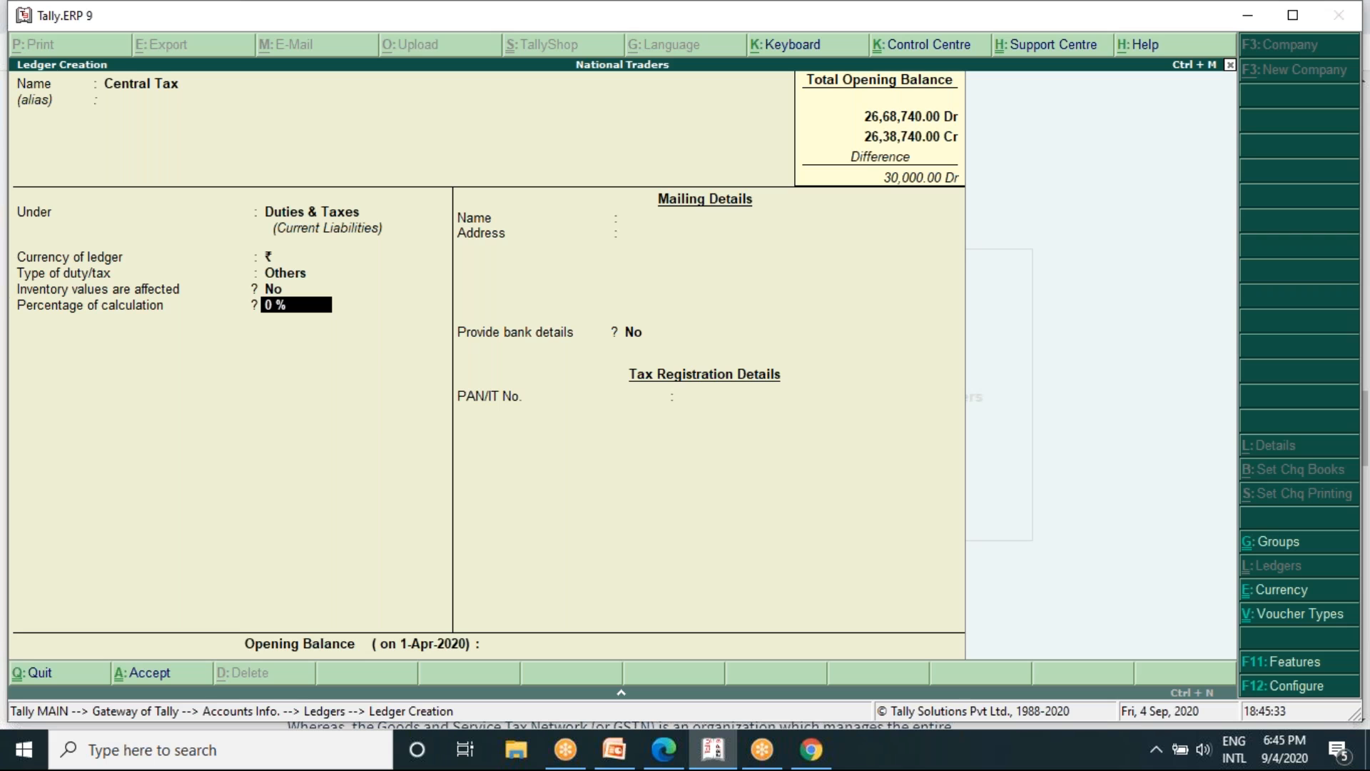
key(Return)
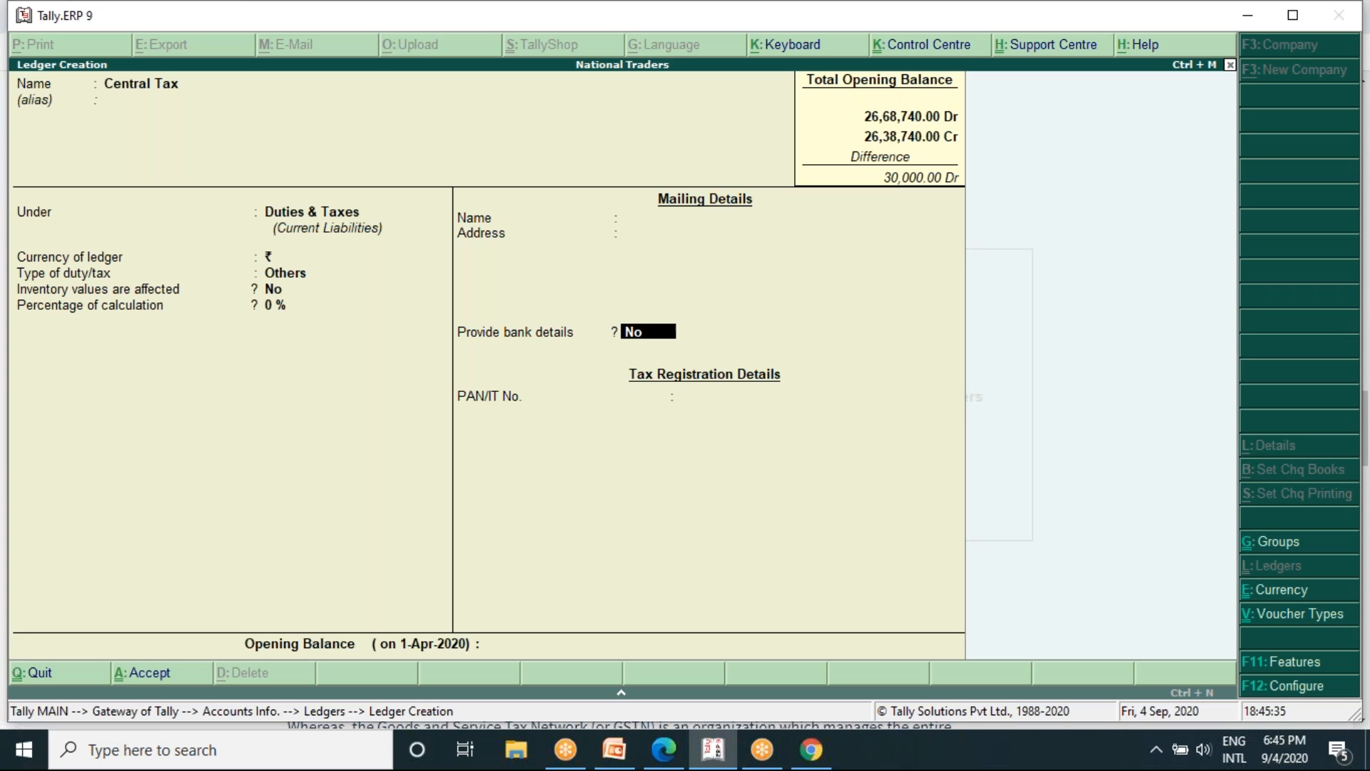
key(Return)
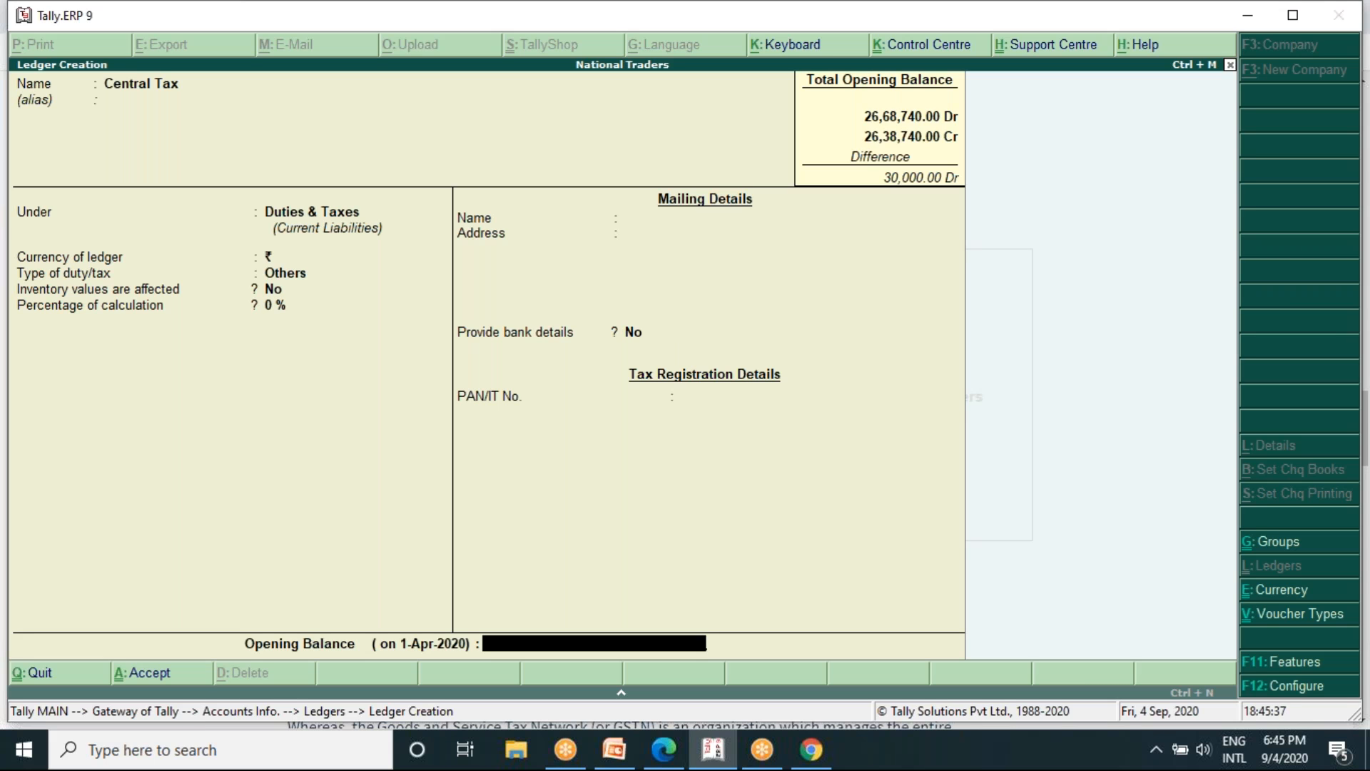
key(Return)
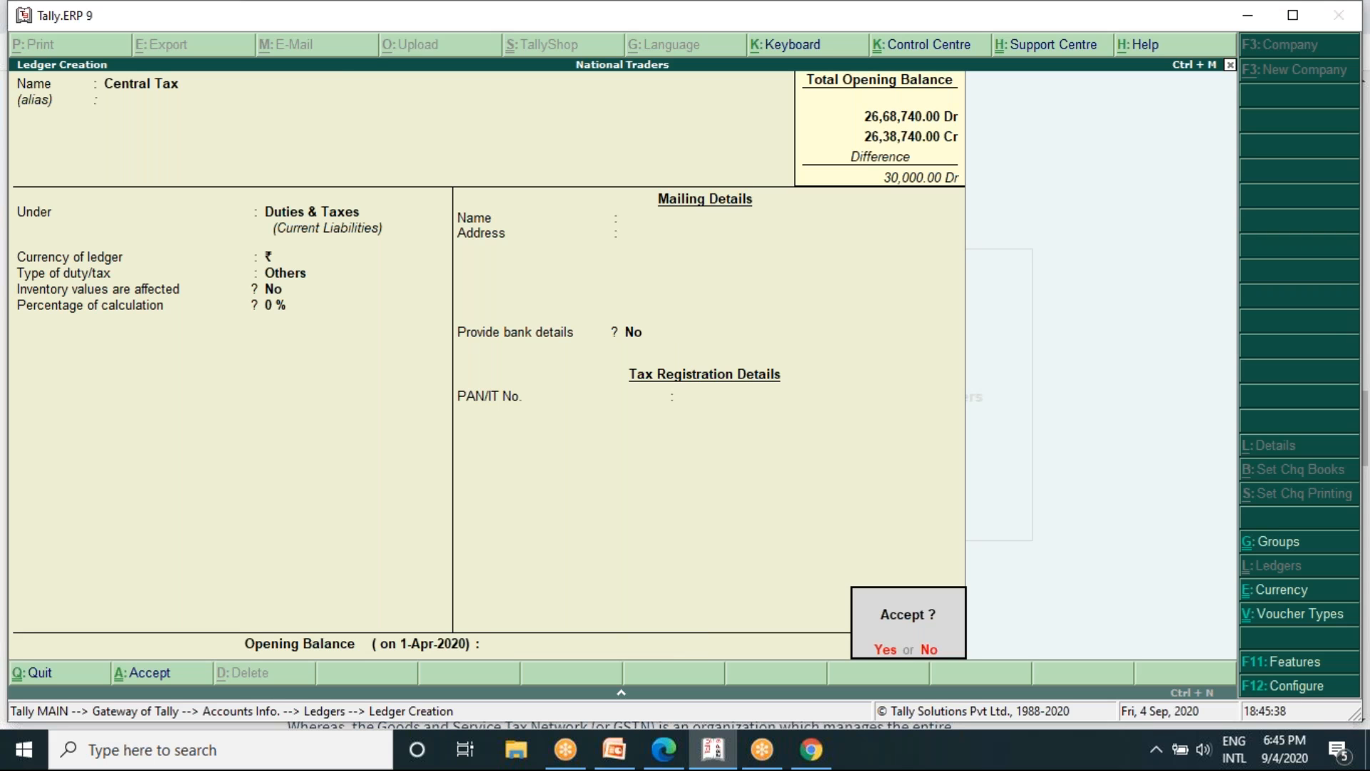
key(Return)
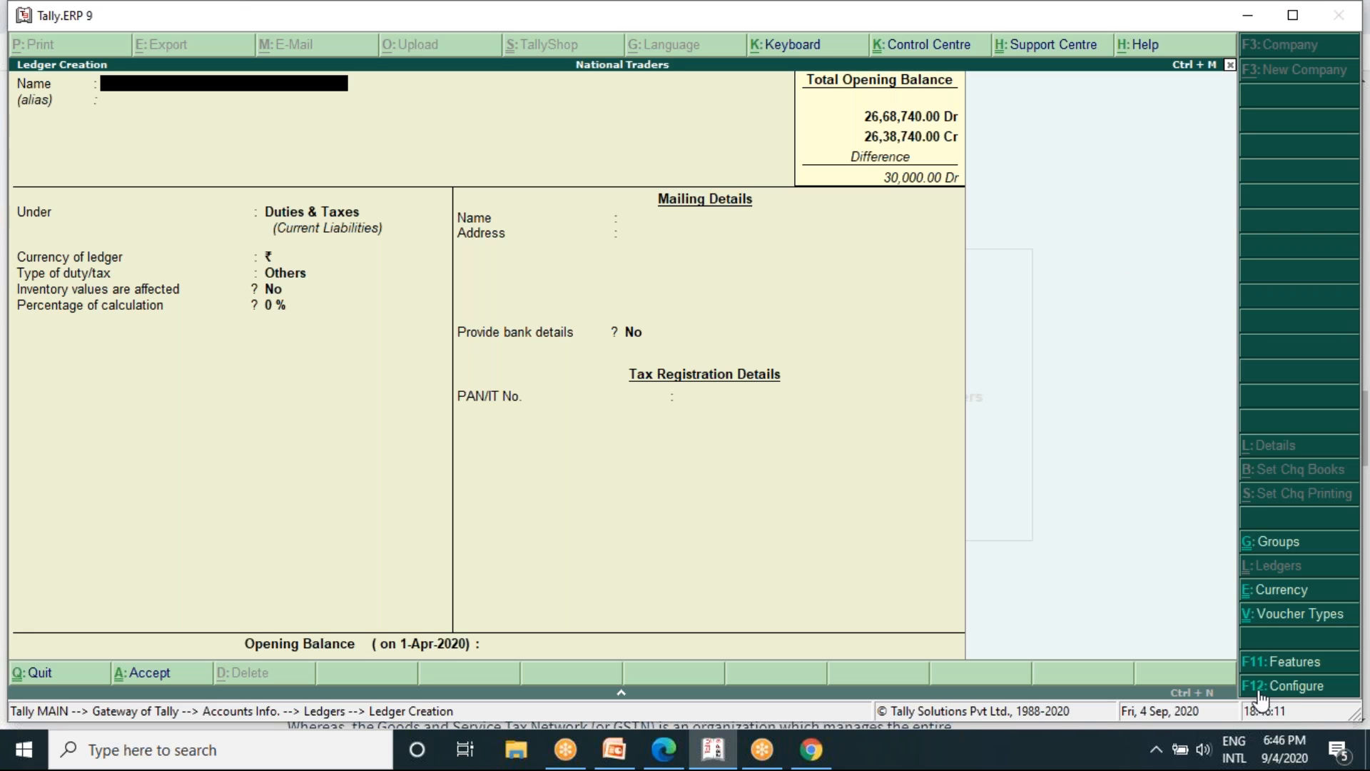
- Review the ledger configuration options for the new ledger and return to the ledger creation form
key(F12)
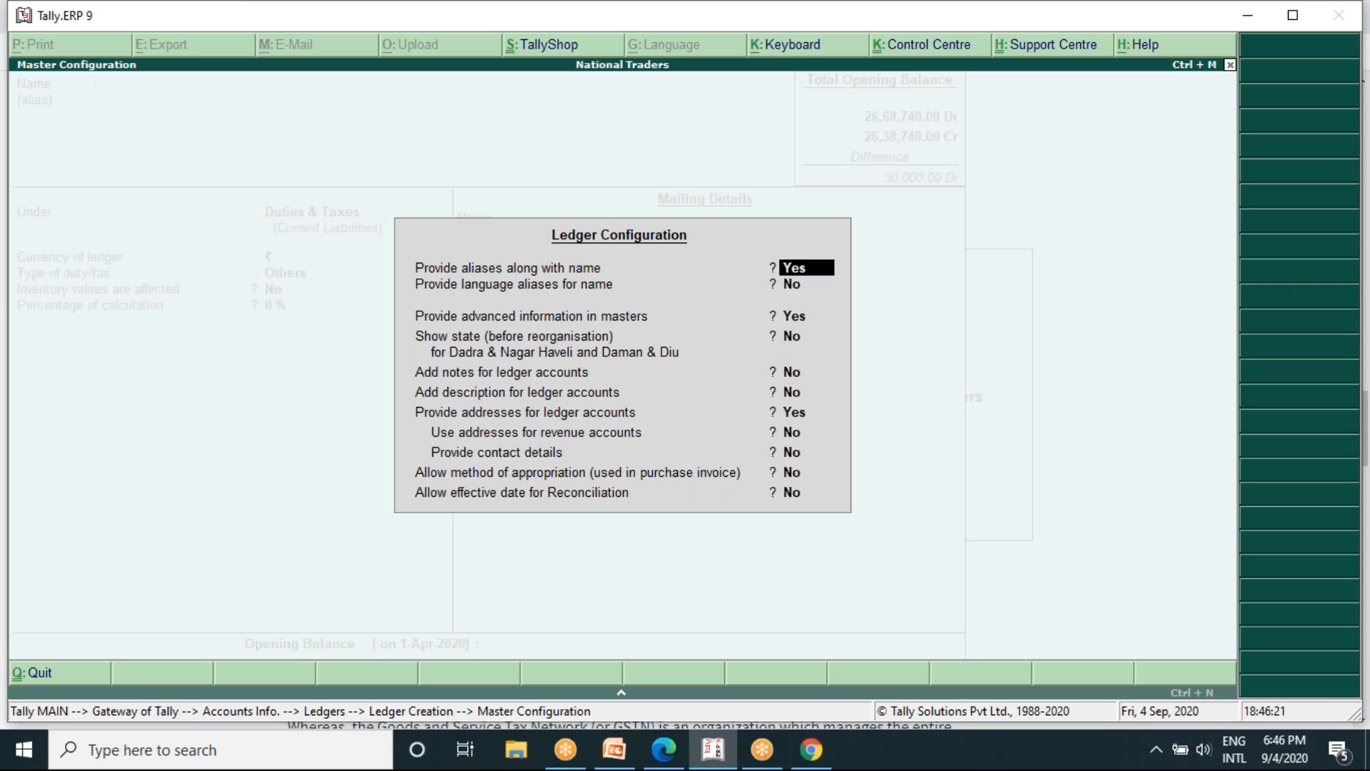
key(BackSpace)
key(ctrl+a)
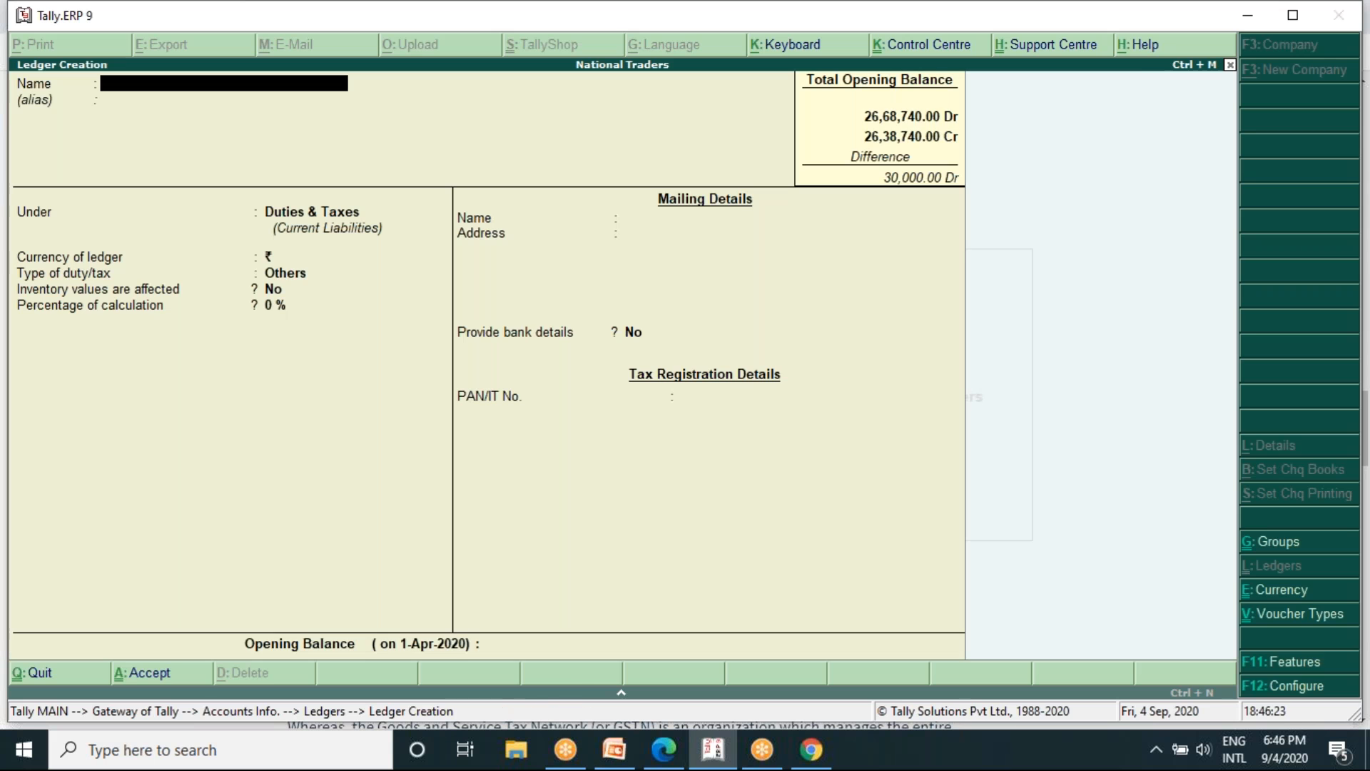
- Try to enable Goods and Services Tax with its GST details in the Statutory and Taxation features of National Traders
click(1303, 664)
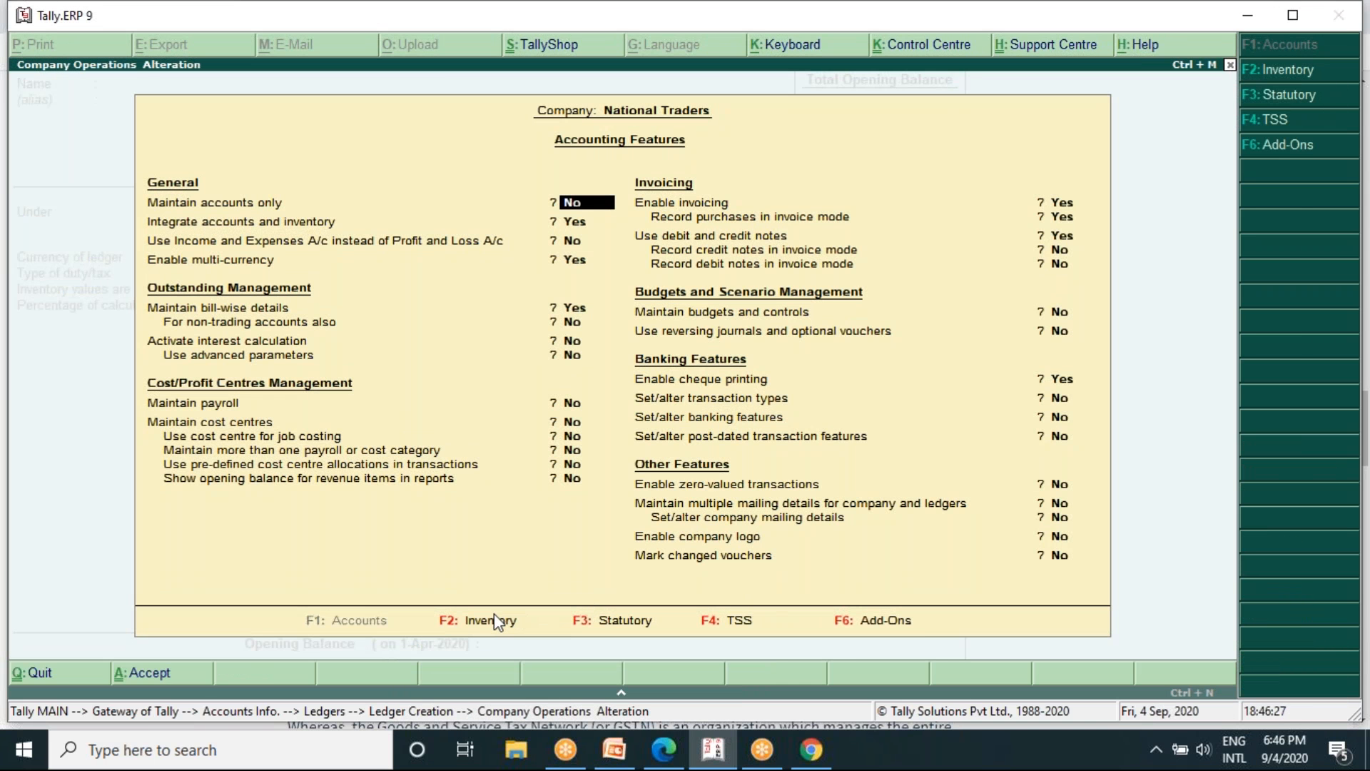
click(609, 628)
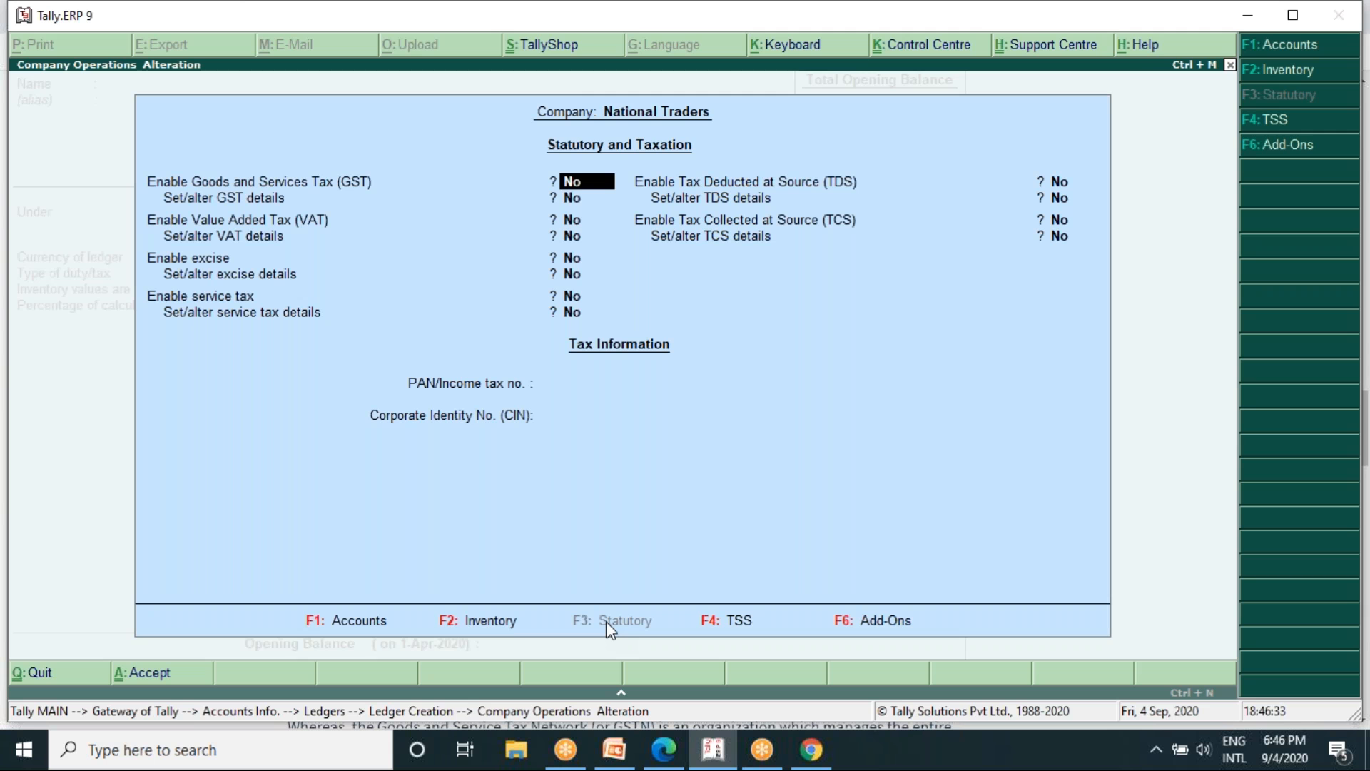
key(y)
key(y)
key(Return)
key(Return)
key(Return)
key(Return)
key(Return)
key(Return)
key(Return)
key(Return)
key(Return)
key(Return)
key(Return)
key(Return)
key(Return)
key(Return)
key(Return)
key(Return)
key(Return)
key(Return)
key(Return)
key(Return)
key(Return)
key(Return)
key(Return)
key(Return)
key(Return)
key(Return)
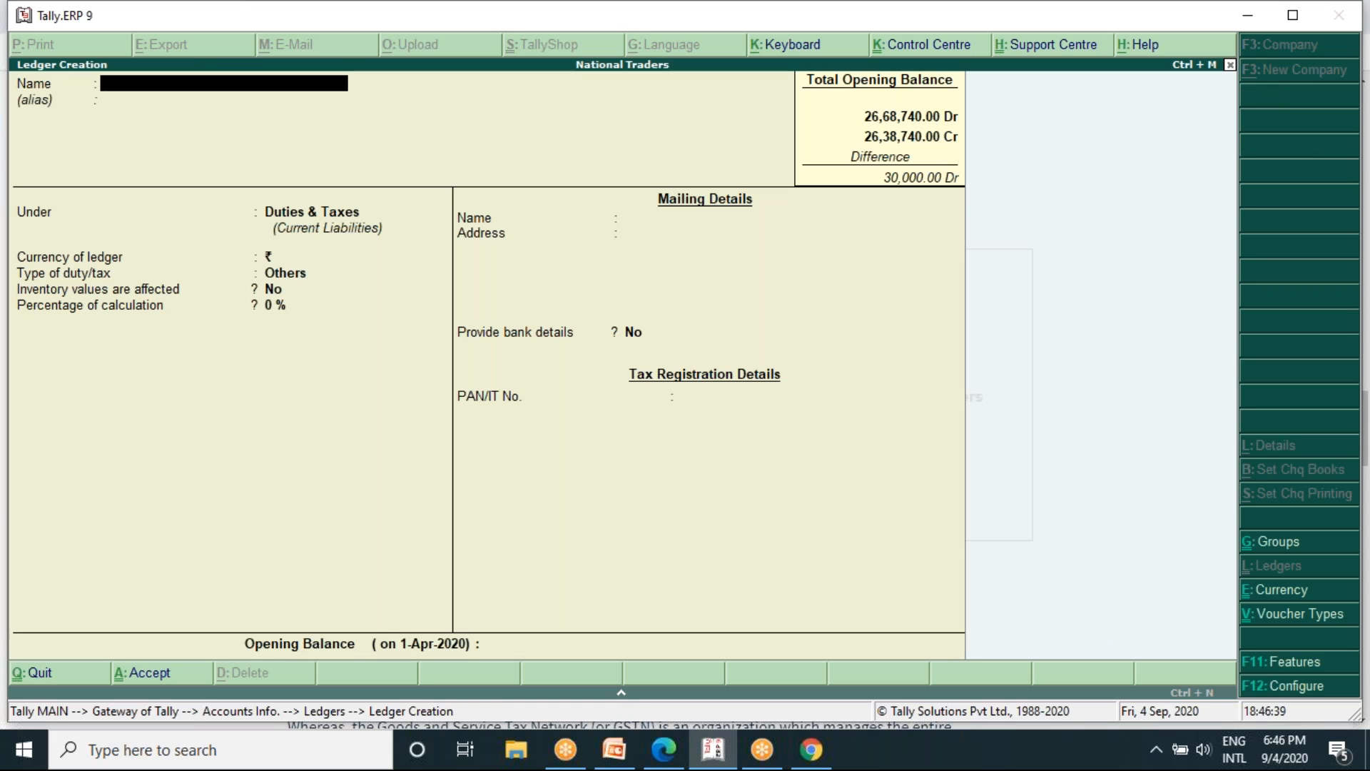
text(Centrak)
key(BackSpace)
text(l Tax)
key(Return)
key(Return)
key(Escape)
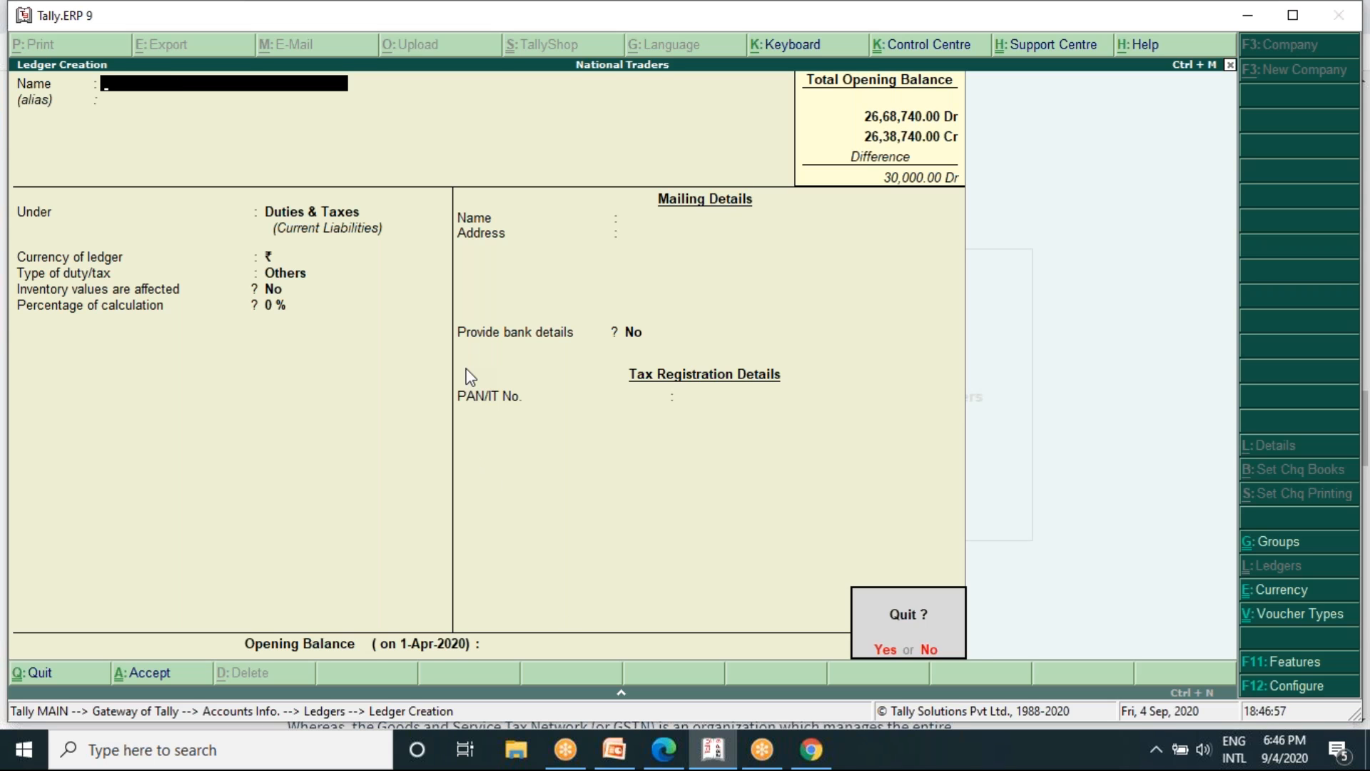
key(Return)
- Open the existing Central Tax single ledger for alteration and check the options for its type of duty/tax
key(Down)
key(Down)
key(Return)
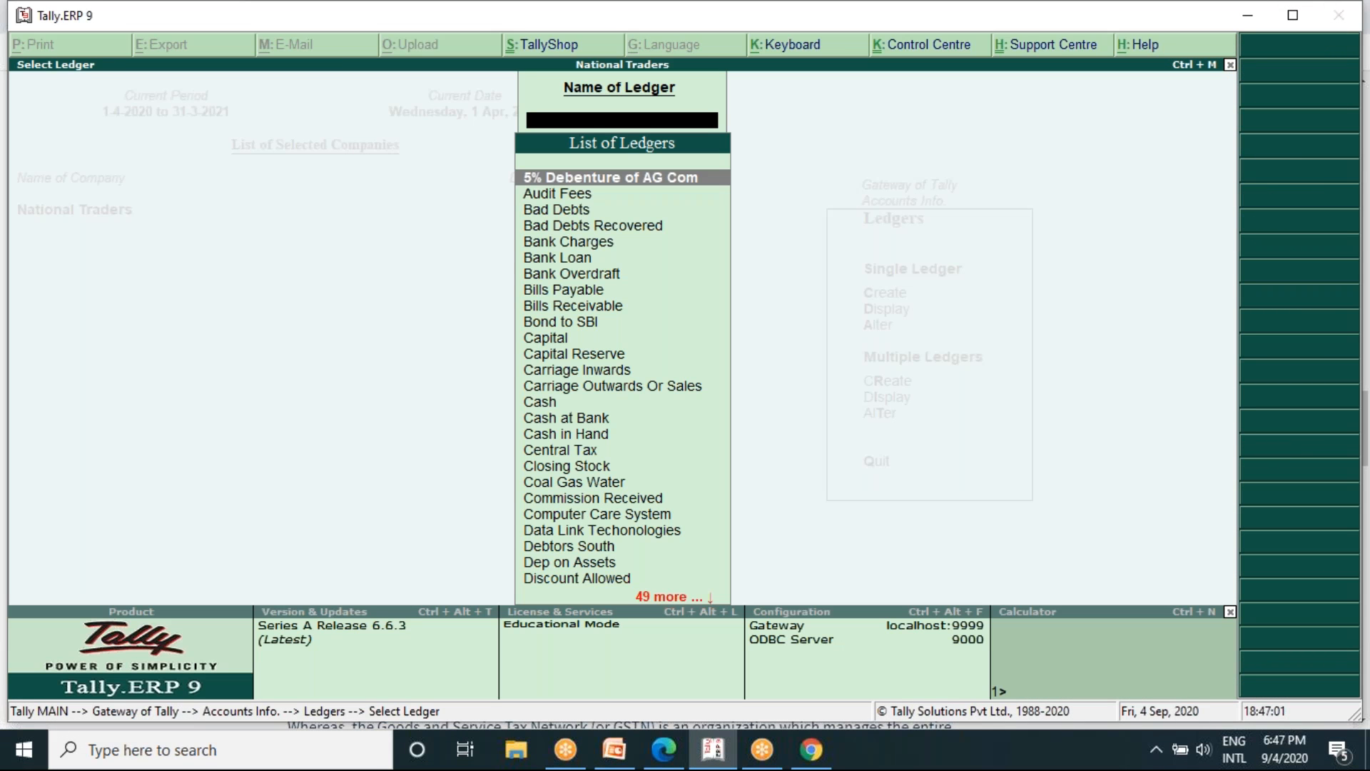
text(ce)
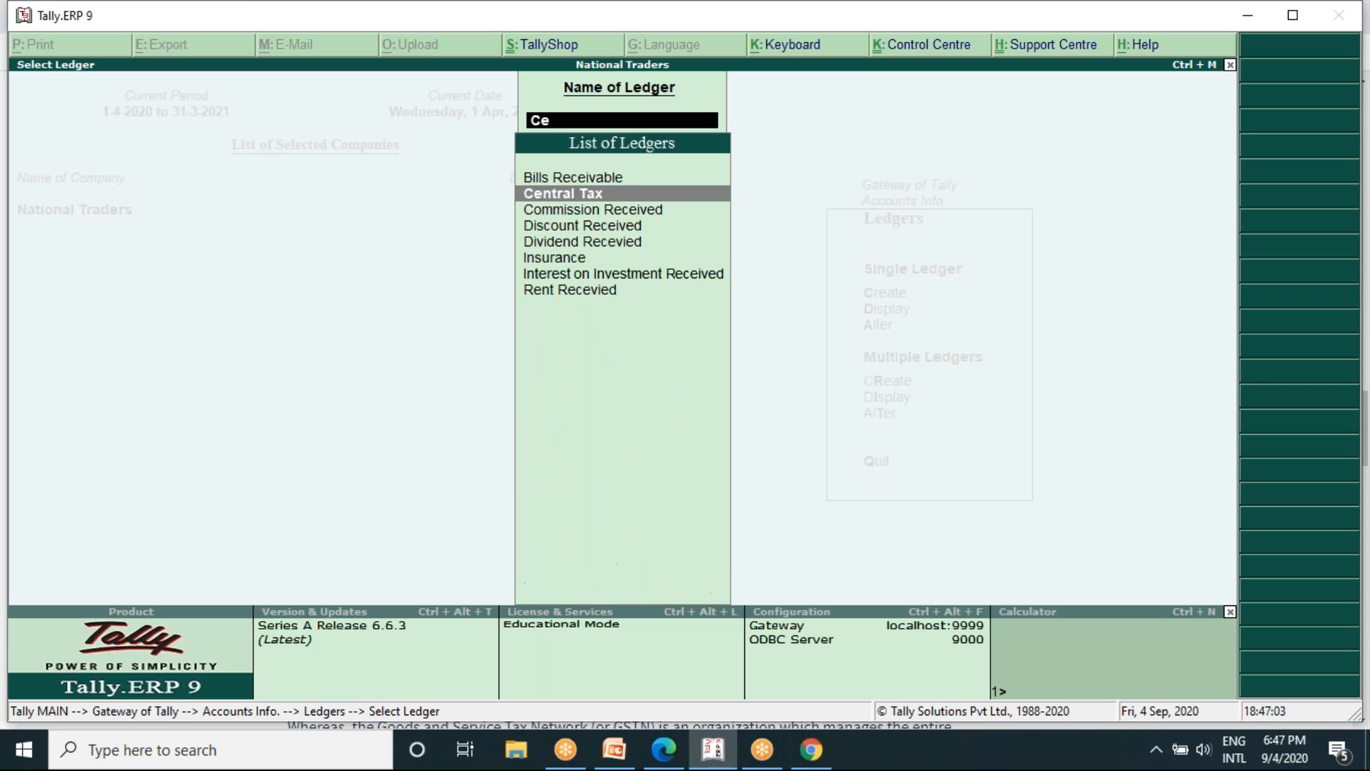
key(Return)
key(Return)
key(Return)
key(Return)
key(Return)
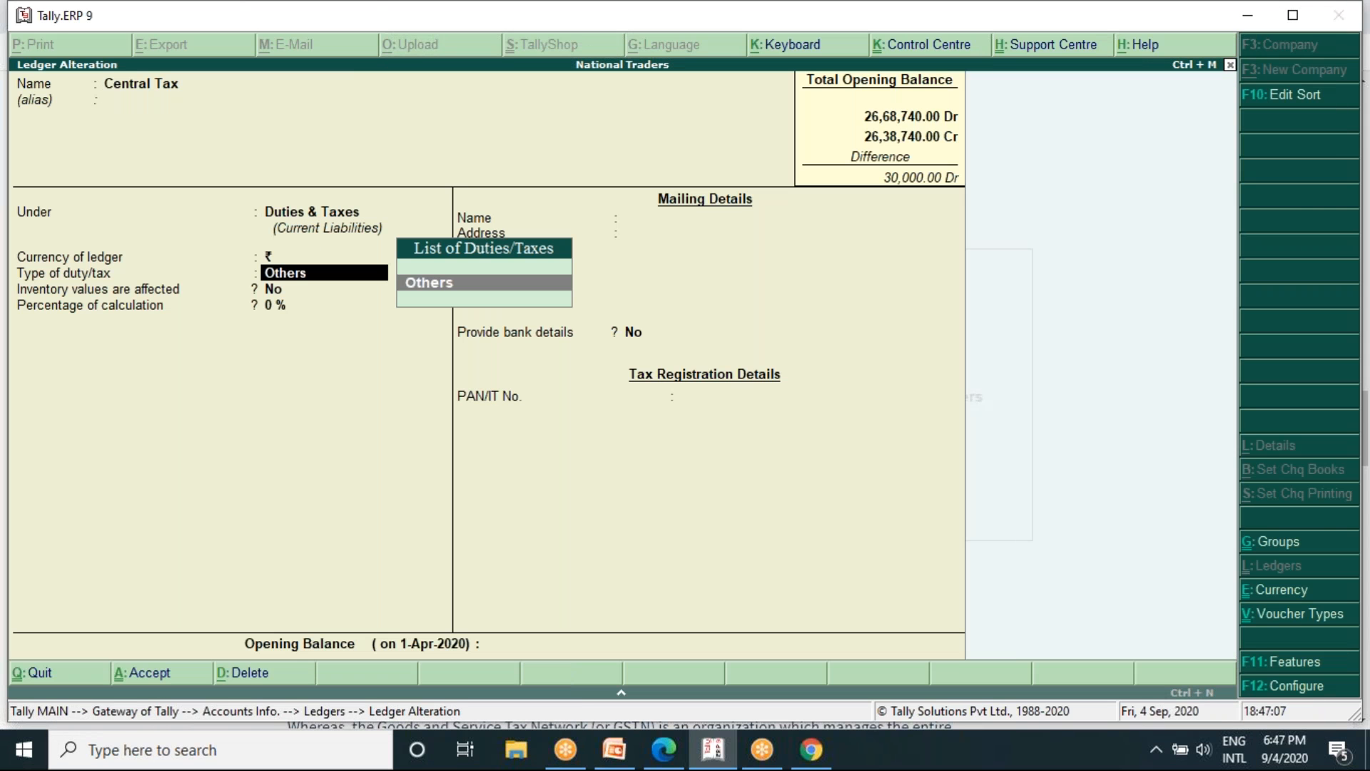
- Review the company's accounting features and the ledger configuration, returning to the Central Tax ledger alteration
click(1315, 663)
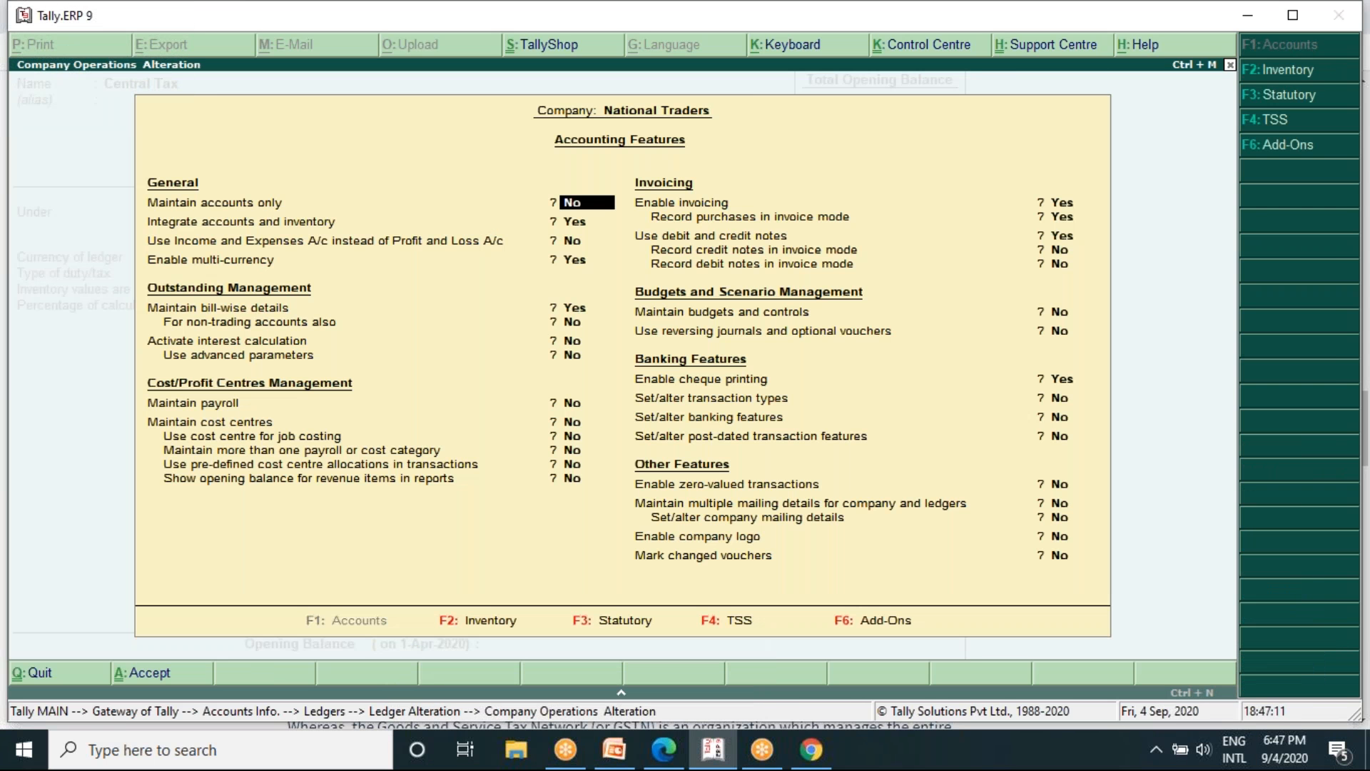
key(Return)
key(Escape)
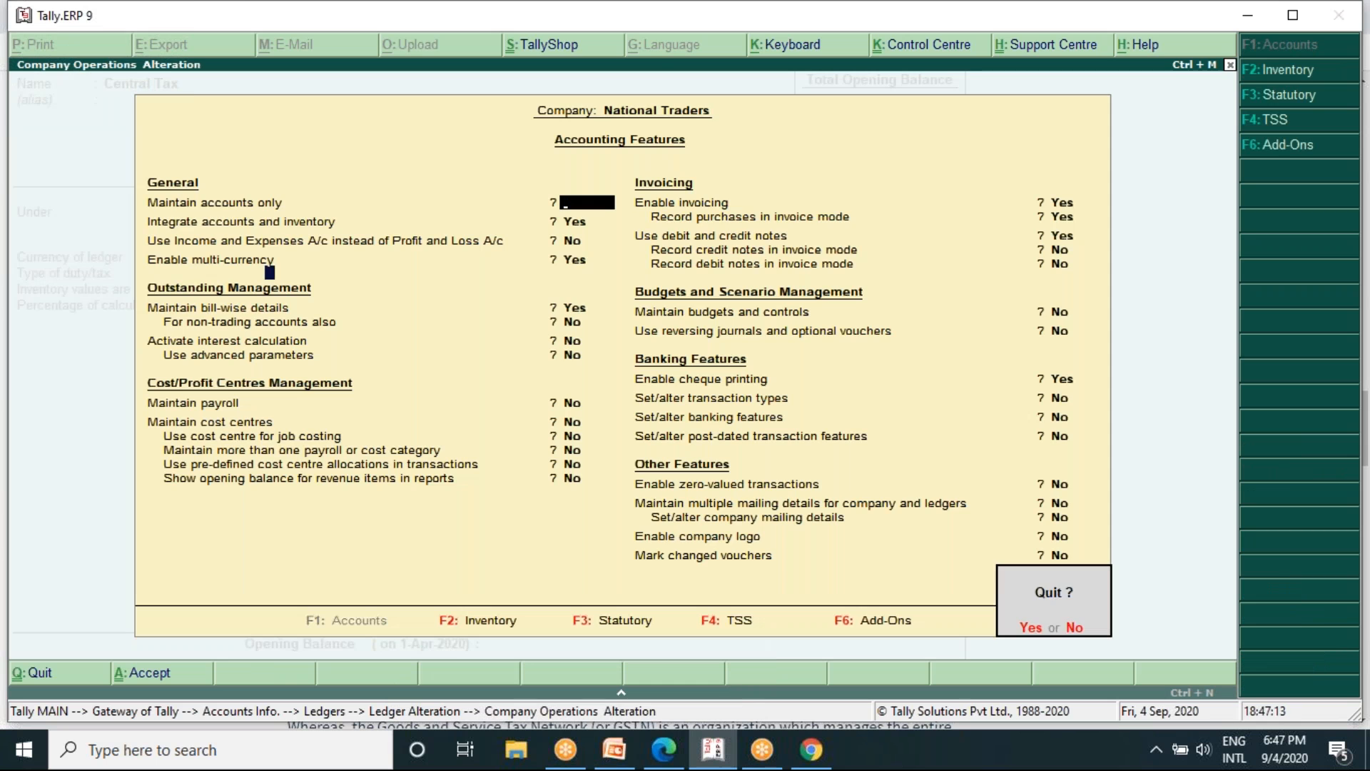
key(Return)
click(1306, 685)
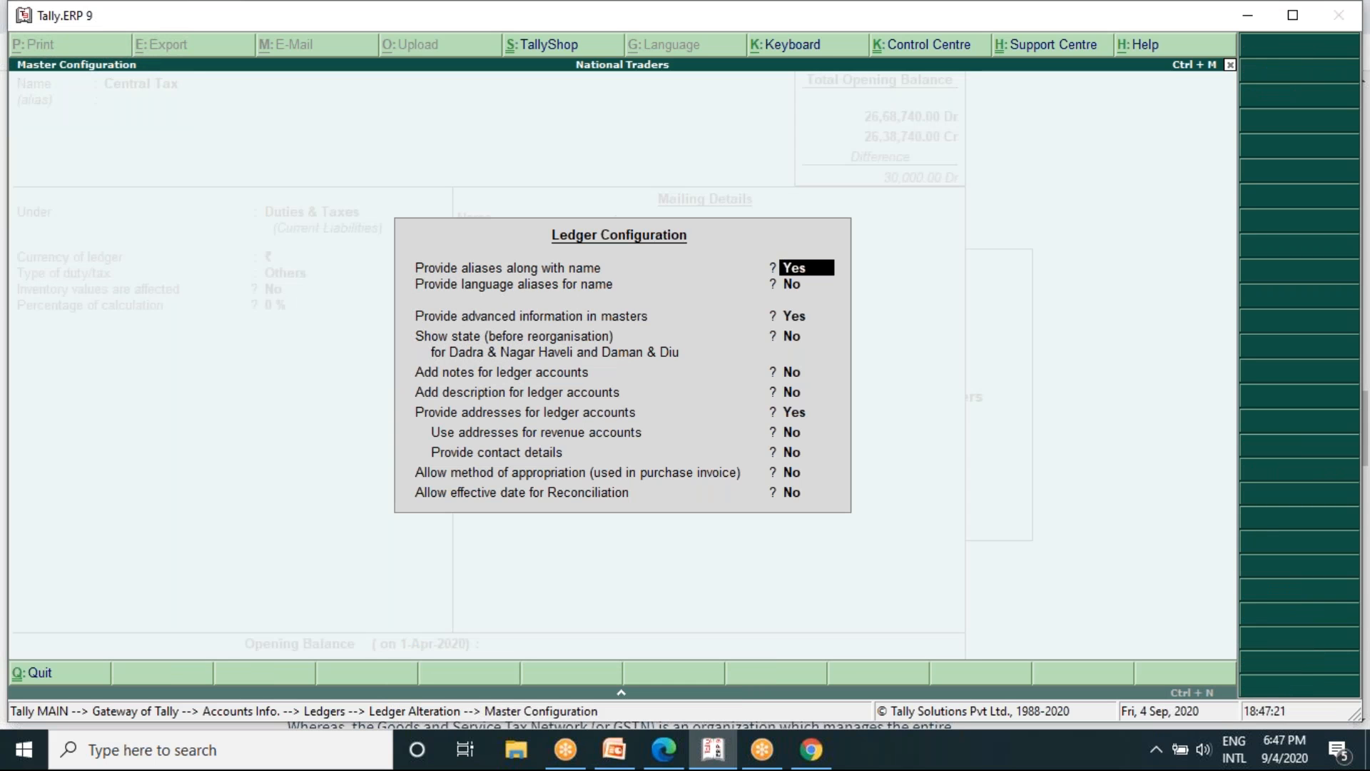
key(ctrl+a)
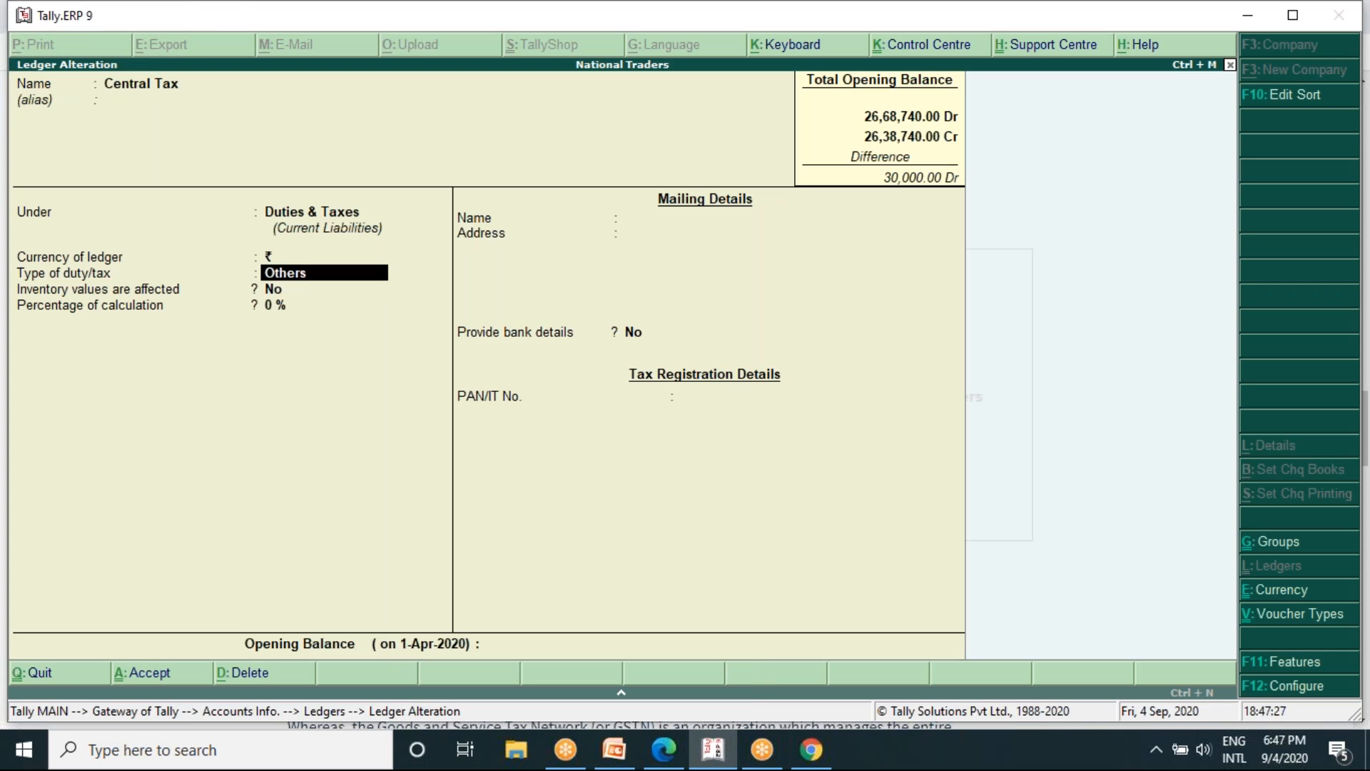
- Set Provide aliases along with name to No in the ledger configuration and accept the remaining options
key(F12)
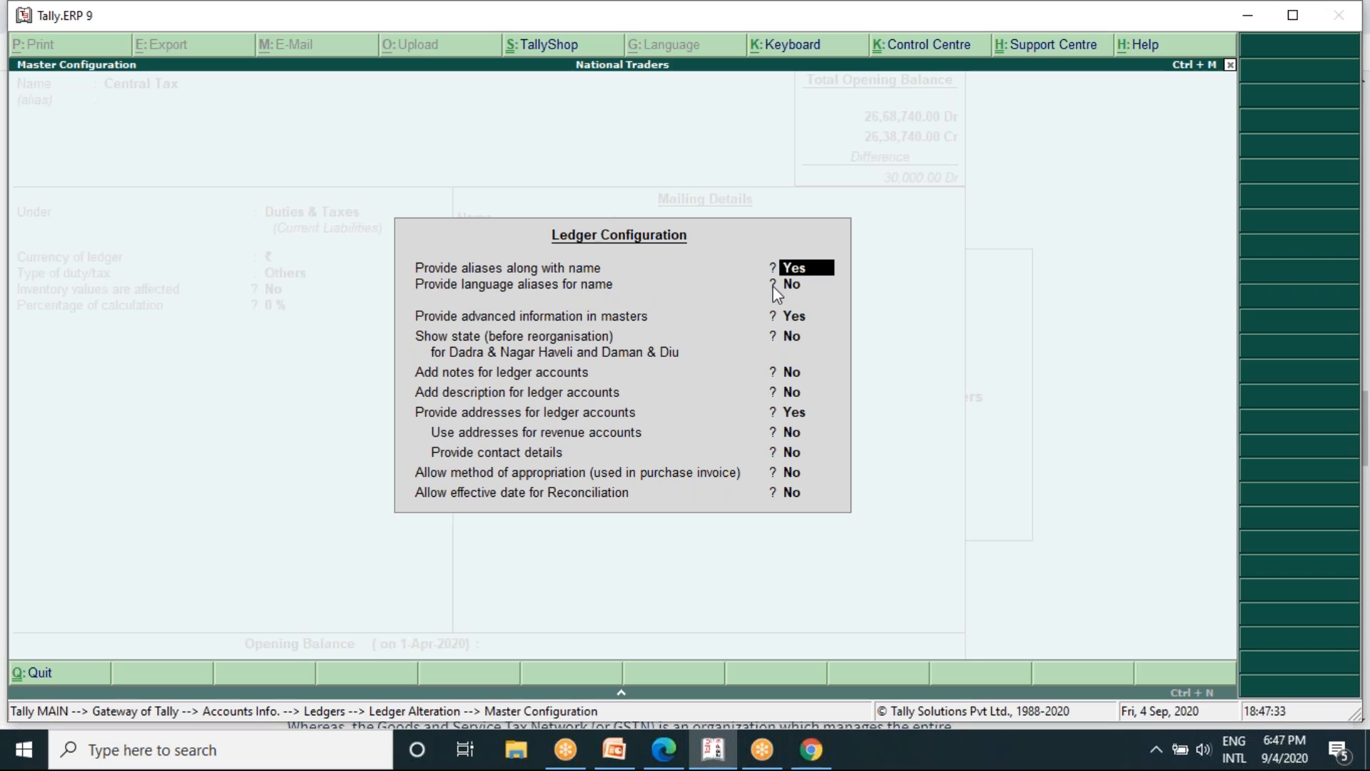
key(n)
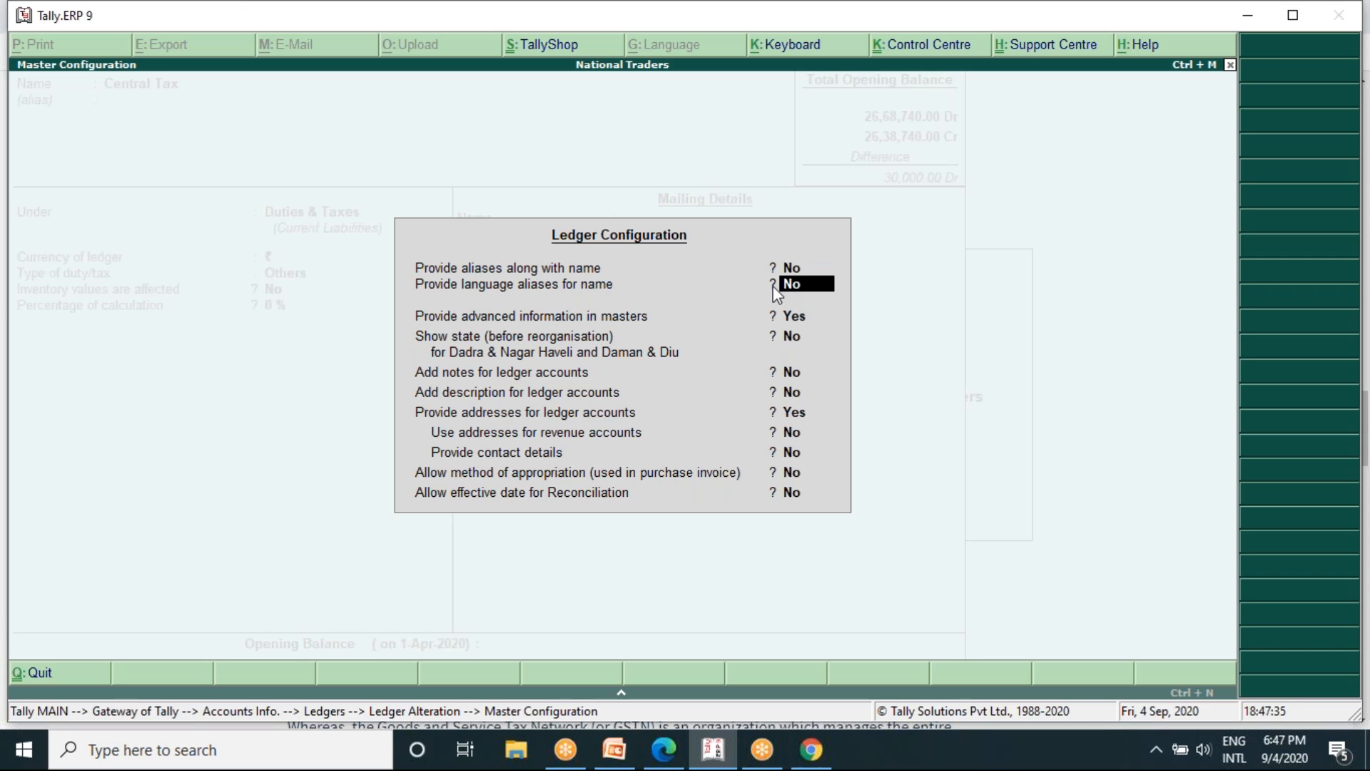
key(Down)
key(Down)
key(Down)
key(Down)
key(Down)
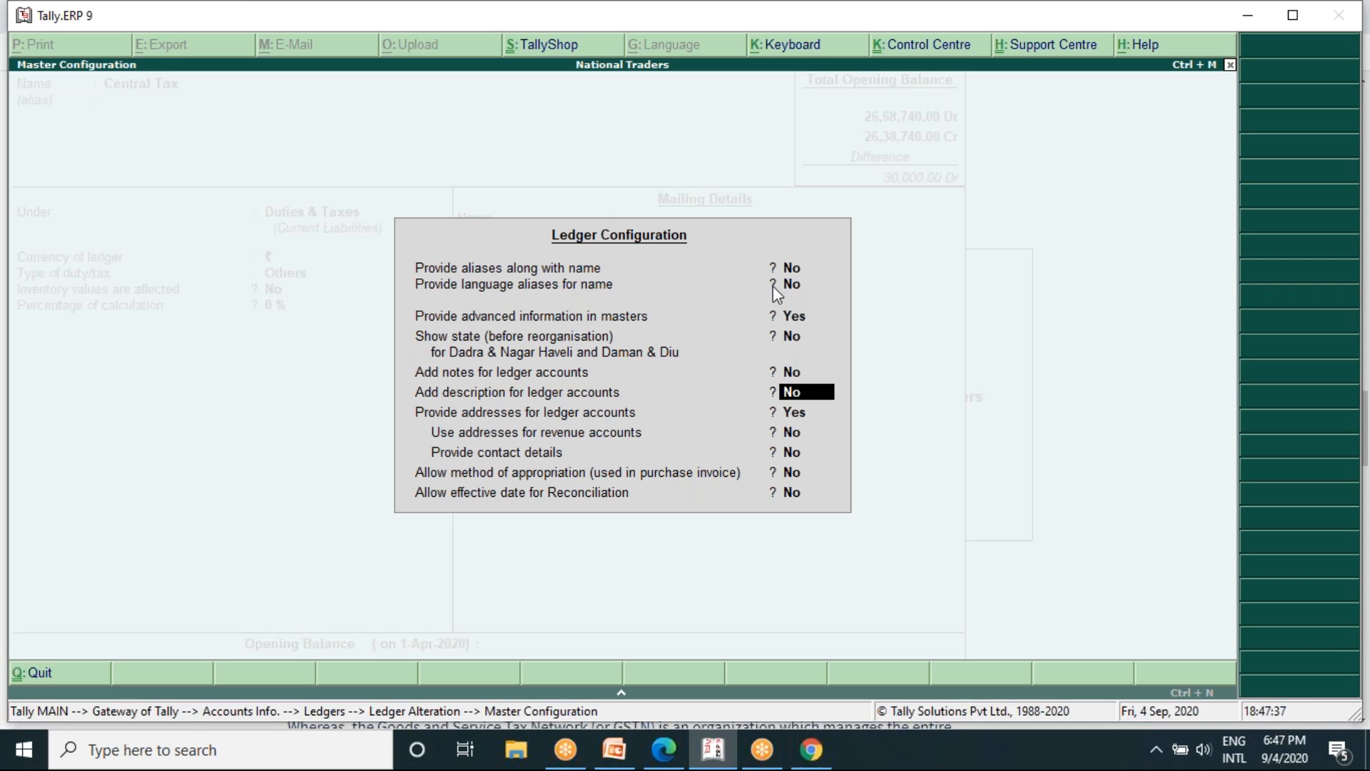
key(Down)
key(Down)
key(Down)
key(Return)
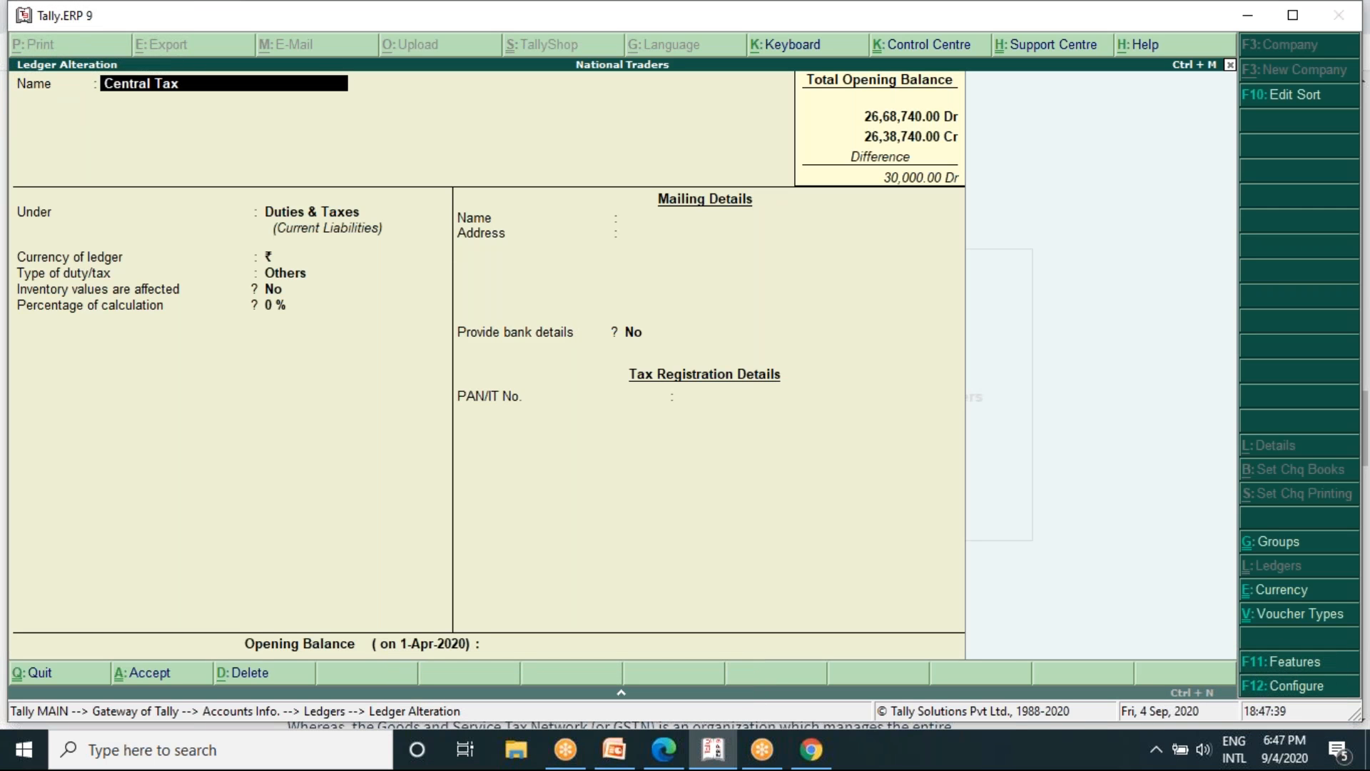
- Reselect Duties & Taxes as the group of the Central Tax ledger and check its type of duty/tax list
key(Return)
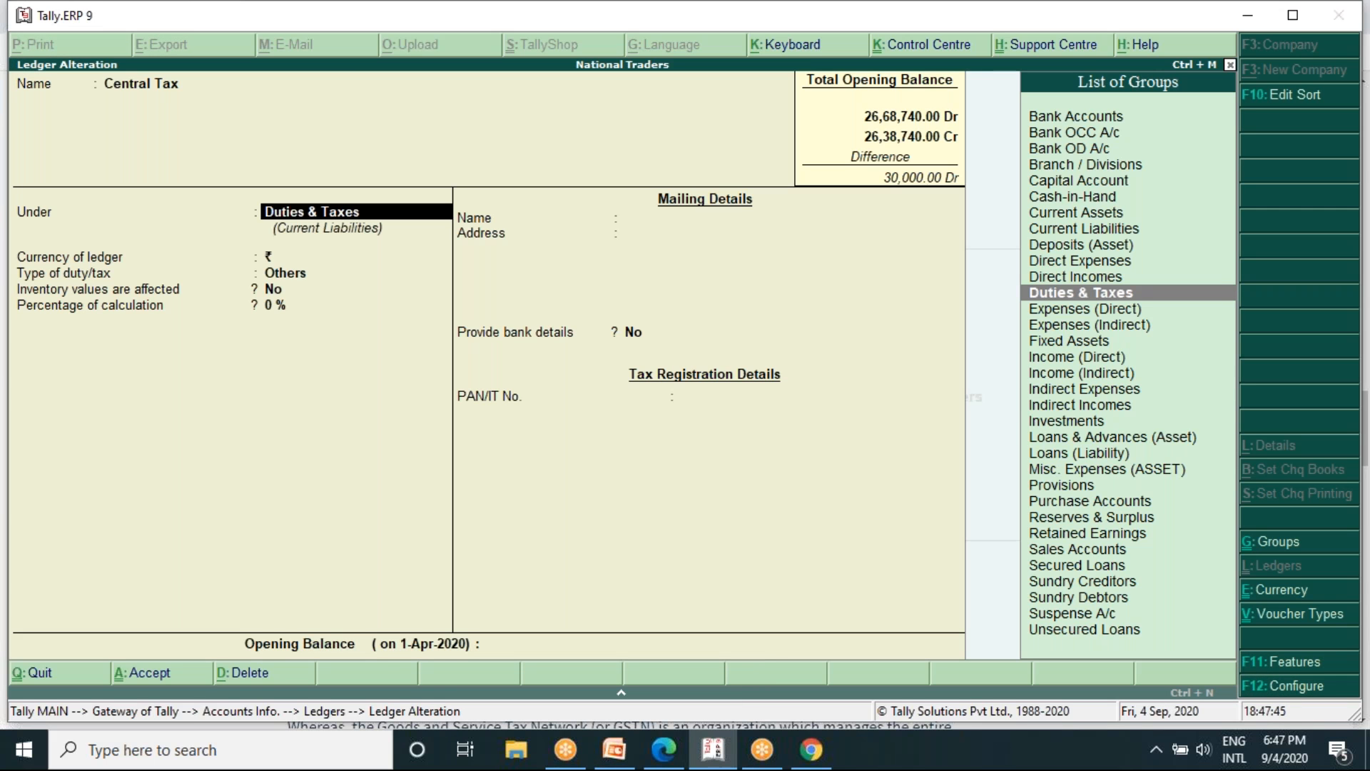
text(D)
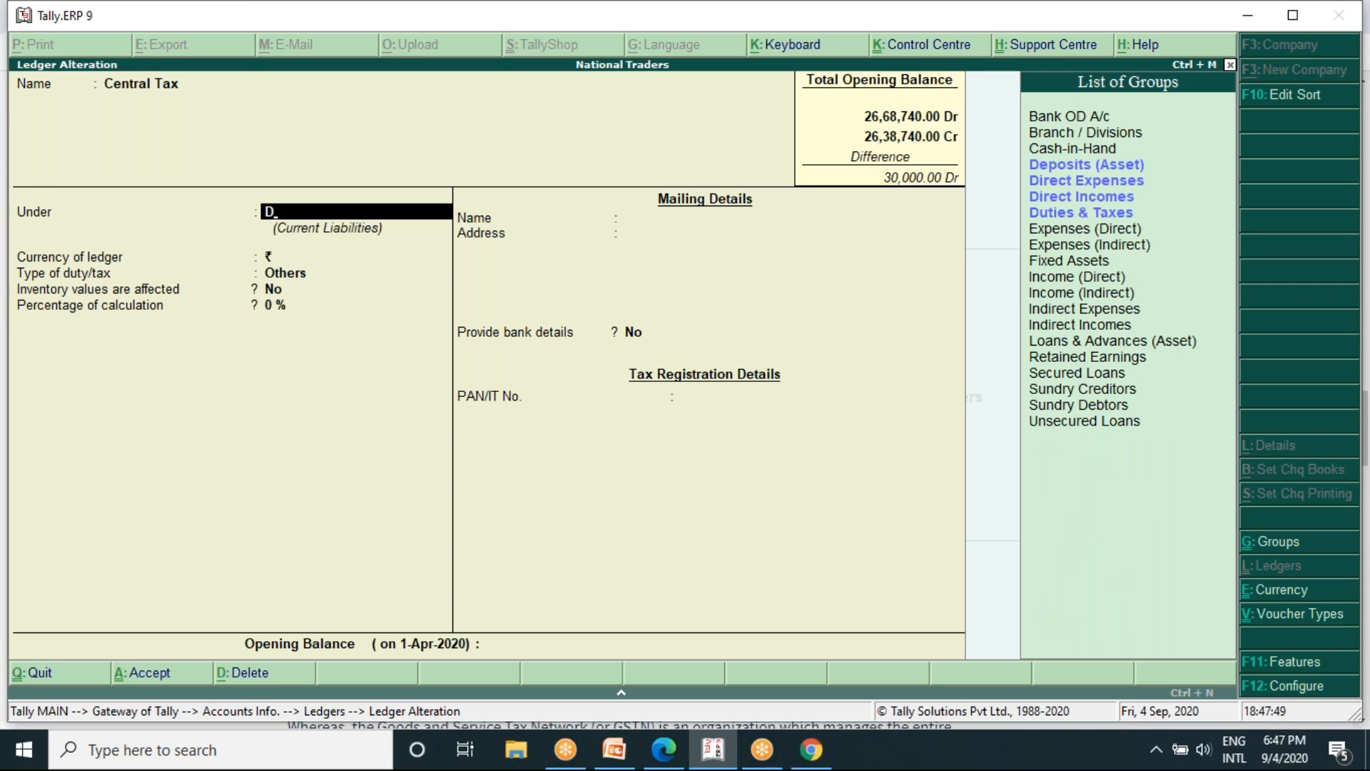
key(Down)
key(Down)
key(Down)
key(Down)
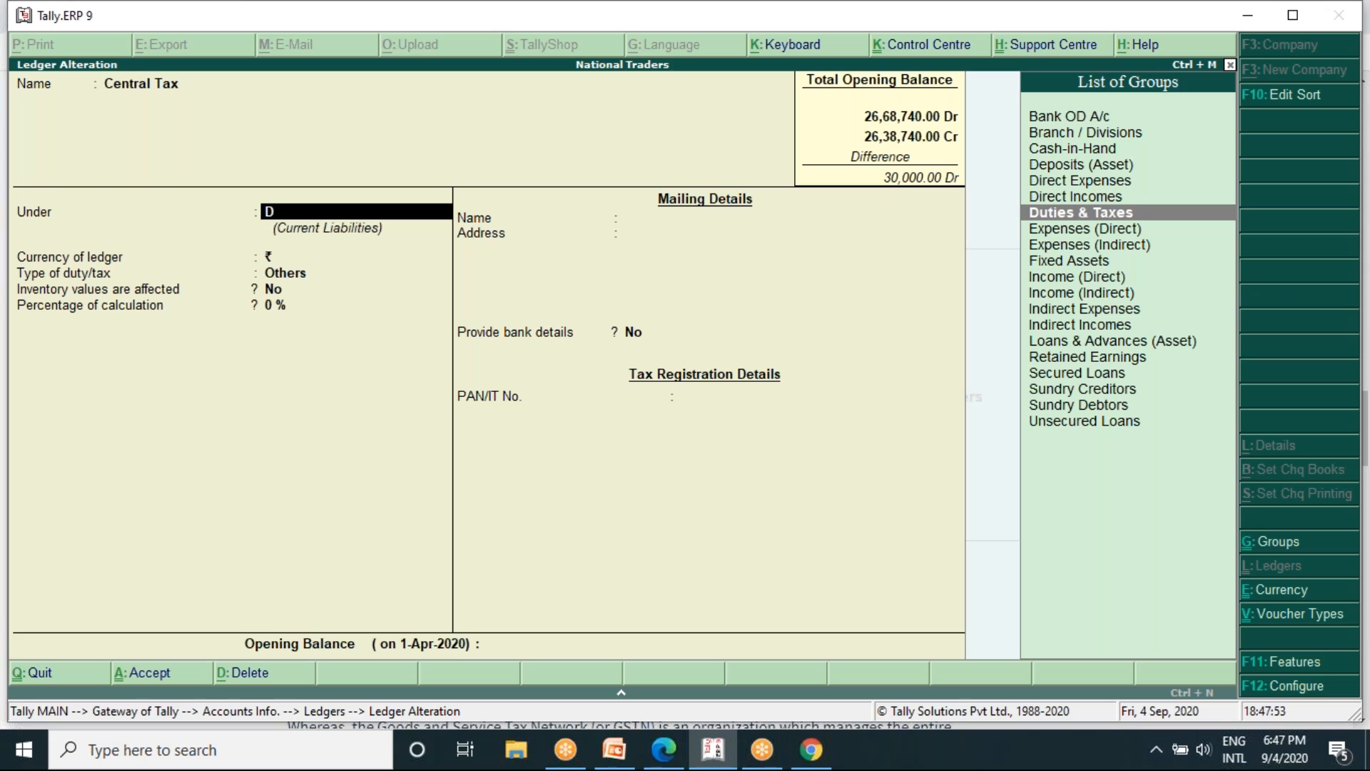
key(Return)
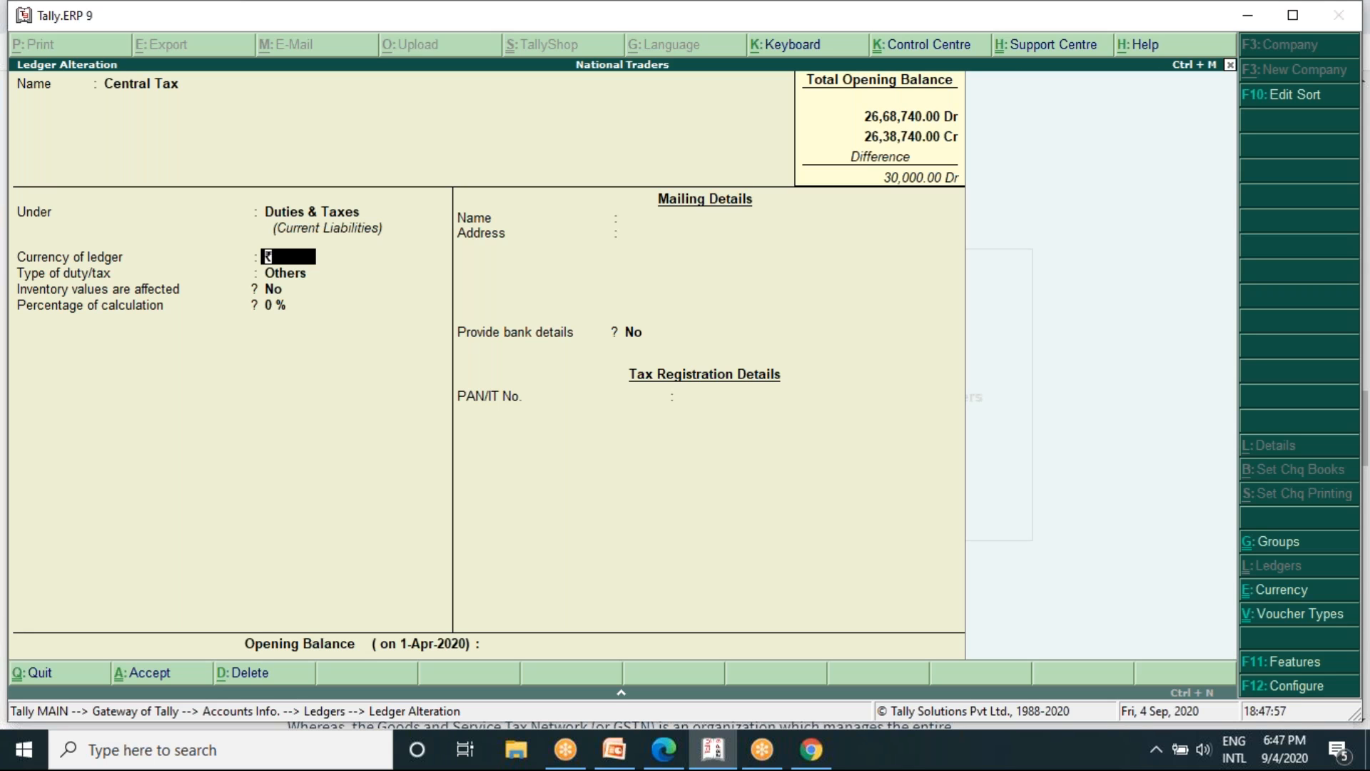
key(Return)
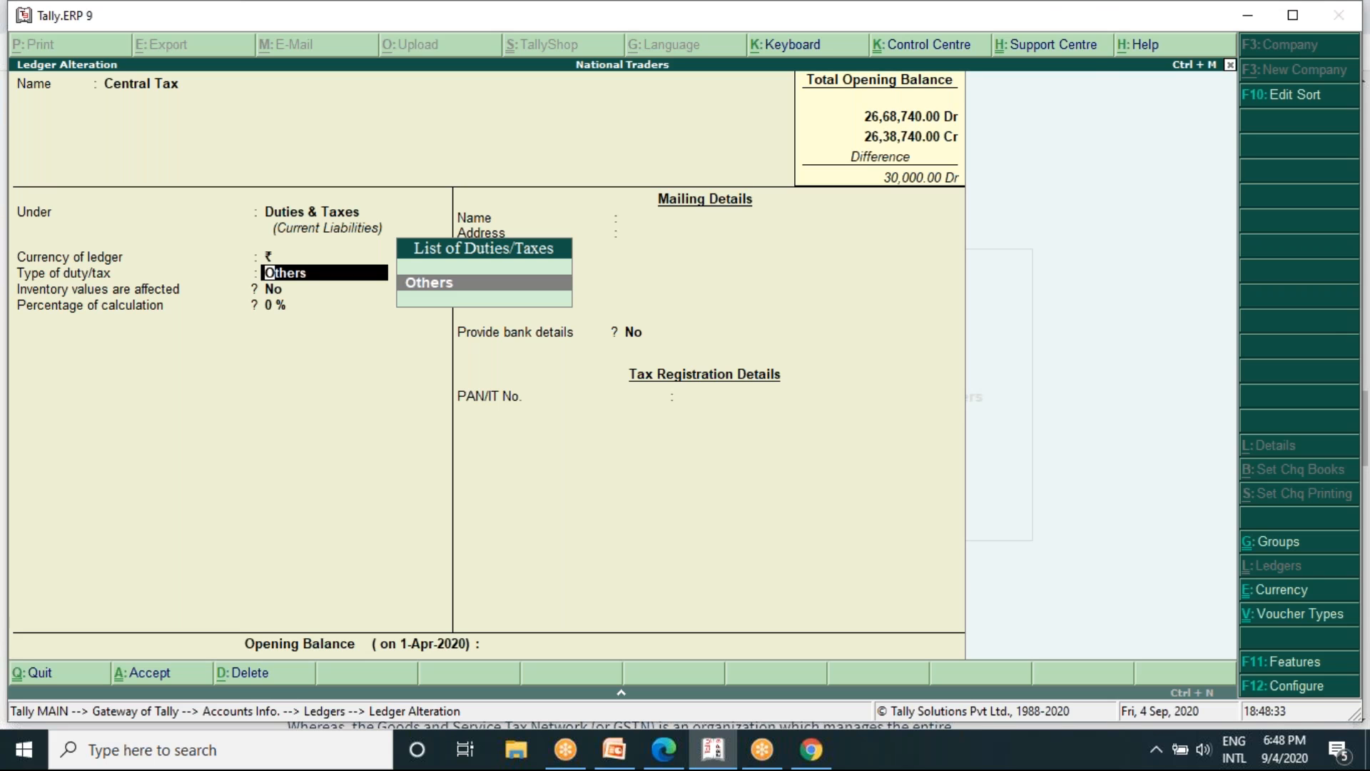
click(1004, 20)
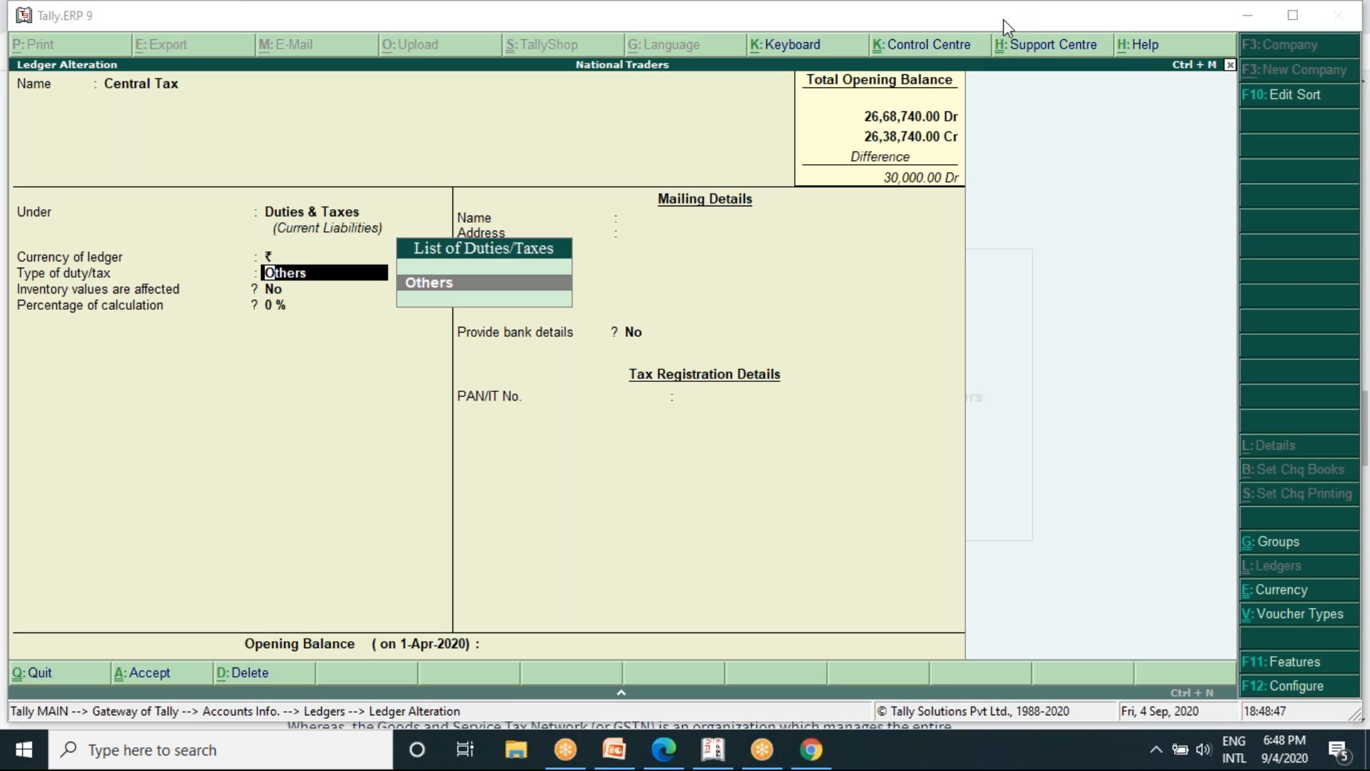
- Examine the ledger configuration options down to the use of addresses for revenue accounts, and close them
click(1297, 686)
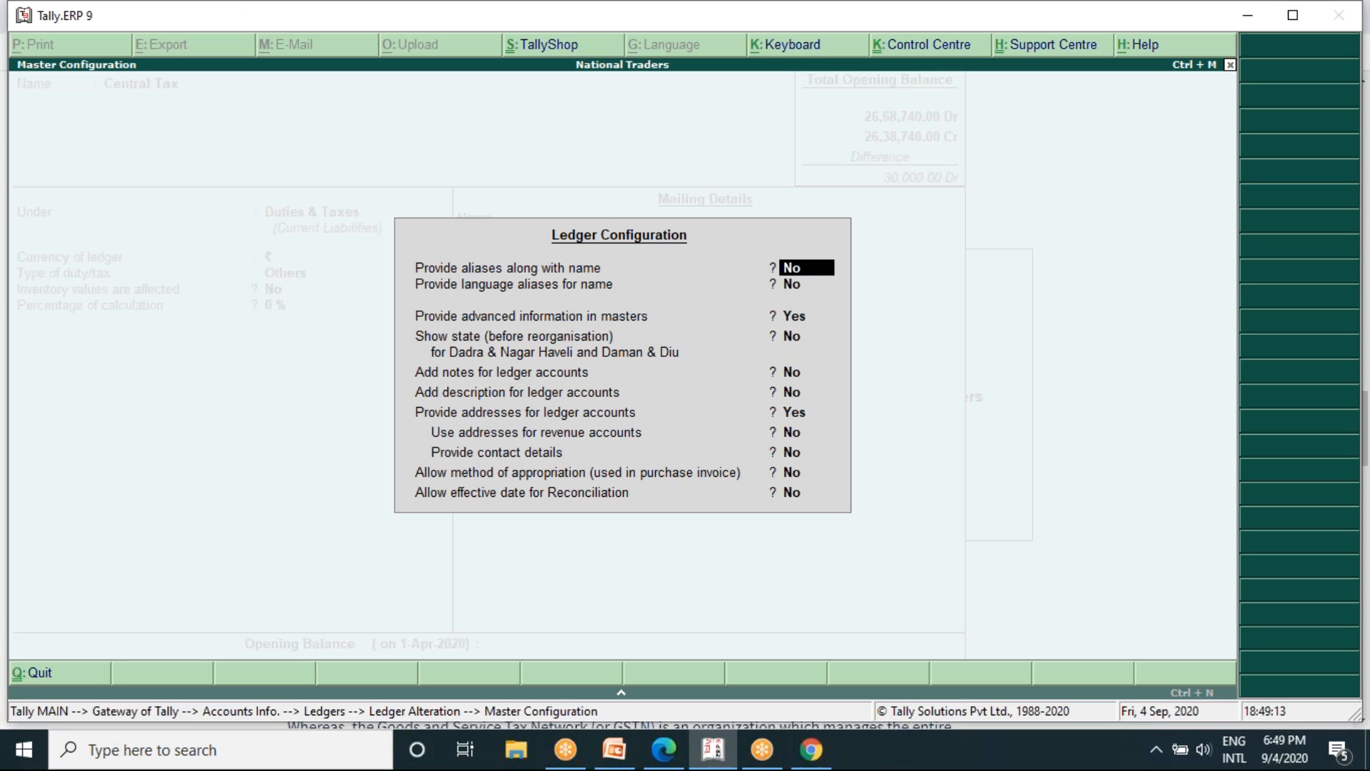
key(Return)
key(Return)
key(Return)
key(Return)
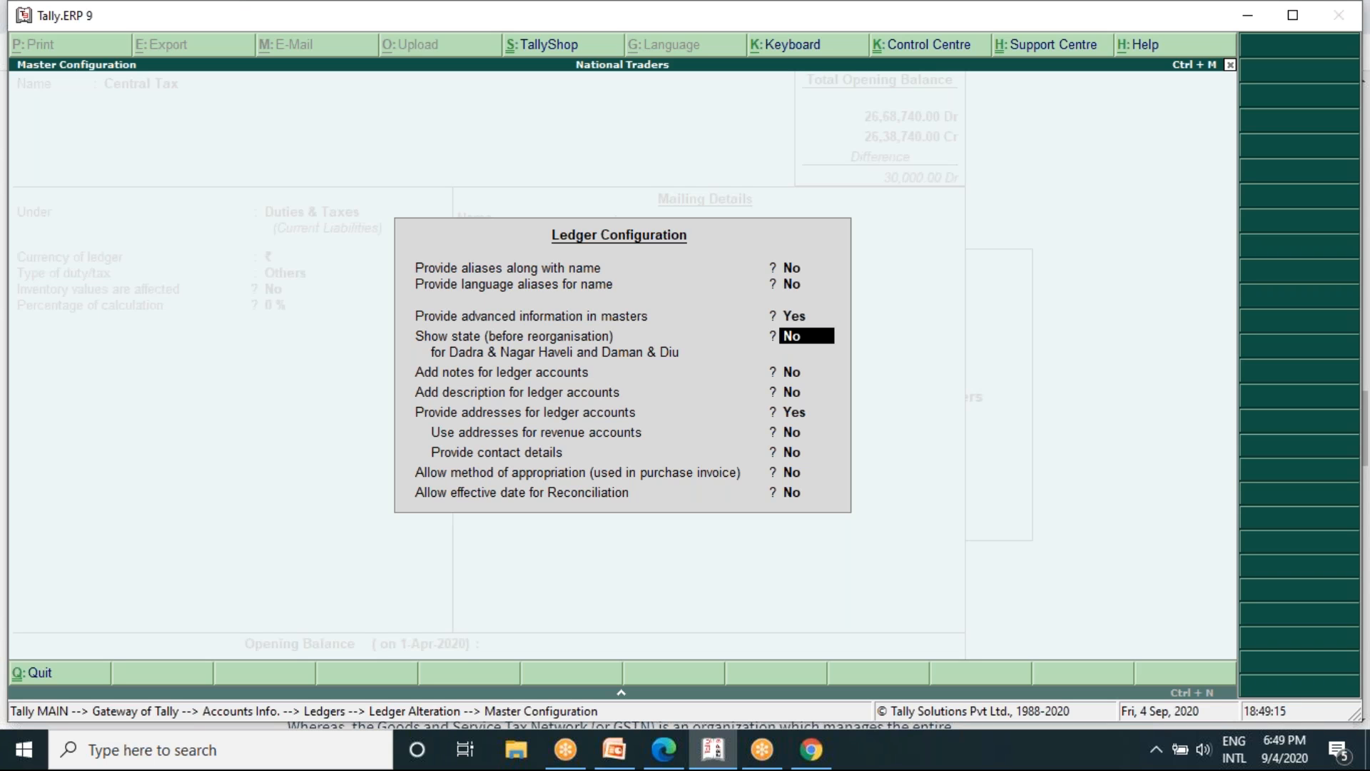
key(Return)
key(Return)
key(Return)
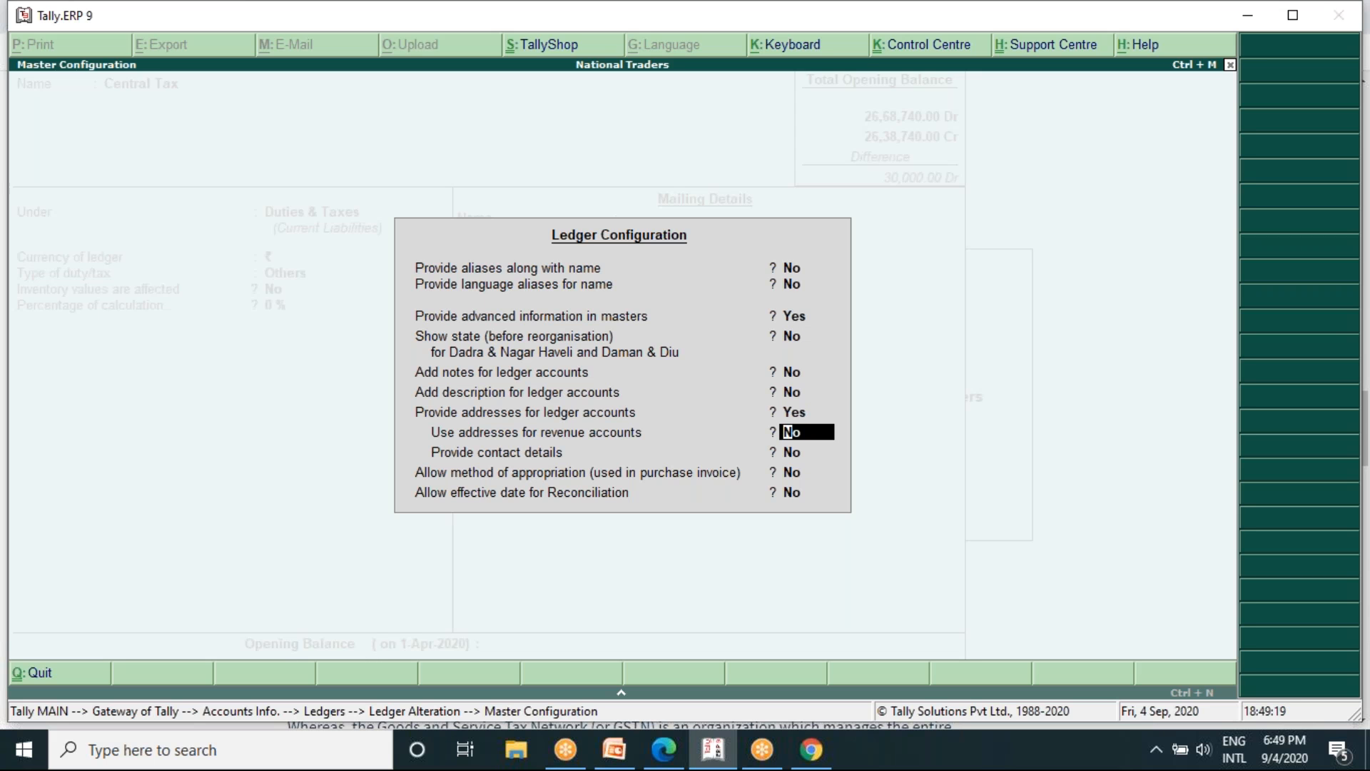
key(Escape)
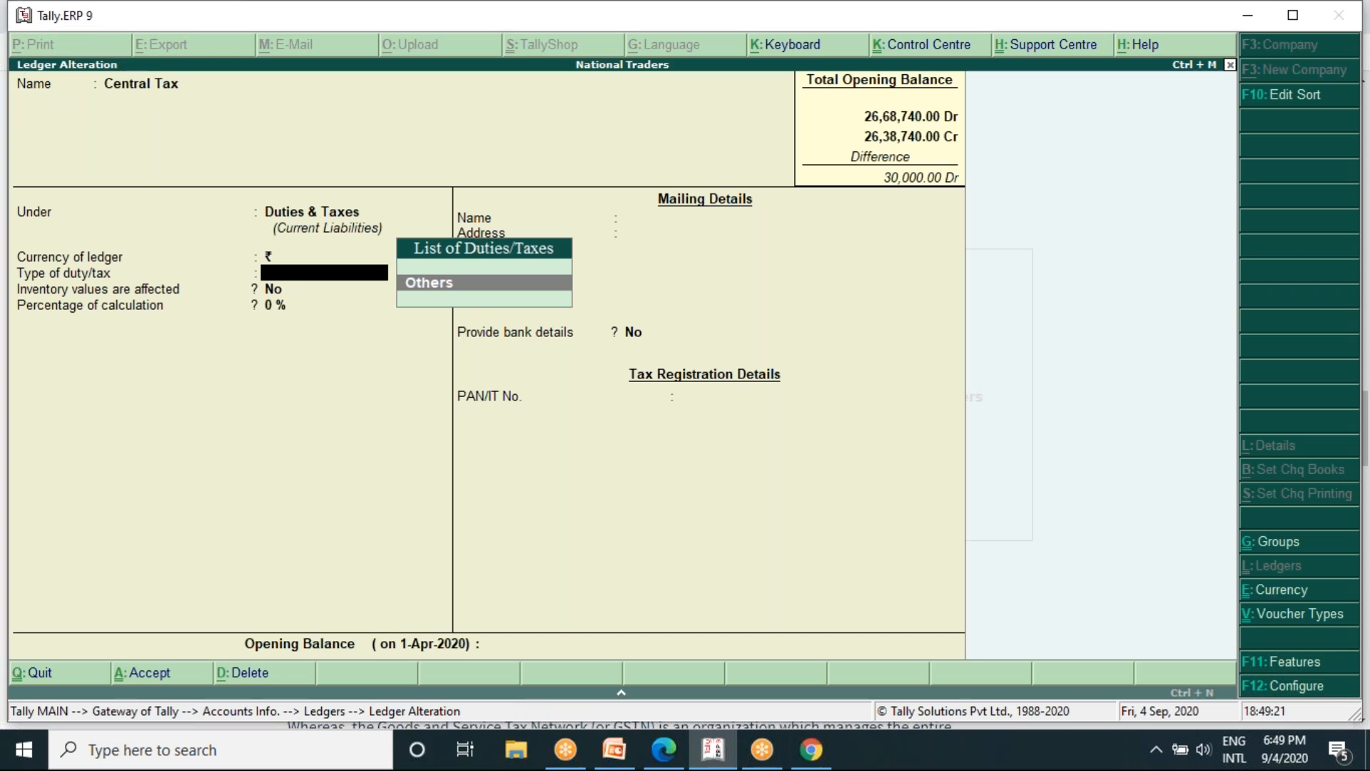
- Quit the Central Tax ledger alteration without saving and start creating a new single ledger
key(Escape)
key(Return)
key(Escape)
key(Escape)
key(Return)
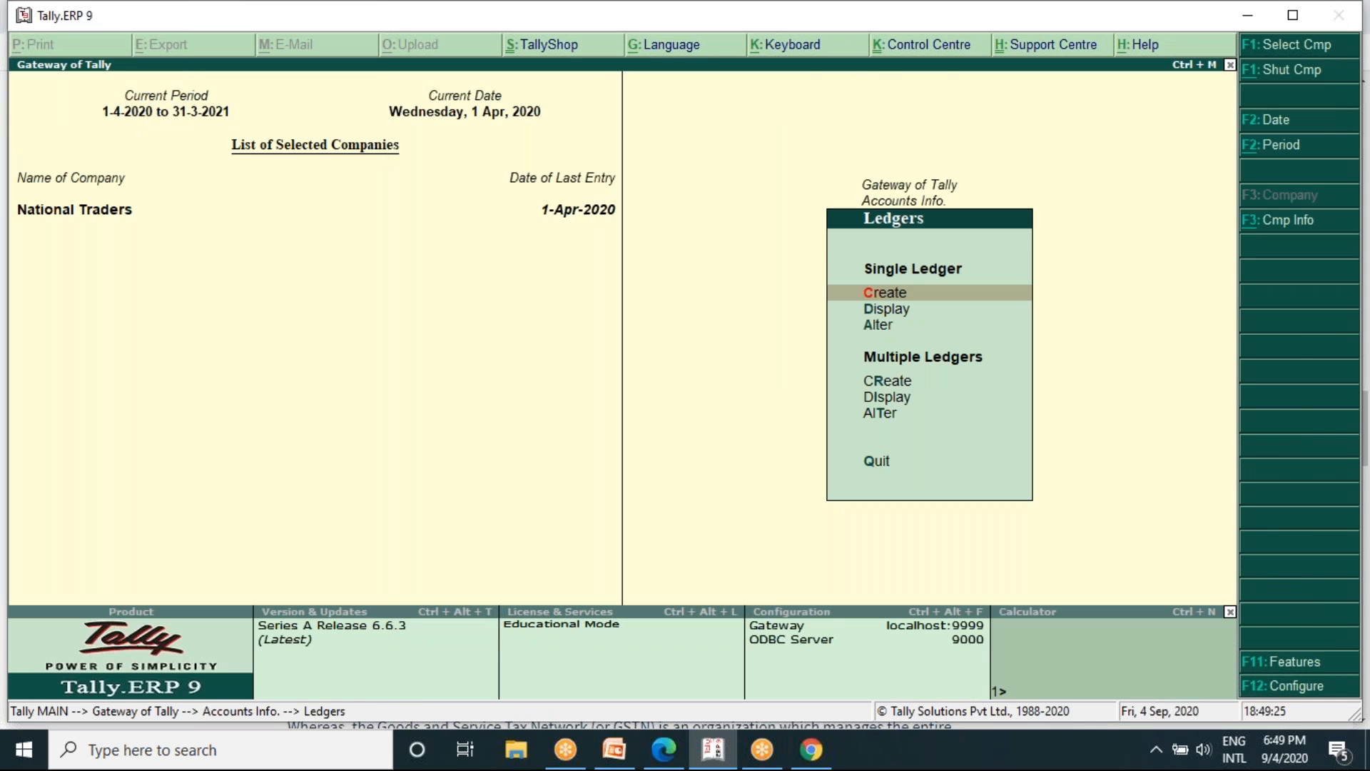
key(Return)
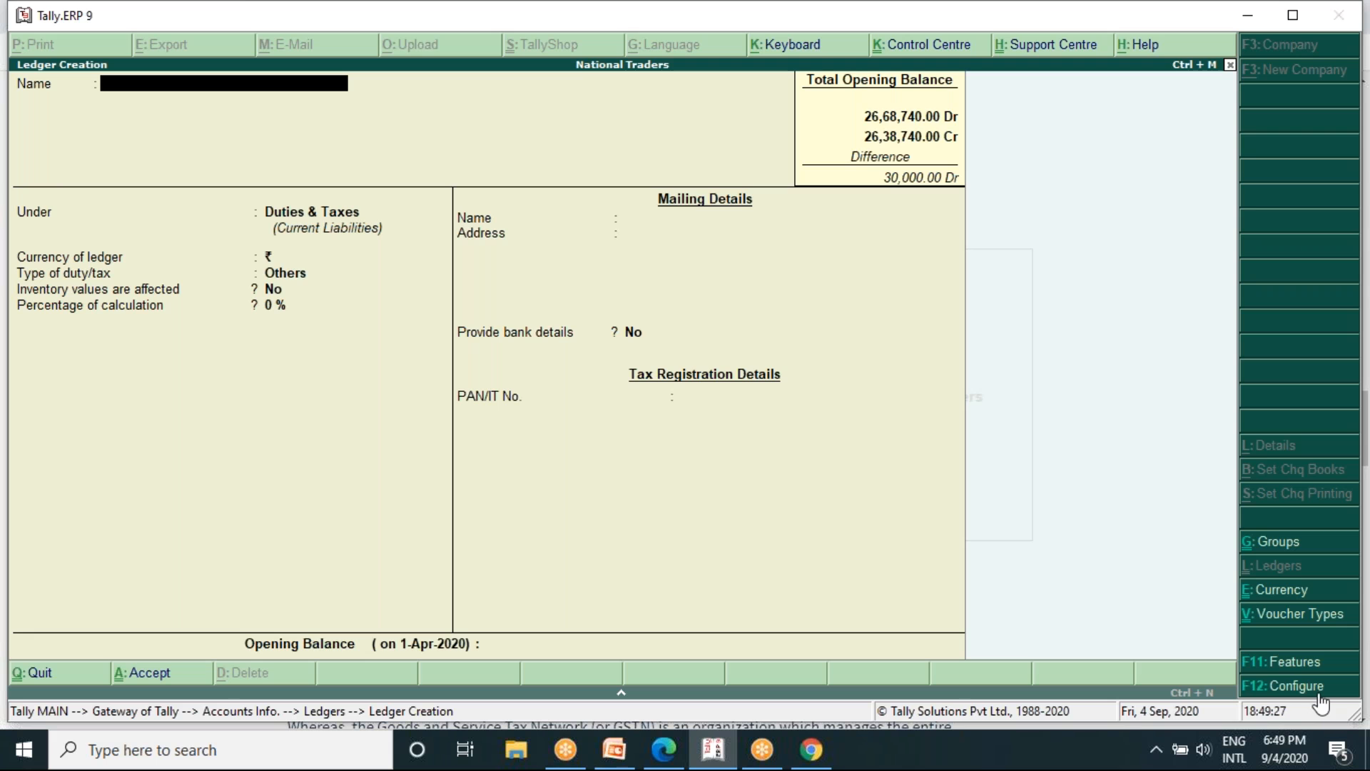
- Examine the advanced information and state options in the ledger creation configuration, and leave it
click(1285, 685)
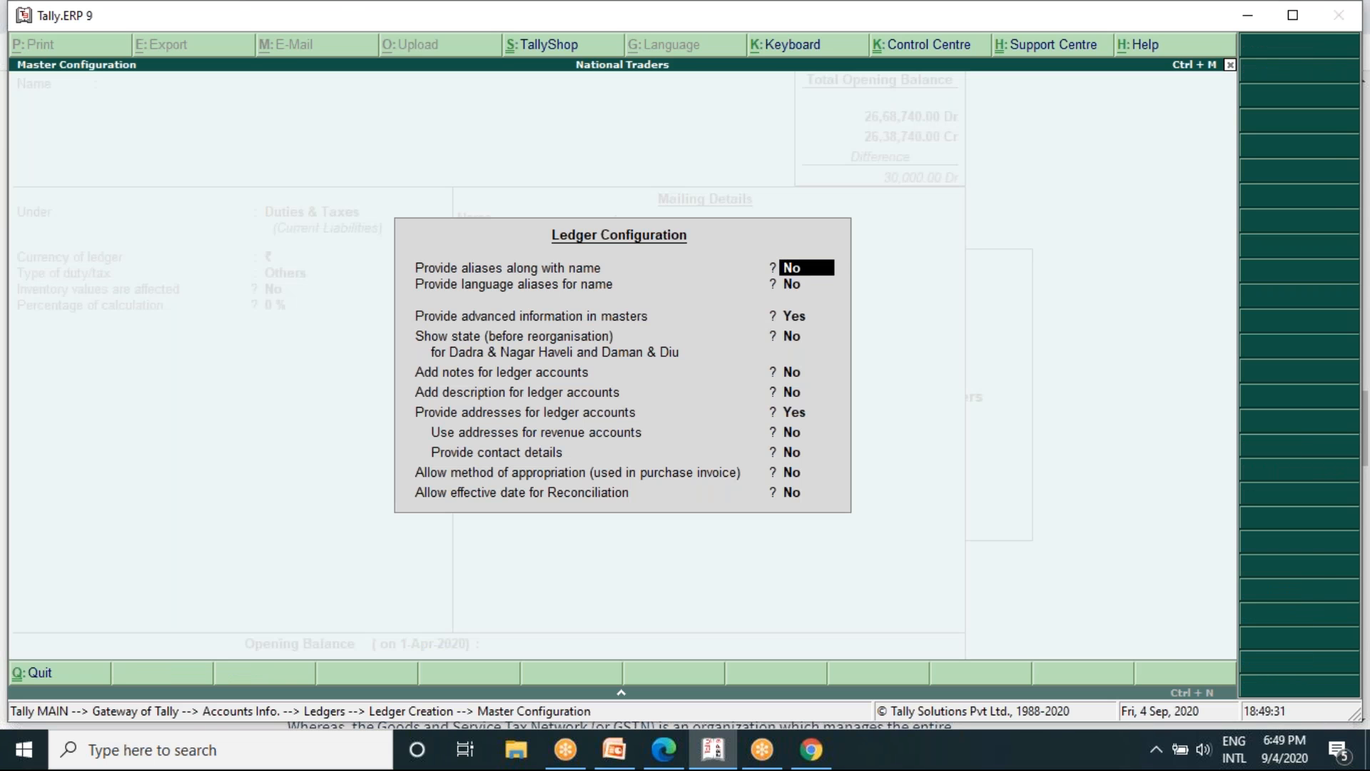
key(Down)
key(Down)
key(Down)
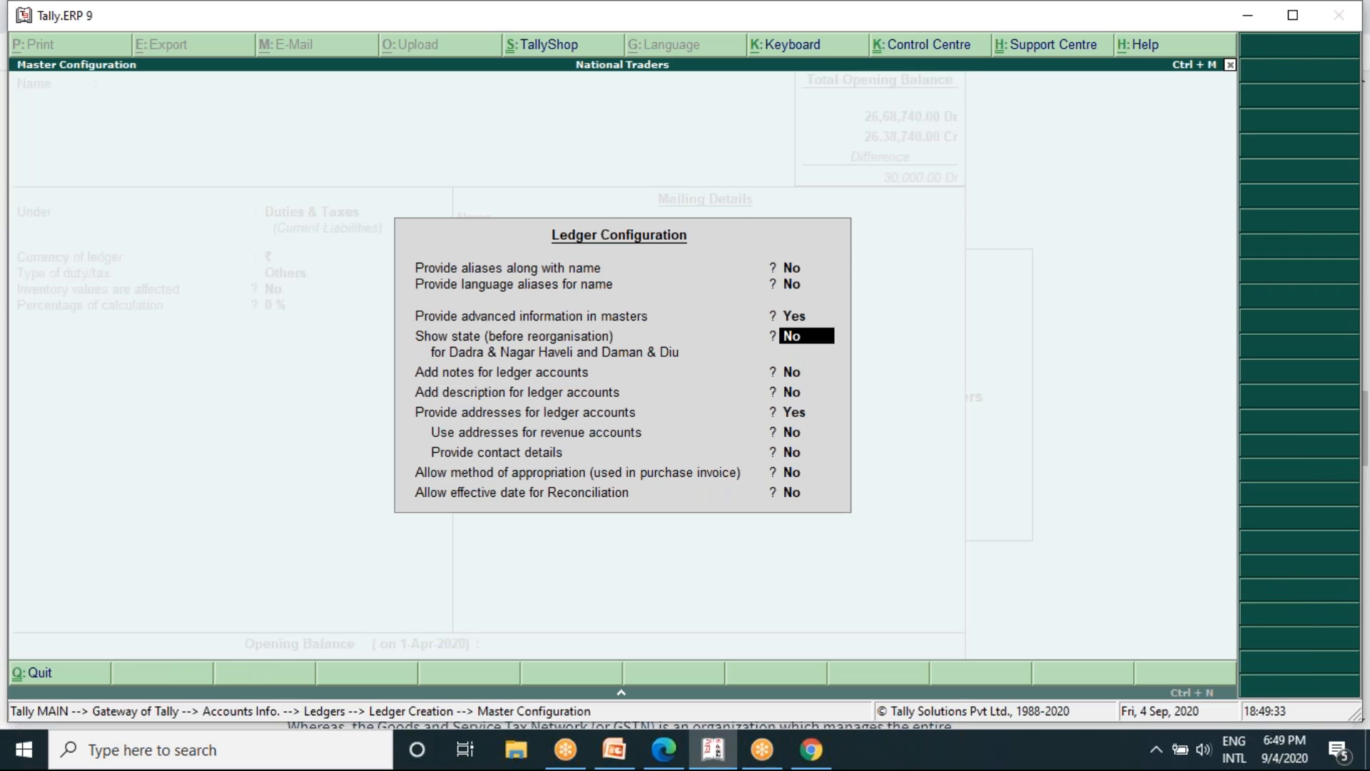
key(Up)
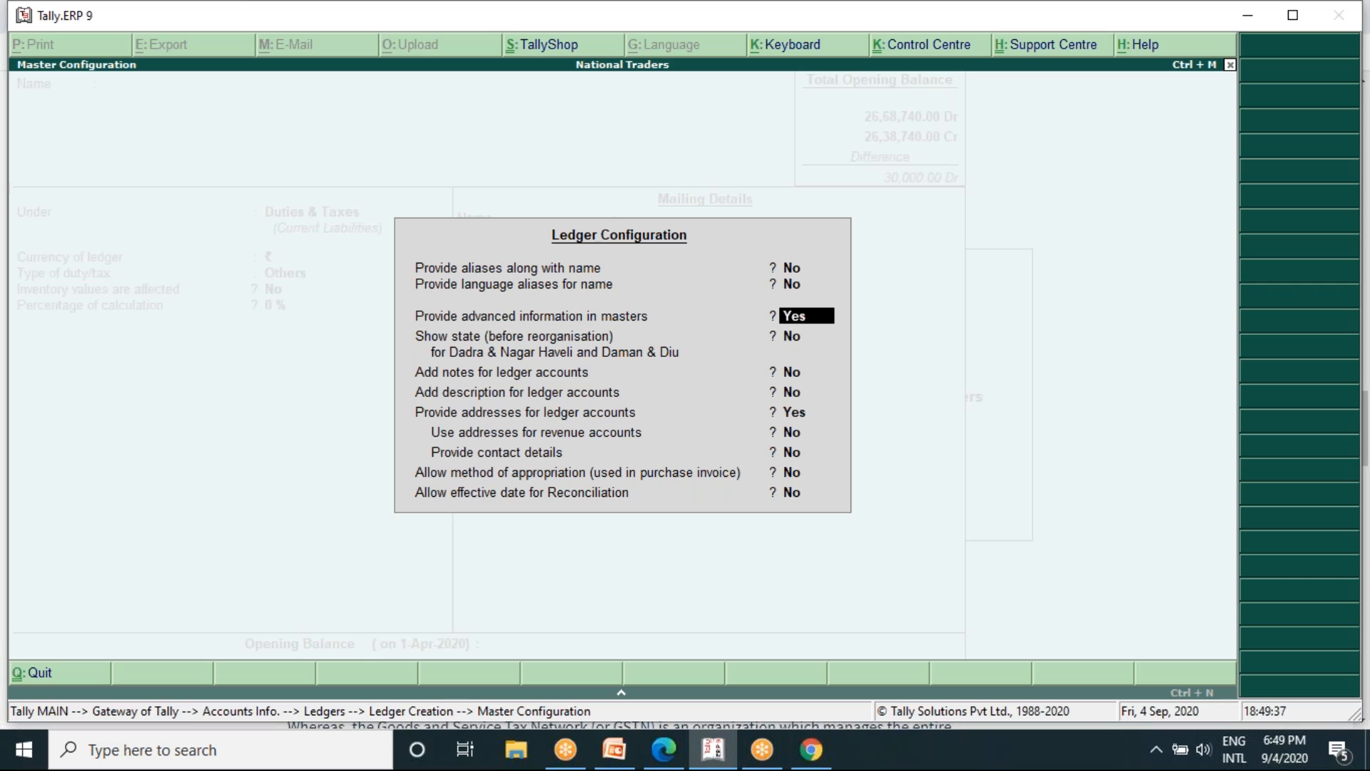
key(BackSpace)
key(Escape)
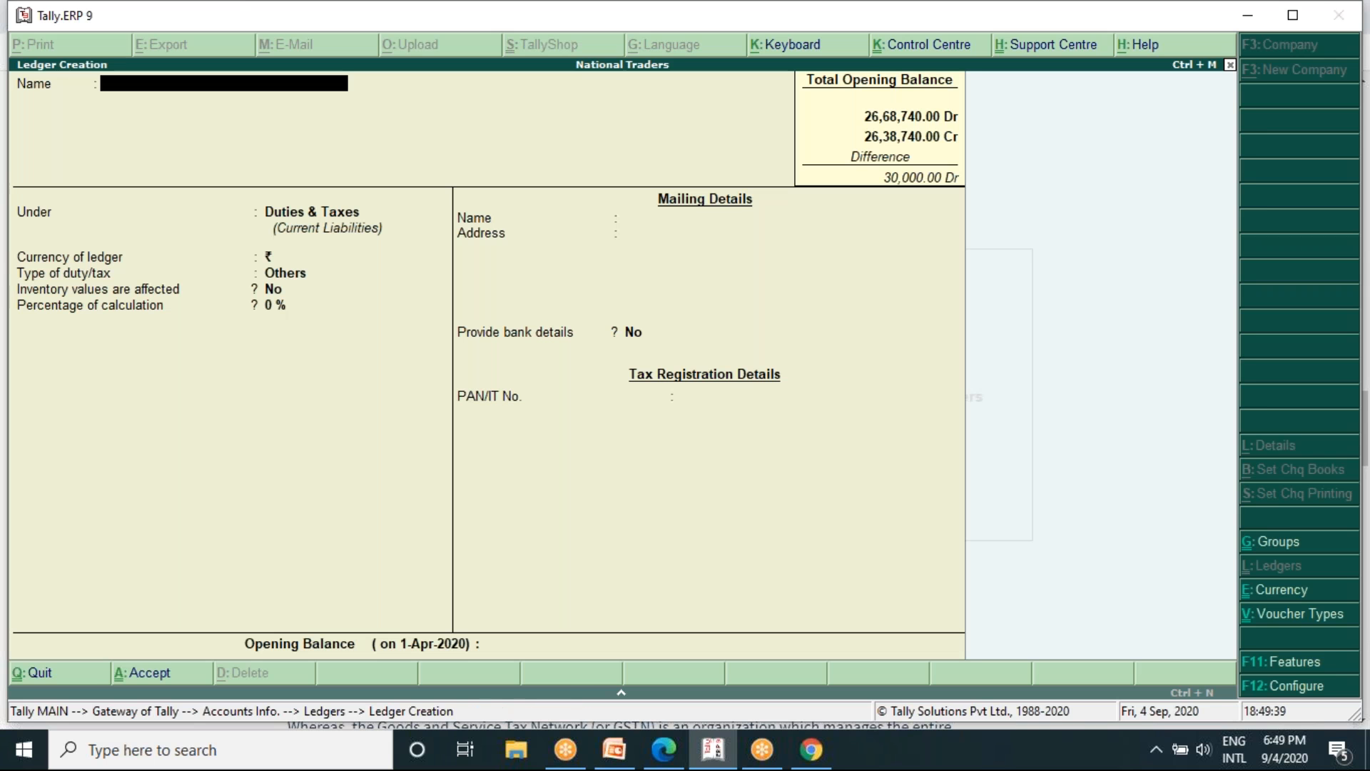
- Try to enable Goods and Services Tax in the company's Statutory and Taxation features and open its GST details
click(1296, 664)
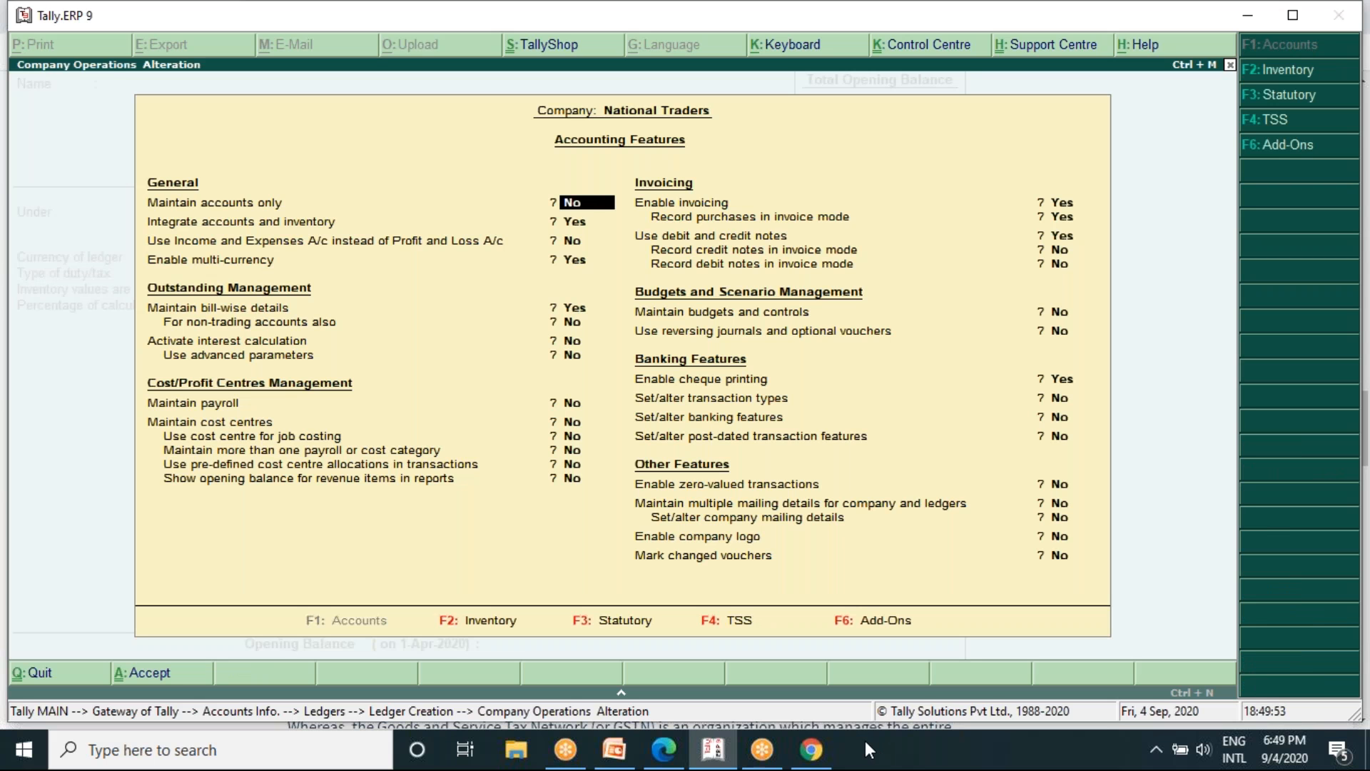
key(XF86AudioRaiseVolume)
key(F3)
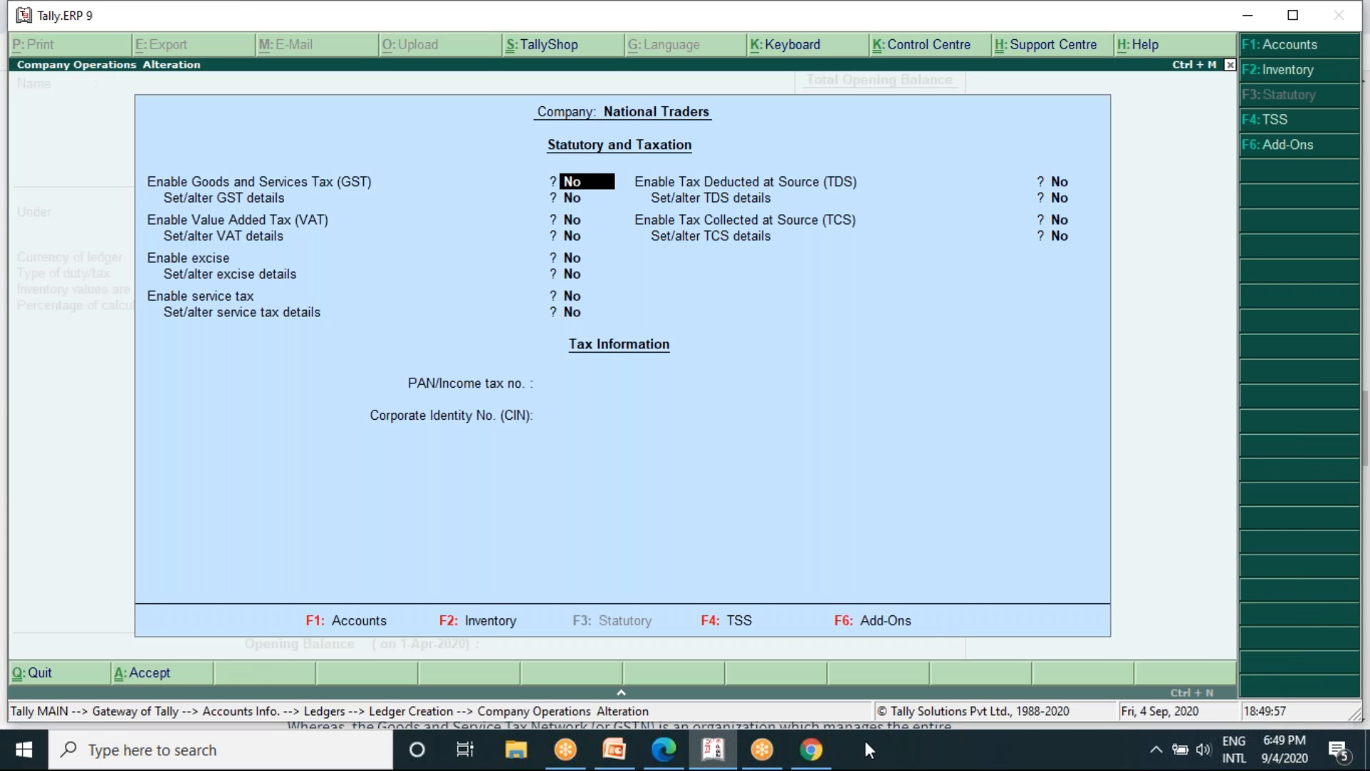
text(y)
key(Return)
text(y)
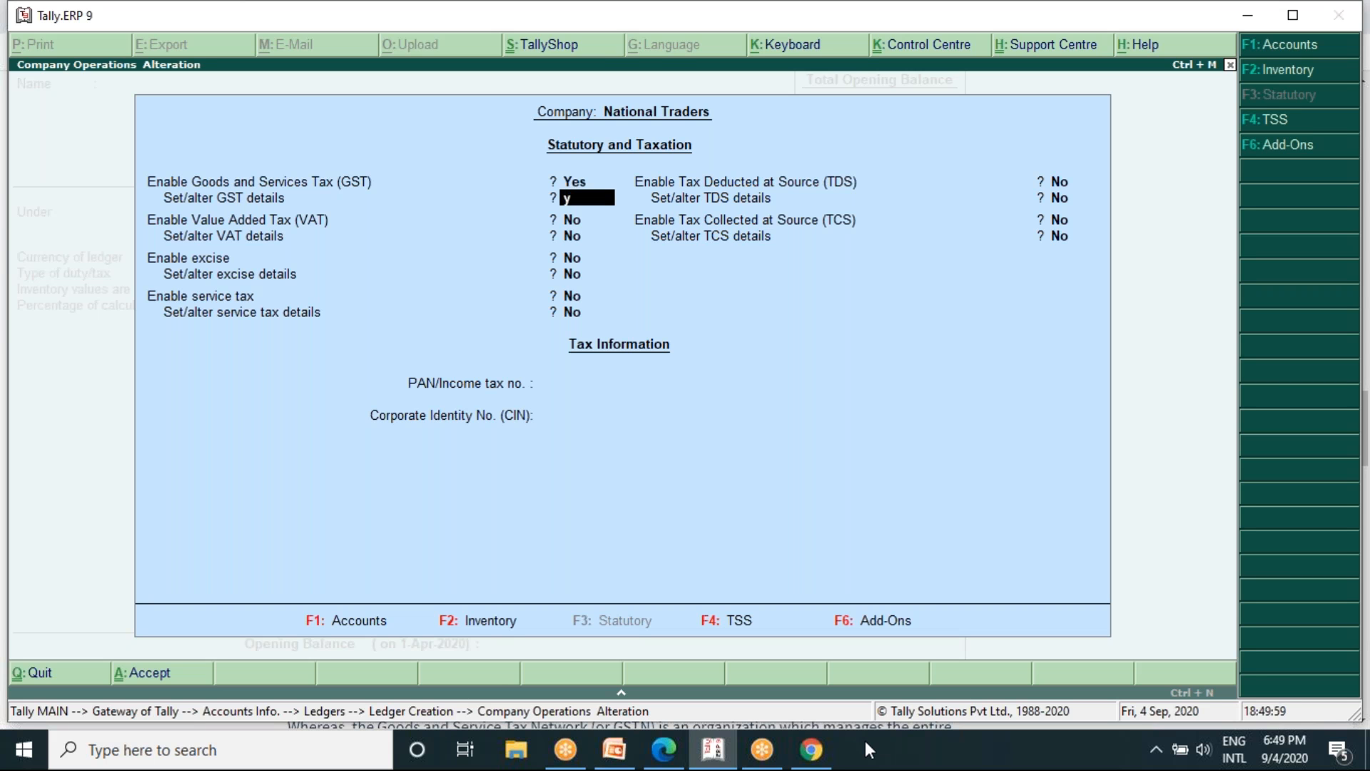
key(Return)
- Change the periodicity of GSTR1 to Monthly, keeping the e-Way Bill and tax liability settings
key(Return)
key(Return)
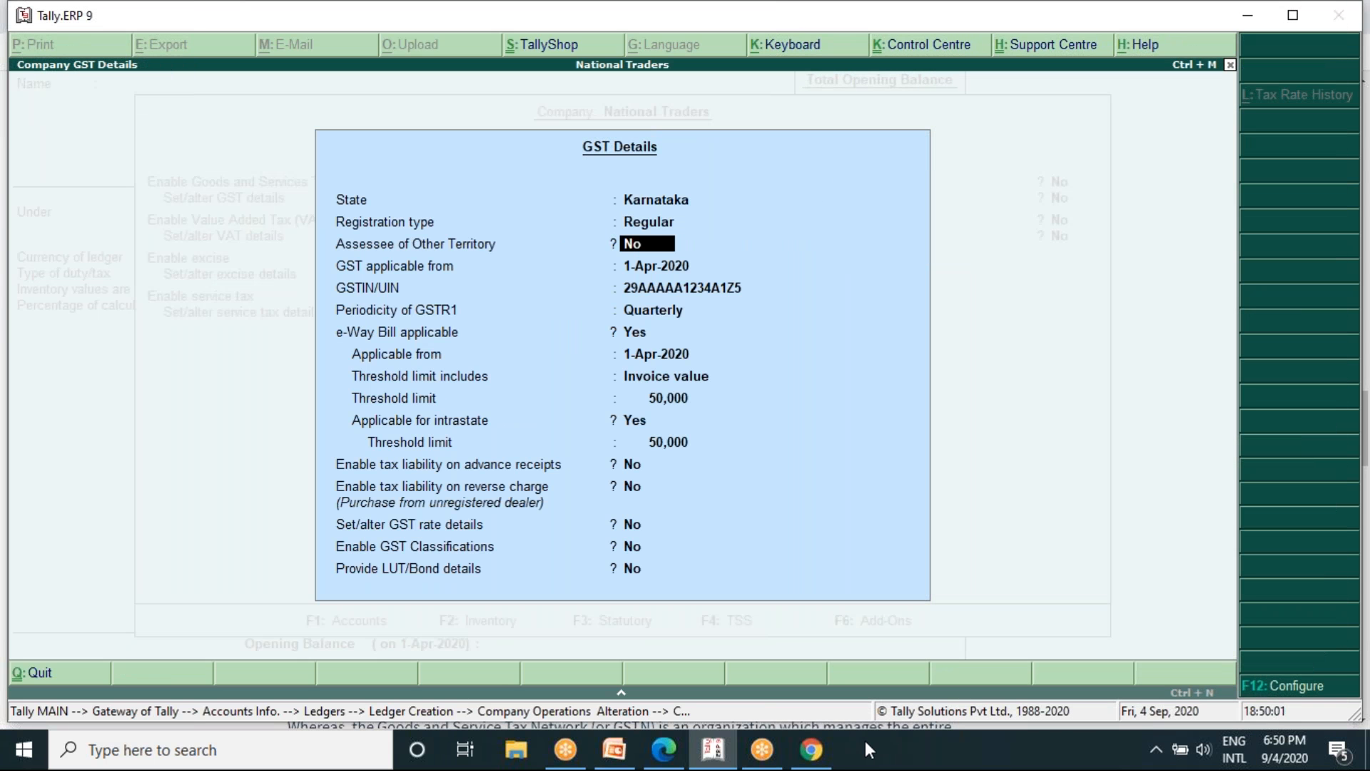
key(Return)
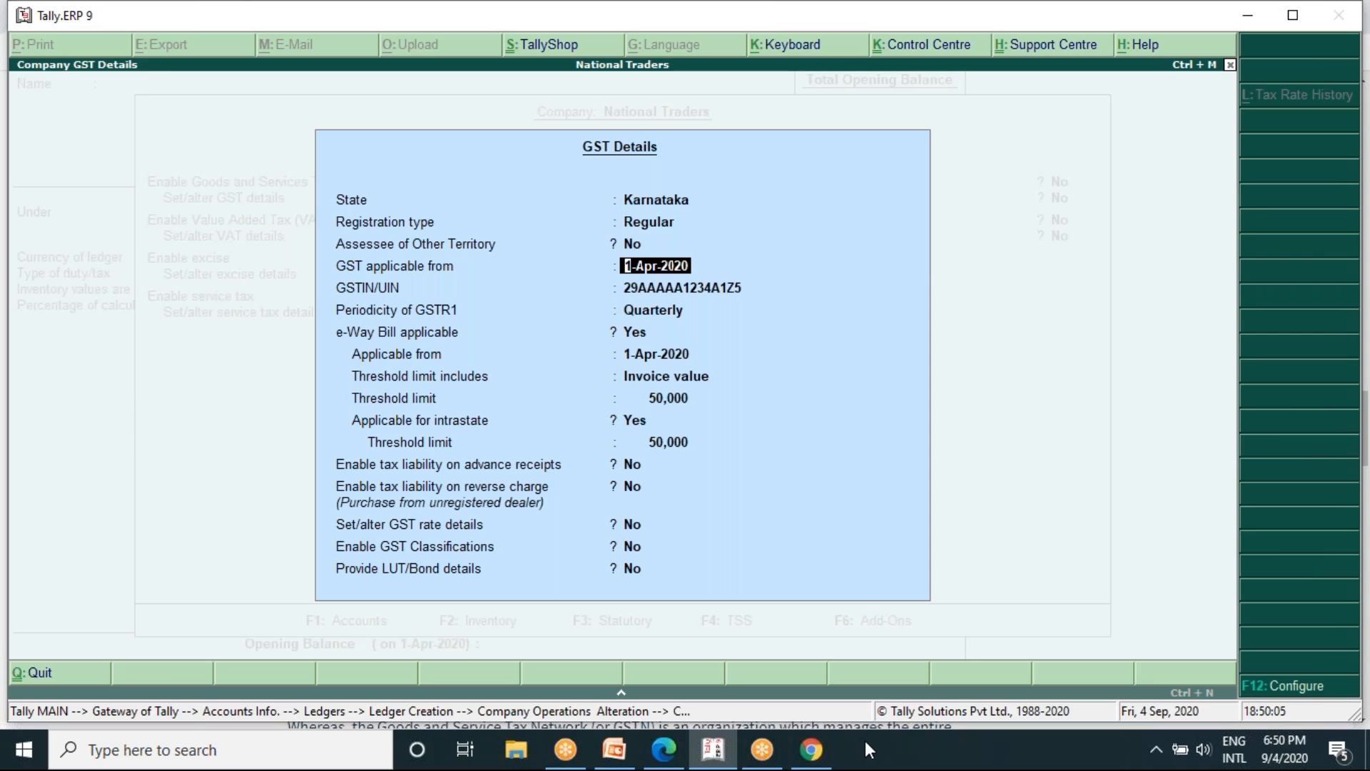
key(Return)
key(Return)
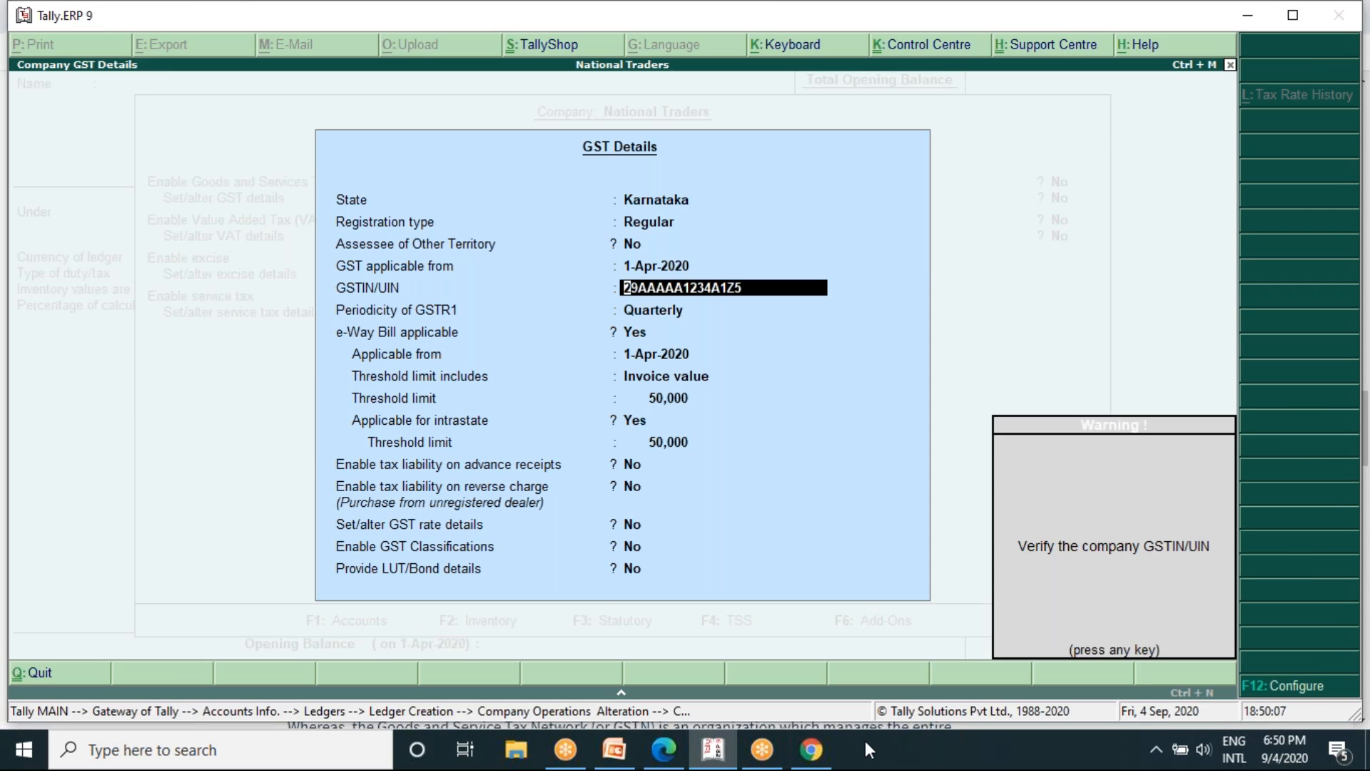
key(Return)
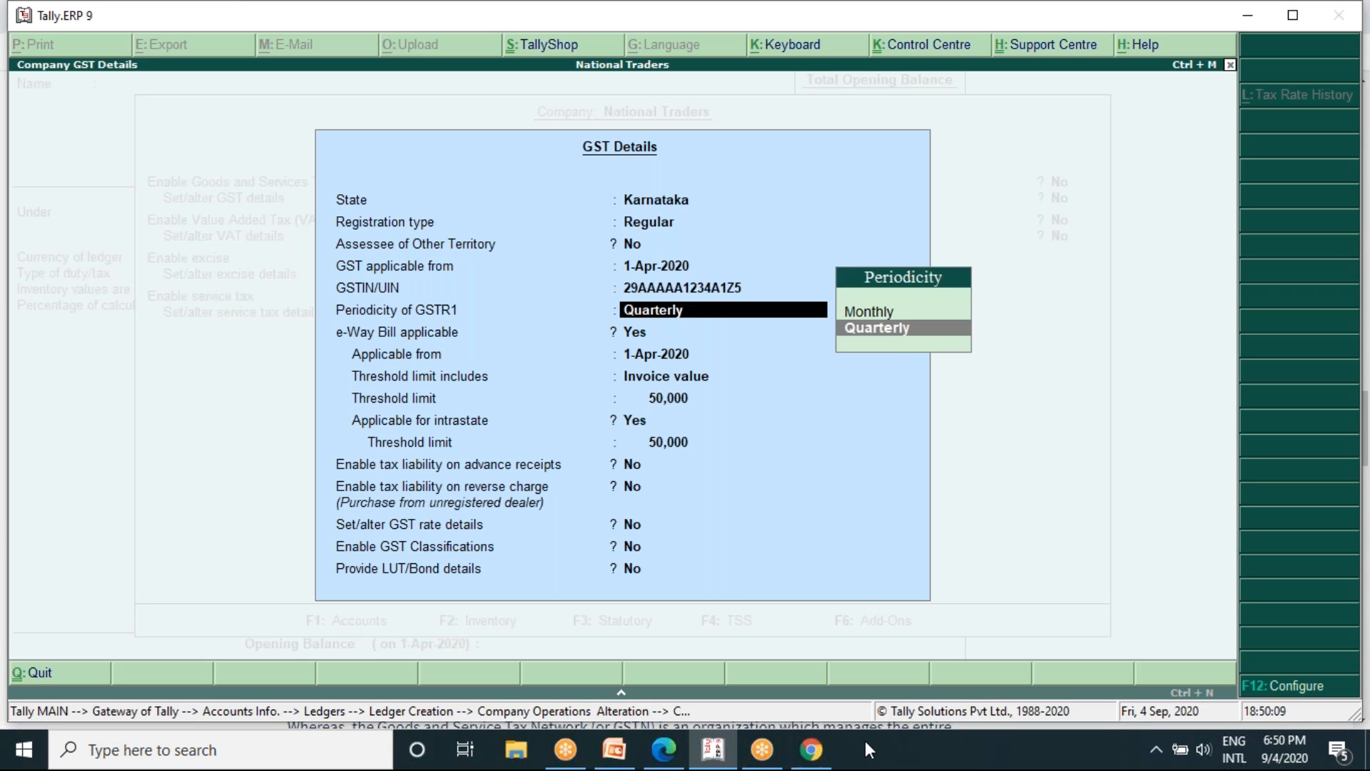
key(Up)
key(Return)
key(Return)
key(Return)
key(Return)
key(Return)
key(Return)
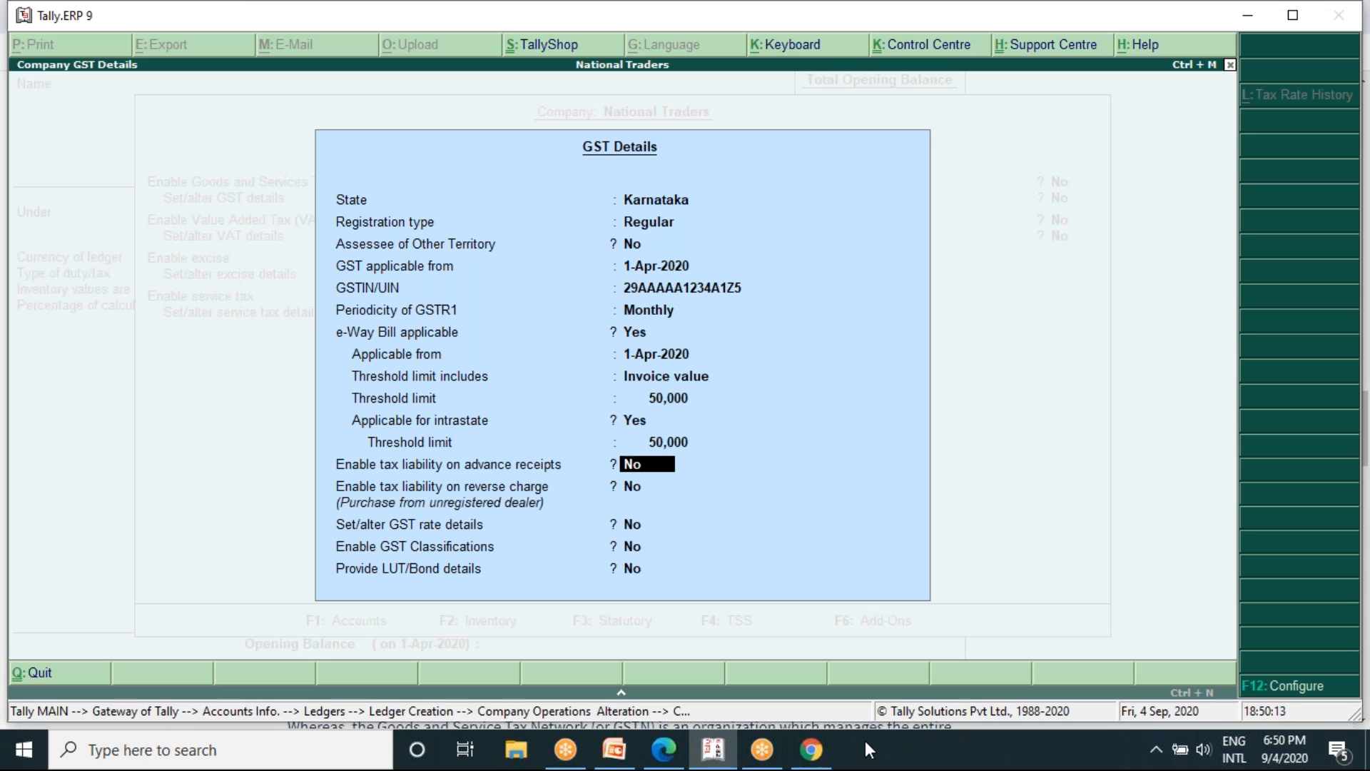
key(Return)
key(Return)
key(Return)
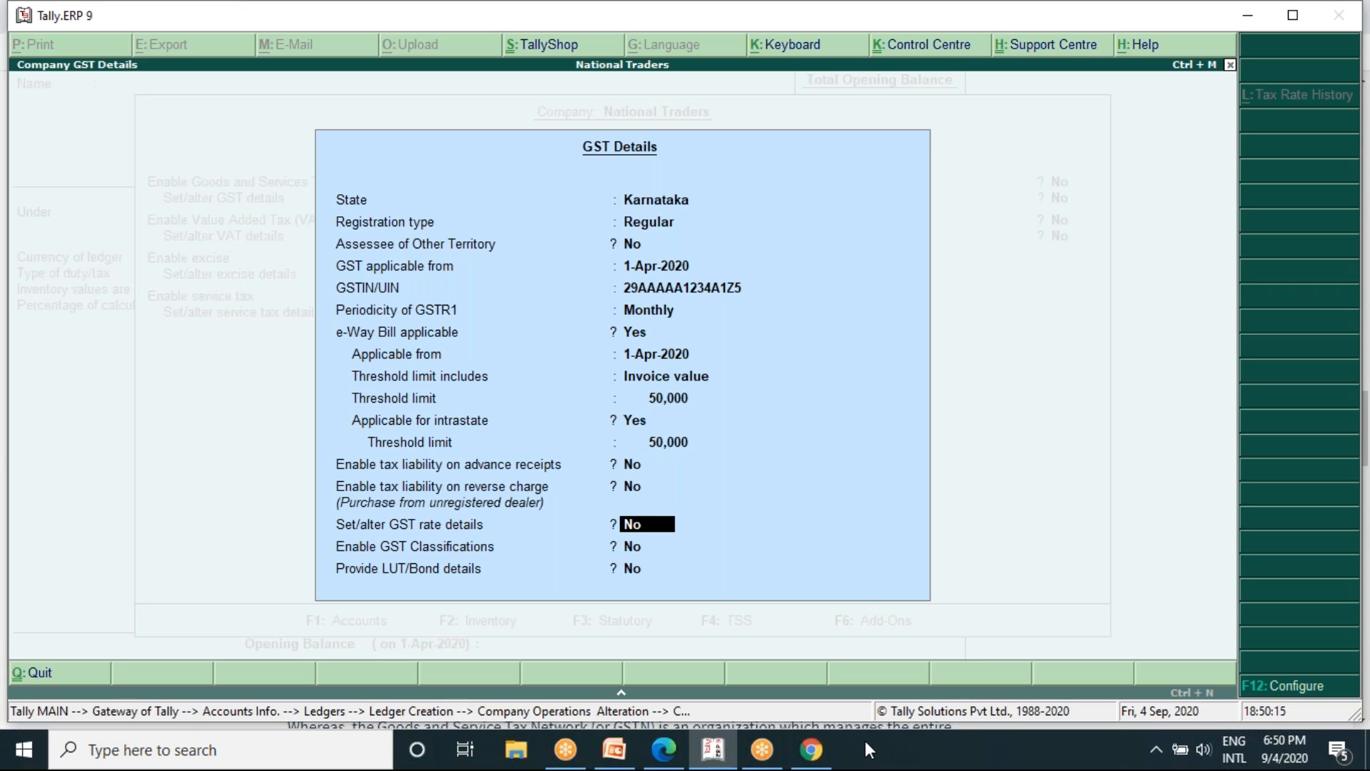
- Set the GST rate details option to Yes, leave the rate form blank, and accept the company GST details
key(Up)
text(y)
key(Return)
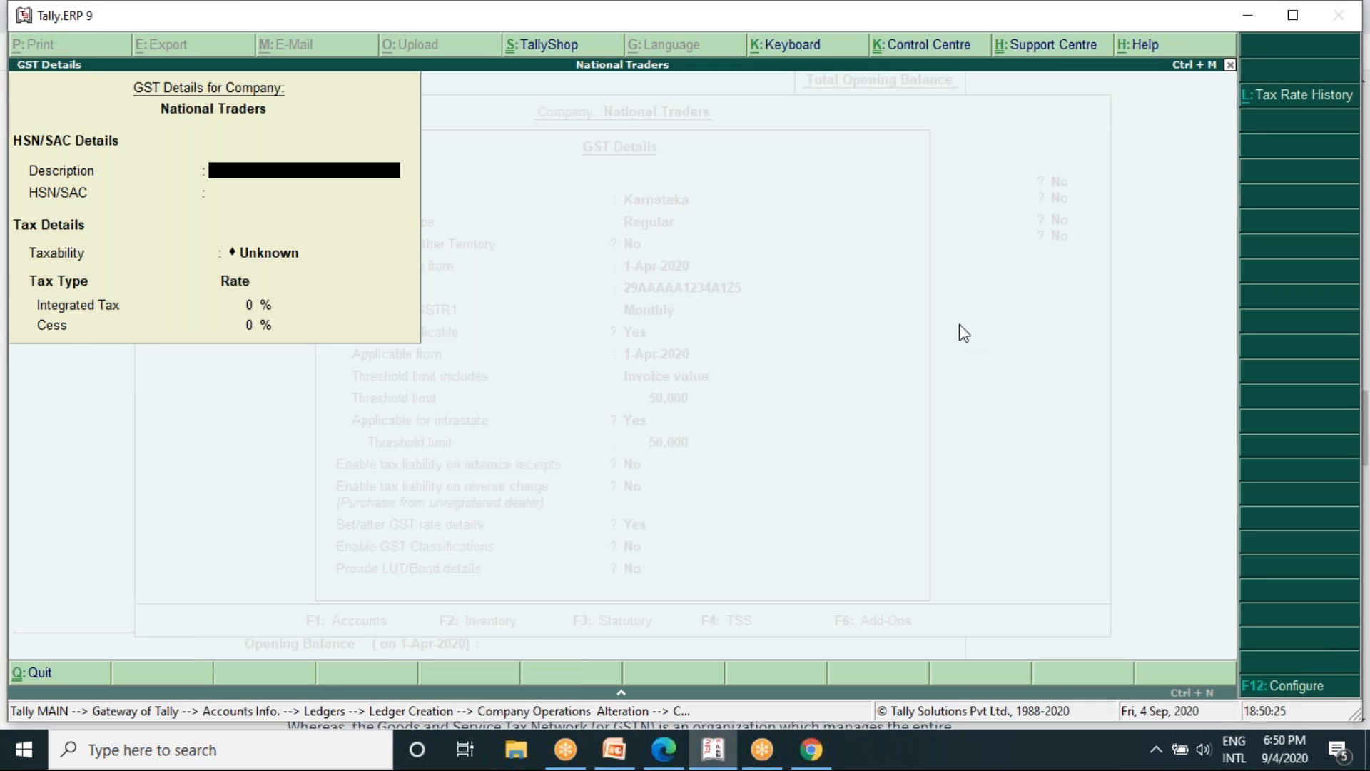
key(Escape)
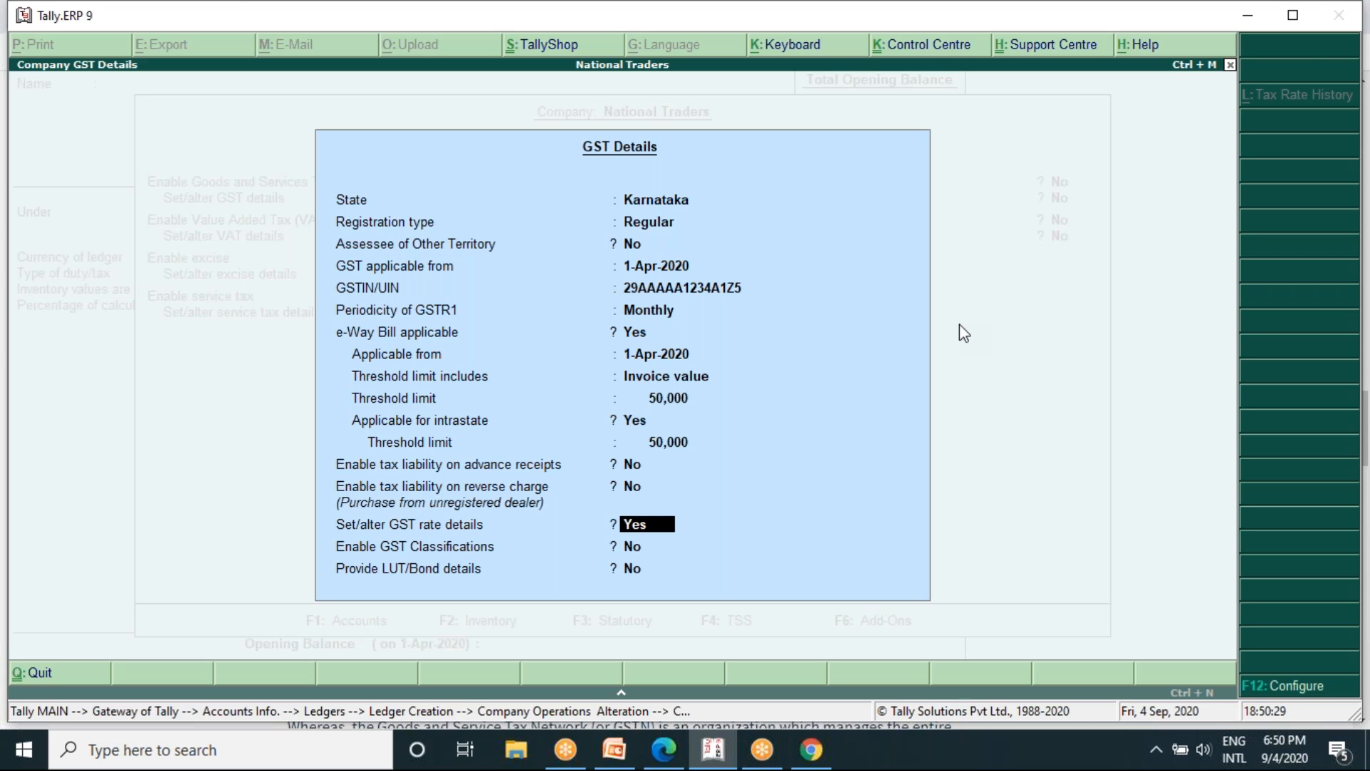
key(ctrl+a)
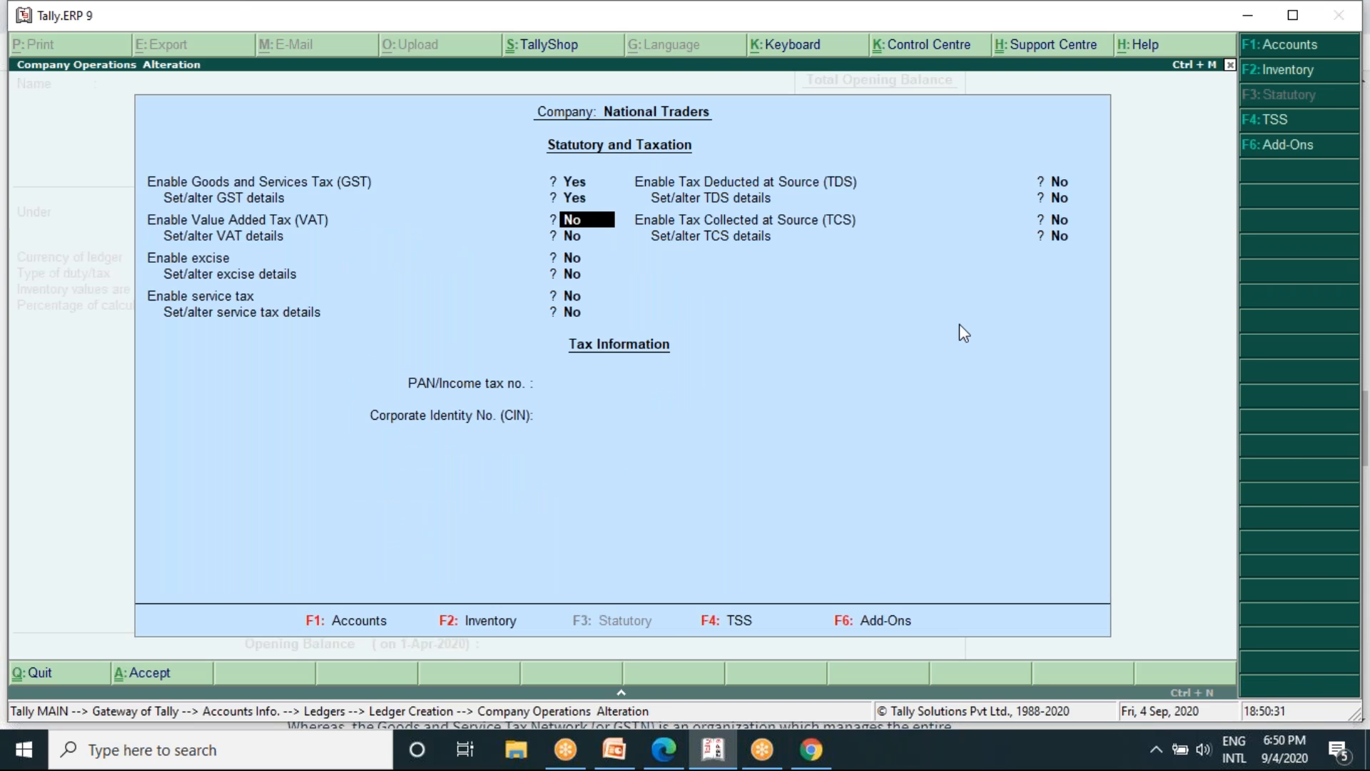
- Quit the statutory features and the ledger creation without saving, and return to the Gateway of Tally
key(Escape)
key(y)
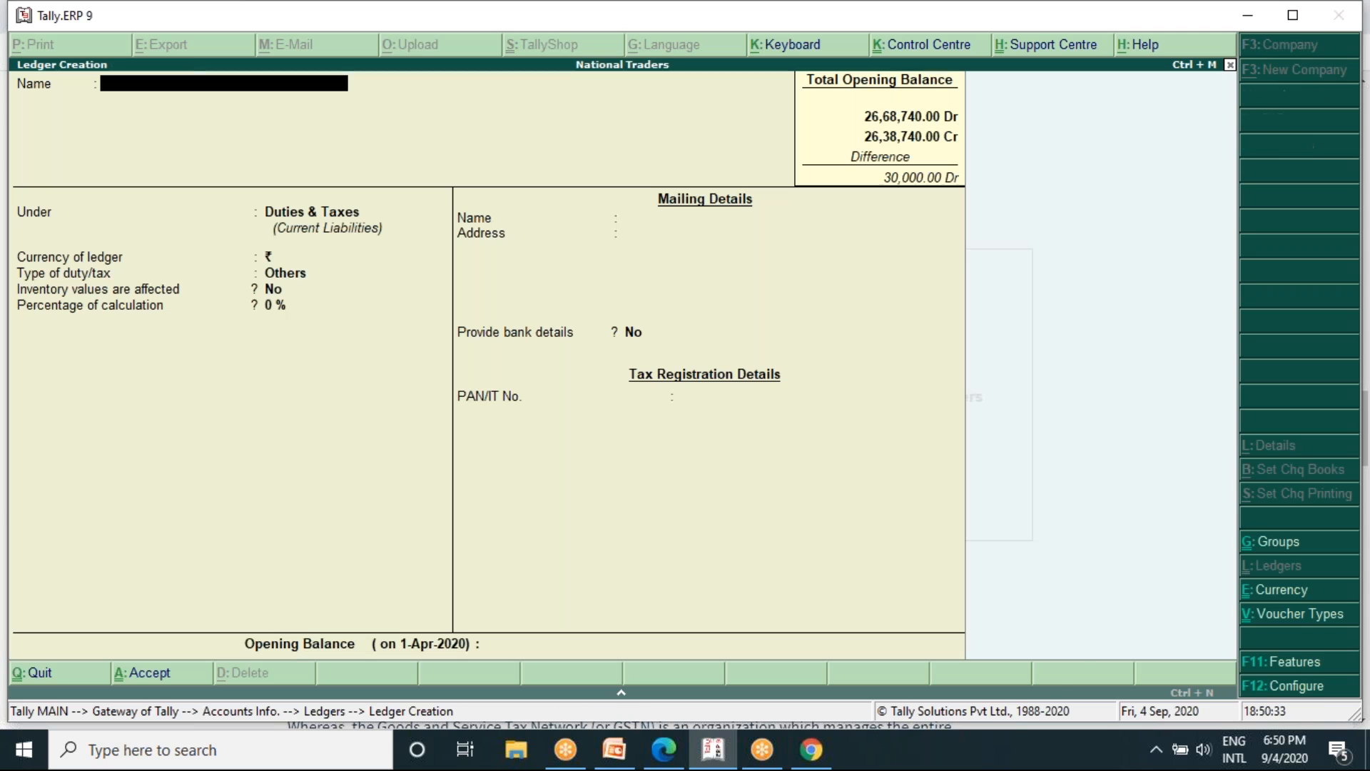
key(Escape)
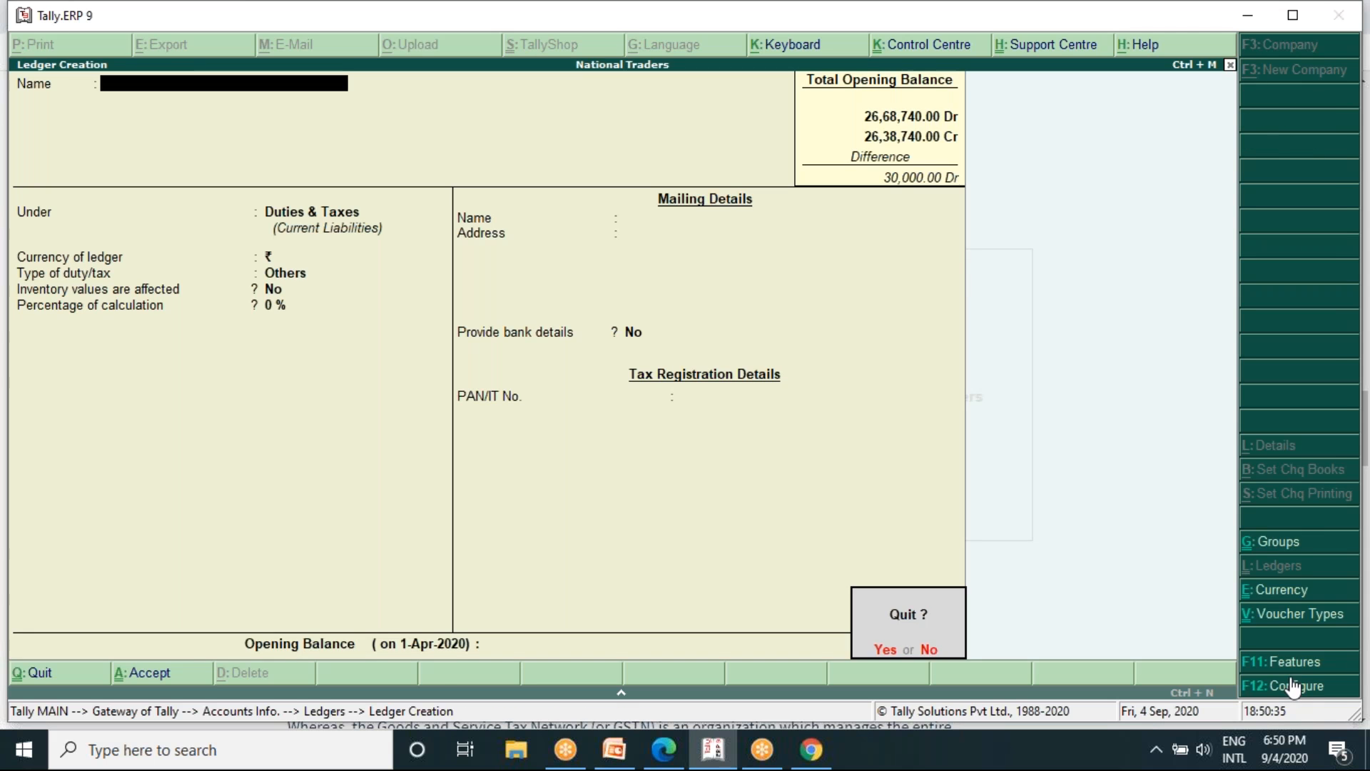
key(y)
key(Escape)
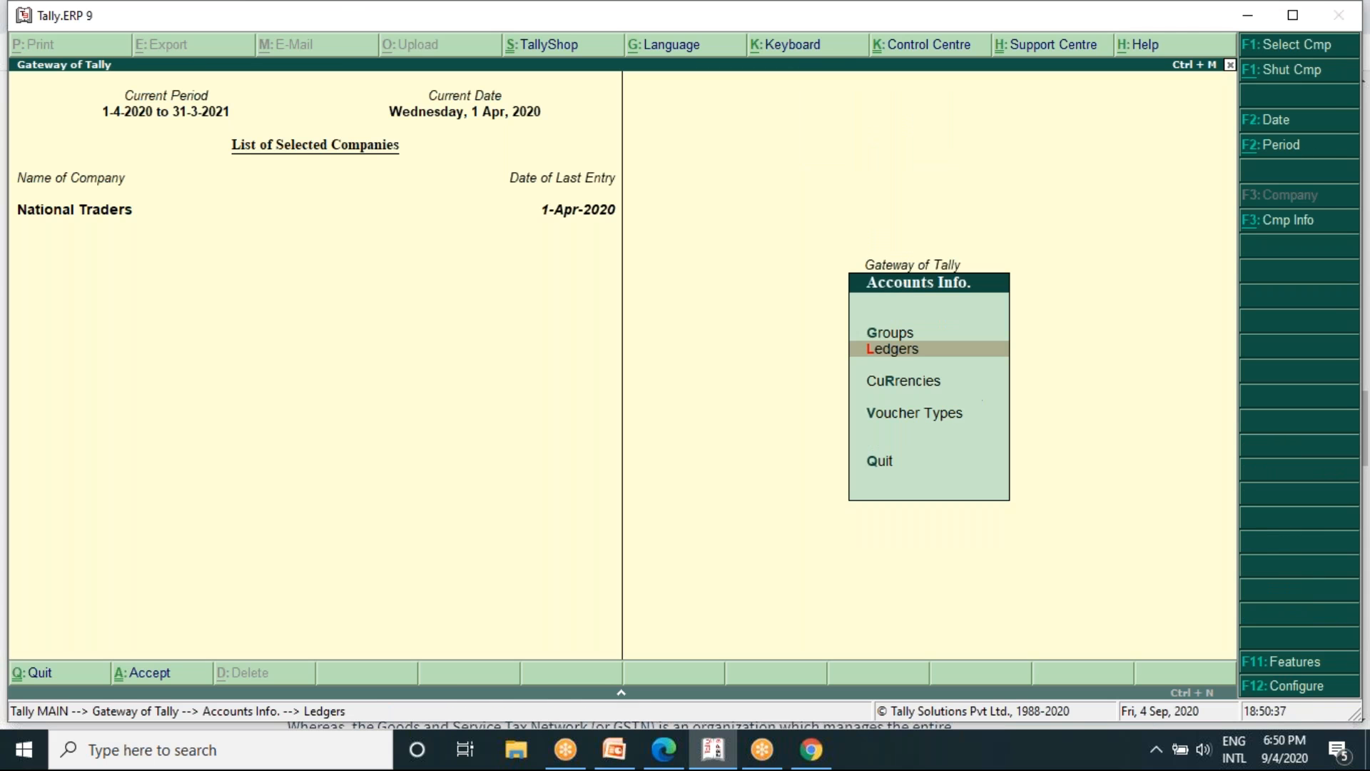
key(Escape)
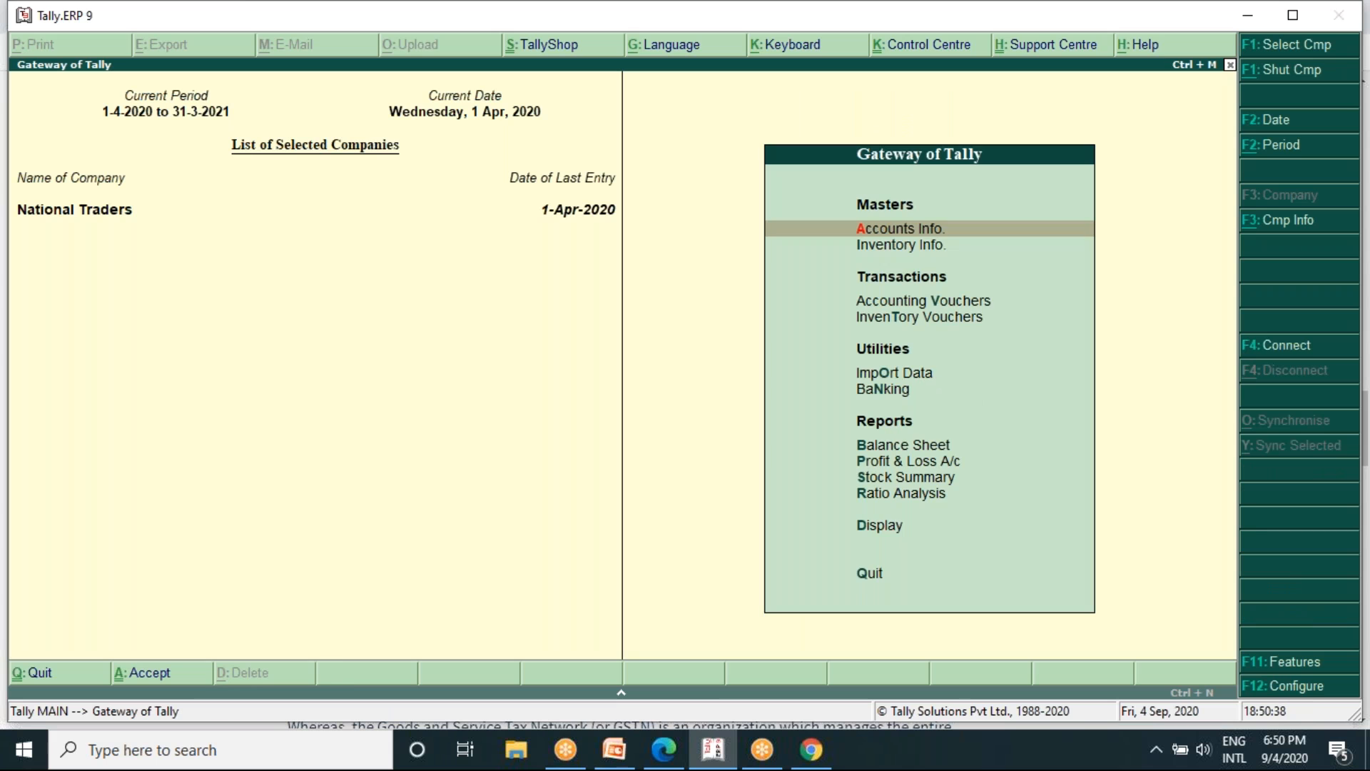
- Enable Goods and Services Tax in the company's Statutory & Taxation features and open the GST details for alteration
click(1272, 664)
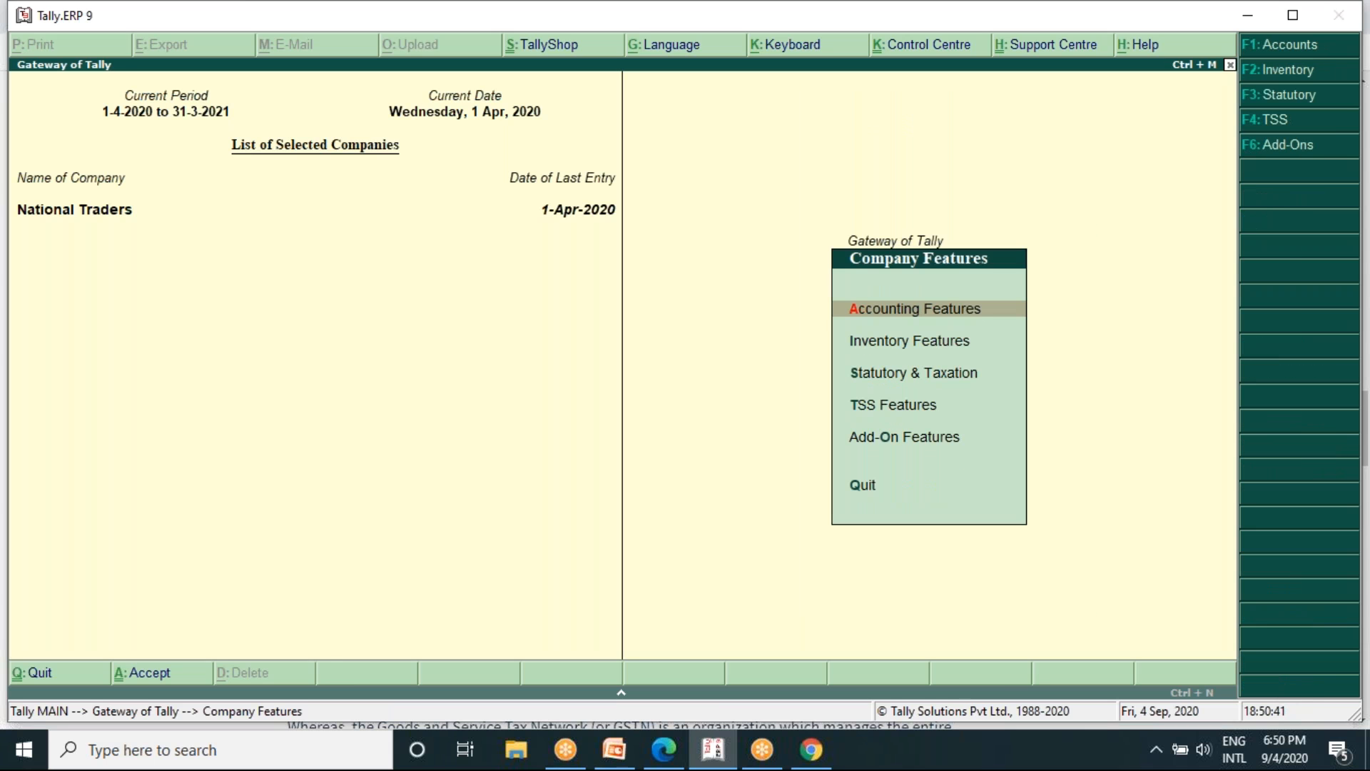
key(Down)
key(Down)
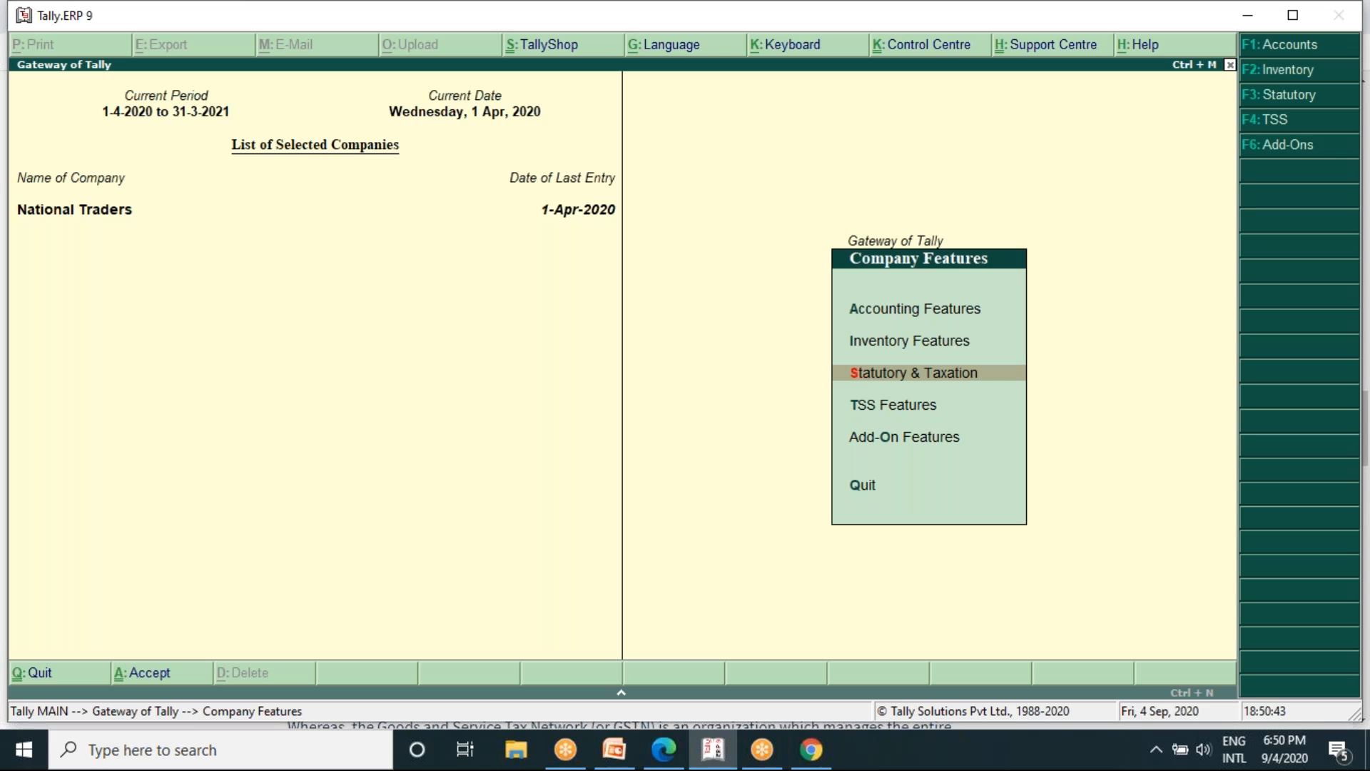
key(Return)
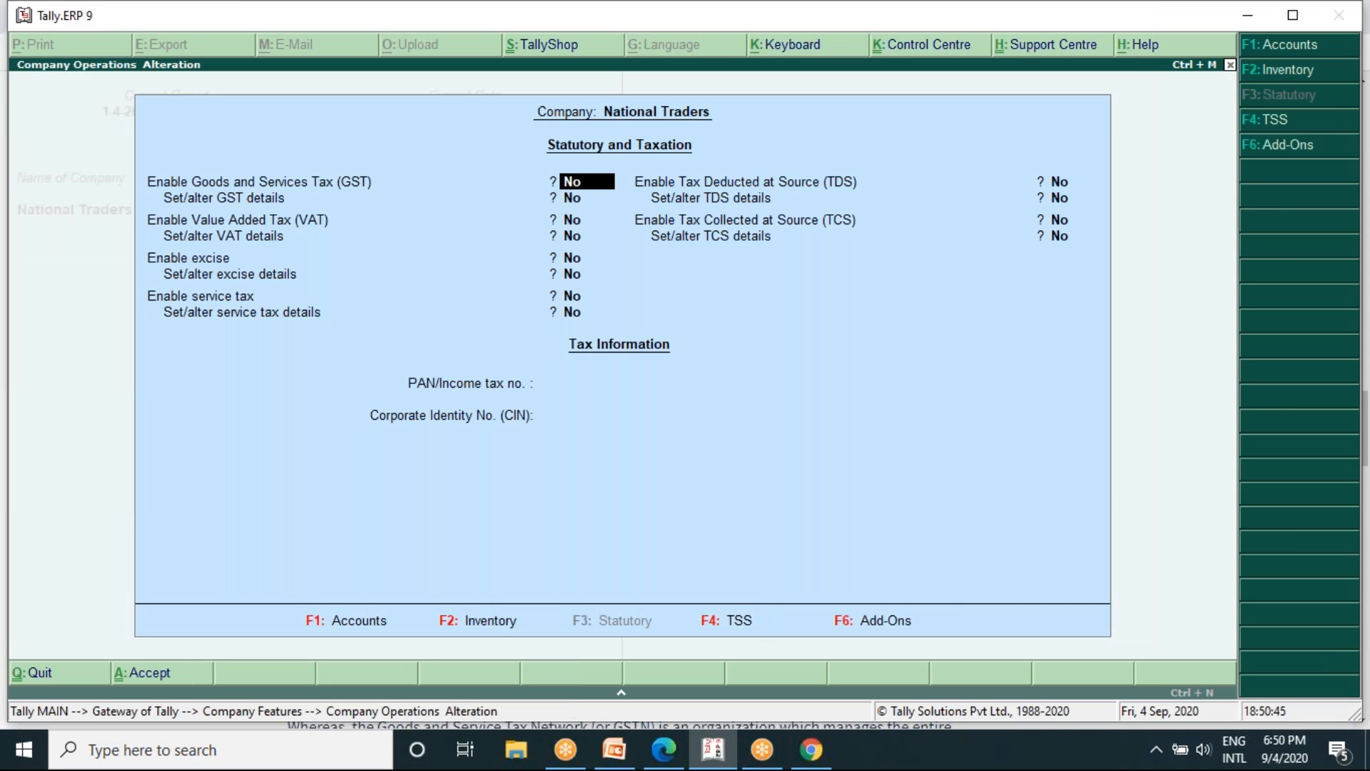
text(y)
key(Return)
text(y)
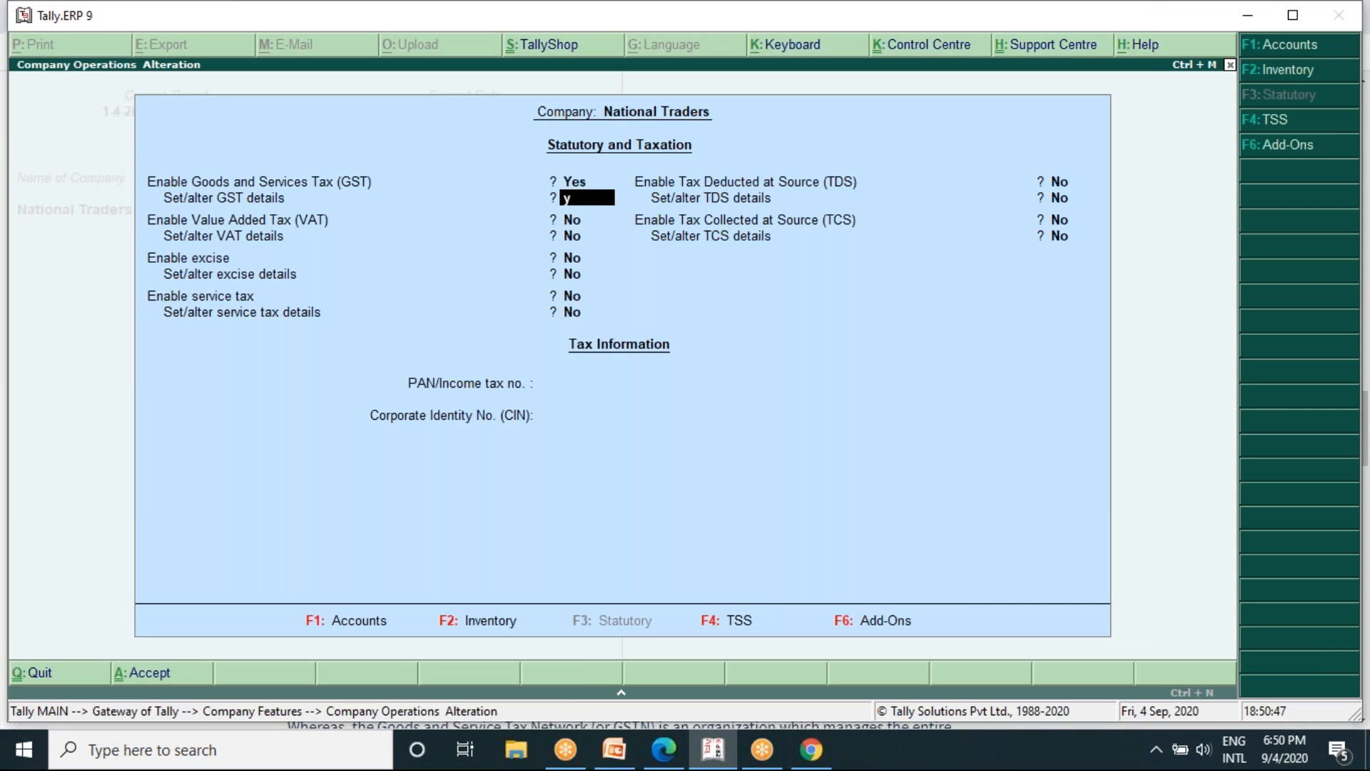
key(Return)
key(Return)
key(Return)
key(Return)
key(Return)
key(Return)
key(Return)
key(Return)
key(Return)
key(Return)
key(Return)
key(Return)
key(Return)
key(Return)
key(Return)
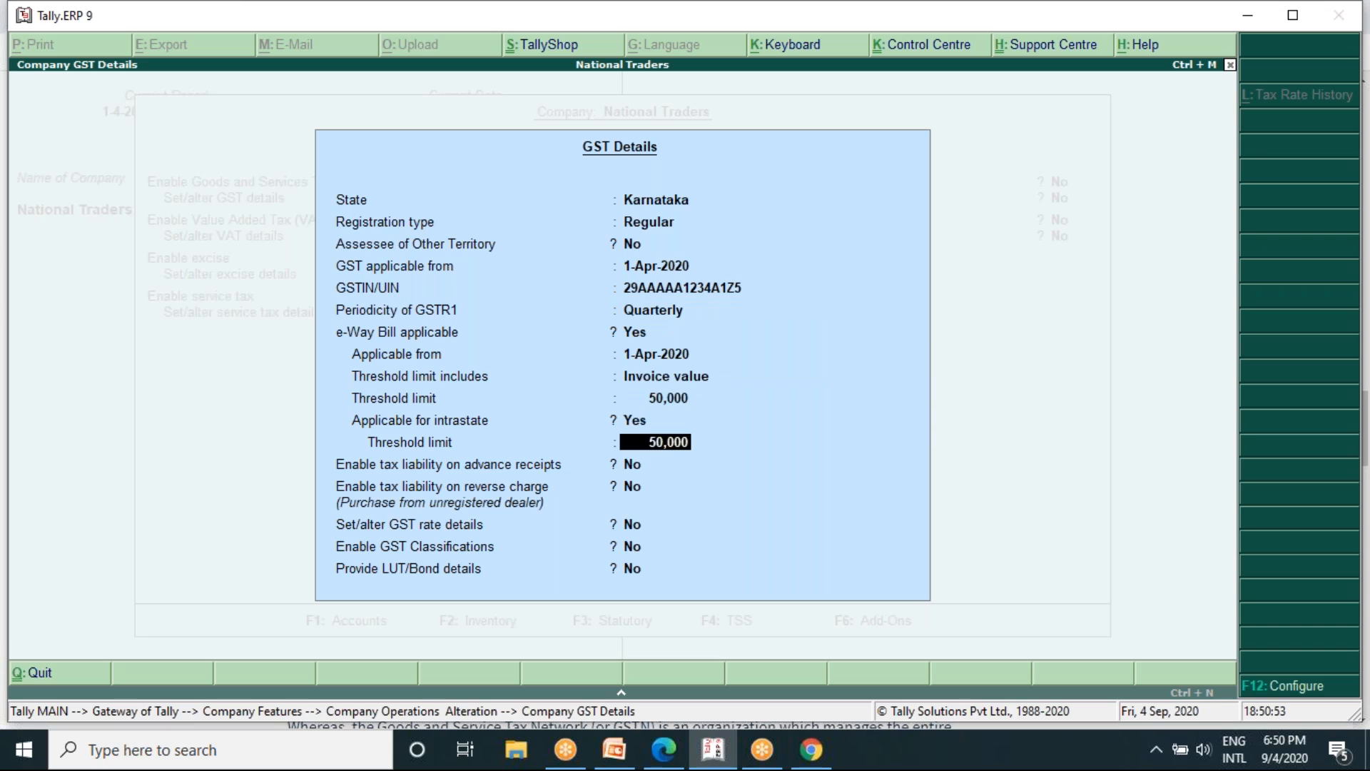
- Keep the prefilled registration, GSTR1 and e-Way Bill details, and set the GST rate details option to Yes to open the rate form
key(Return)
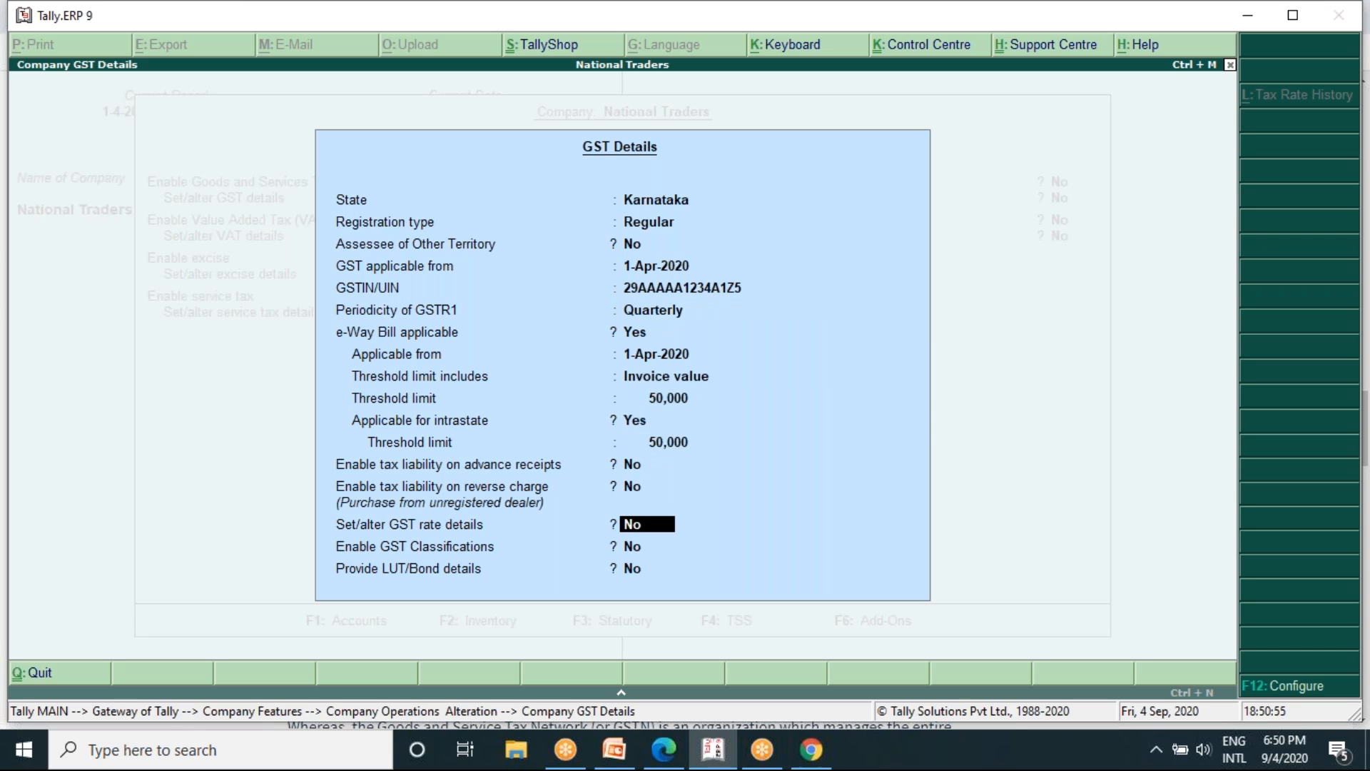
text(y)
key(Return)
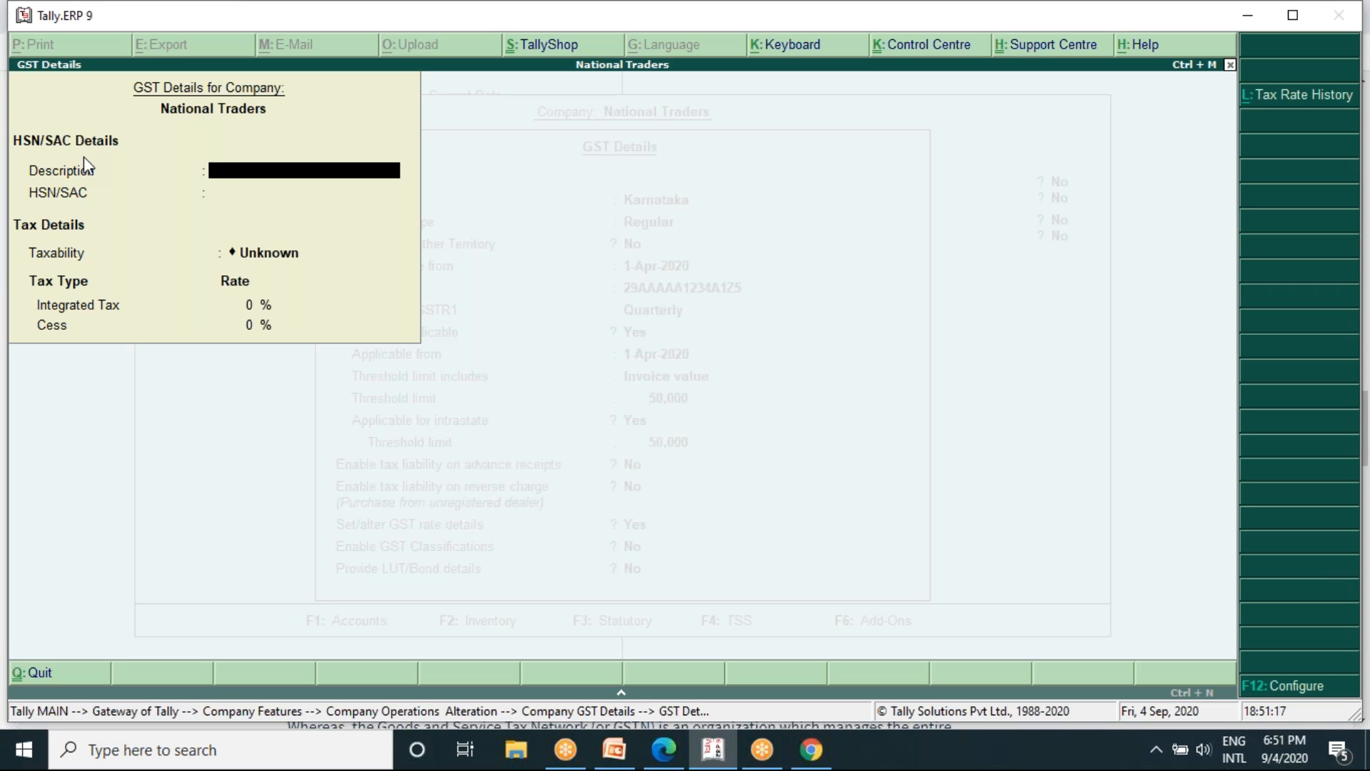
- Enter Computer as the description and 84713070 as the HSN/SAC code in the company's GST rate details
text(Computer)
key(Return)
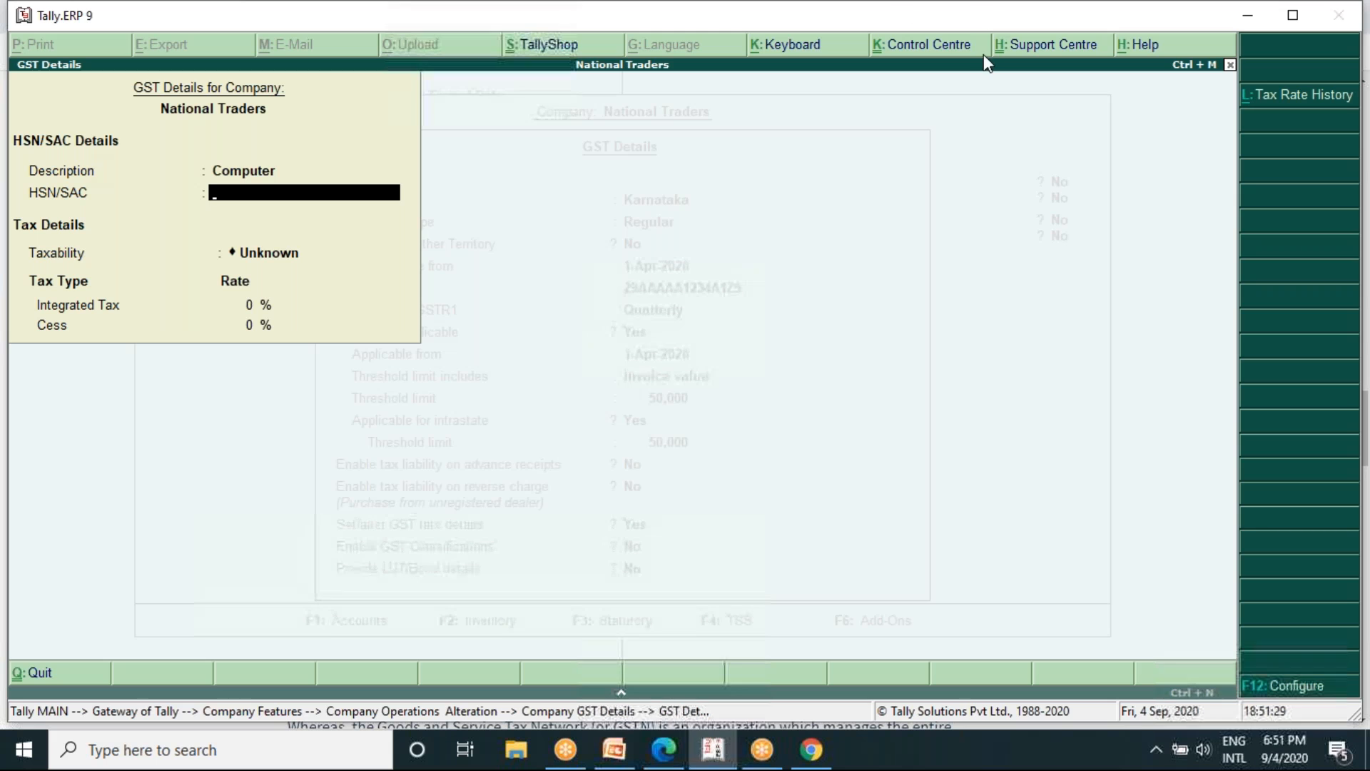
click(946, 36)
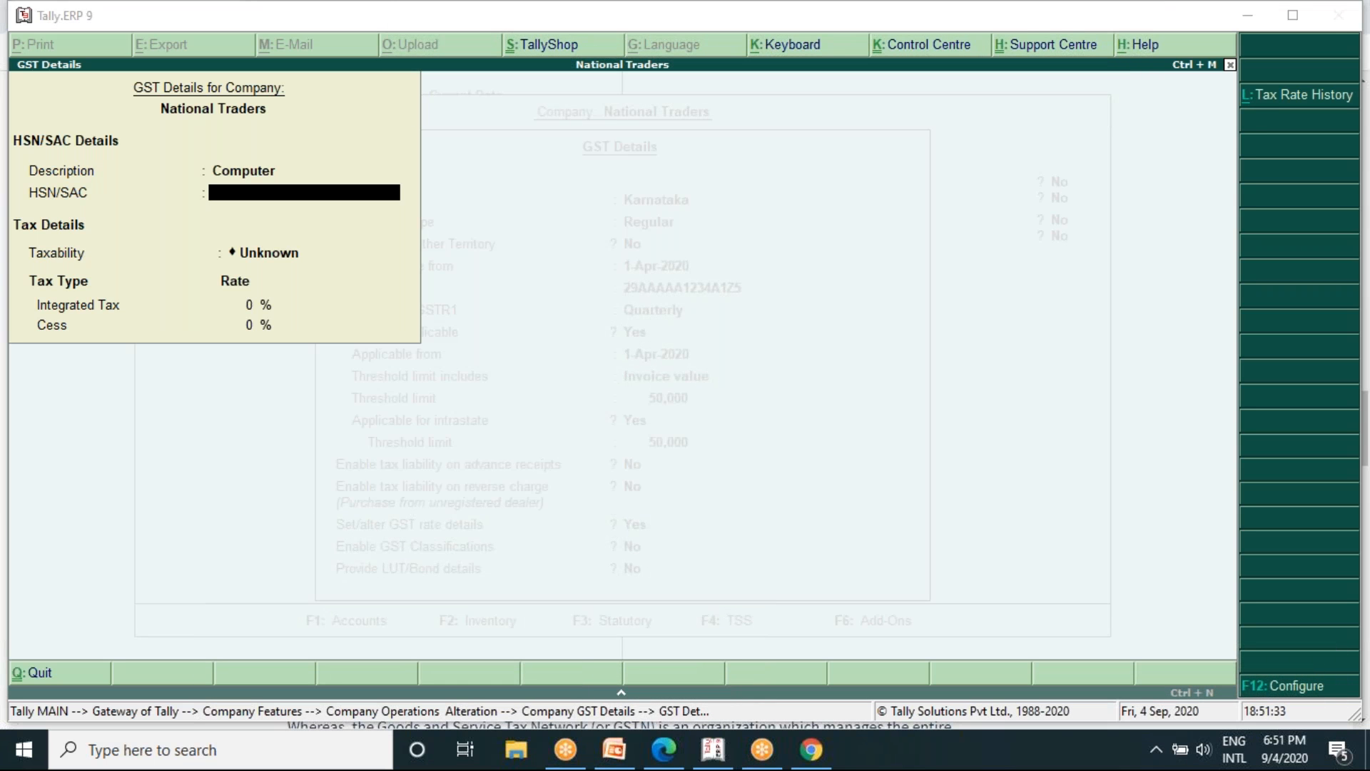
click(1024, 94)
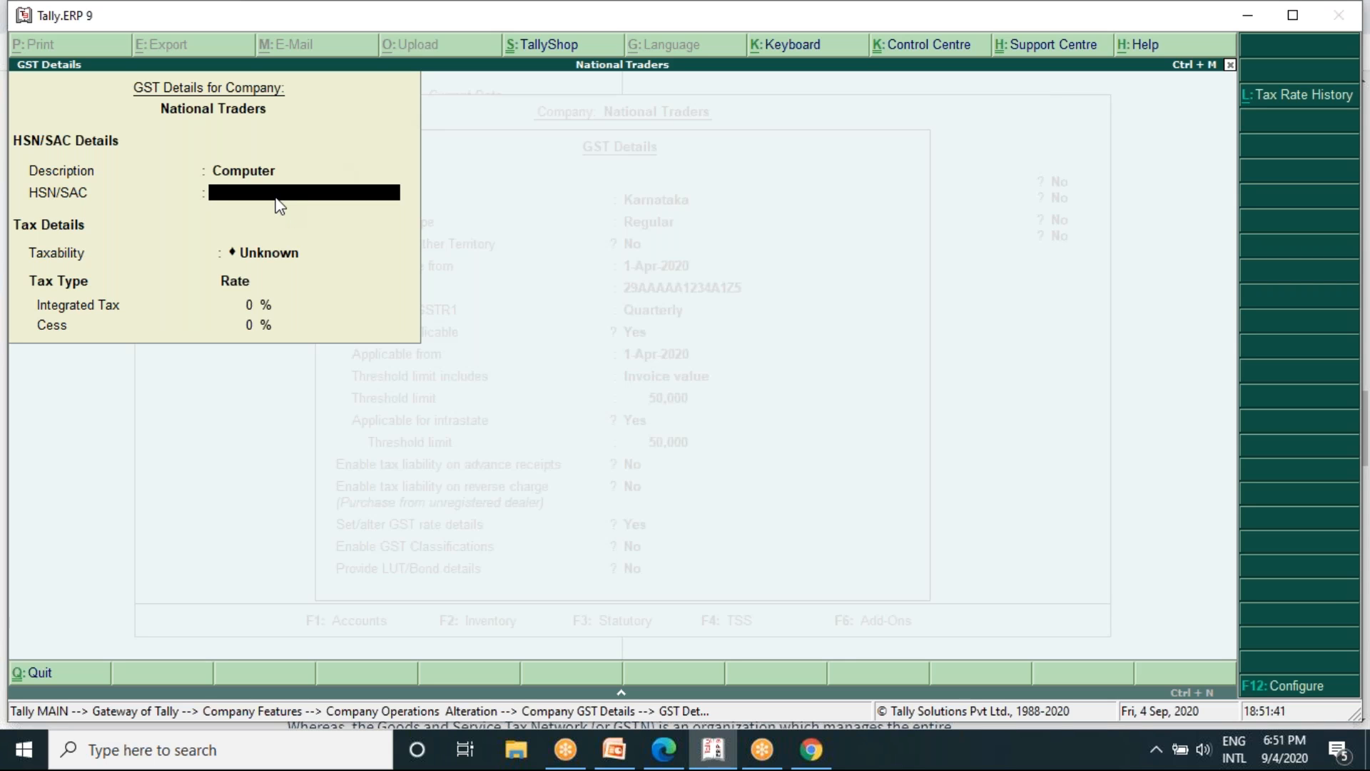
text(84713070)
key(Return)
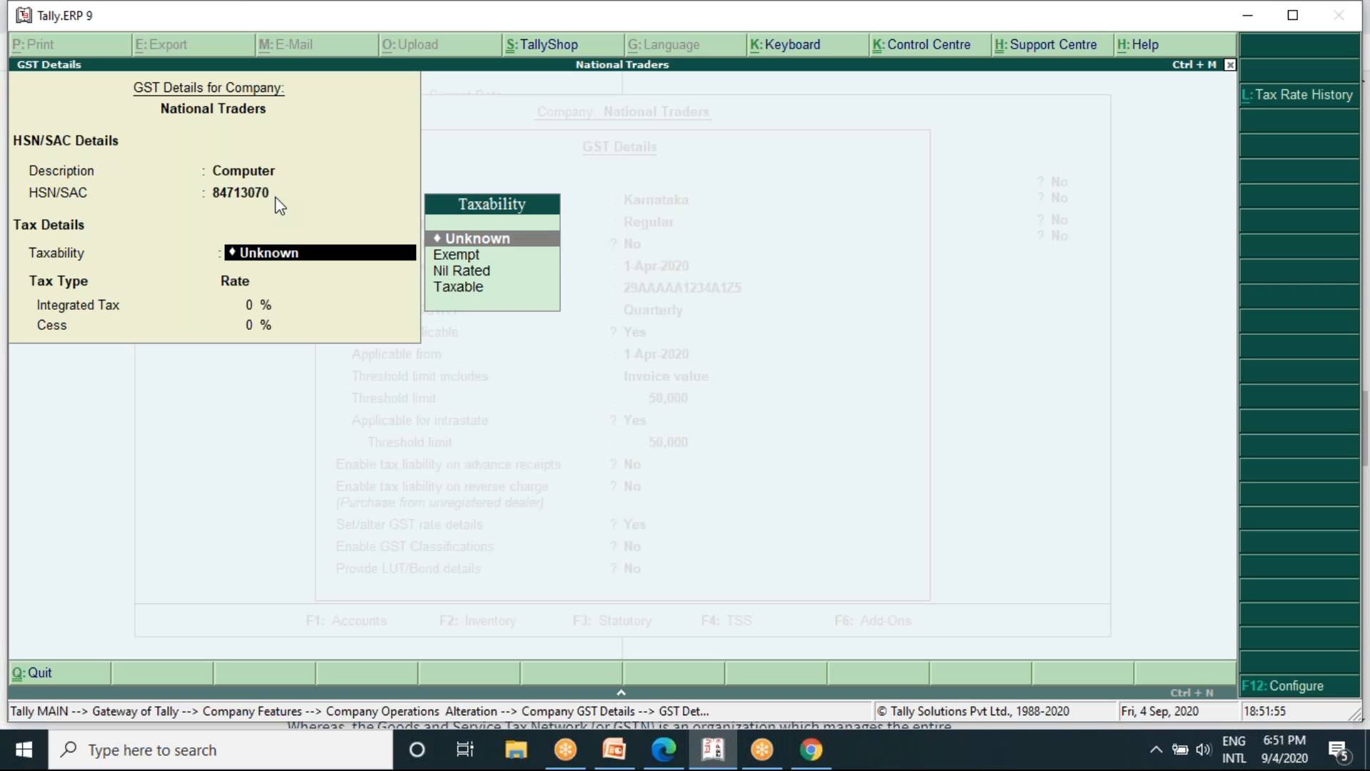
- Set the taxability to Taxable and the integrated tax rate to 18%
key(Down)
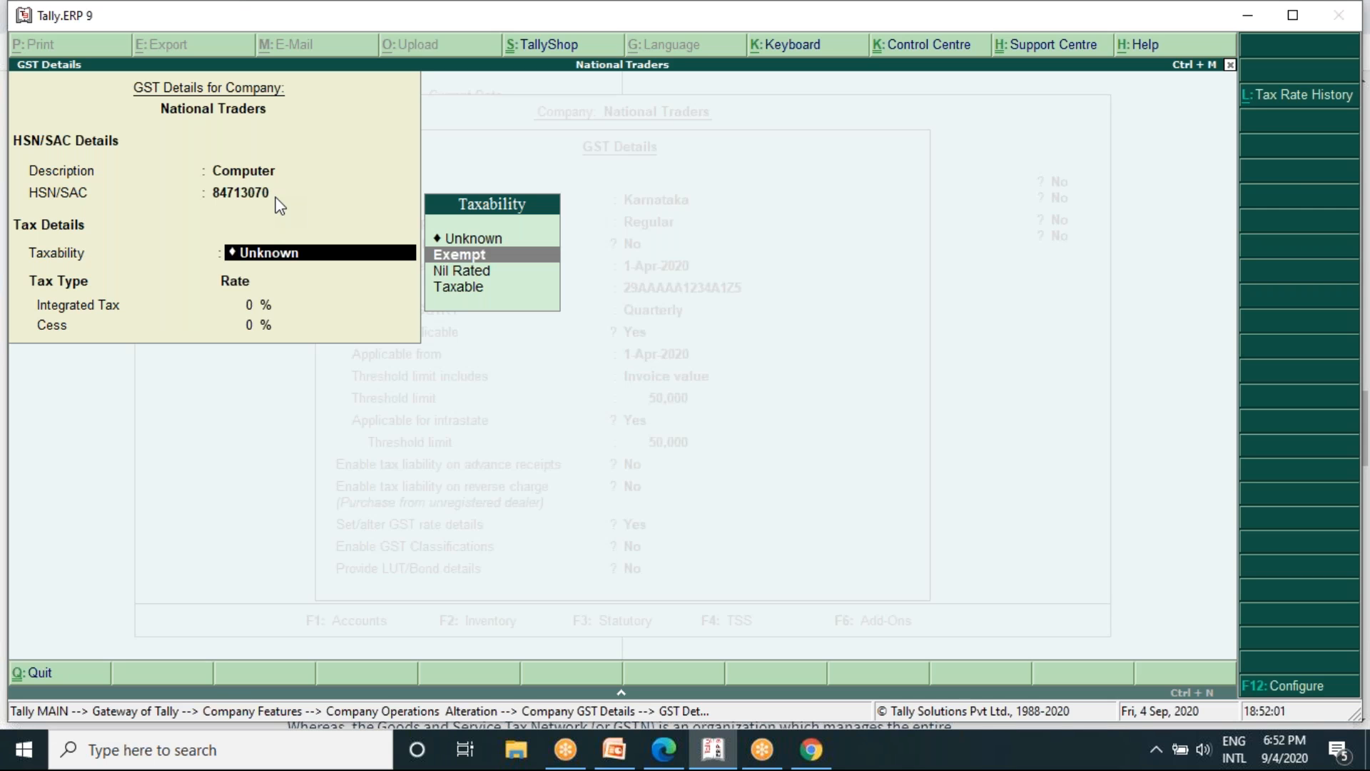
key(Down)
key(Down)
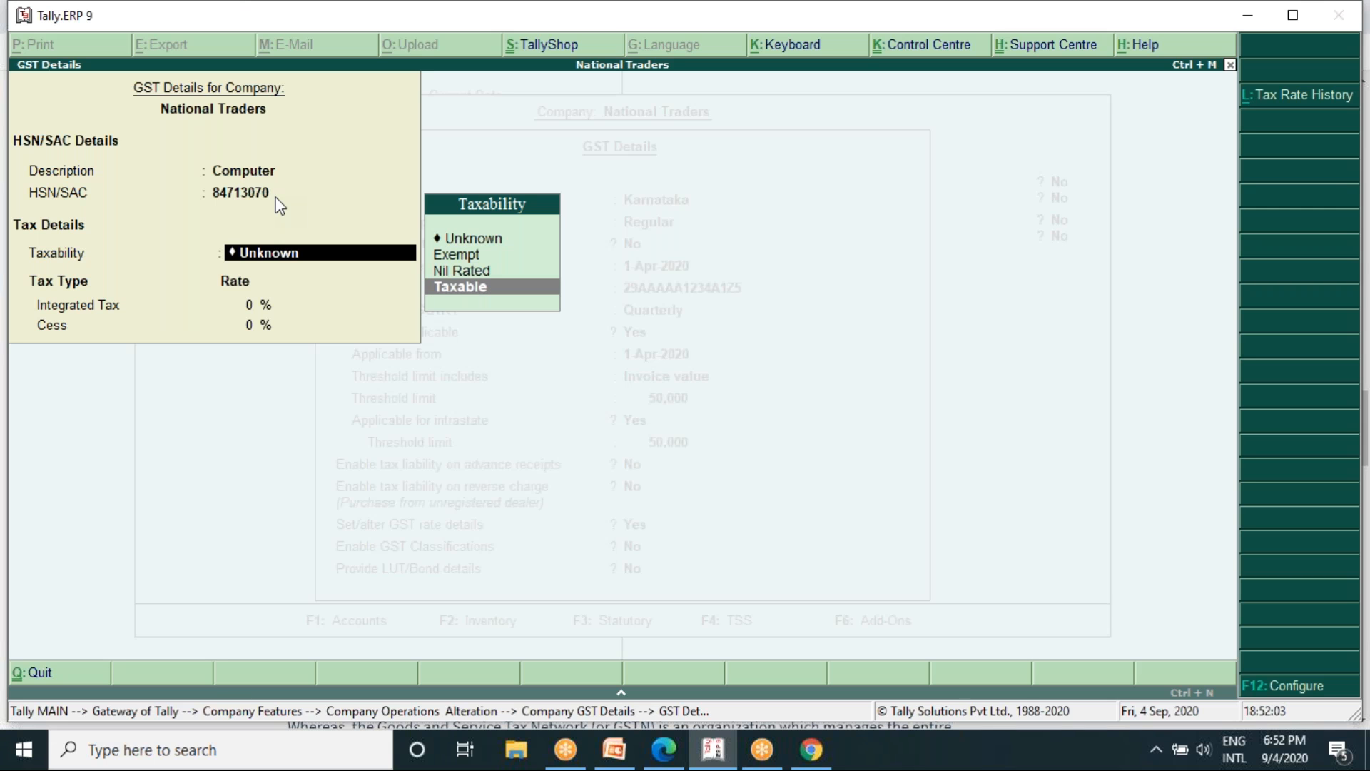
key(Return)
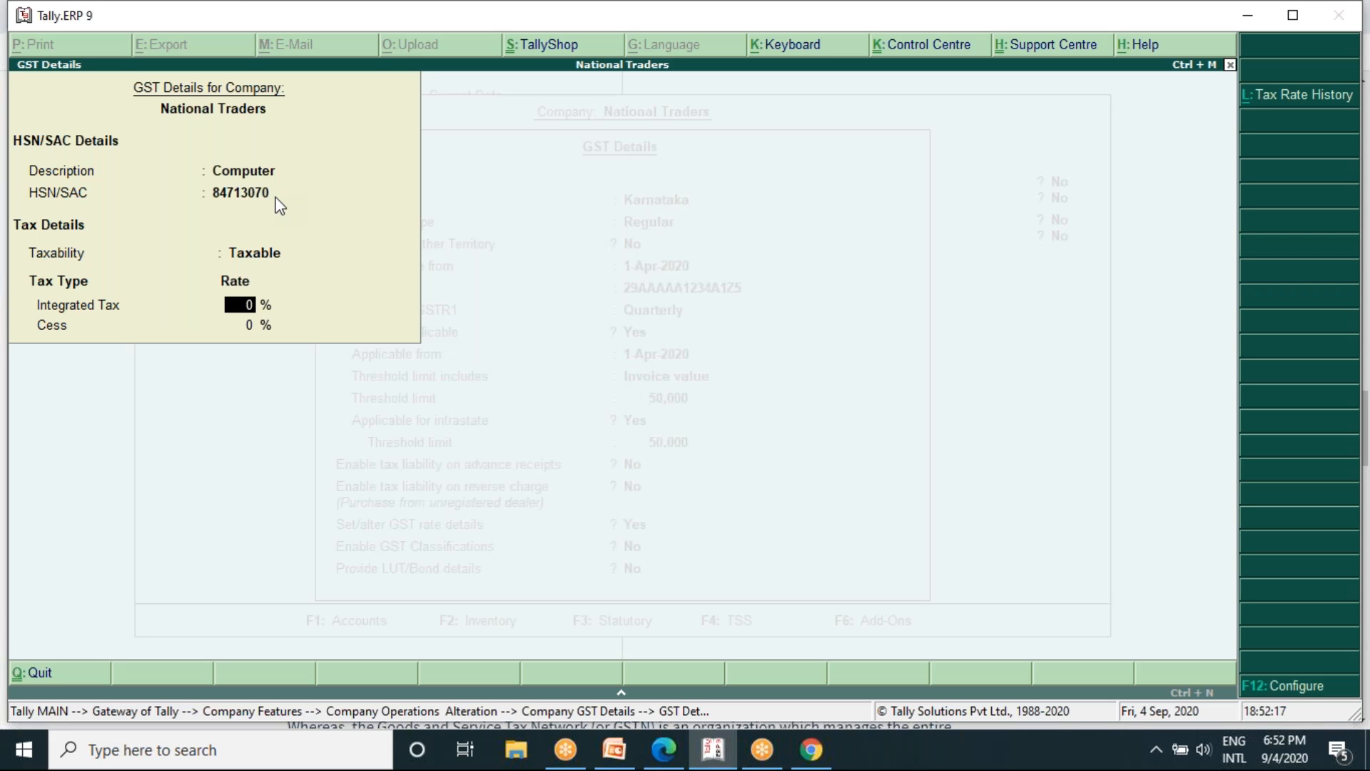
text(18)
key(Return)
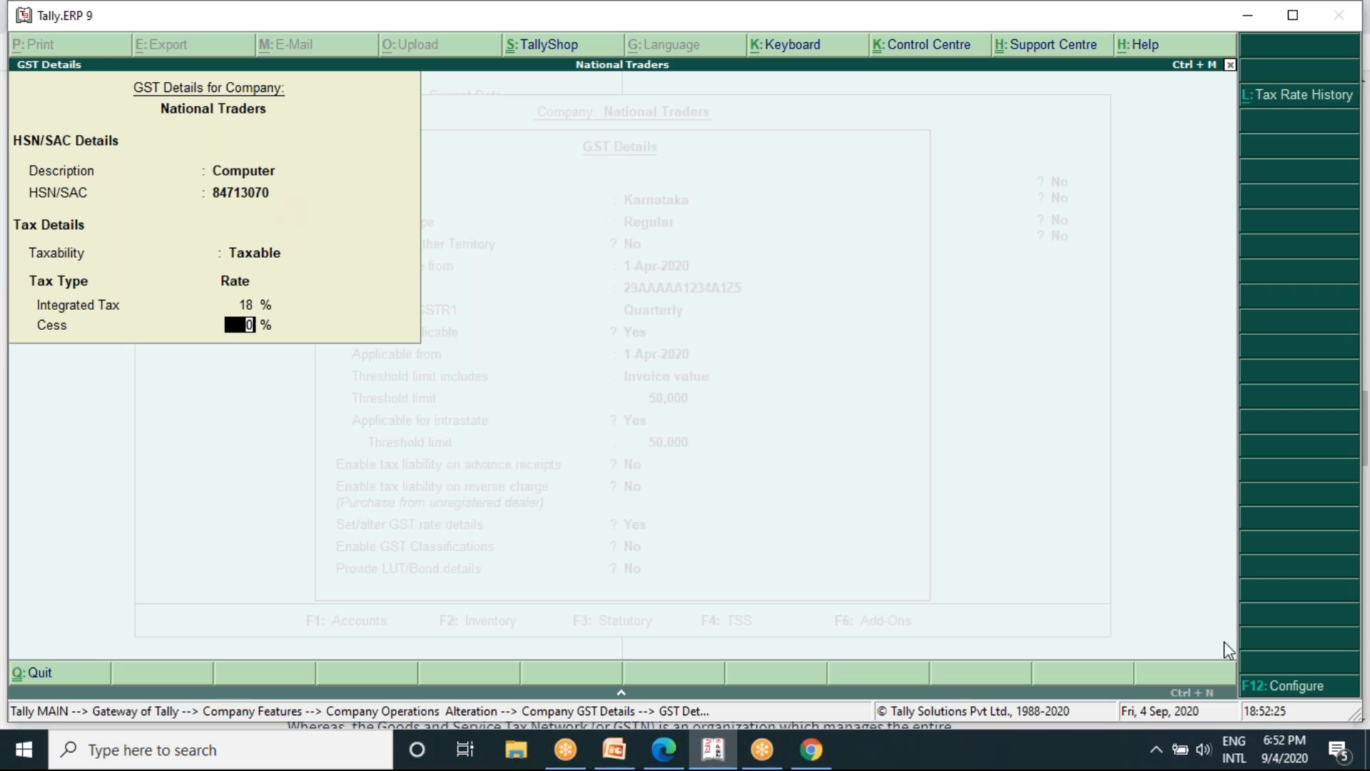
click(1294, 688)
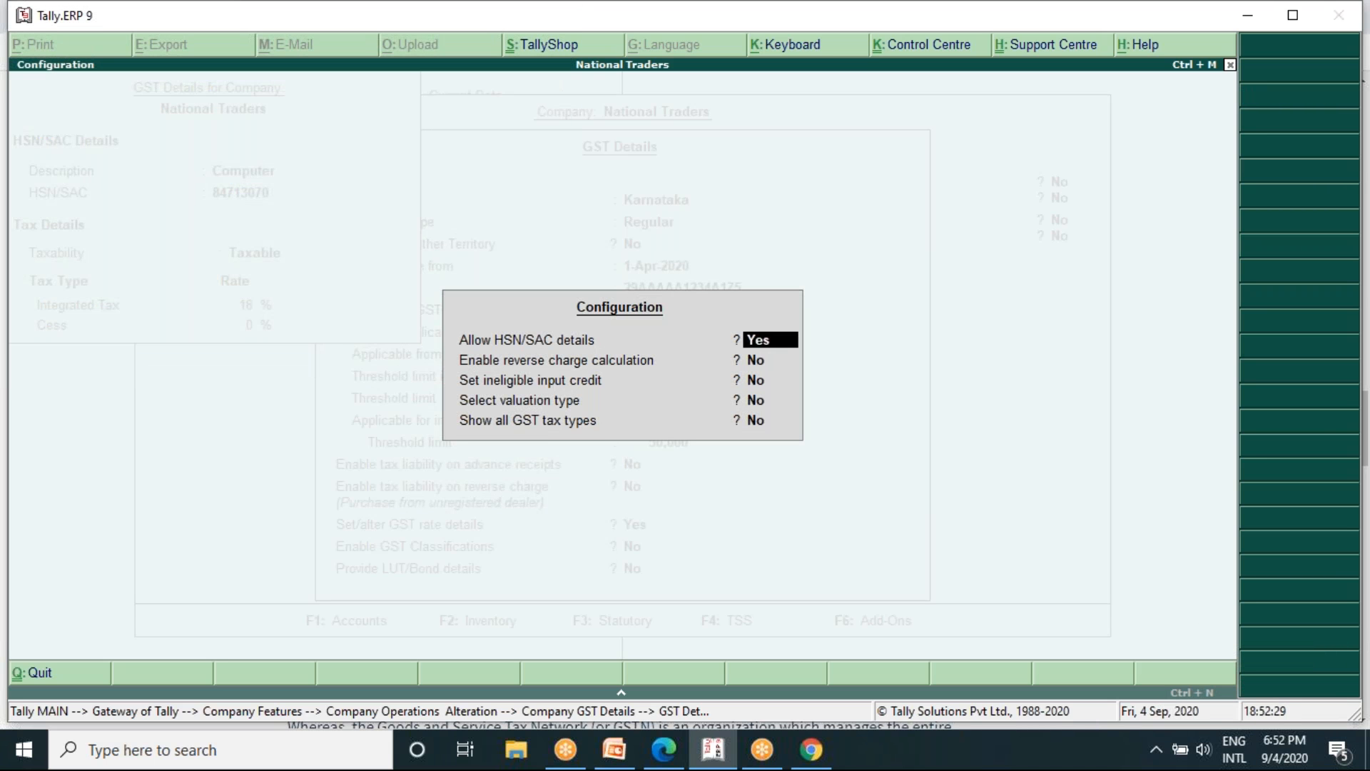
key(Escape)
key(Escape)
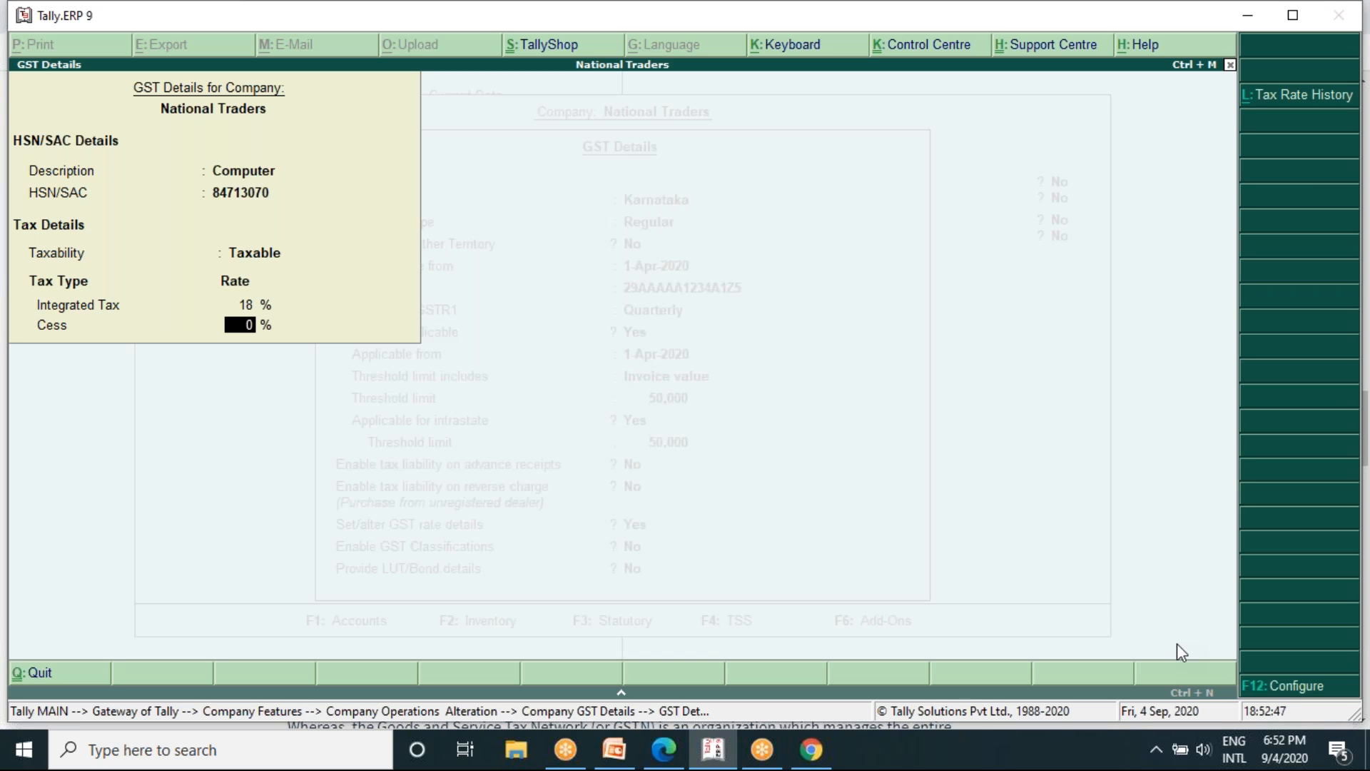
- Configure the rate form to select the valuation type and show all GST tax types, and accept the rate details
click(1261, 691)
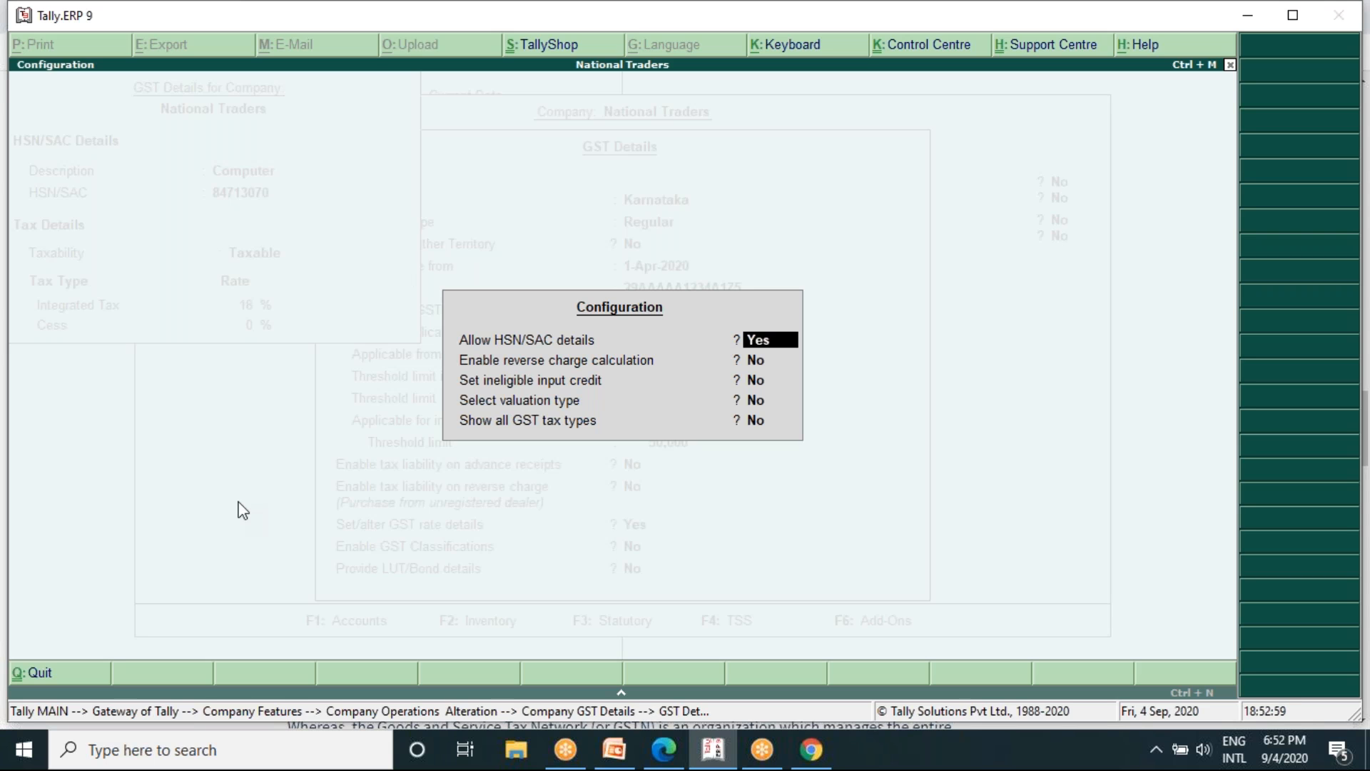
key(Return)
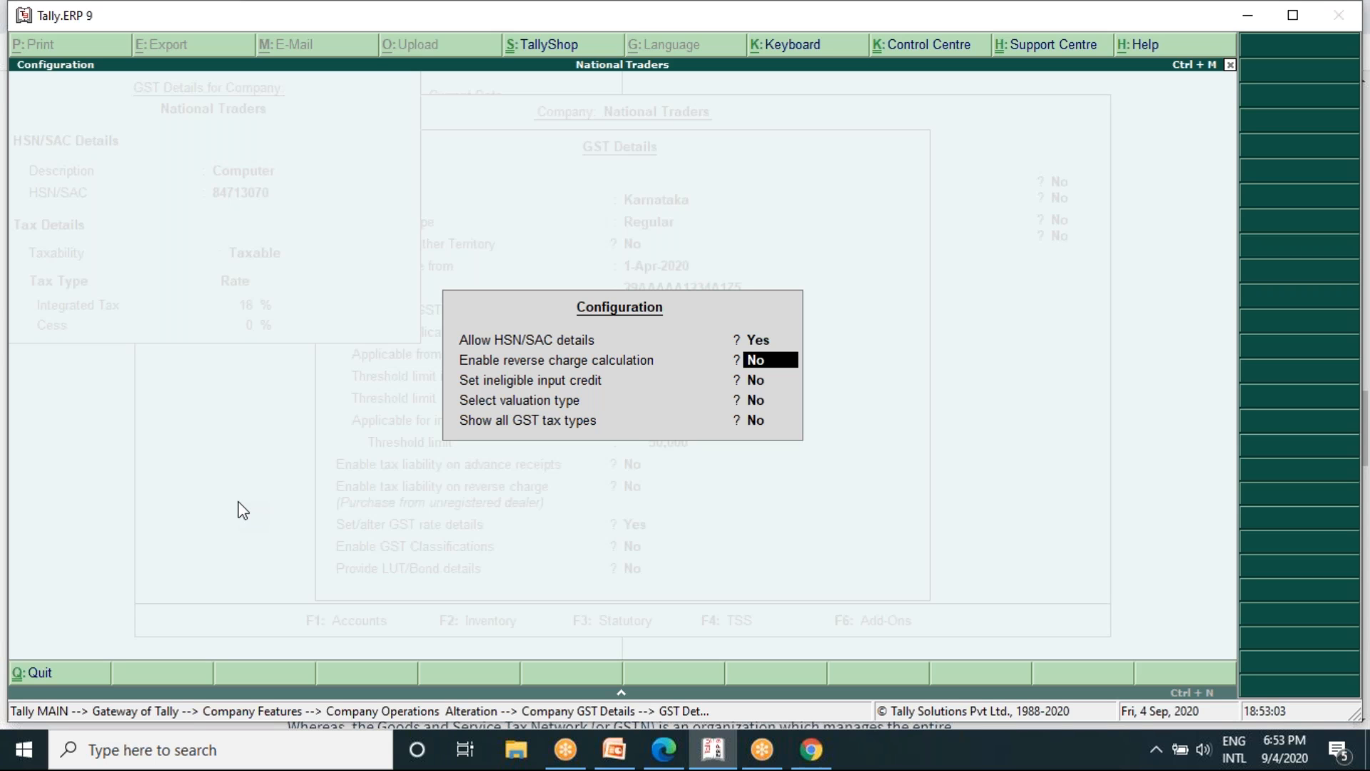
key(Return)
key(Return)
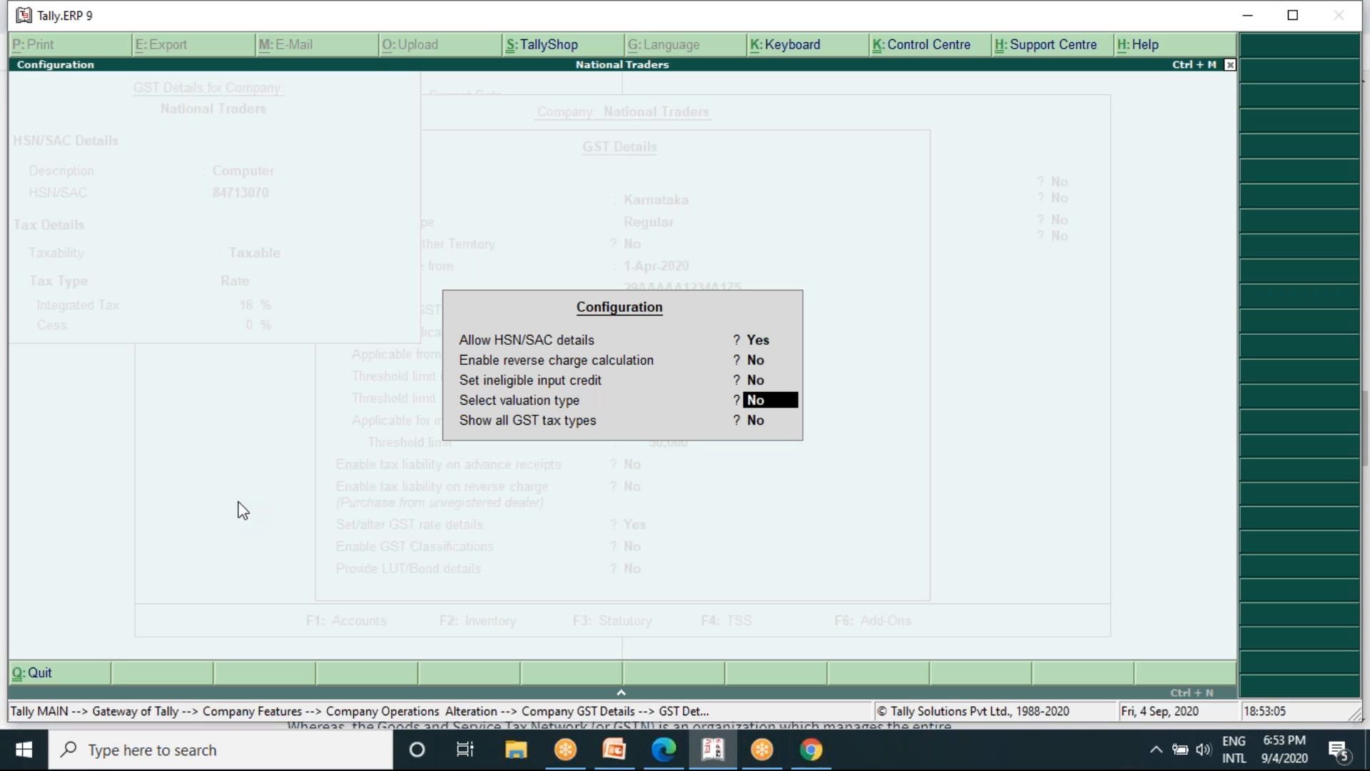
text(y)
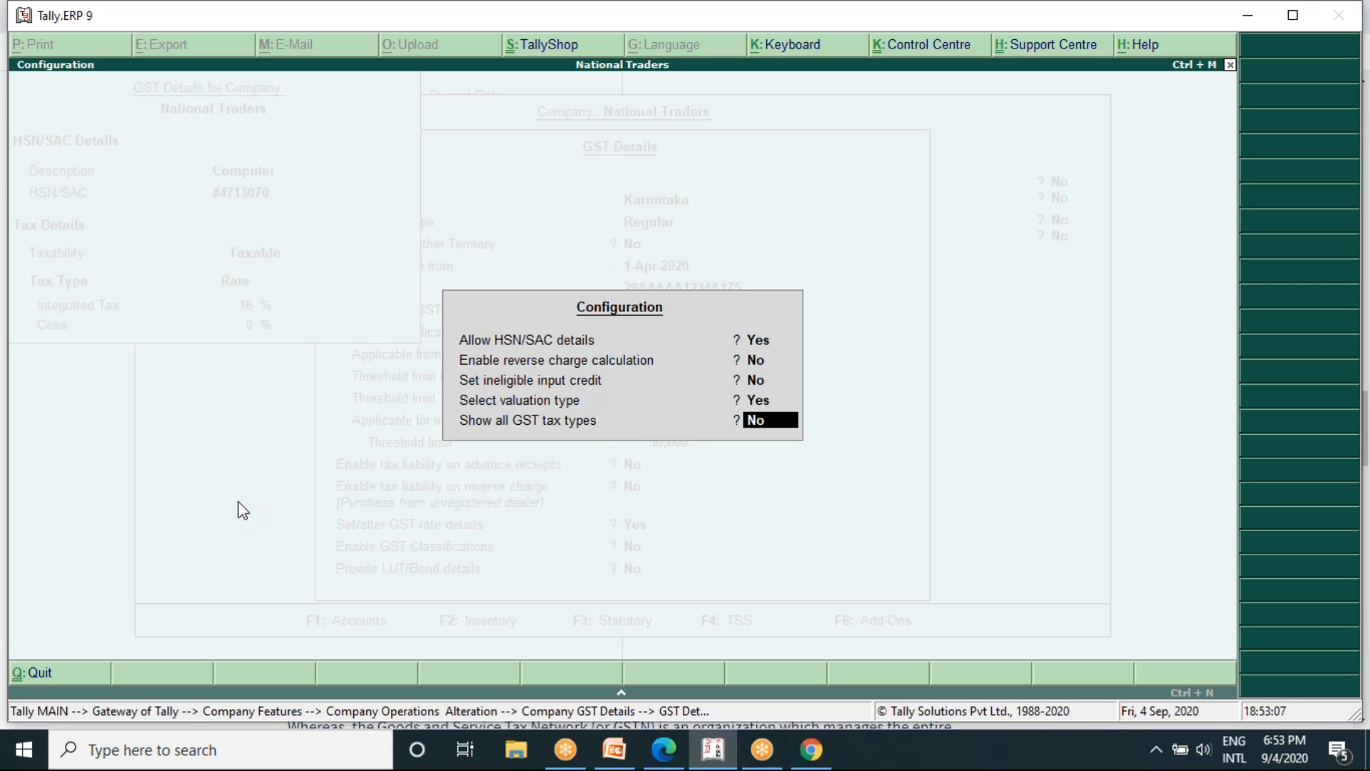
text(y)
key(Return)
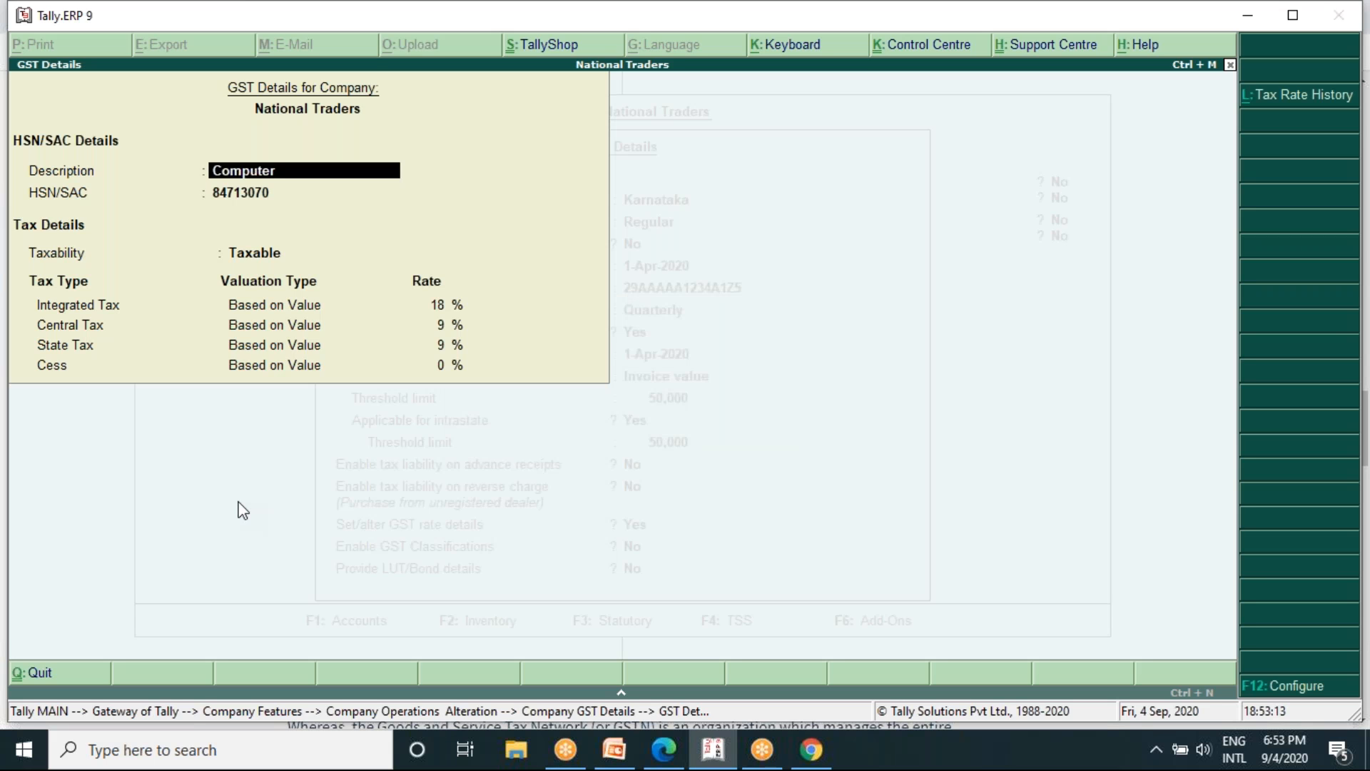
key(ctrl+a)
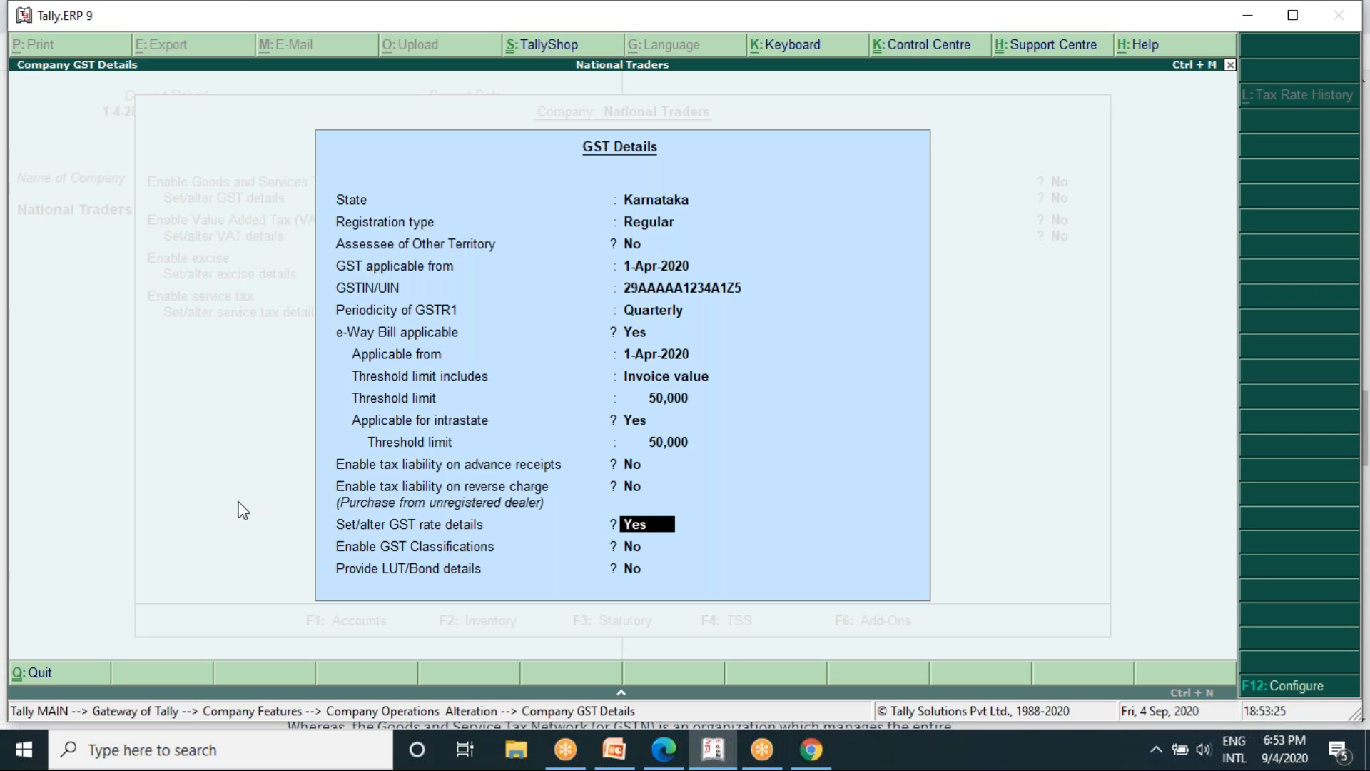
click(954, 30)
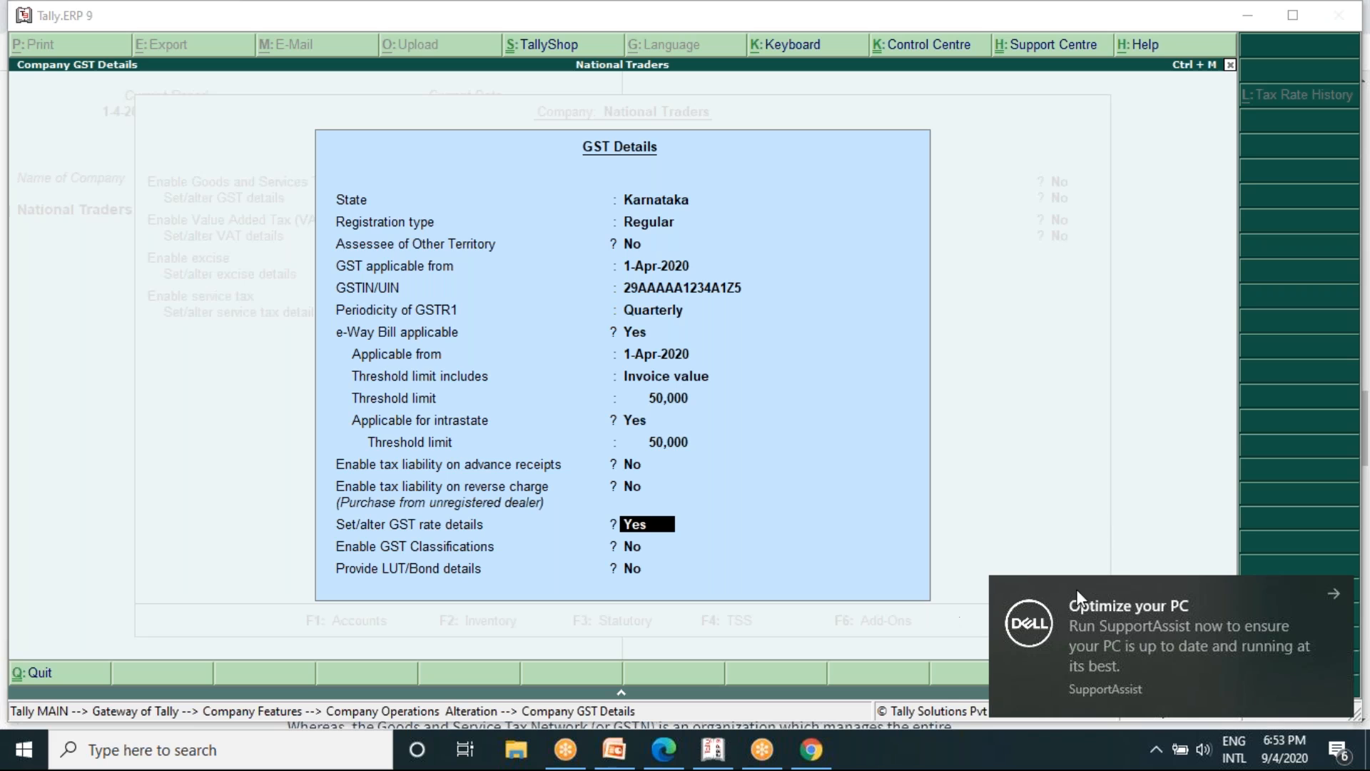
click(965, 547)
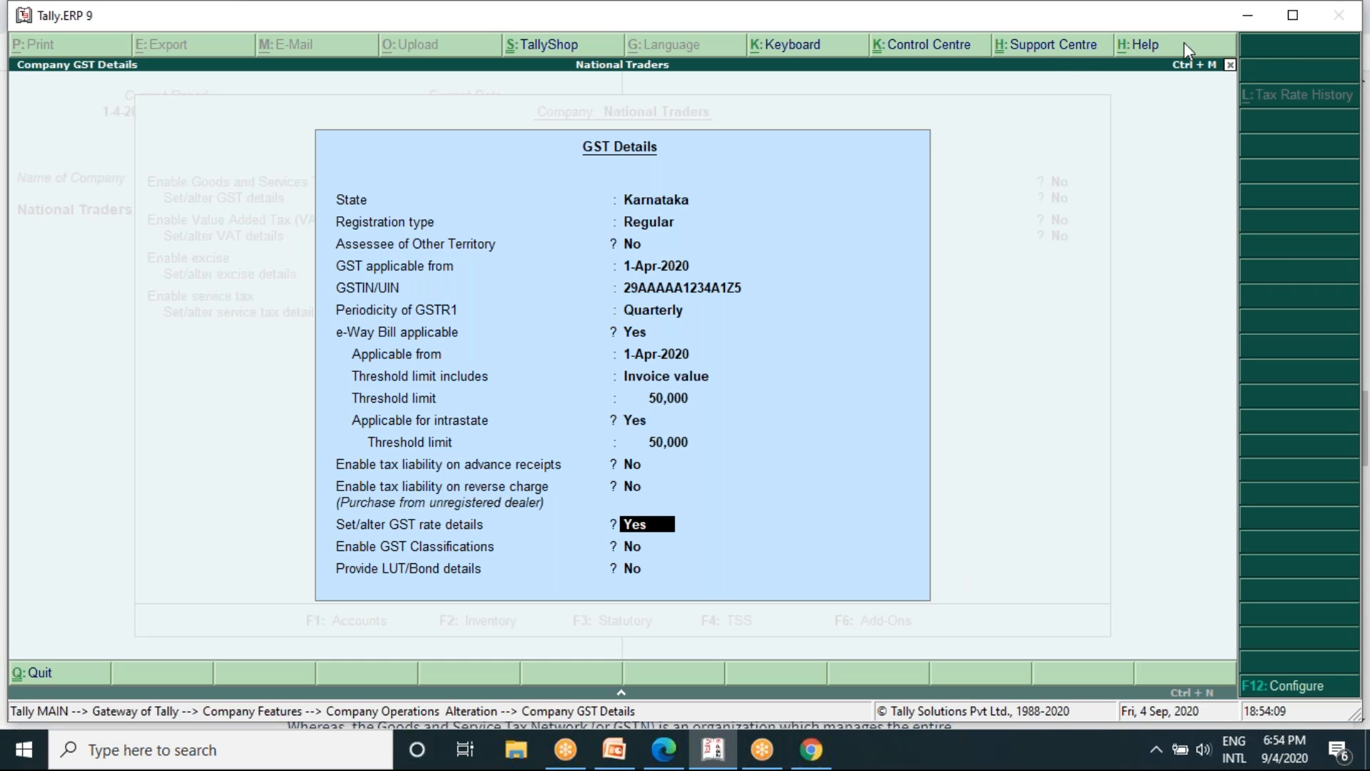
click(1015, 86)
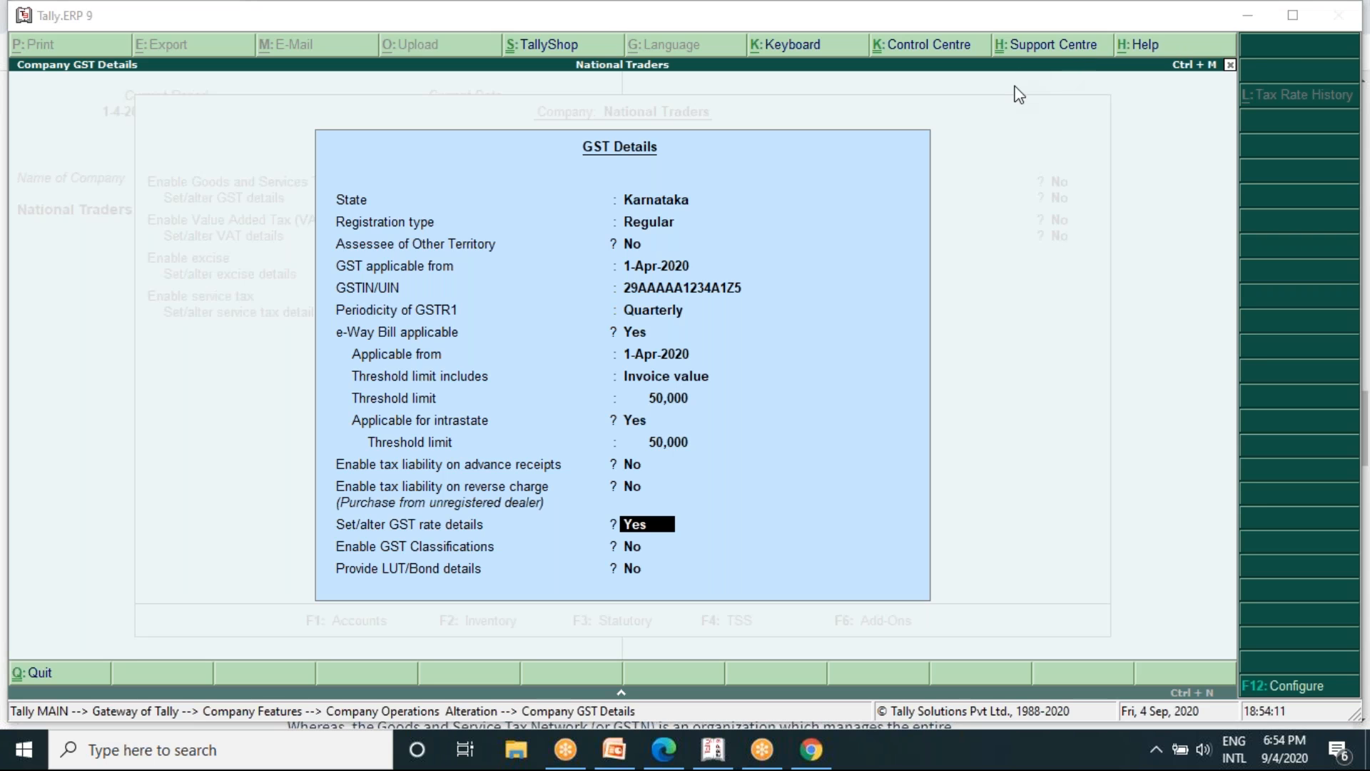
click(988, 291)
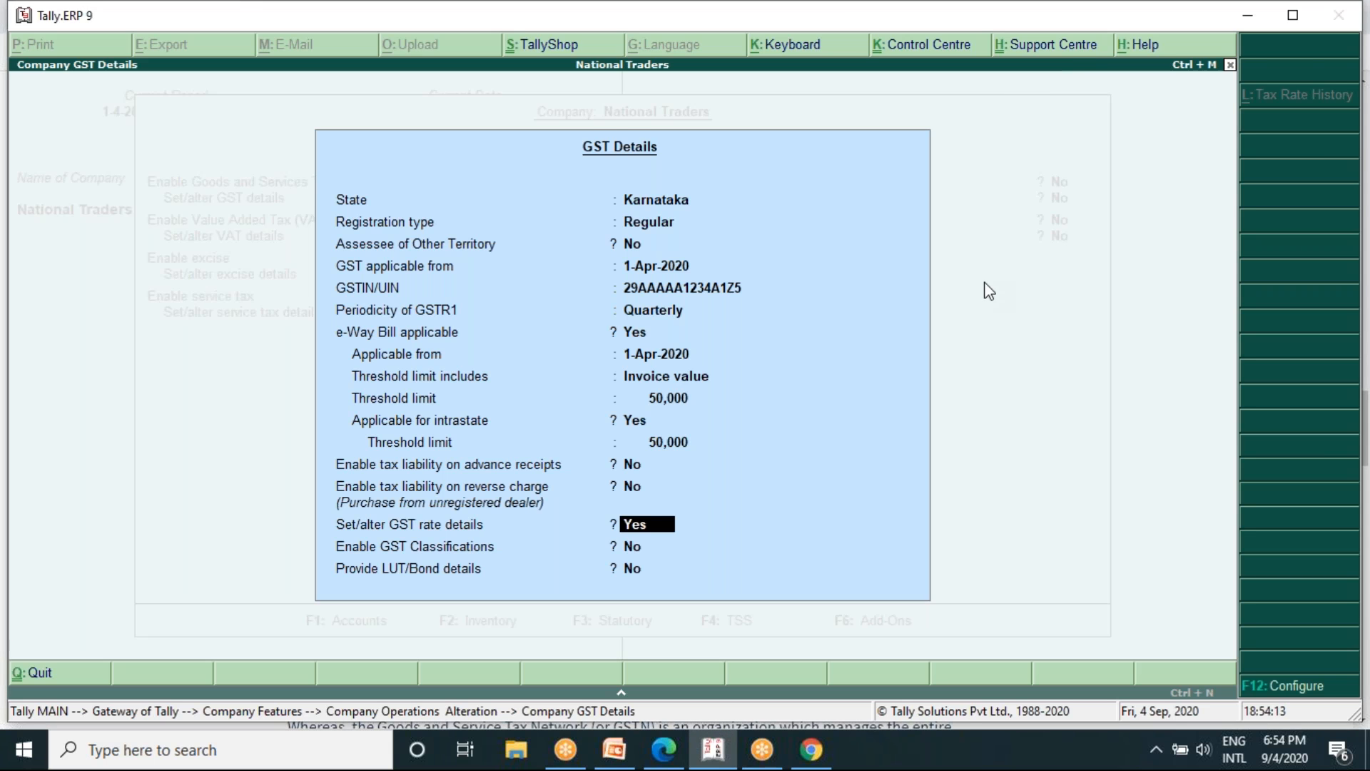
- Quit the company GST details and the statutory features without saving, returning to the Gateway of Tally
key(Escape)
key(y)
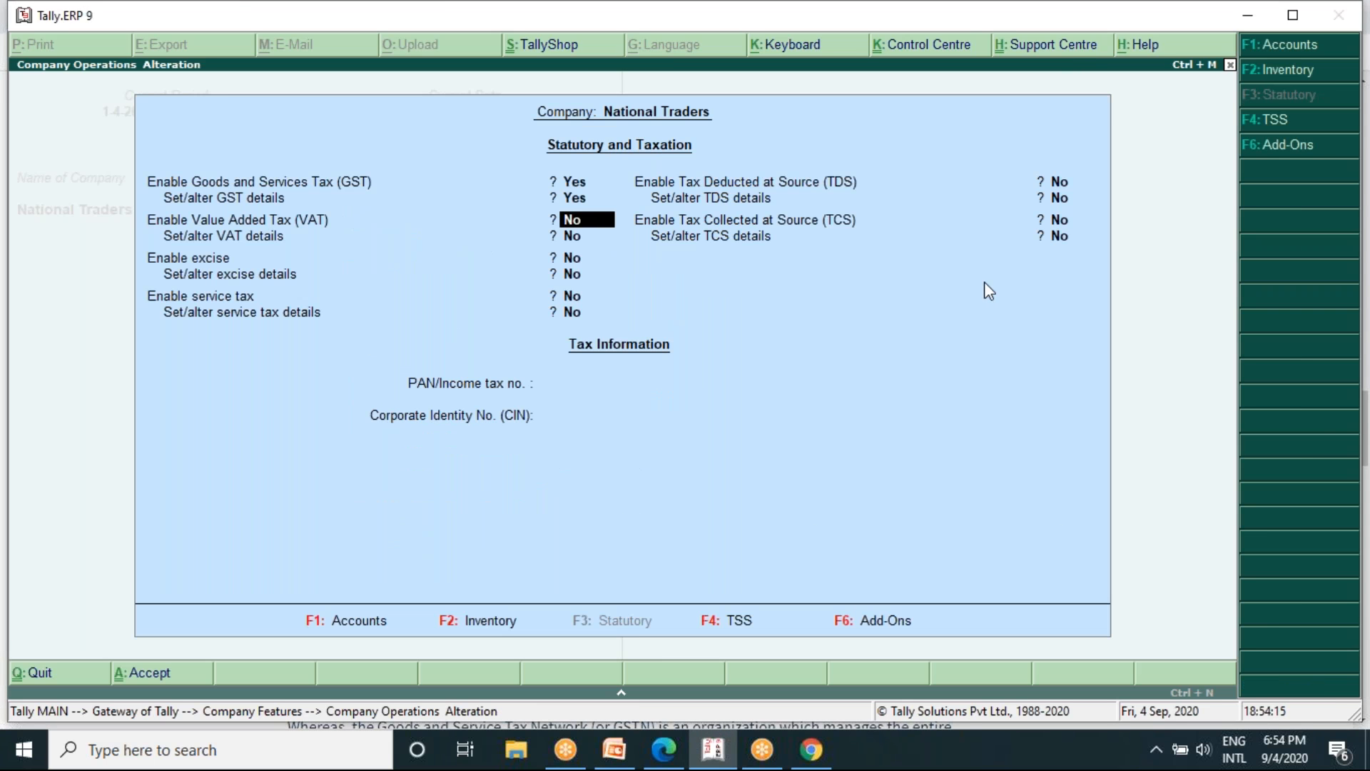
key(Escape)
key(y)
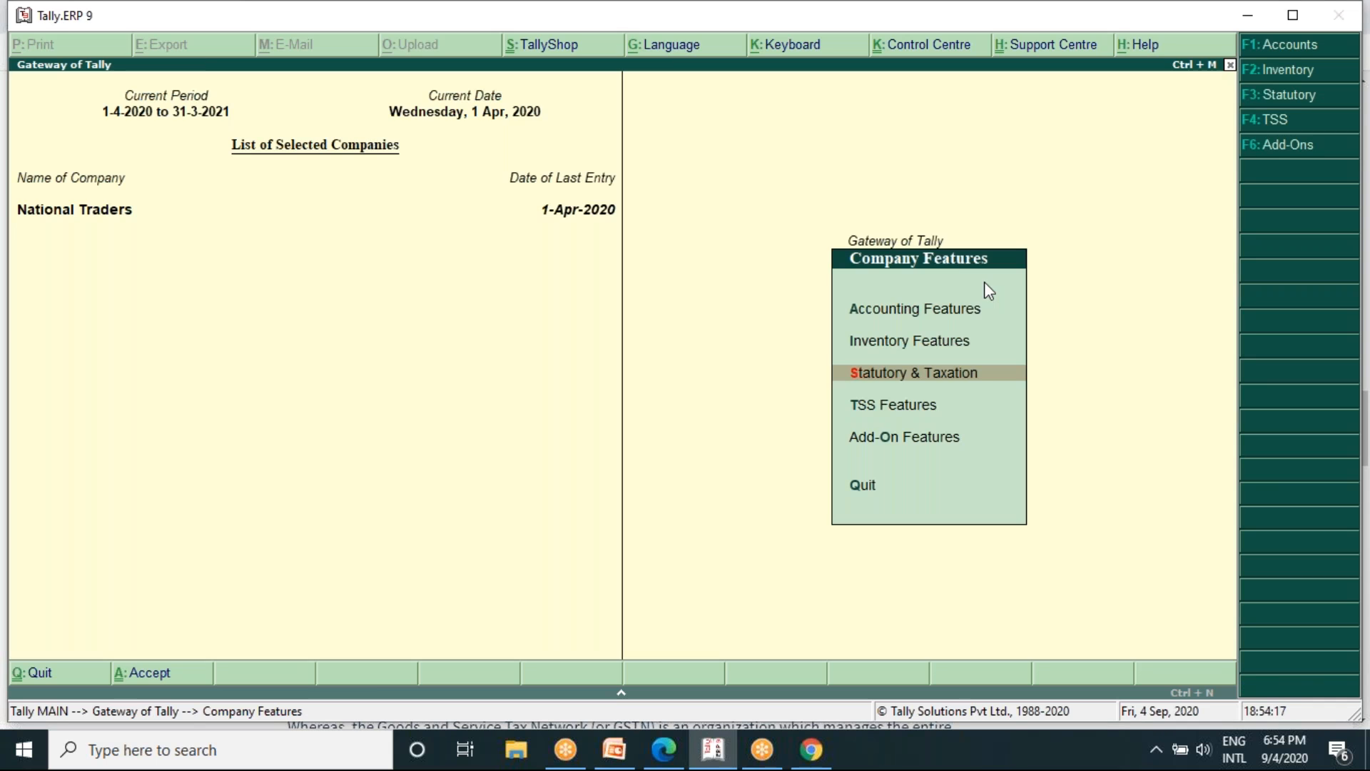
key(Escape)
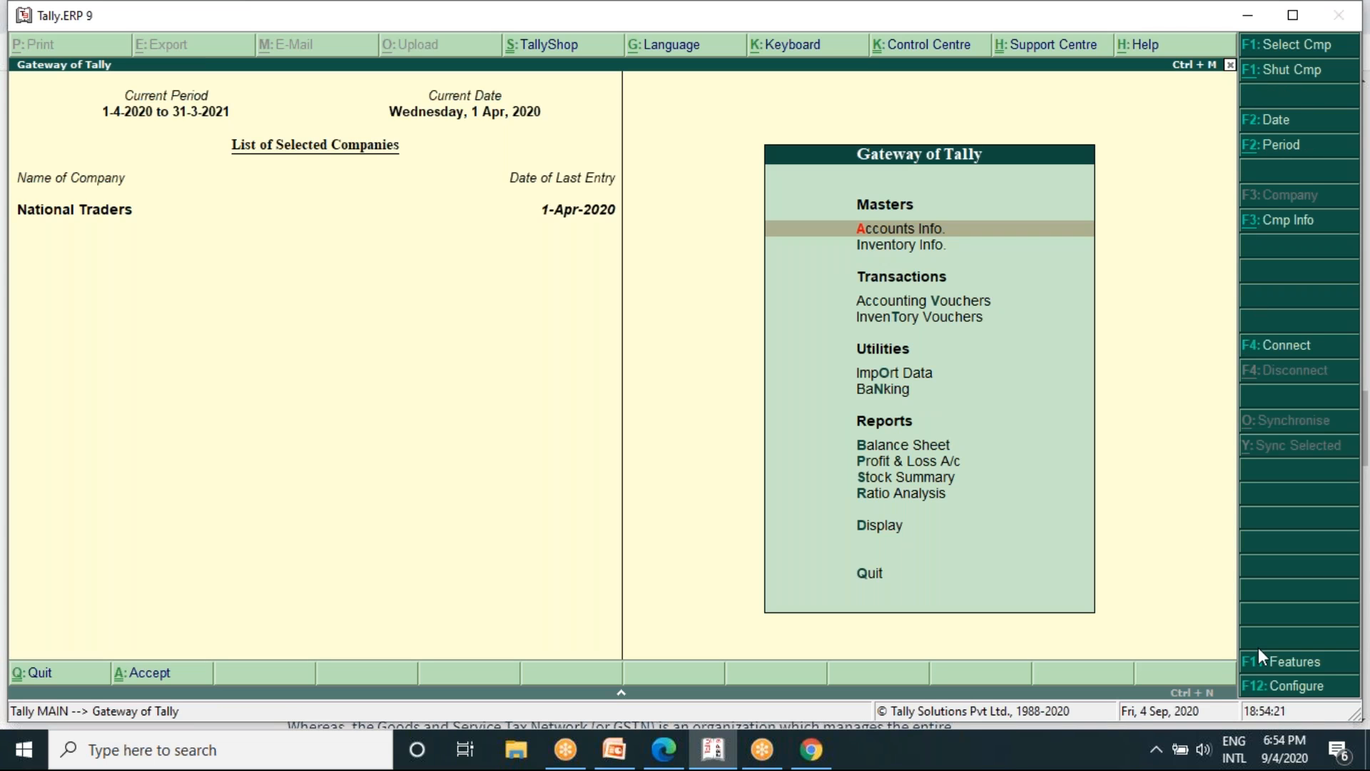
- Enable Goods and Services Tax for National Traders in Statutory & Taxation and open its GST details for alteration
click(1276, 667)
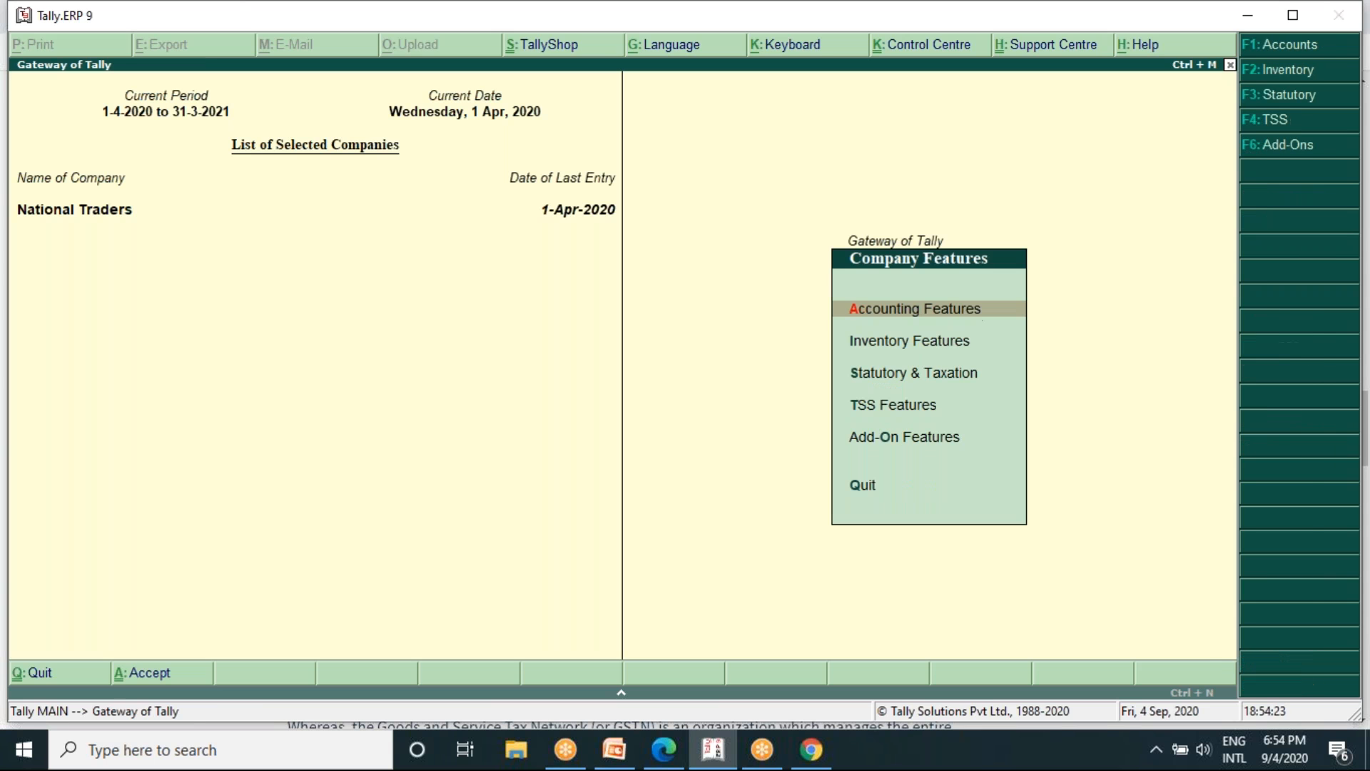
click(962, 378)
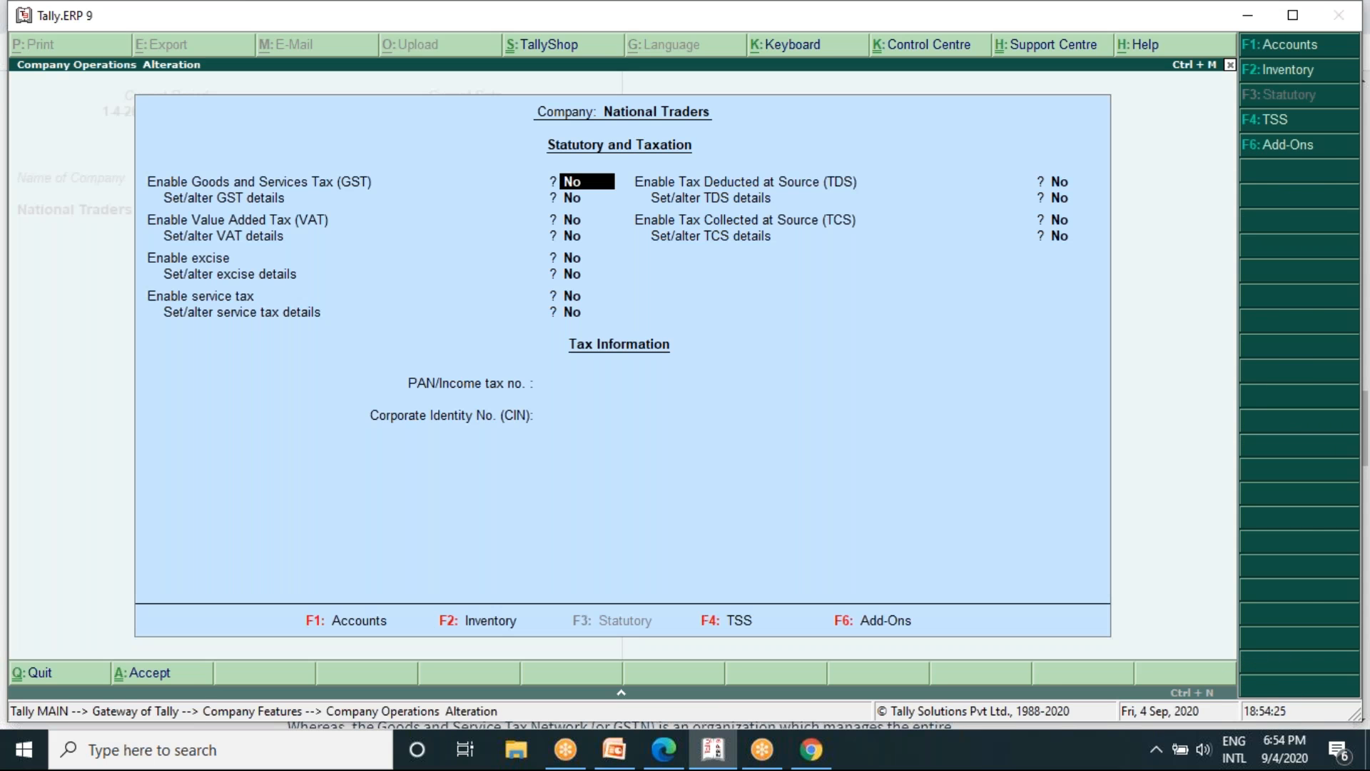
key(y)
key(Return)
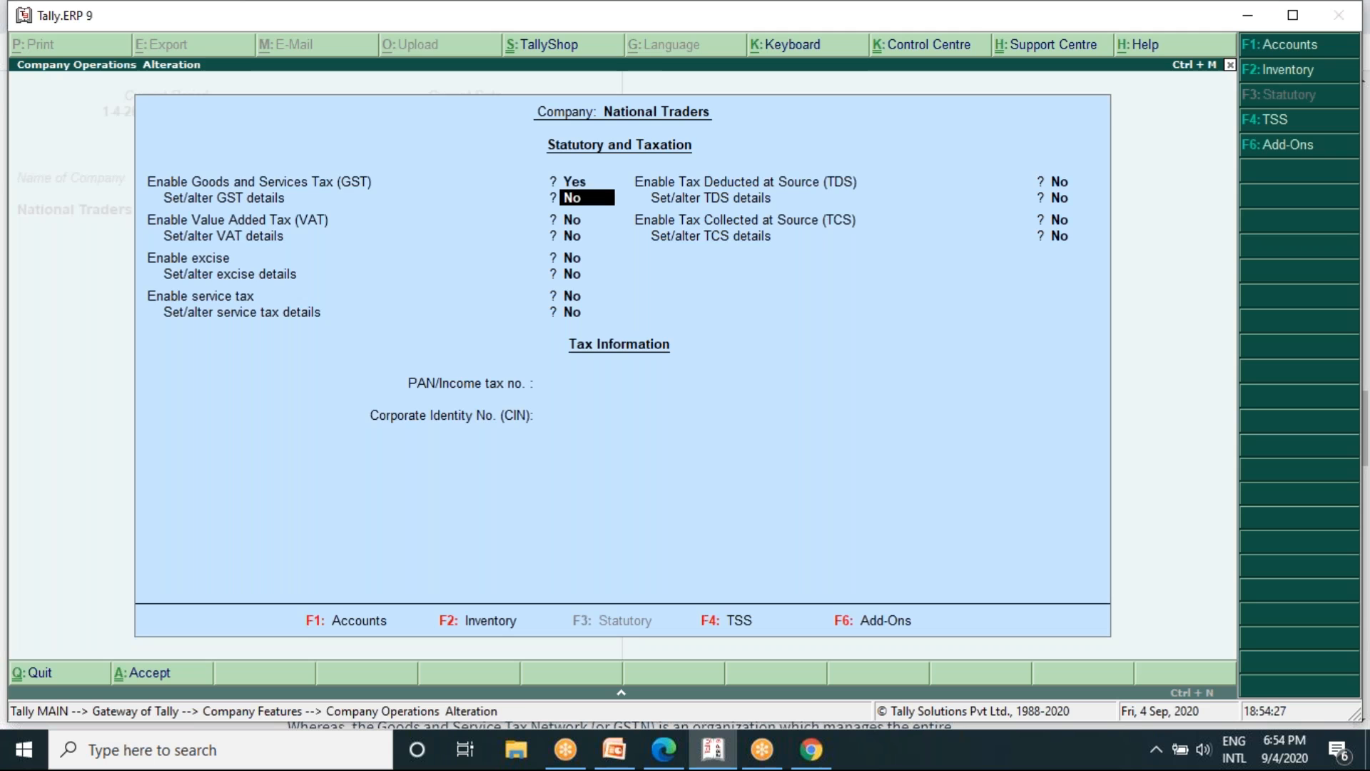
key(y)
key(Return)
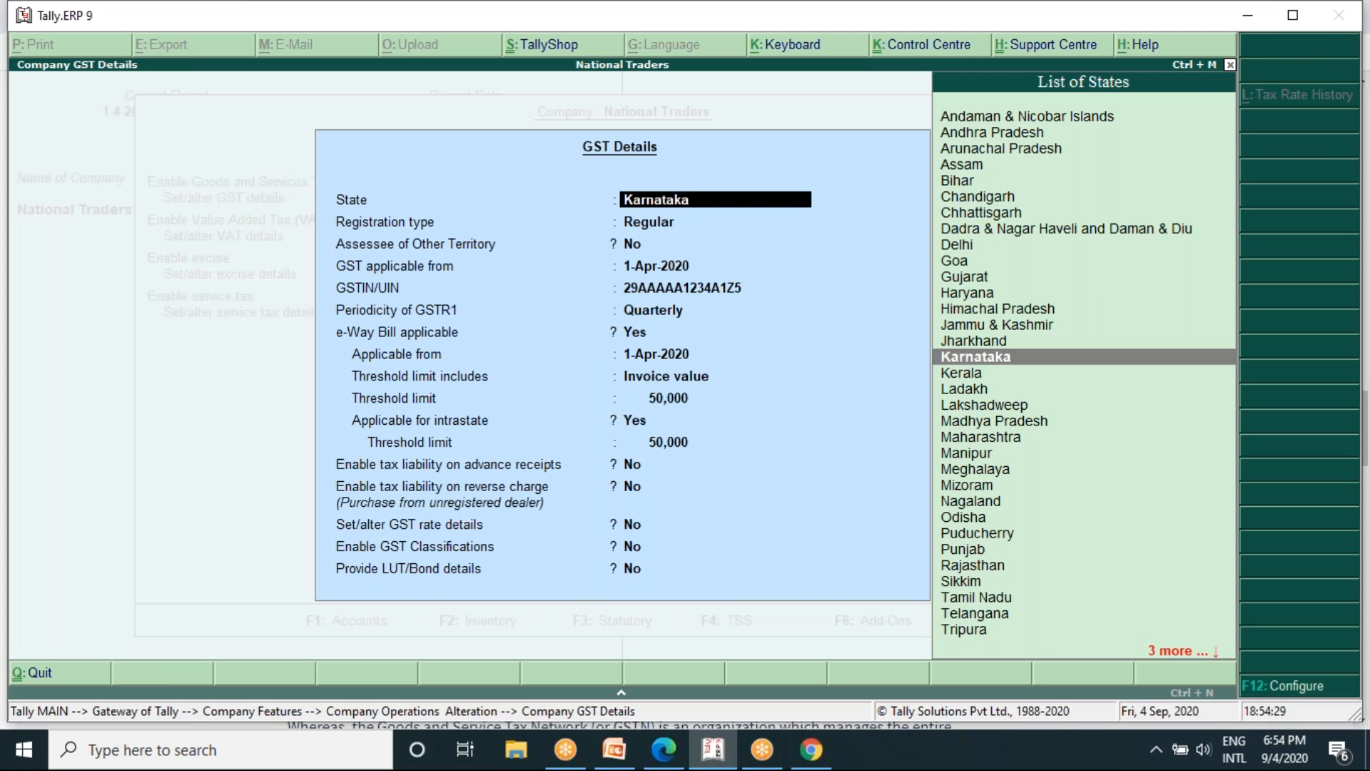
- Keep the prefilled GST registration and e-Way Bill details, and set the GST rate details option to Yes to open the rate form
key(Return)
key(Return)
key(Return)
key(Return)
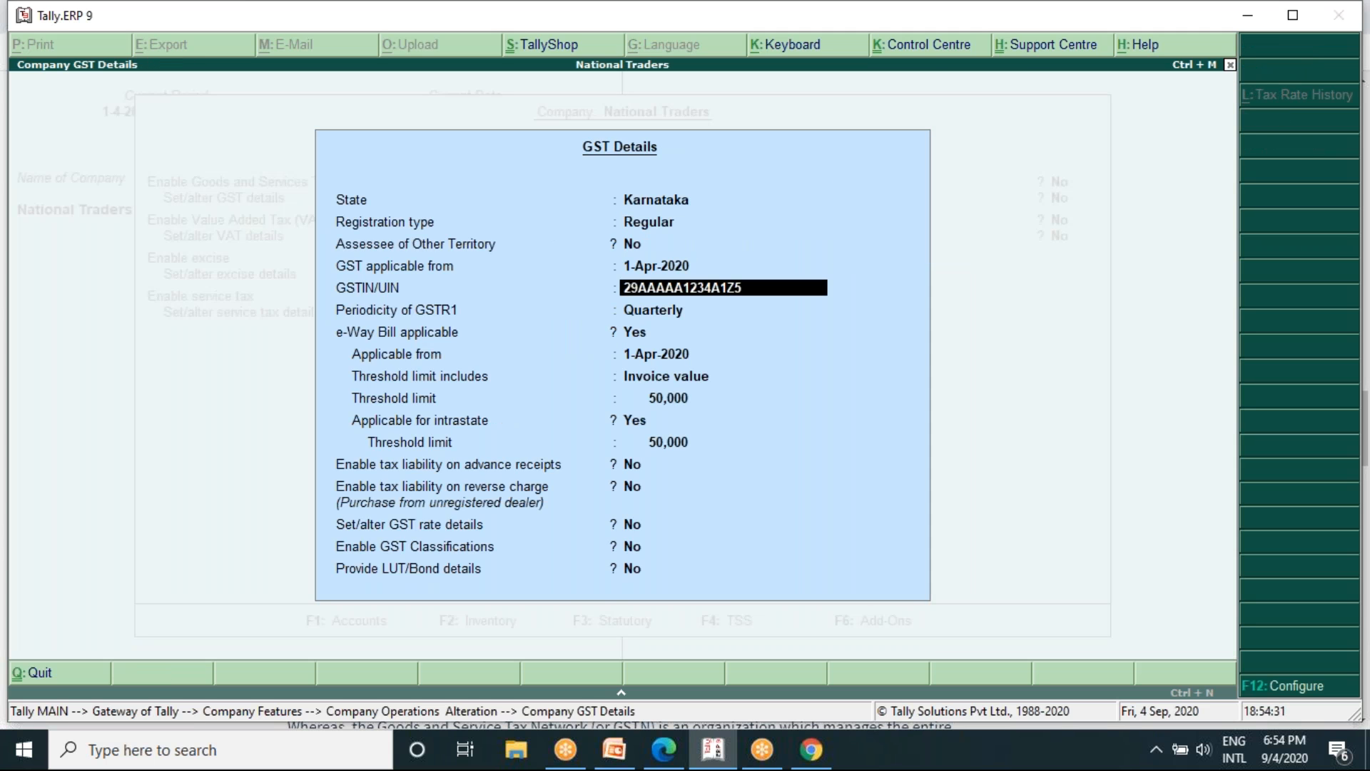
key(Return)
key(Return)
key(Return)
key(Return)
key(Return)
key(Return)
key(Return)
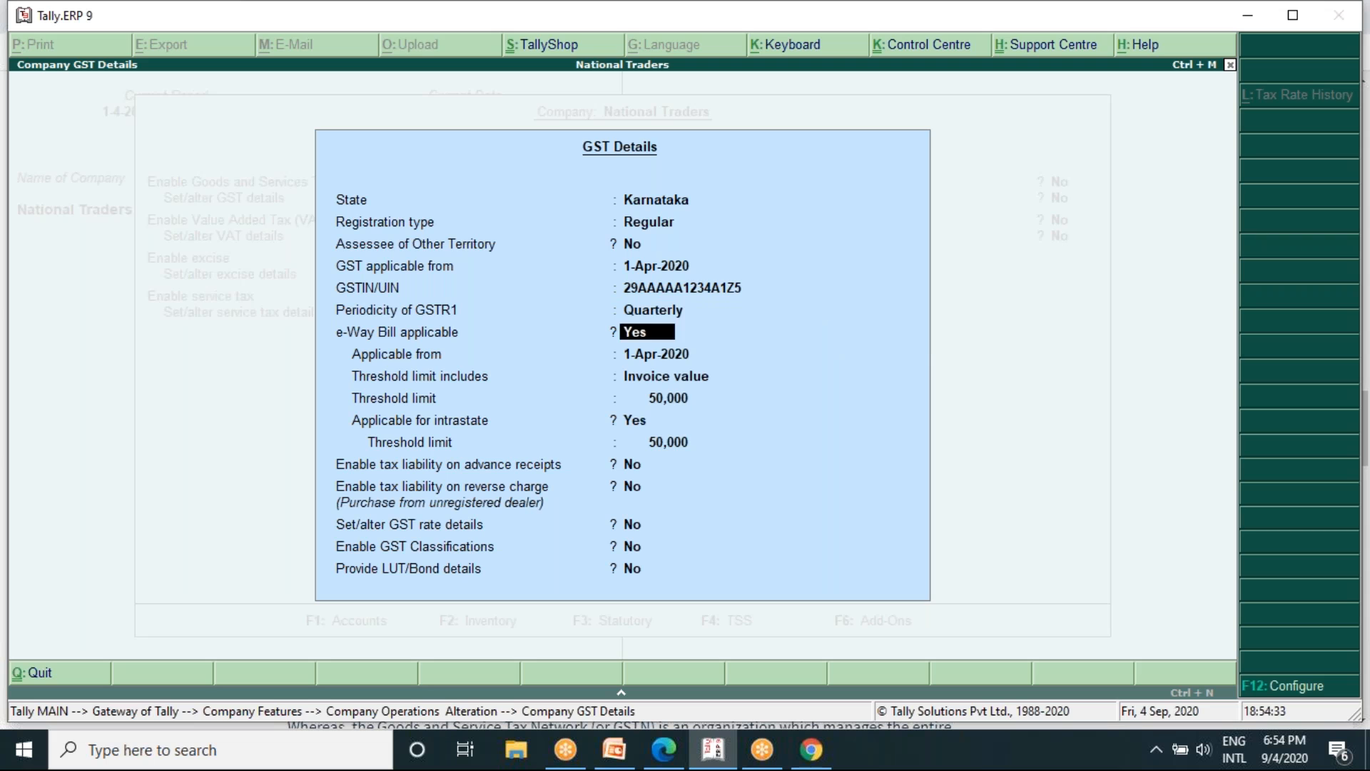
key(Return)
key(Return)
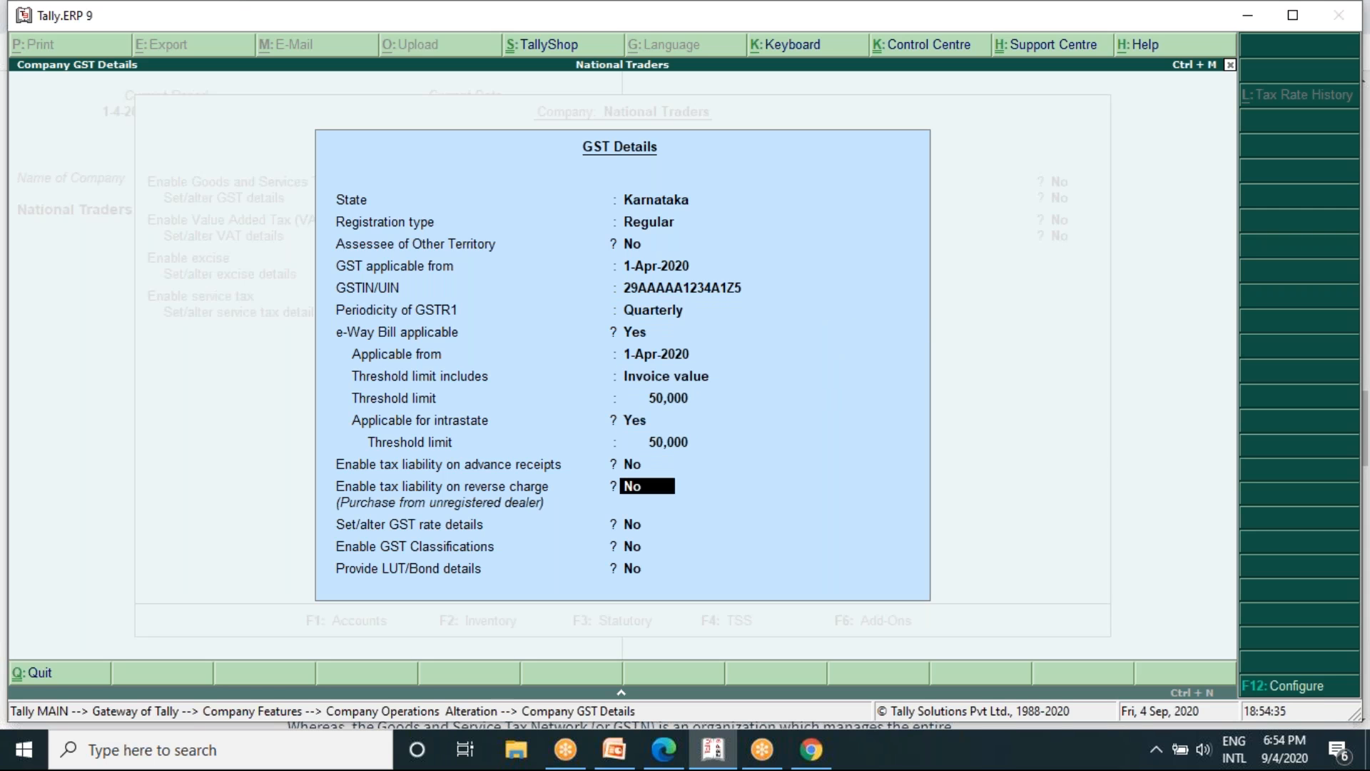
key(Return)
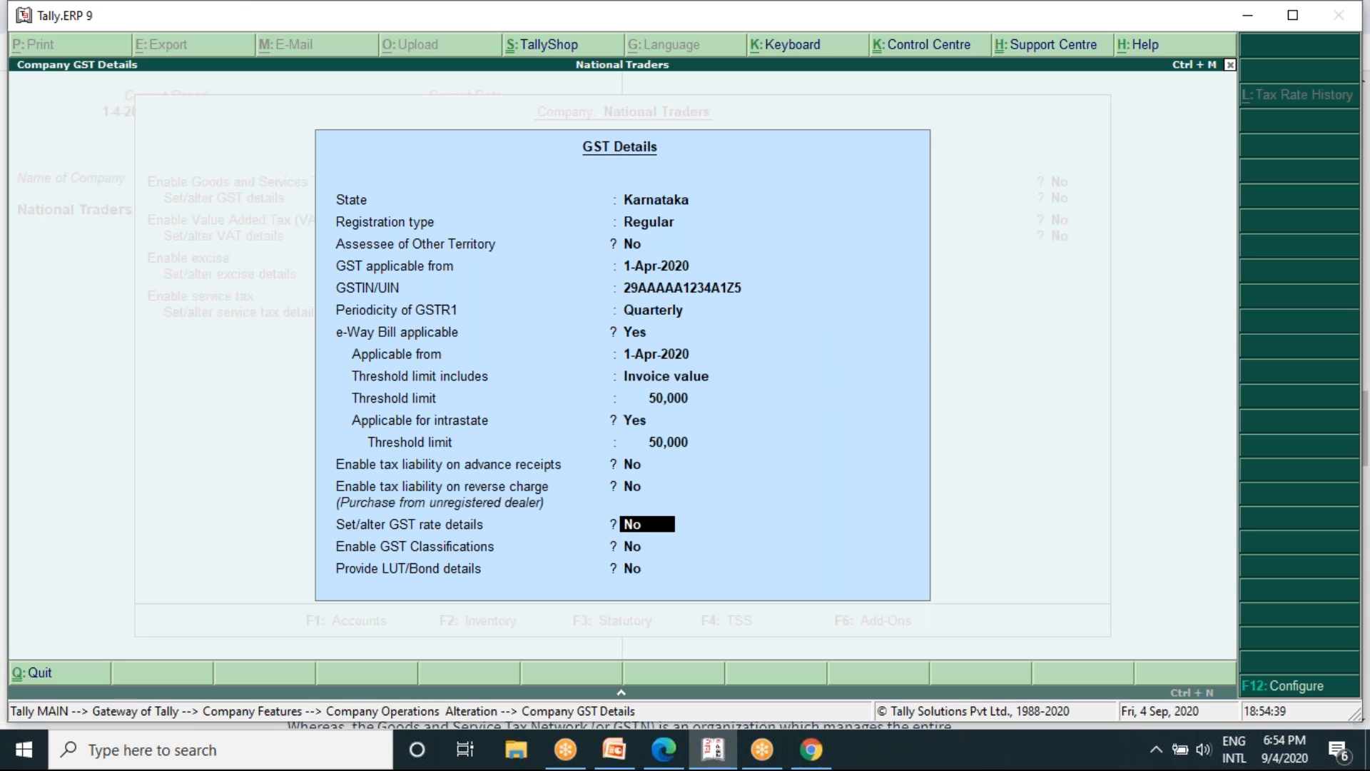
text(y)
key(Return)
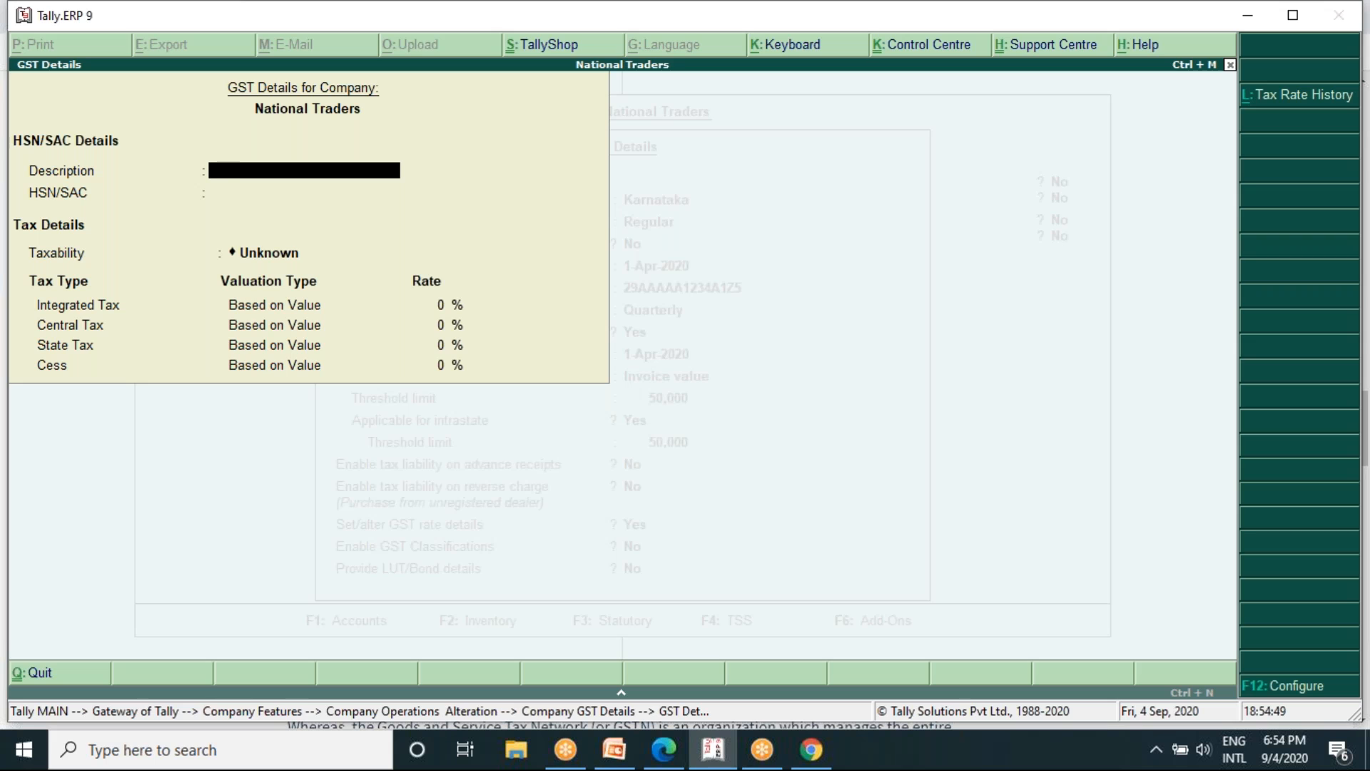
- Enter Computer as the description and 84713010 as the HSN/SAC code in the company's GST rate details
text(Computer)
key(Return)
text(84713010)
key(Return)
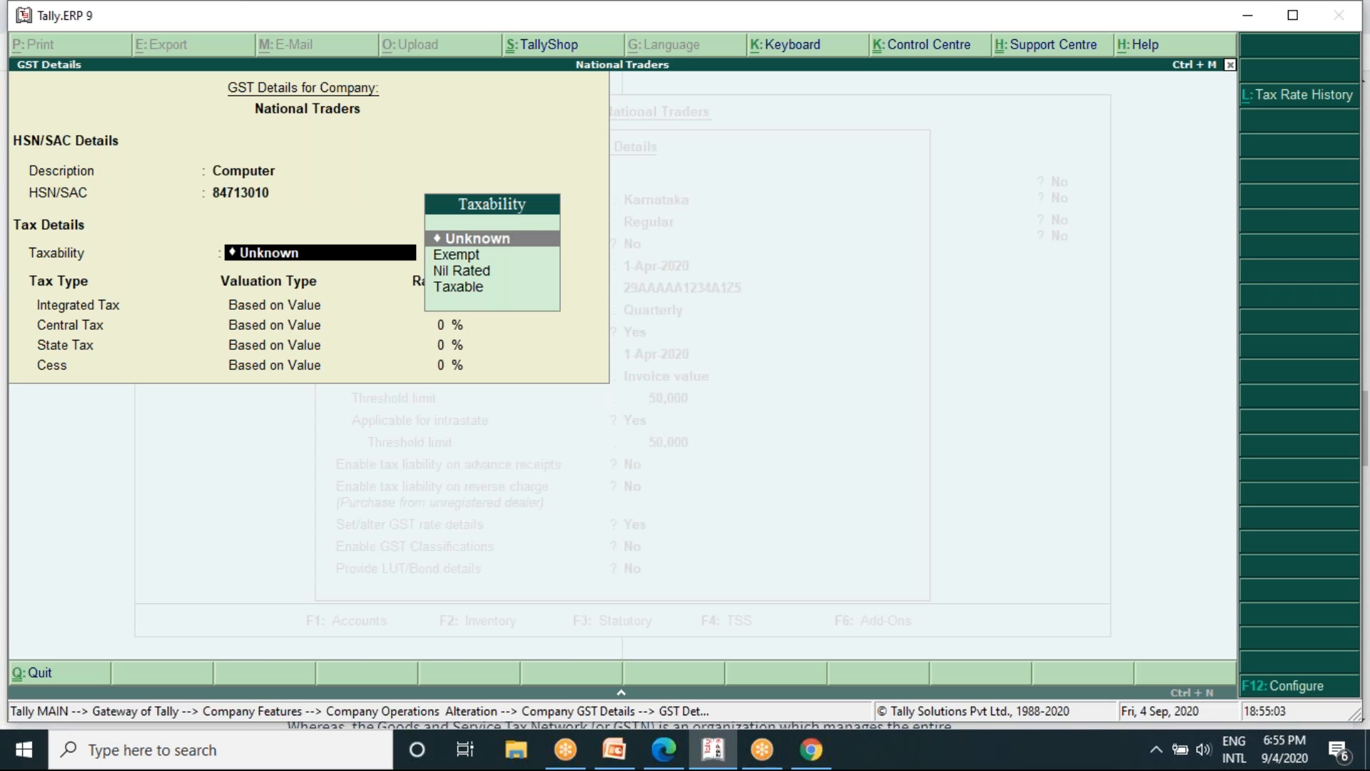
- Set the taxability in the company's GST rate details to Taxable
key(Down)
key(Down)
key(Down)
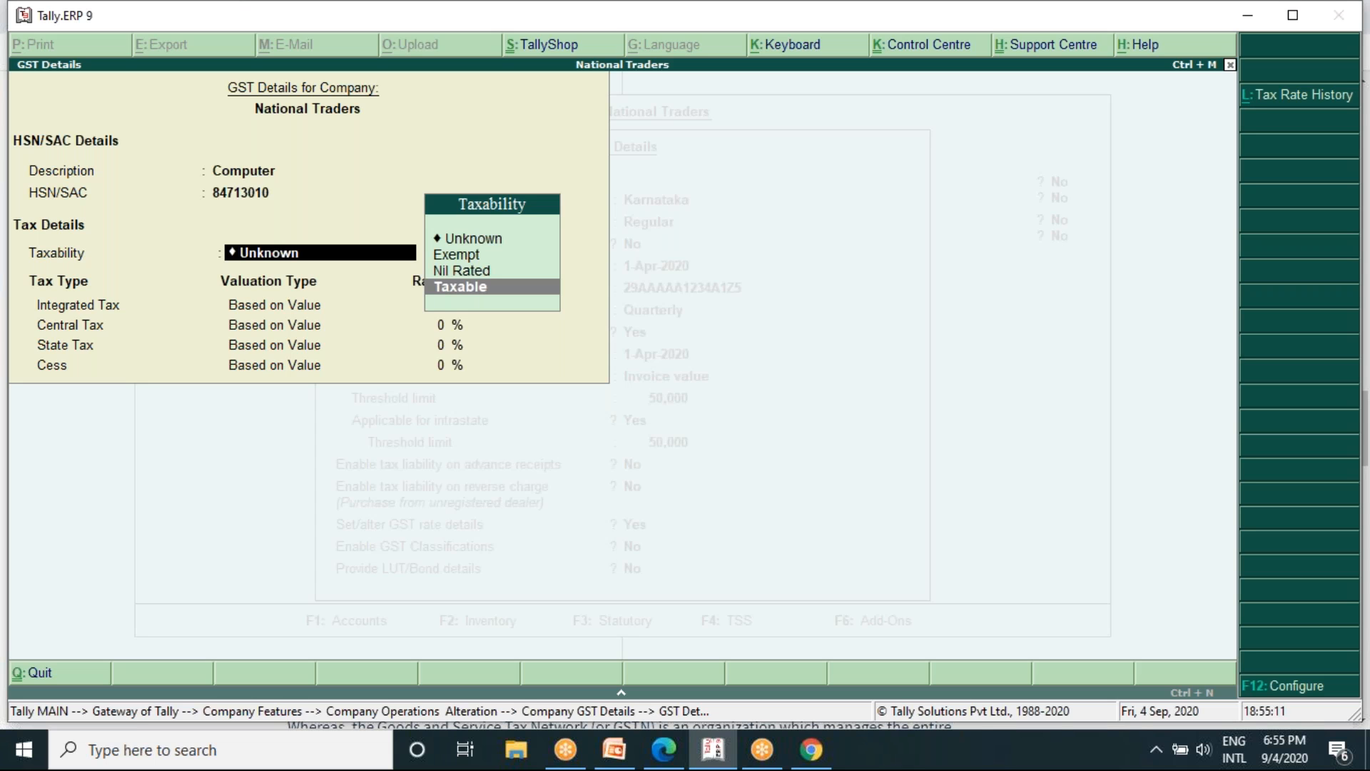
key(Return)
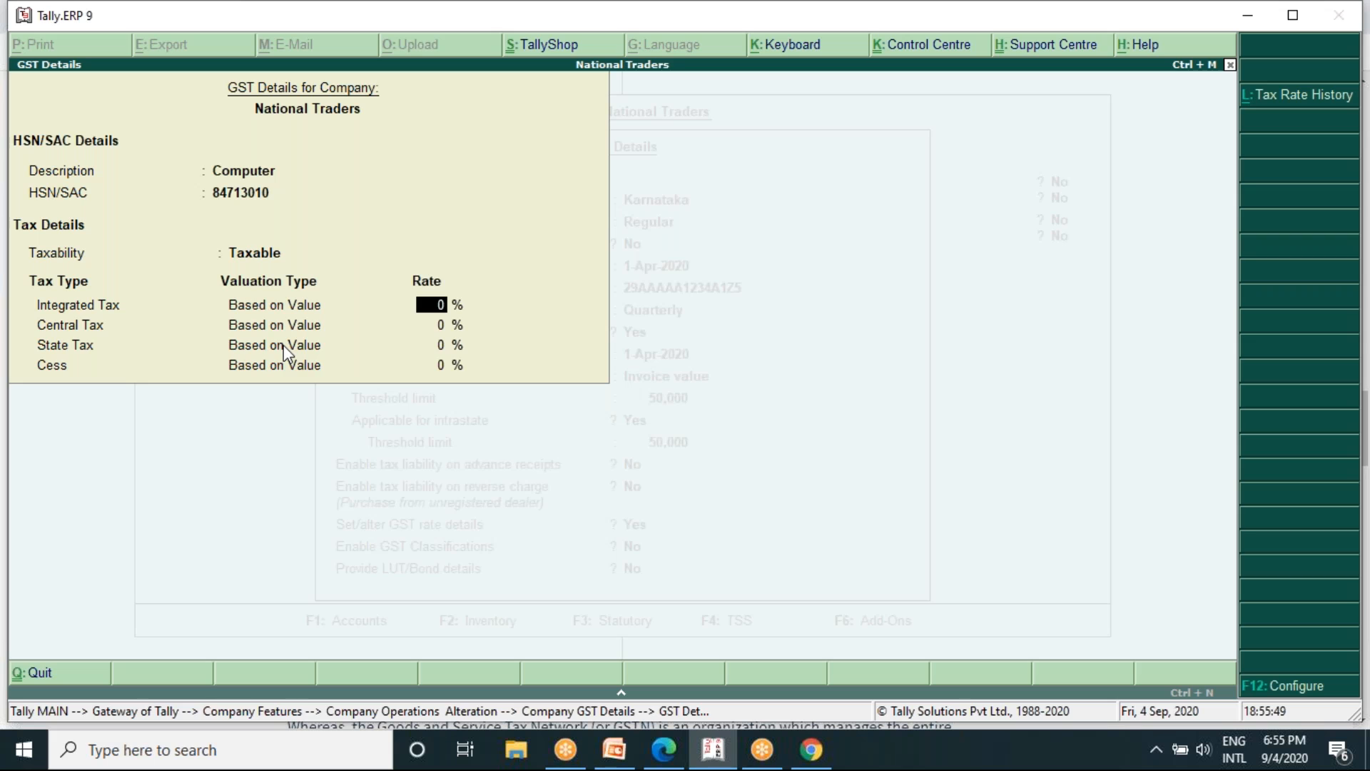
- Try integrated tax rates of 18%, 5% and 28% in the company's GST rate details
text(18)
key(Return)
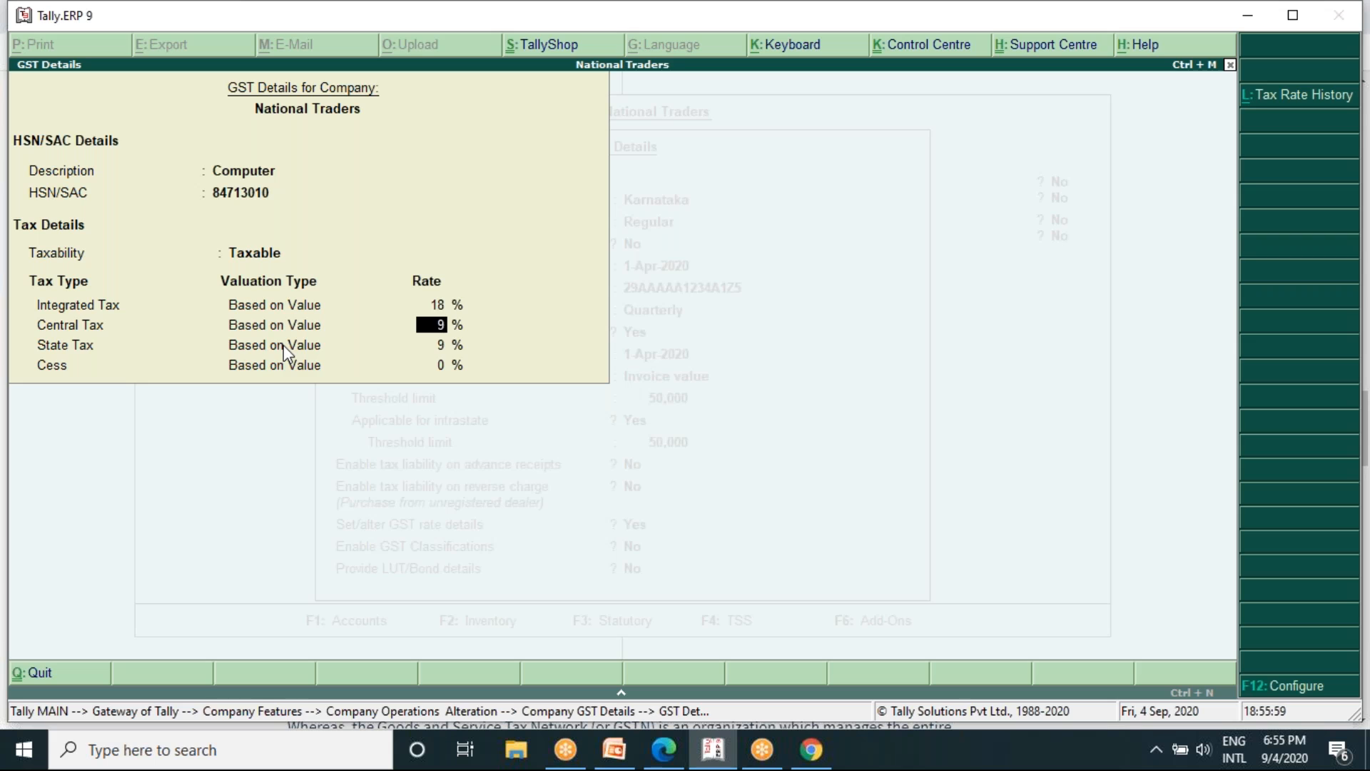
key(Up)
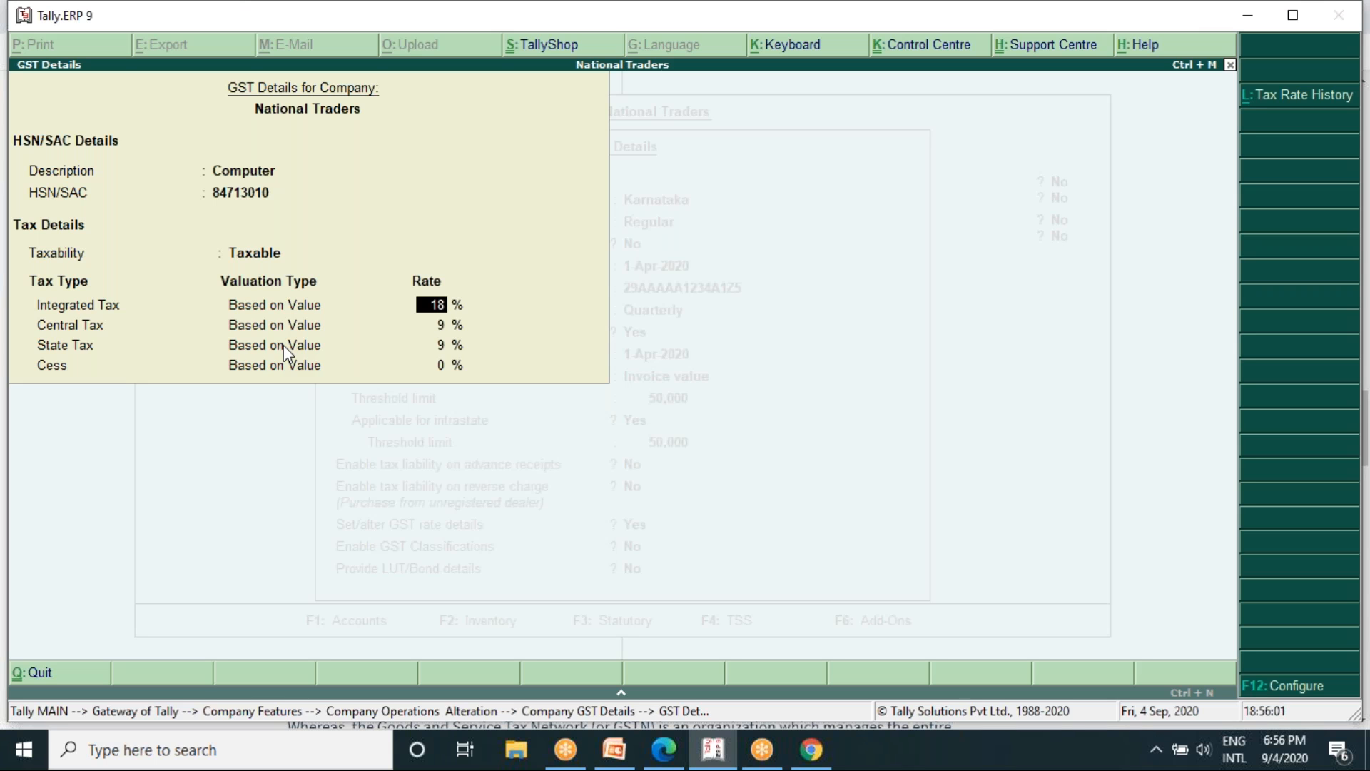
text(5)
key(Return)
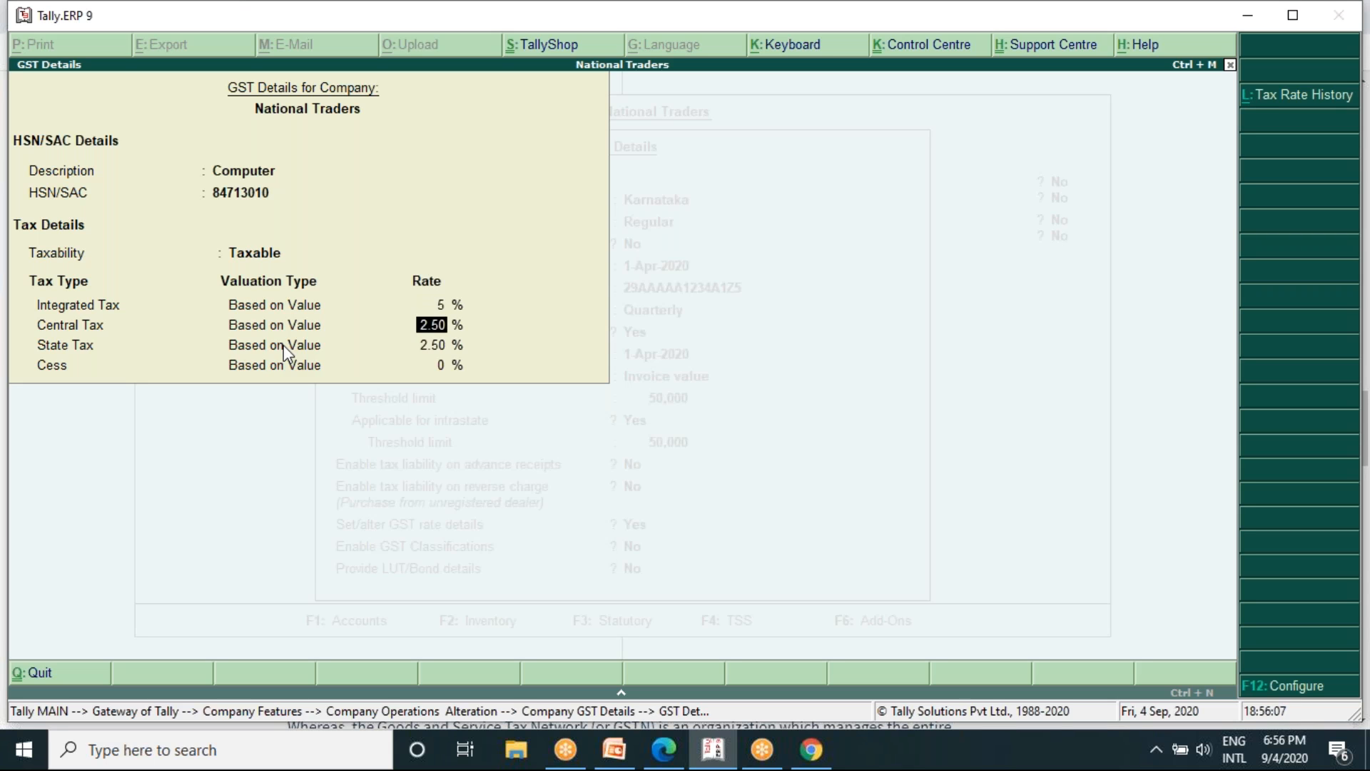
key(Up)
text(28)
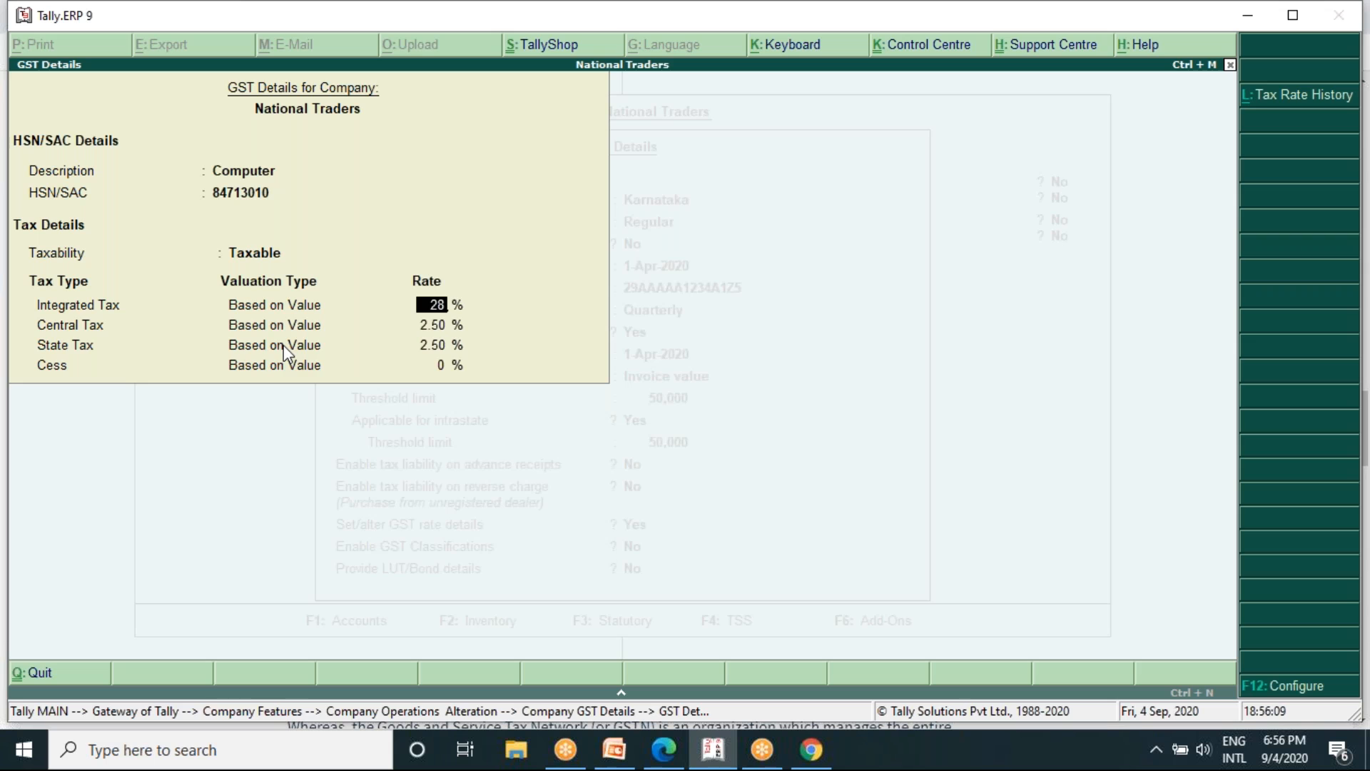
key(Return)
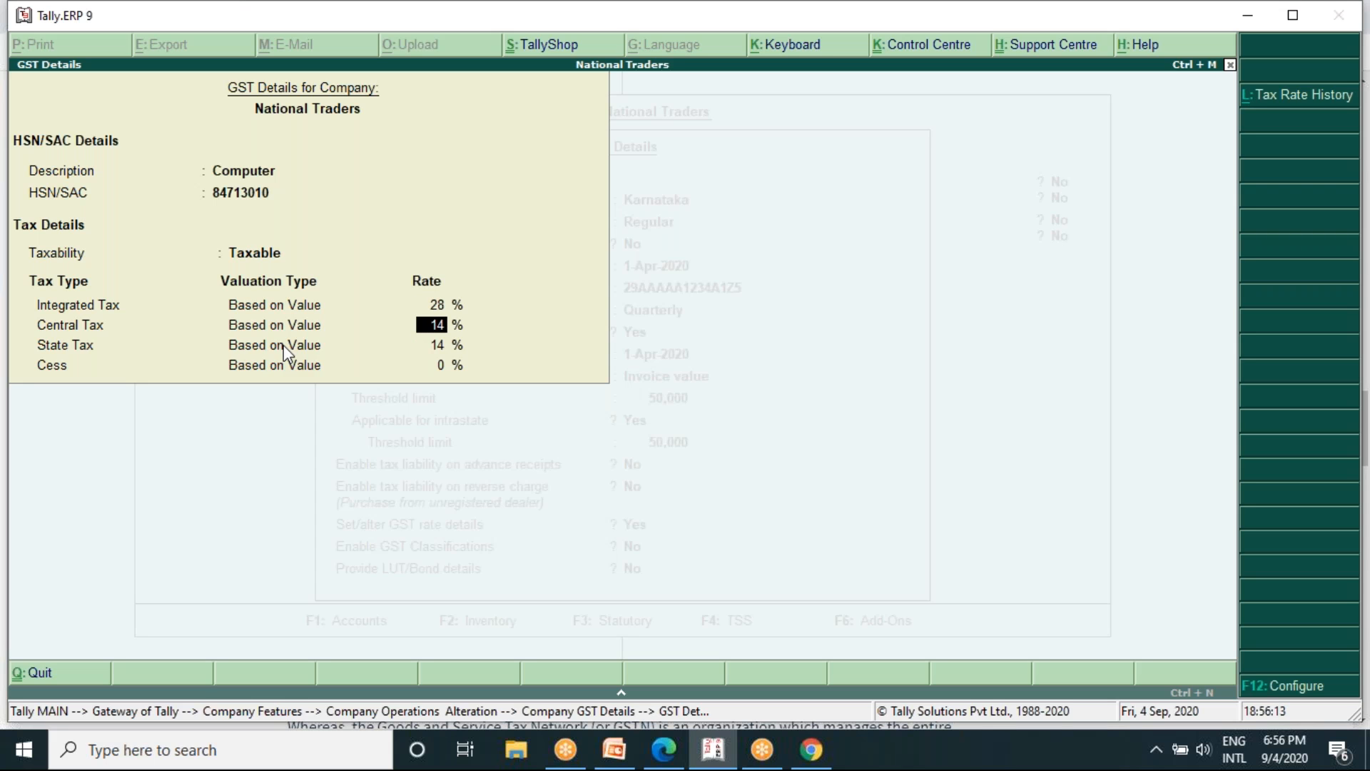
- Set the integrated tax rate to 18%, keep cess at 0%, and accept the company's GST rate details
key(Up)
text(1)
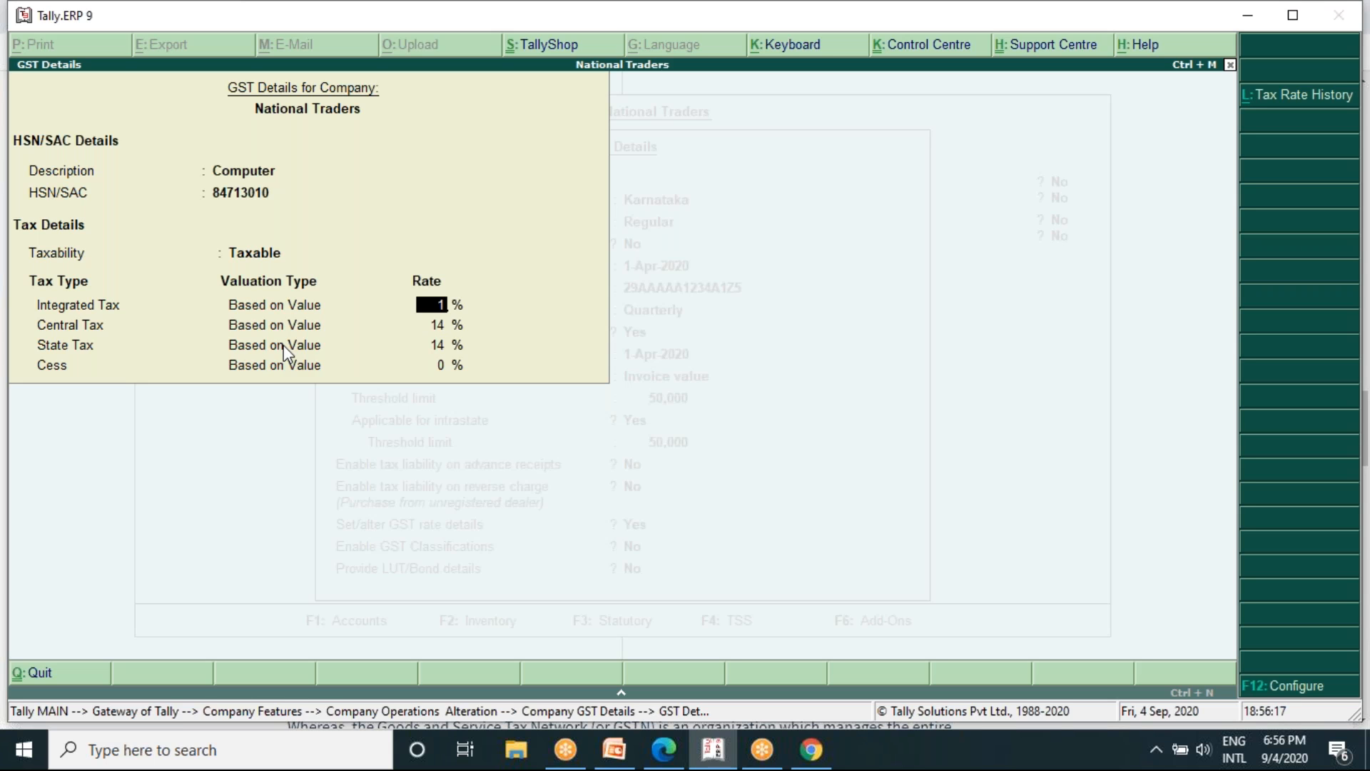
text(8)
key(Return)
key(Return)
key(Return)
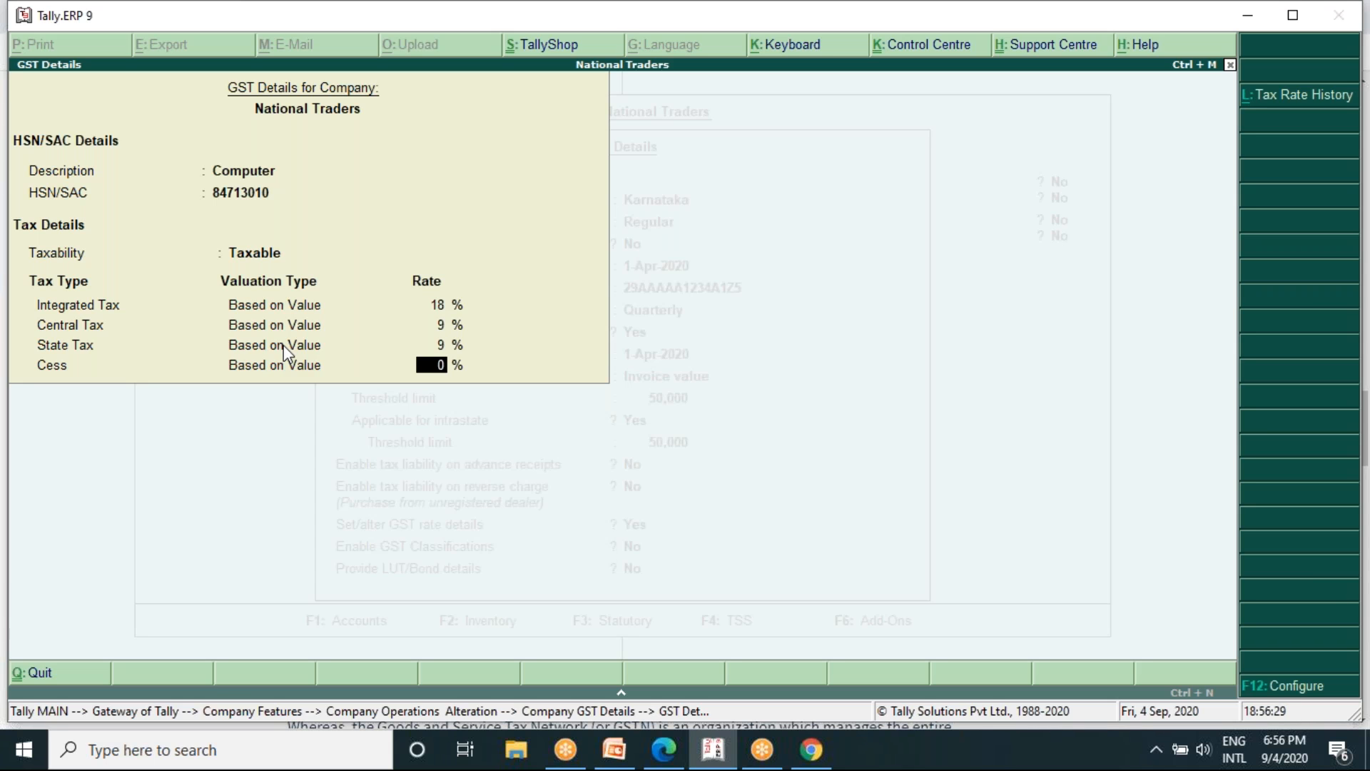
key(Return)
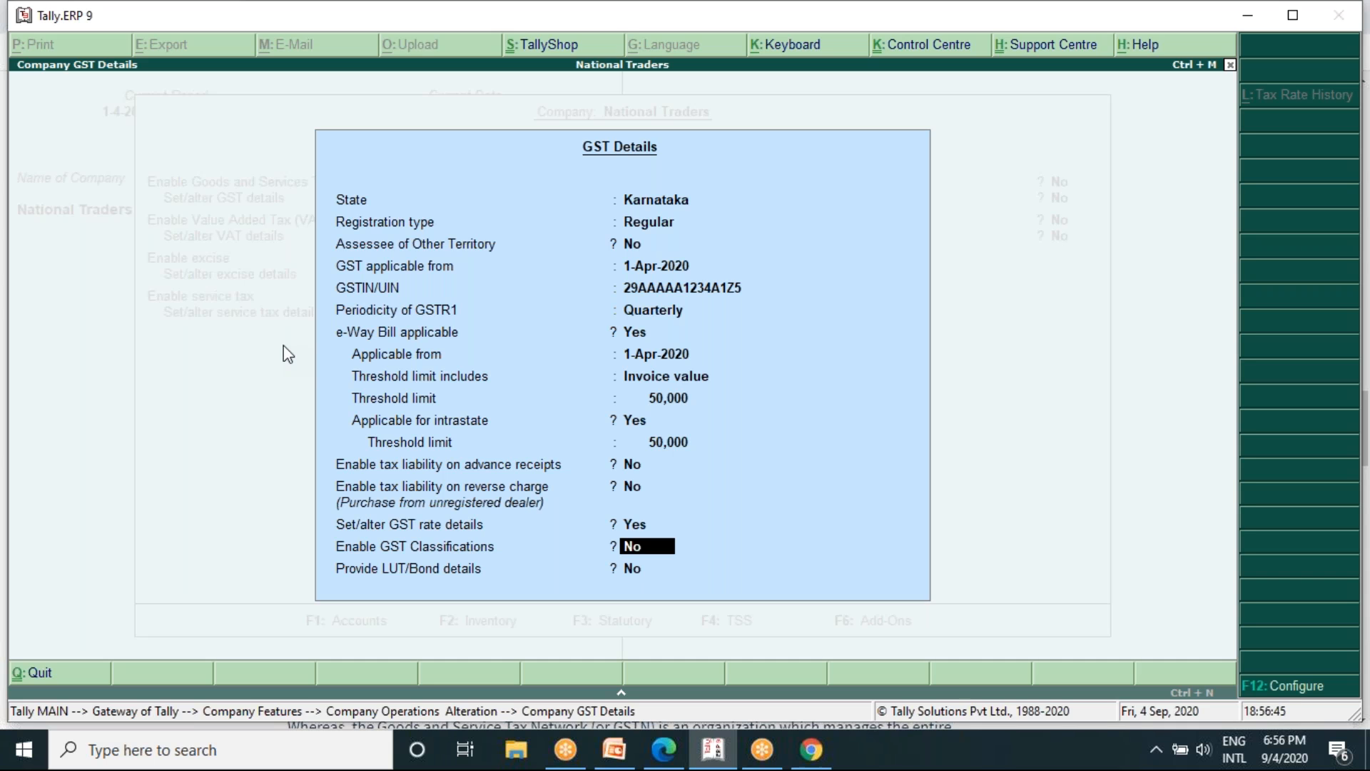
- Reopen the company's GST rate details, review the HSN/SAC code and tax rates, and return to the GST details
key(Up)
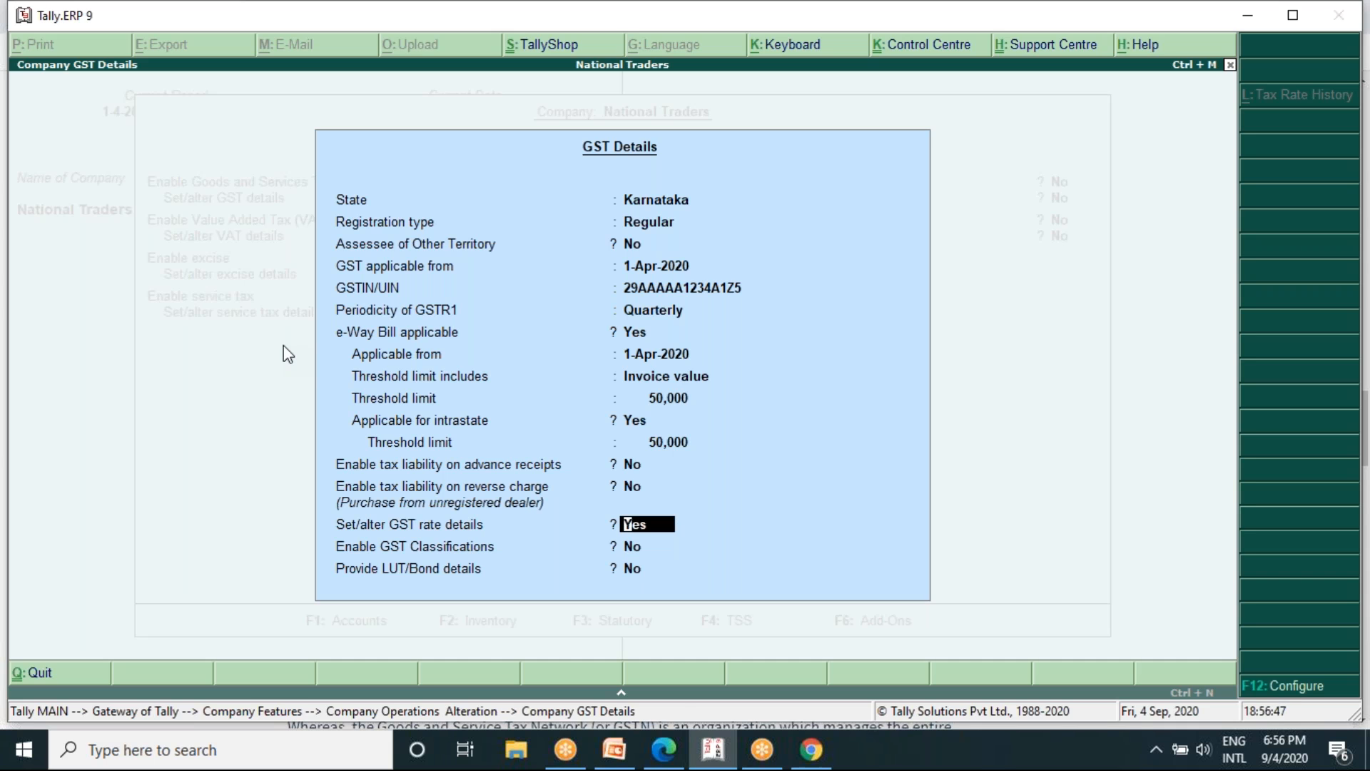
key(Return)
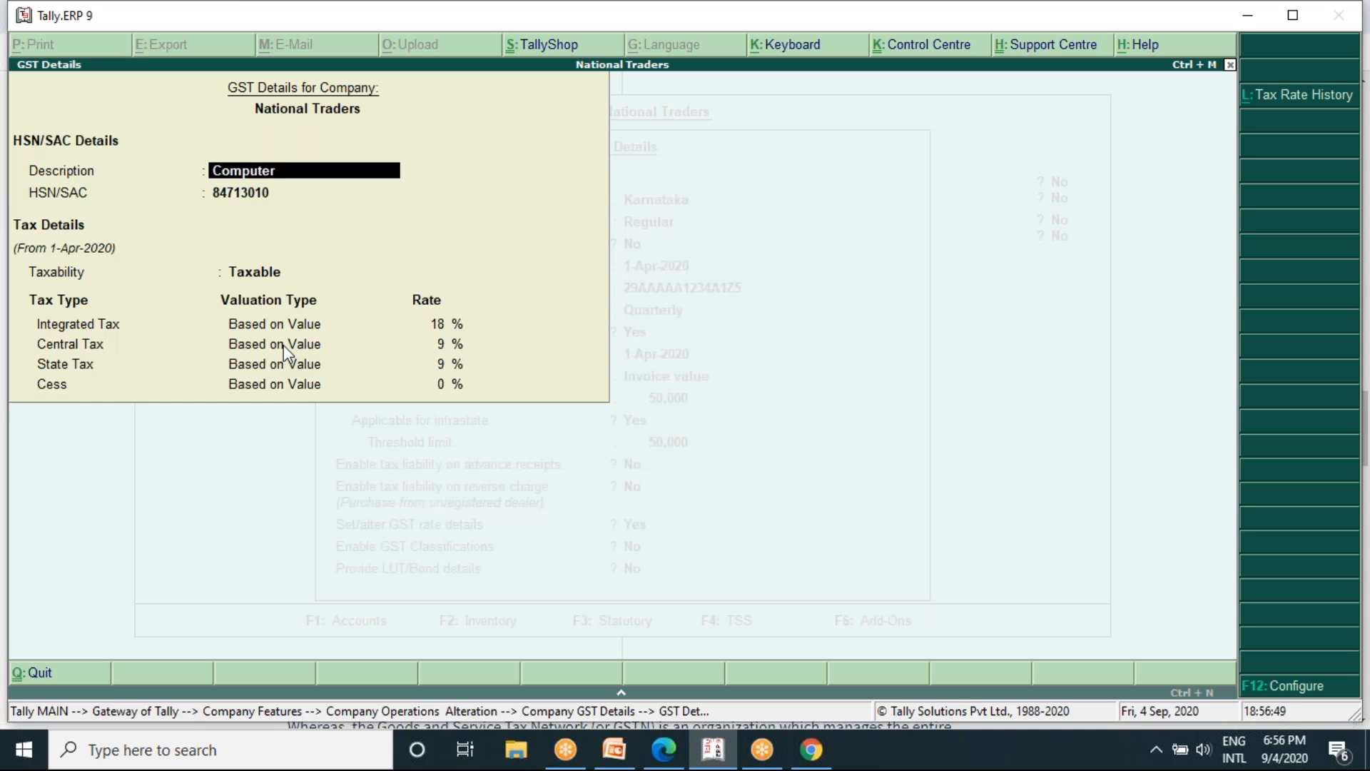
key(Return)
key(Return)
key(Return)
key(Return)
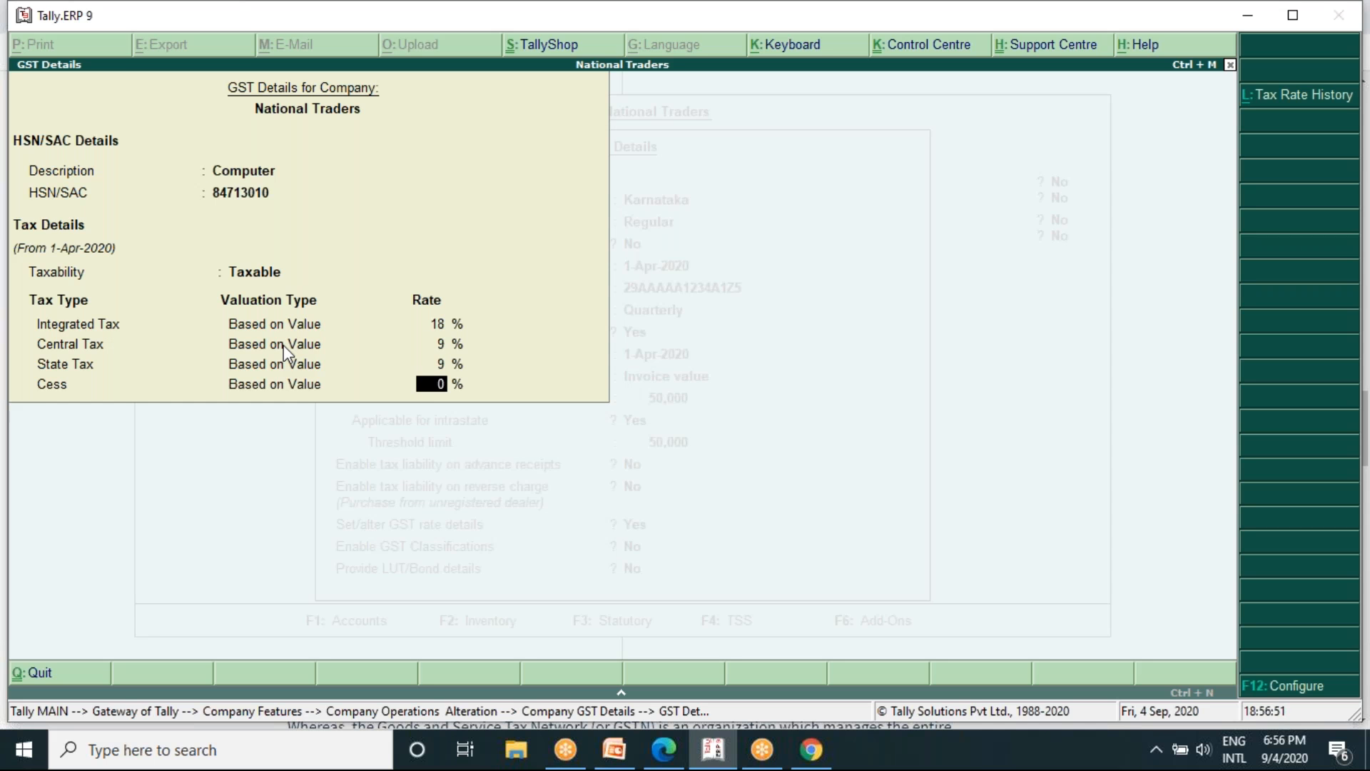
key(ctrl+n)
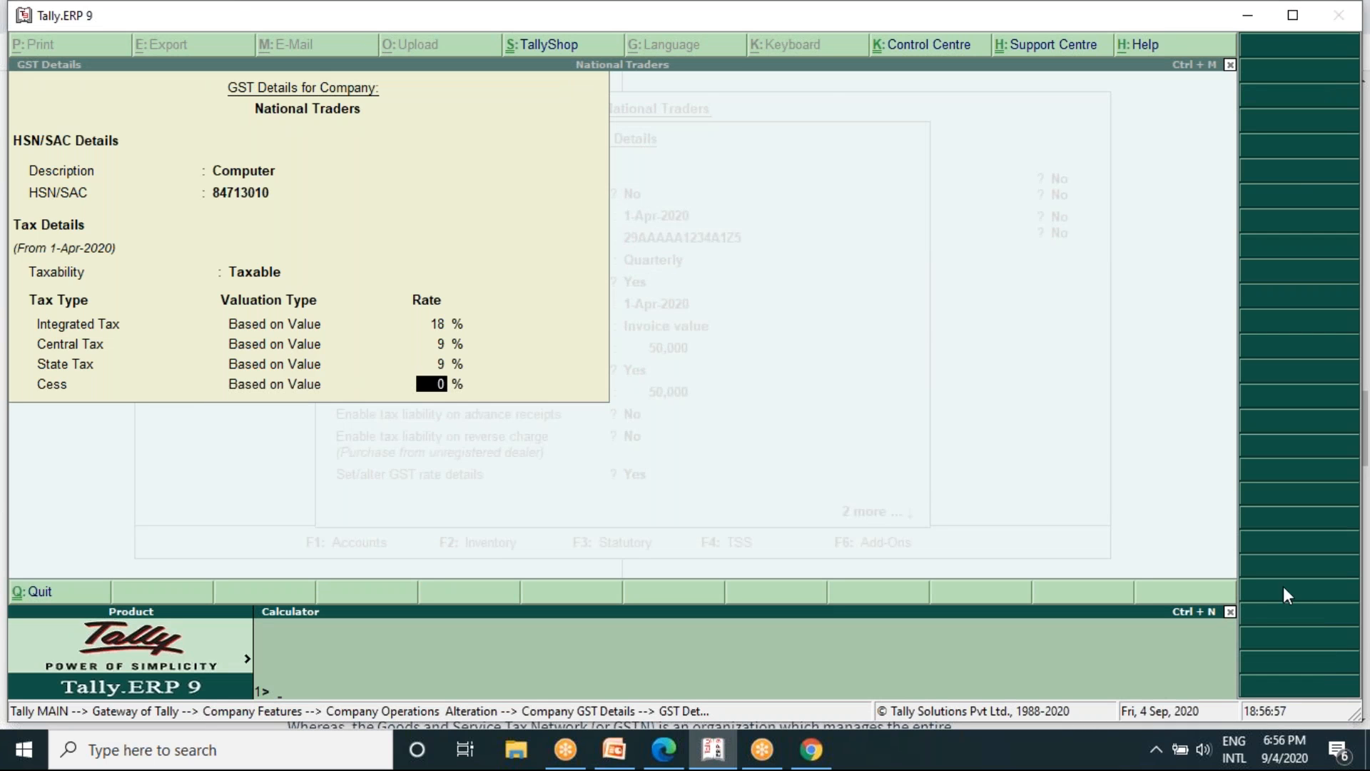
click(1230, 612)
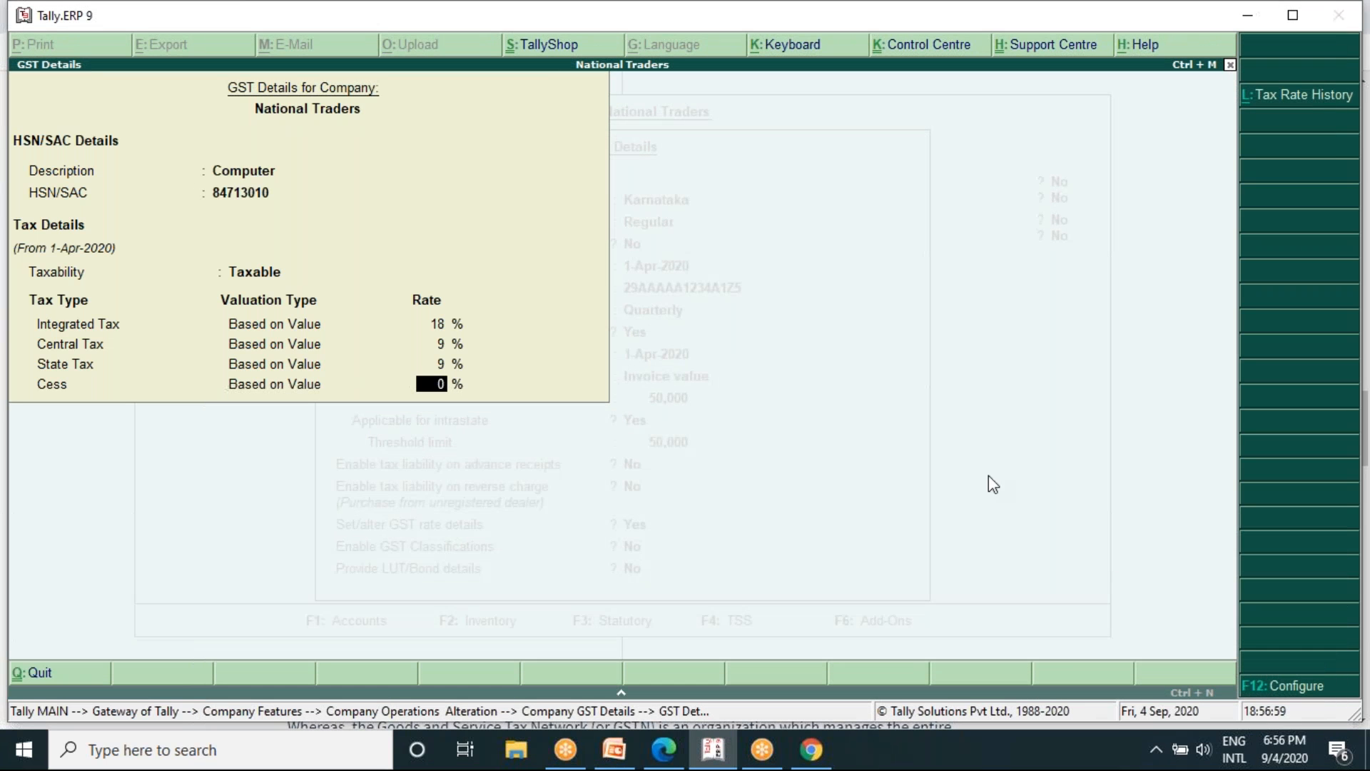
click(1145, 692)
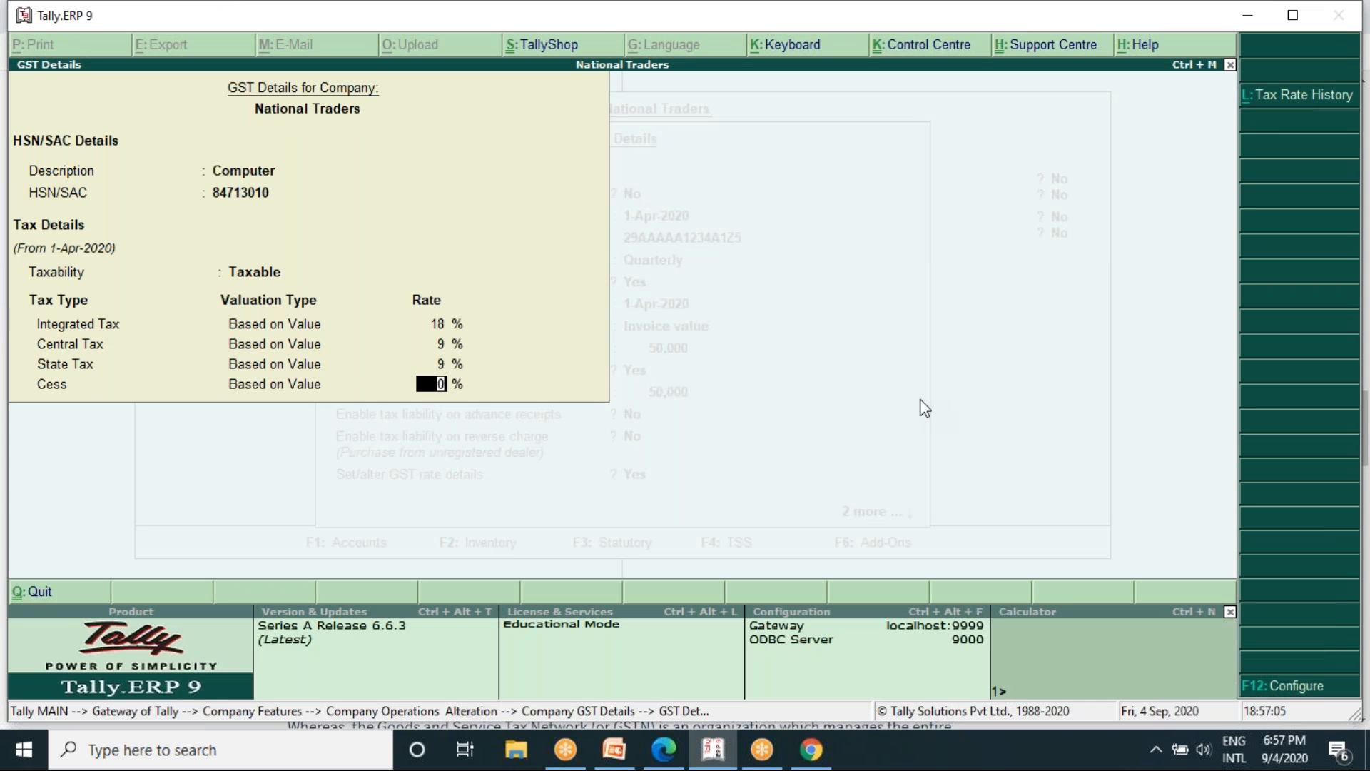
key(Return)
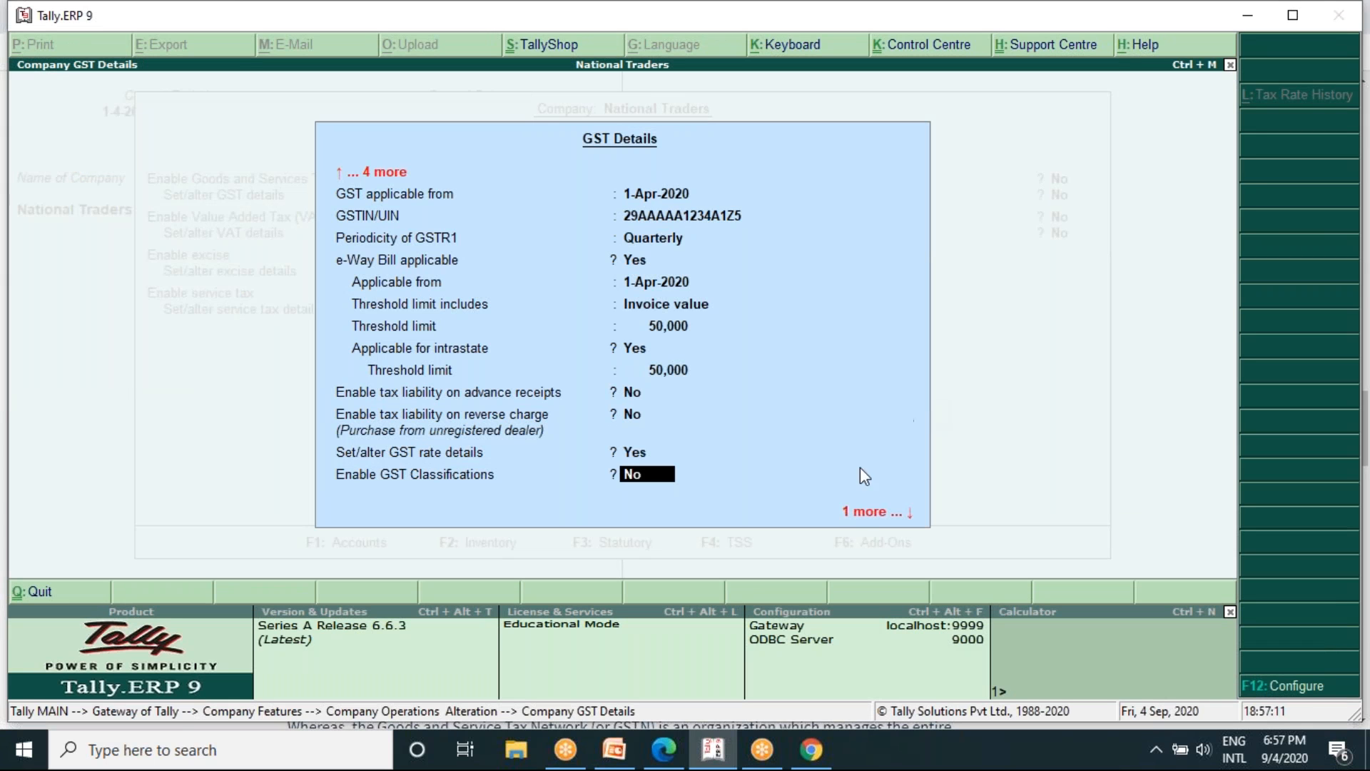
- Keep GST classifications and LUT/Bond details at No and accept the company's GST details
click(864, 513)
key(Return)
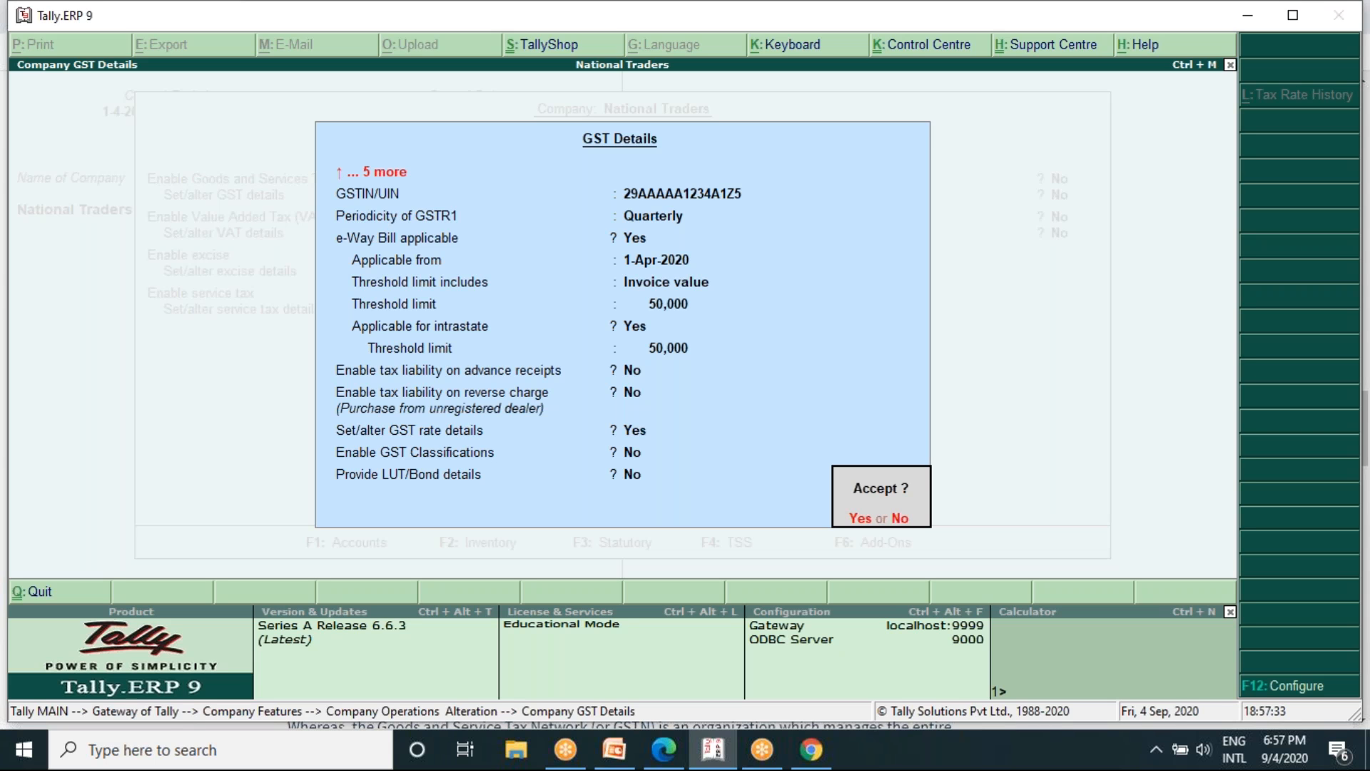
key(Return)
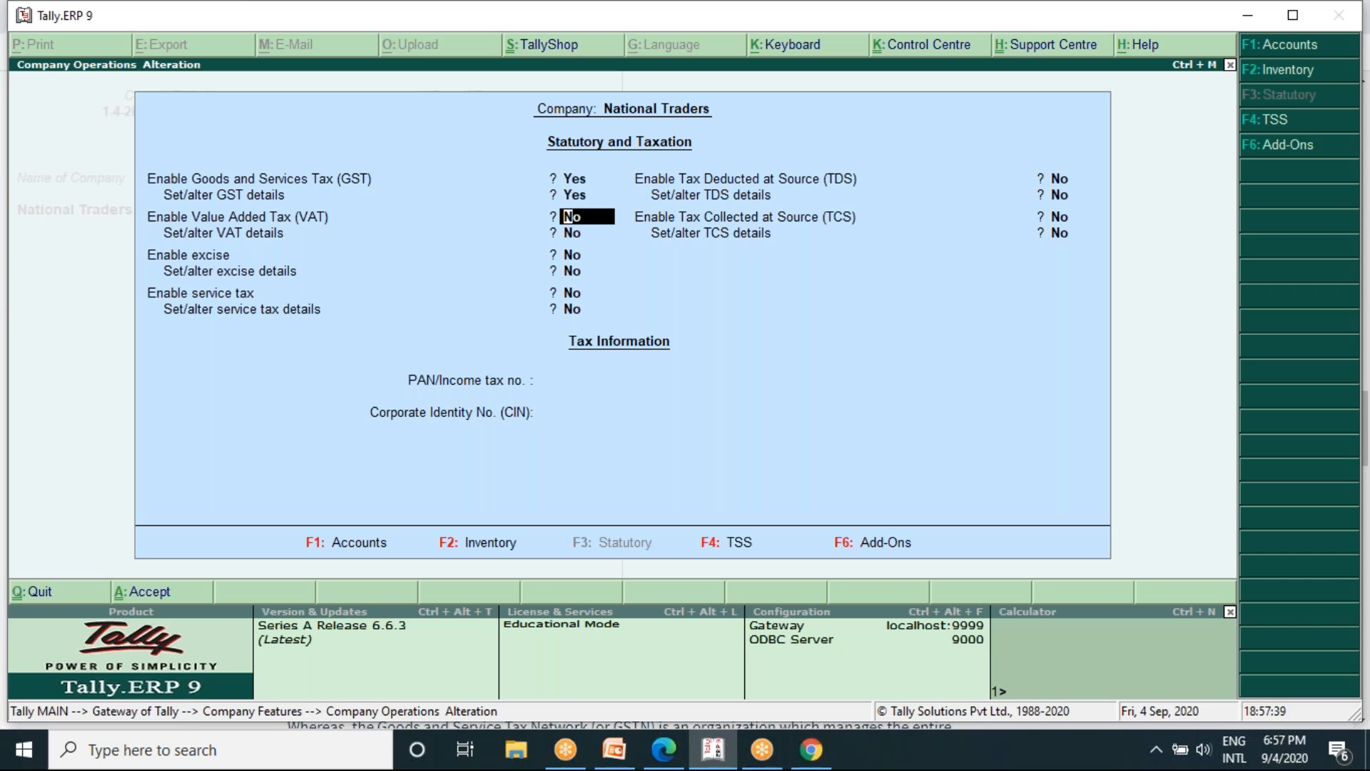
- Reopen the company's GST details and go through the registration and e-Way Bill entries, keeping their existing values
key(Up)
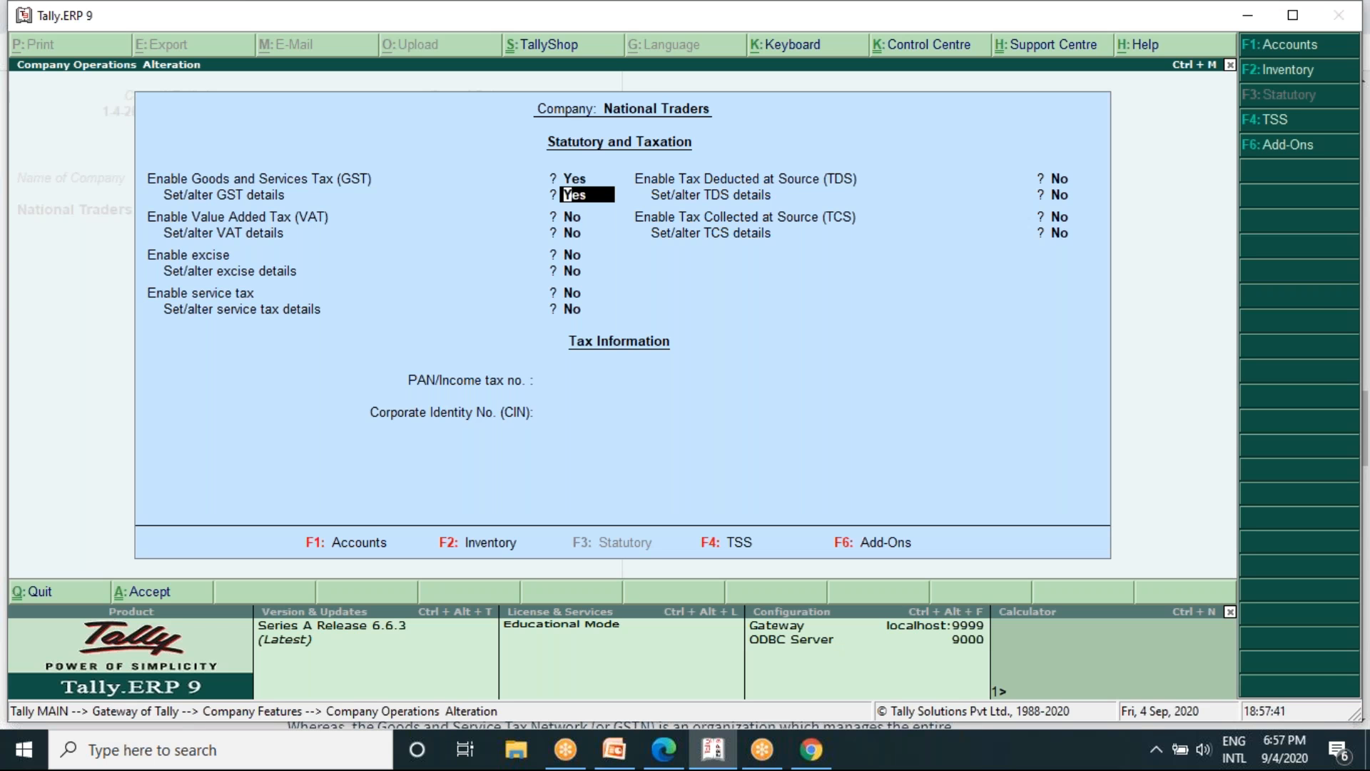
key(Return)
key(Return)
key(Return)
key(Return)
key(Return)
key(Return)
key(Return)
key(Return)
key(Return)
key(Return)
key(Return)
key(Return)
key(Return)
key(Return)
key(Return)
key(Return)
key(Return)
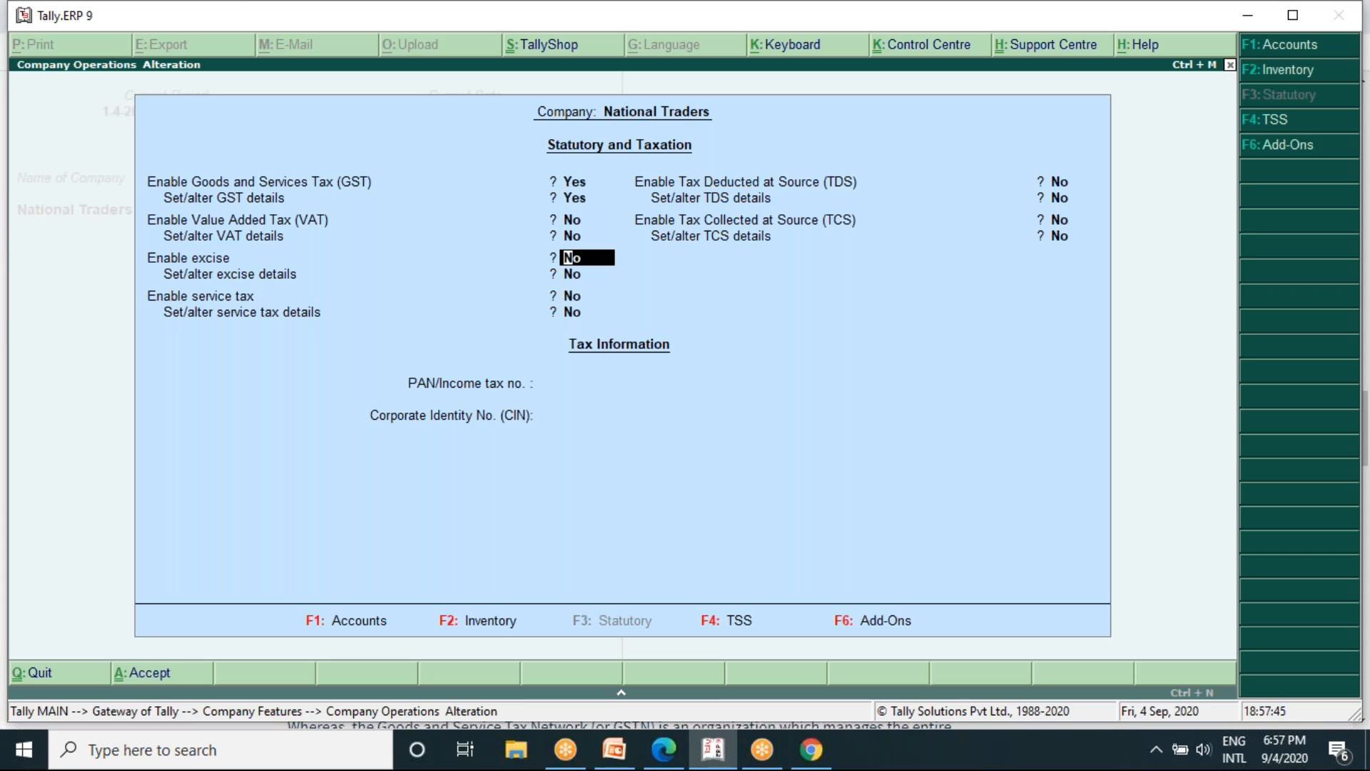
key(Up)
key(Up)
key(Return)
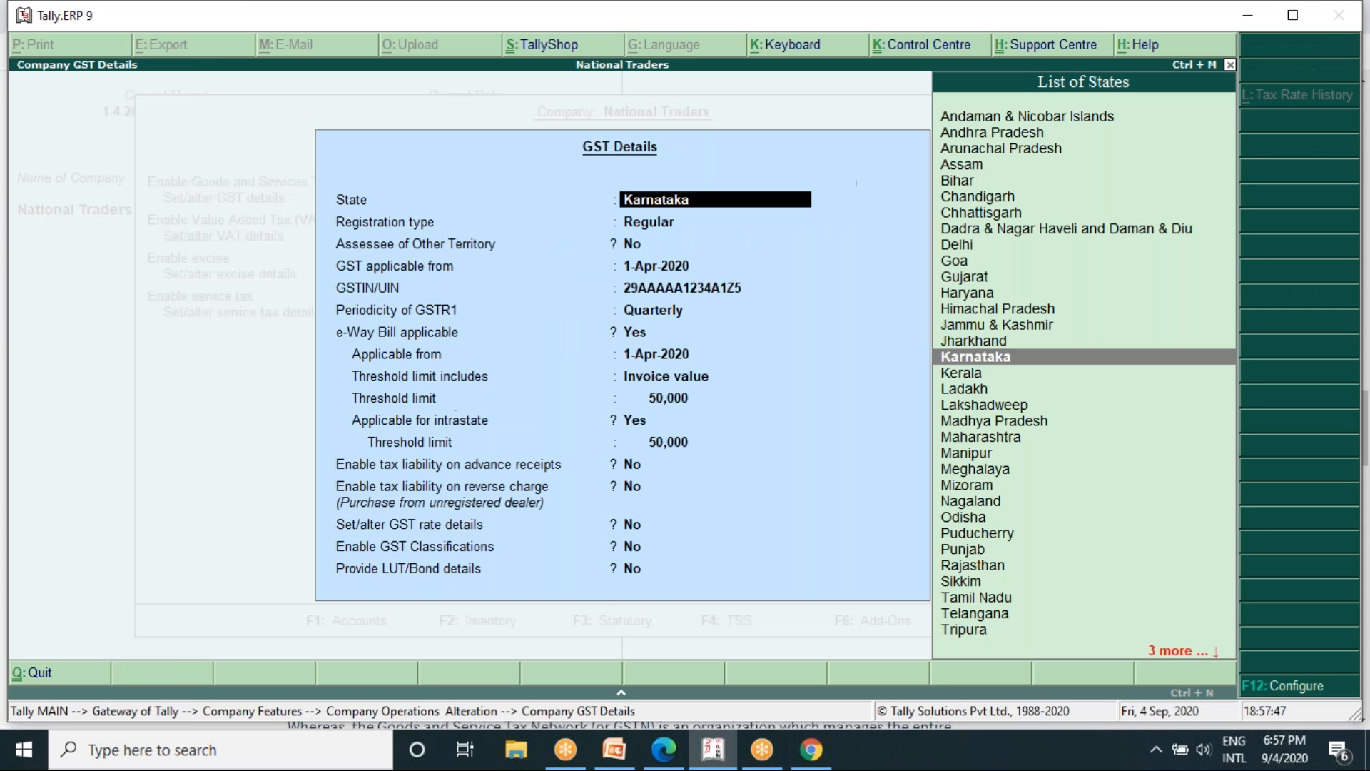
key(Return)
key(Return)
key(Return)
key(Return)
key(Return)
key(Return)
key(Return)
key(Return)
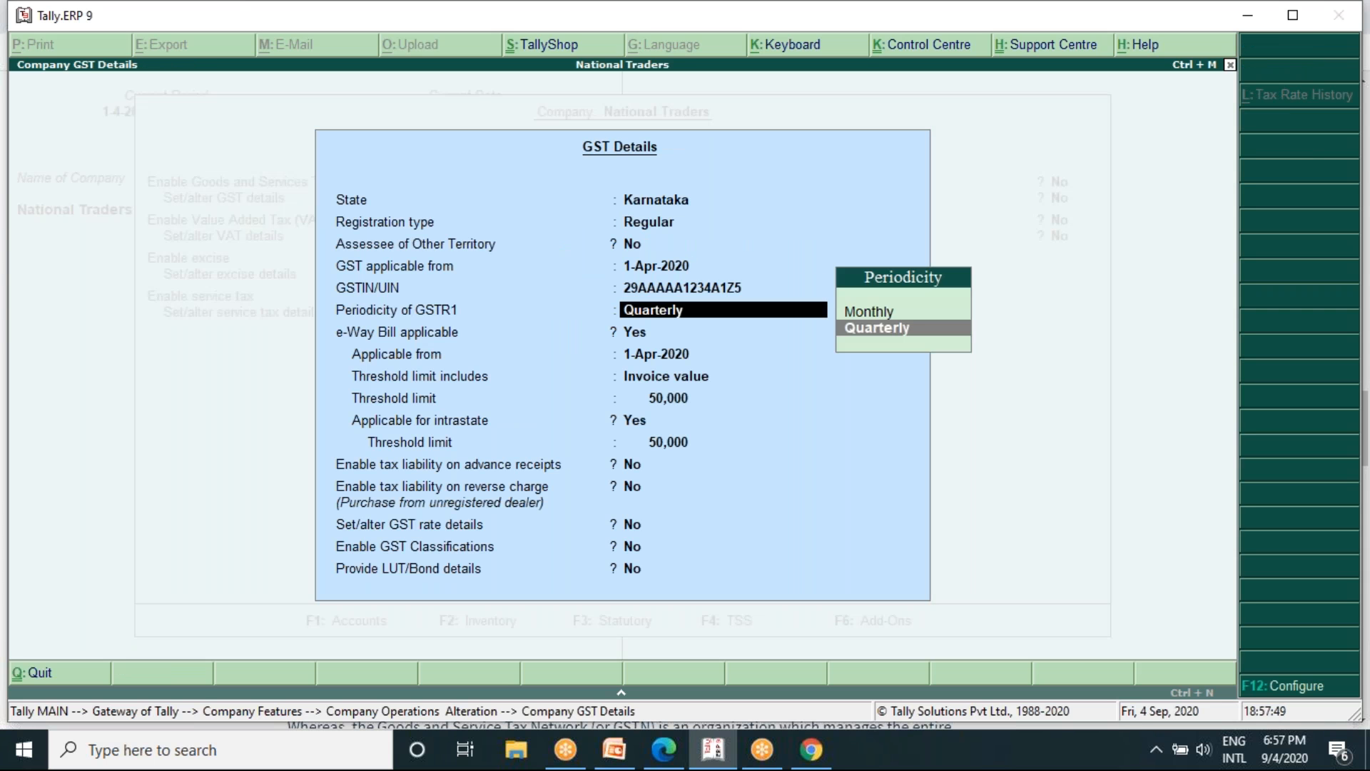
key(Return)
key(Return)
key(Return)
key(Return)
key(Return)
key(Return)
key(Return)
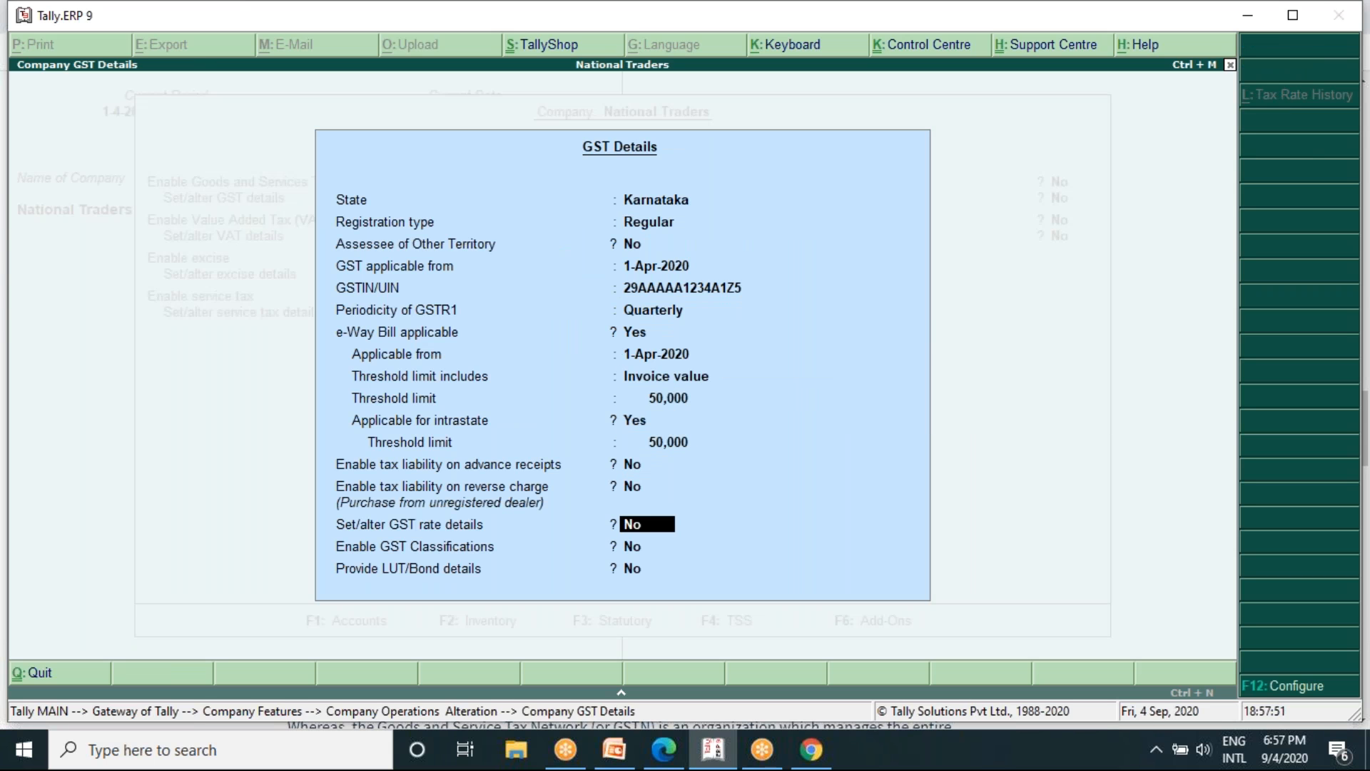
- Set the GST rate details option to Yes and recheck the description, HSN/SAC code, taxability and tax rates
key(Up)
text(y)
key(Return)
key(Return)
key(Return)
key(Return)
key(Return)
key(Return)
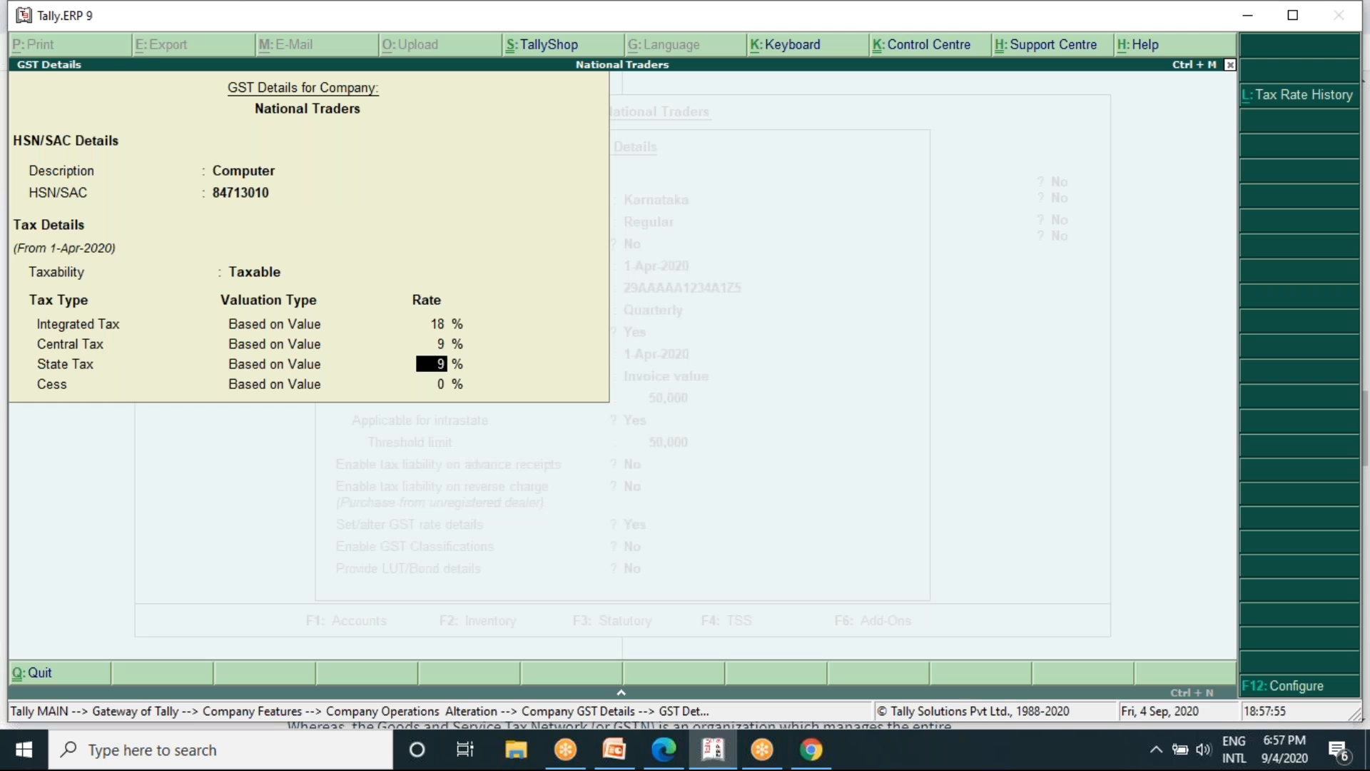
key(Return)
- Accept the company's GST details and save the Statutory and Taxation features with VAT, excise and service tax disabled
key(Return)
key(Return)
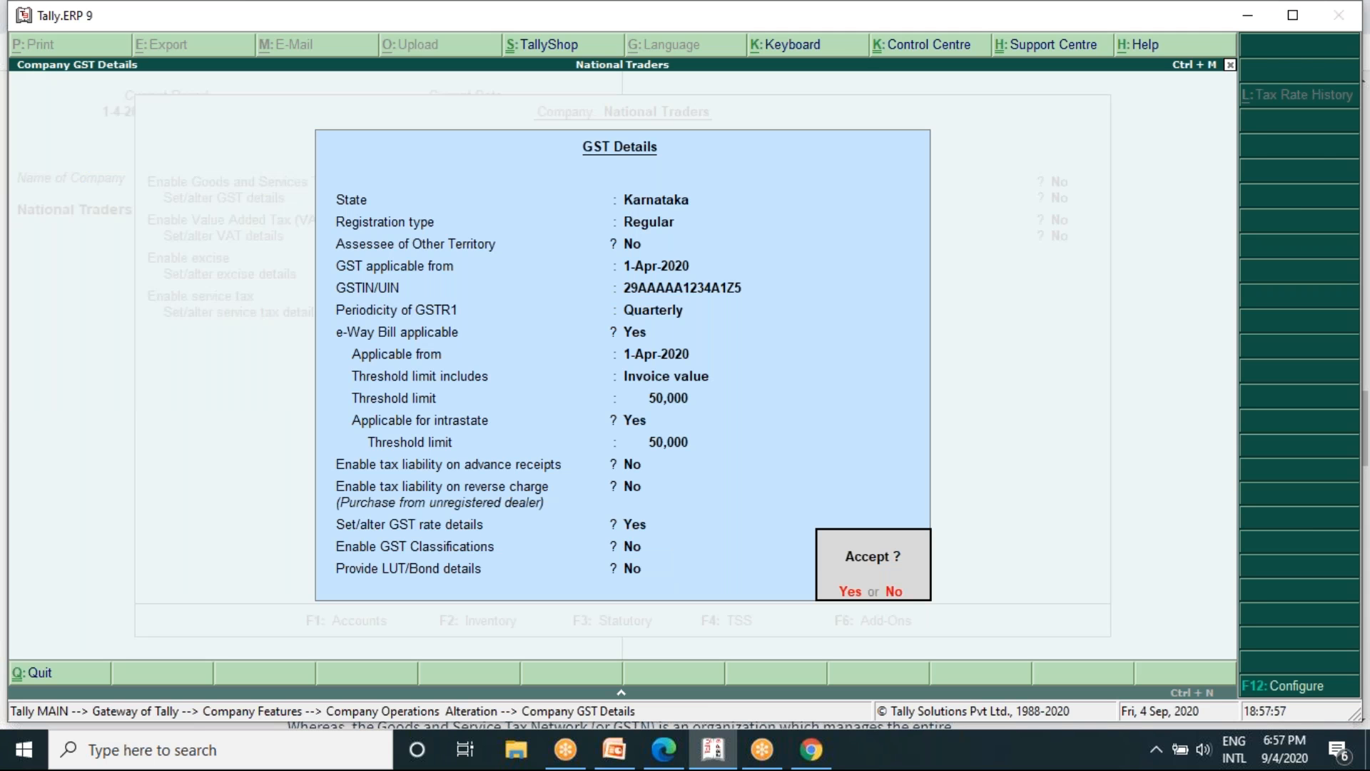
key(y)
key(Return)
key(Return)
key(Return)
key(Return)
key(Return)
key(Return)
key(Return)
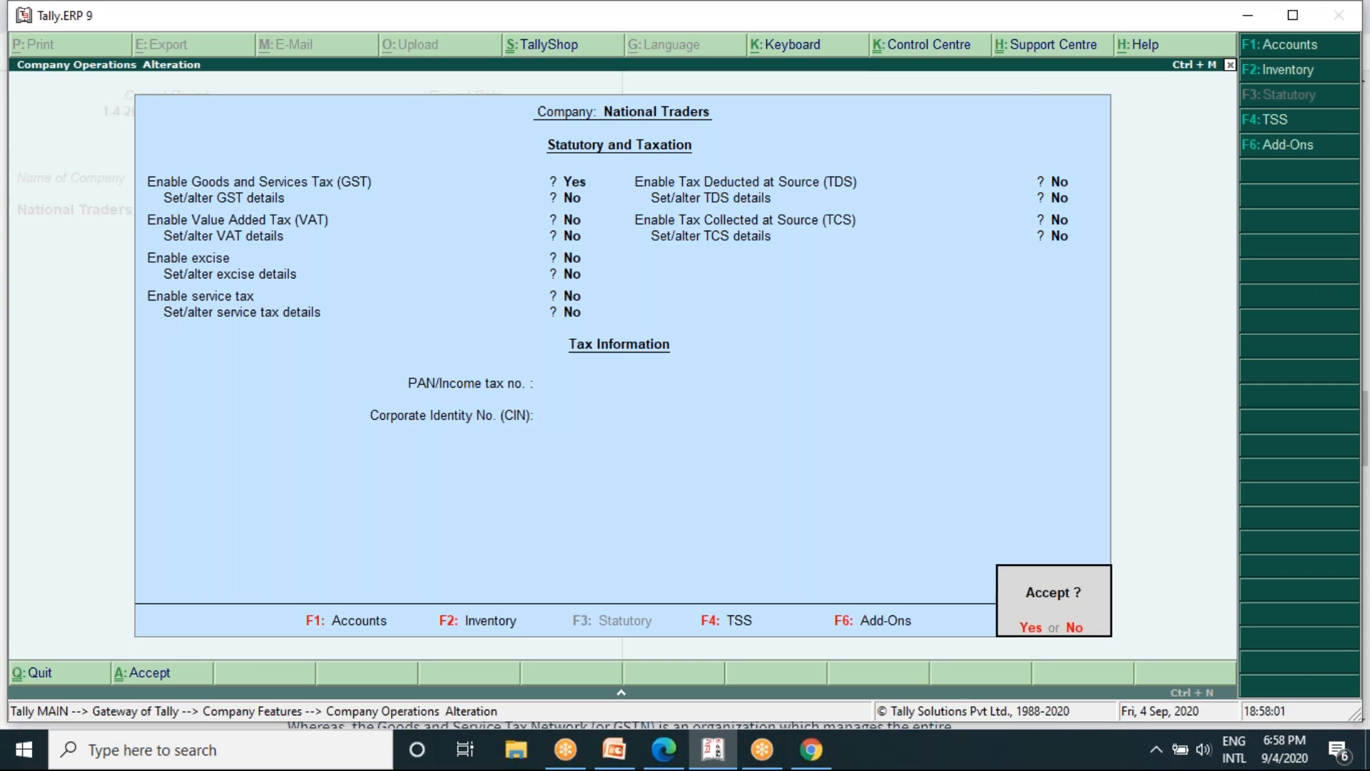
key(y)
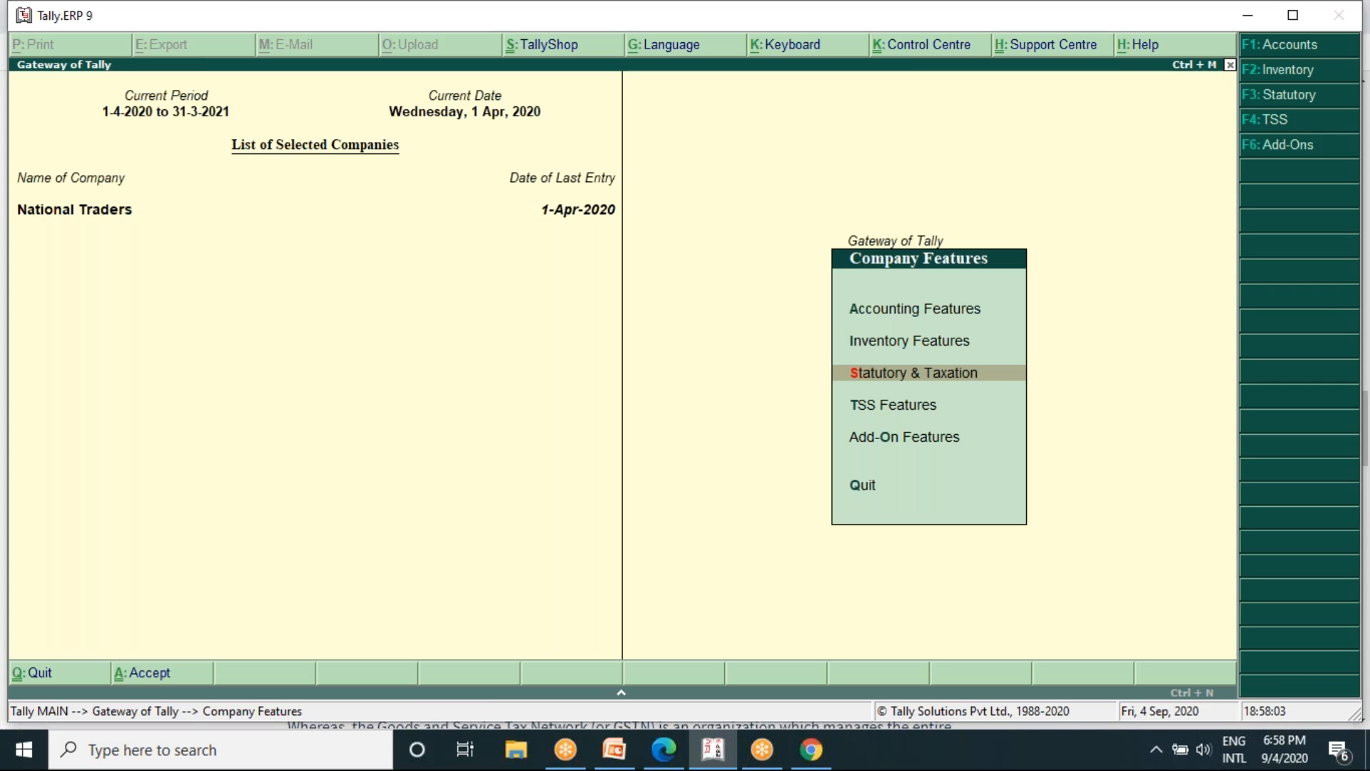
- Leave the company features and open the ledger options in Accounts Info
key(Escape)
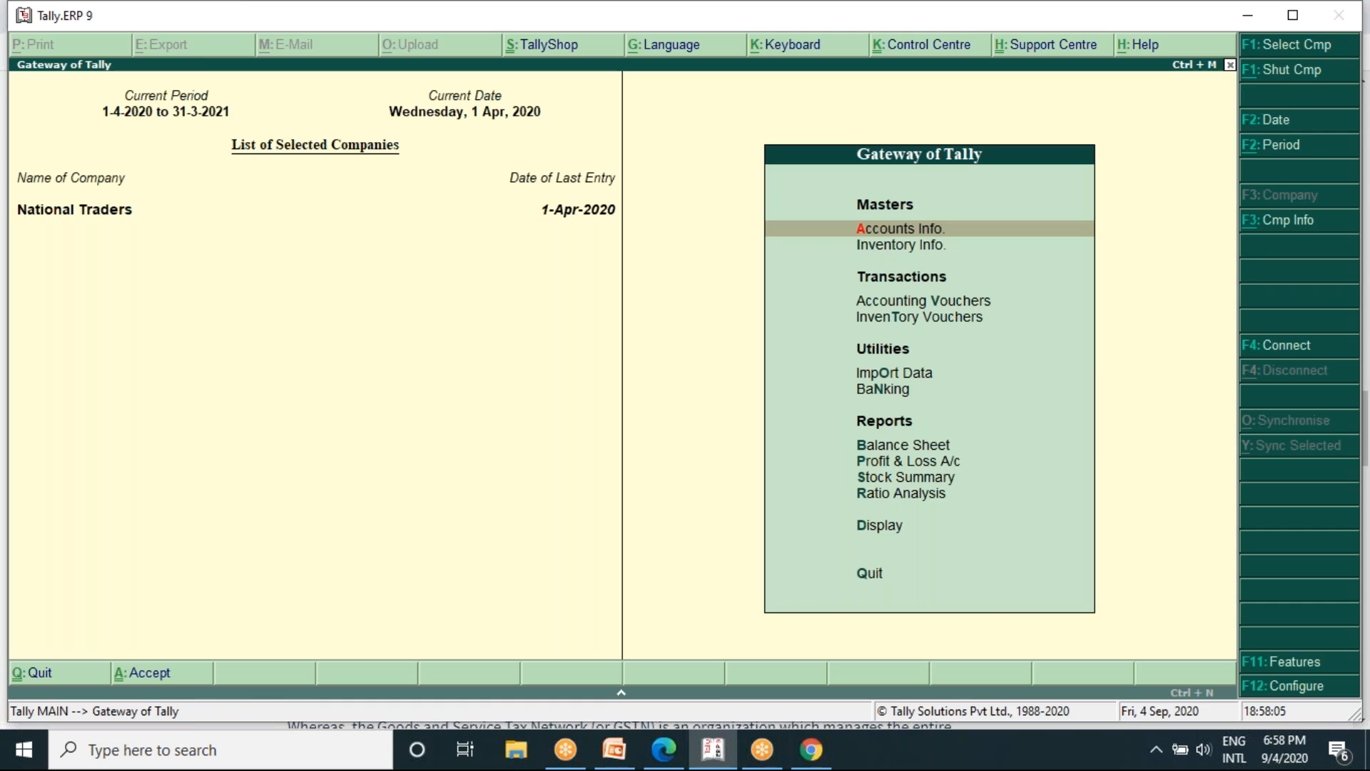
key(Escape)
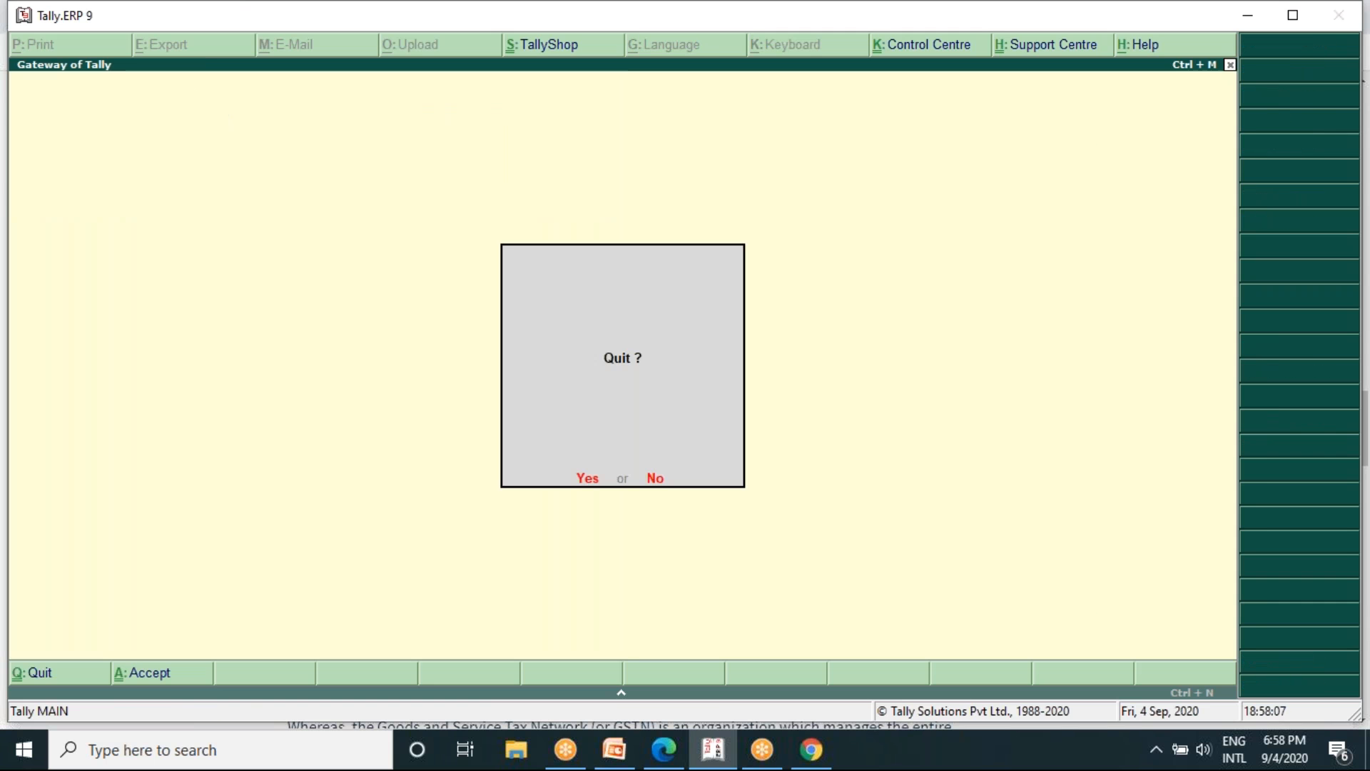
key(n)
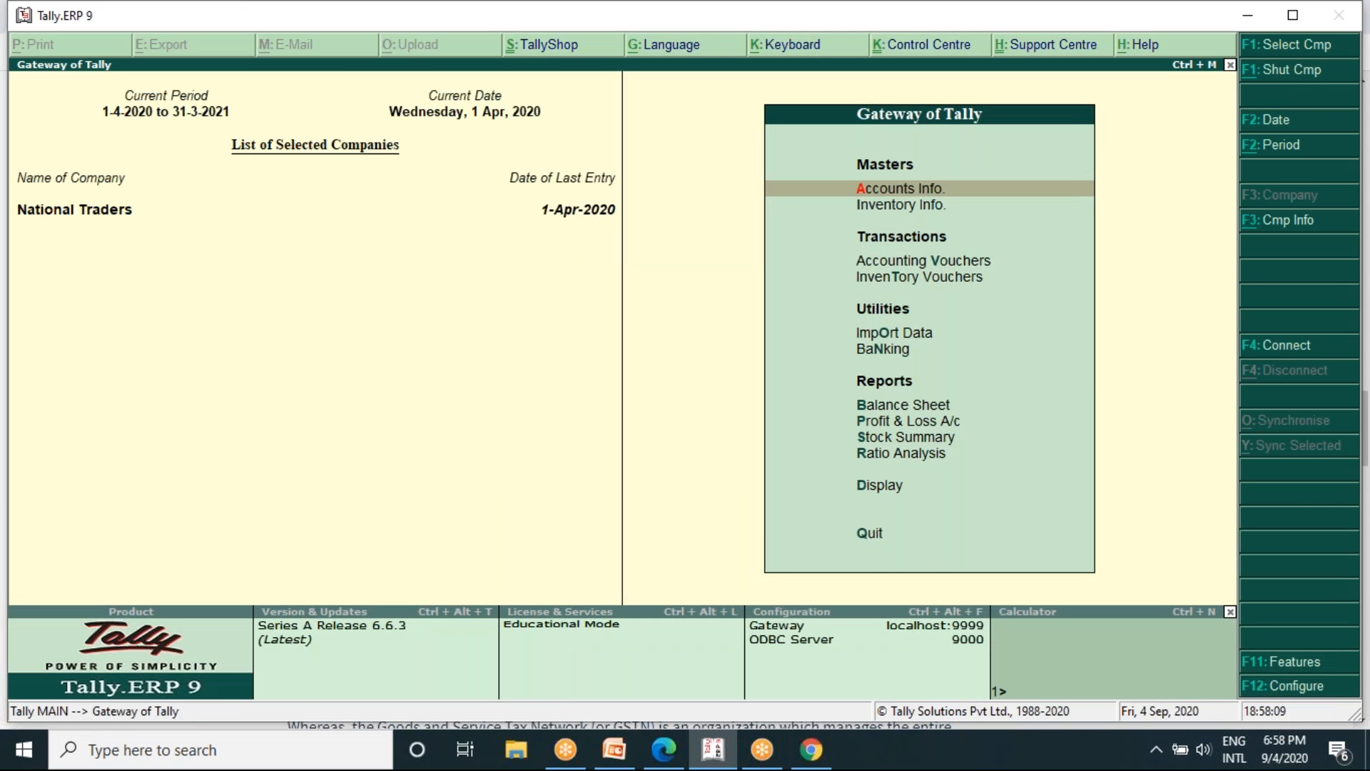
key(Return)
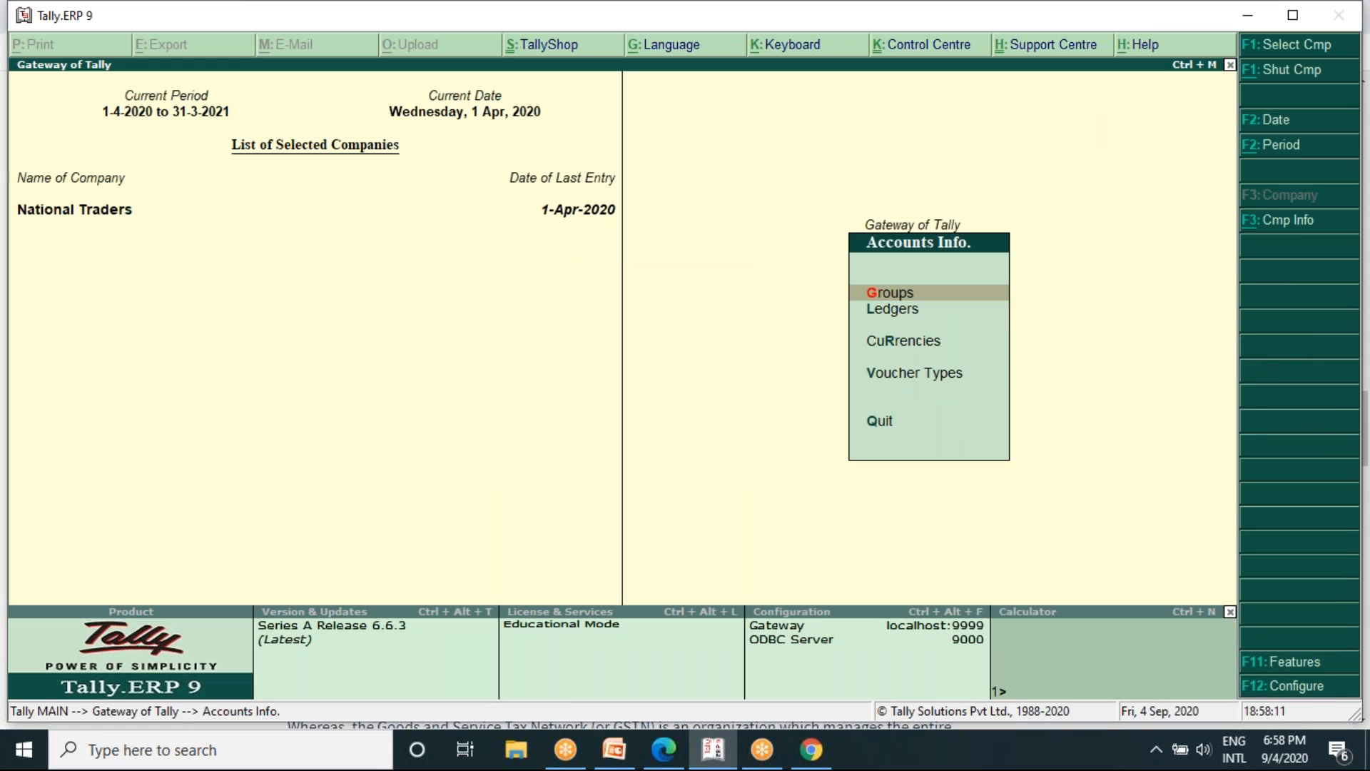
key(Down)
key(Return)
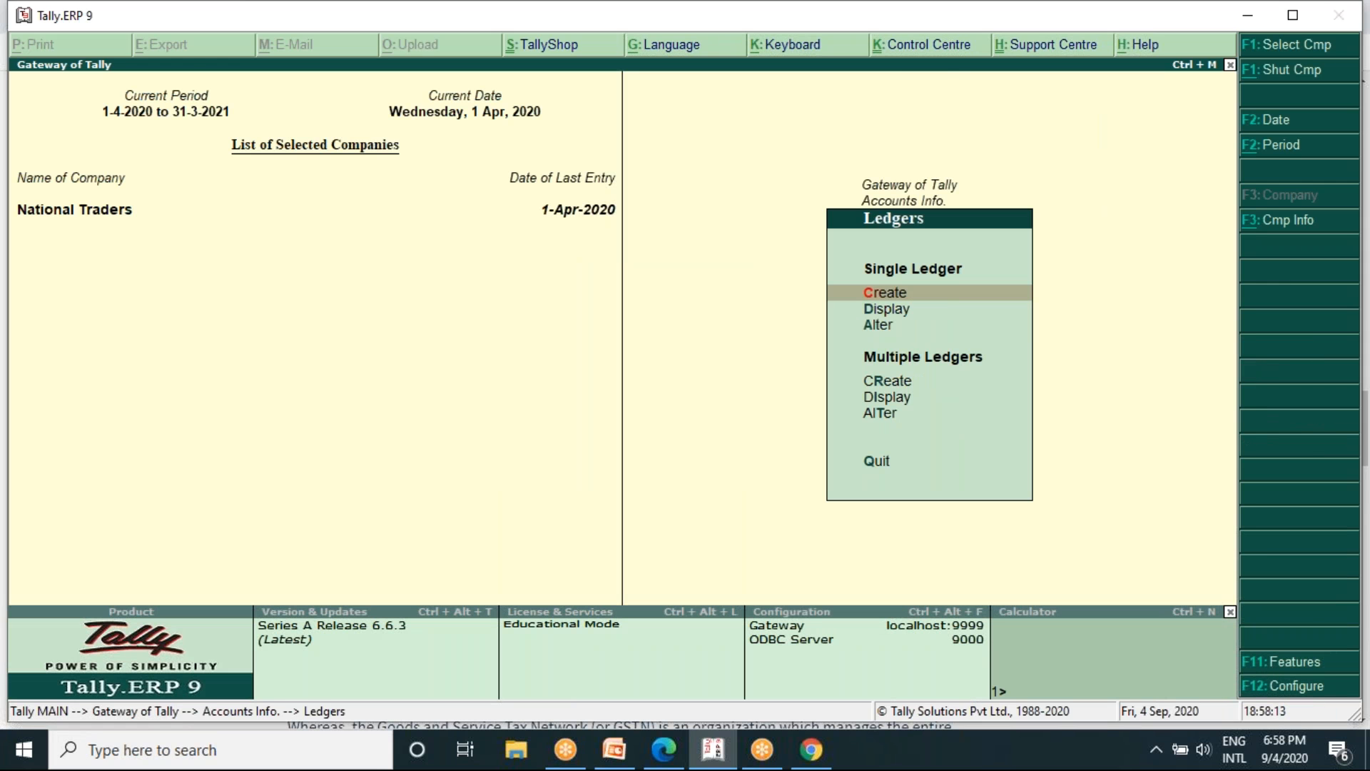
- Try to create a single ledger named Central Tax and quit the ledger creation form
key(Return)
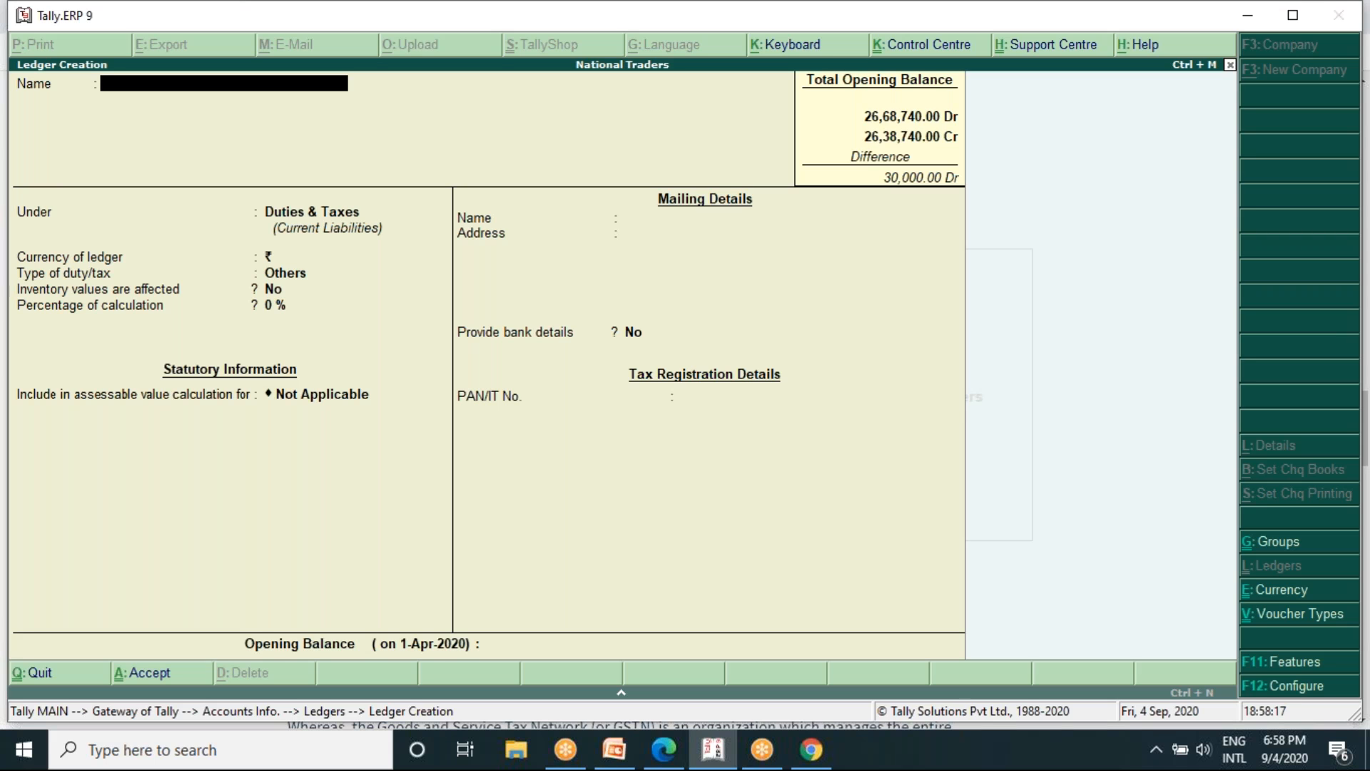
text(Central Tax)
key(Return)
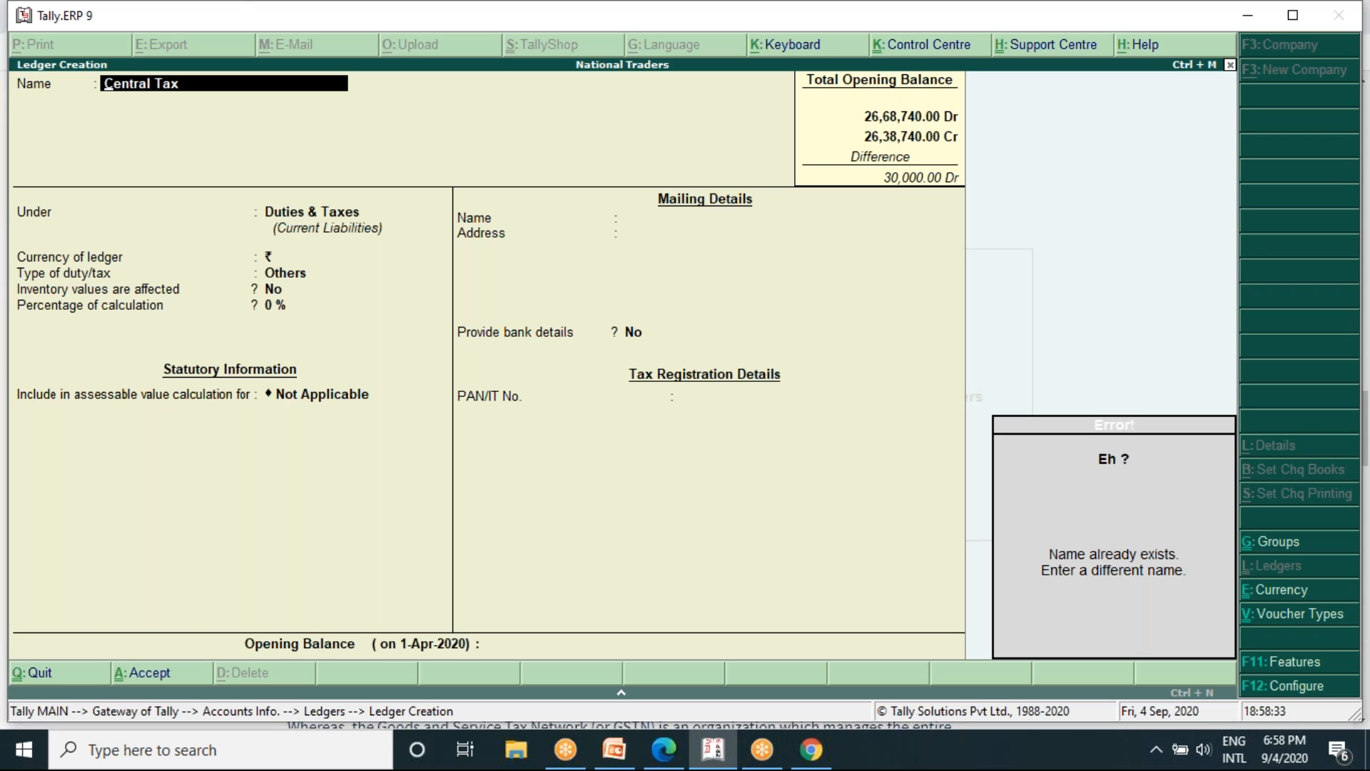
key(Escape)
key(Escape)
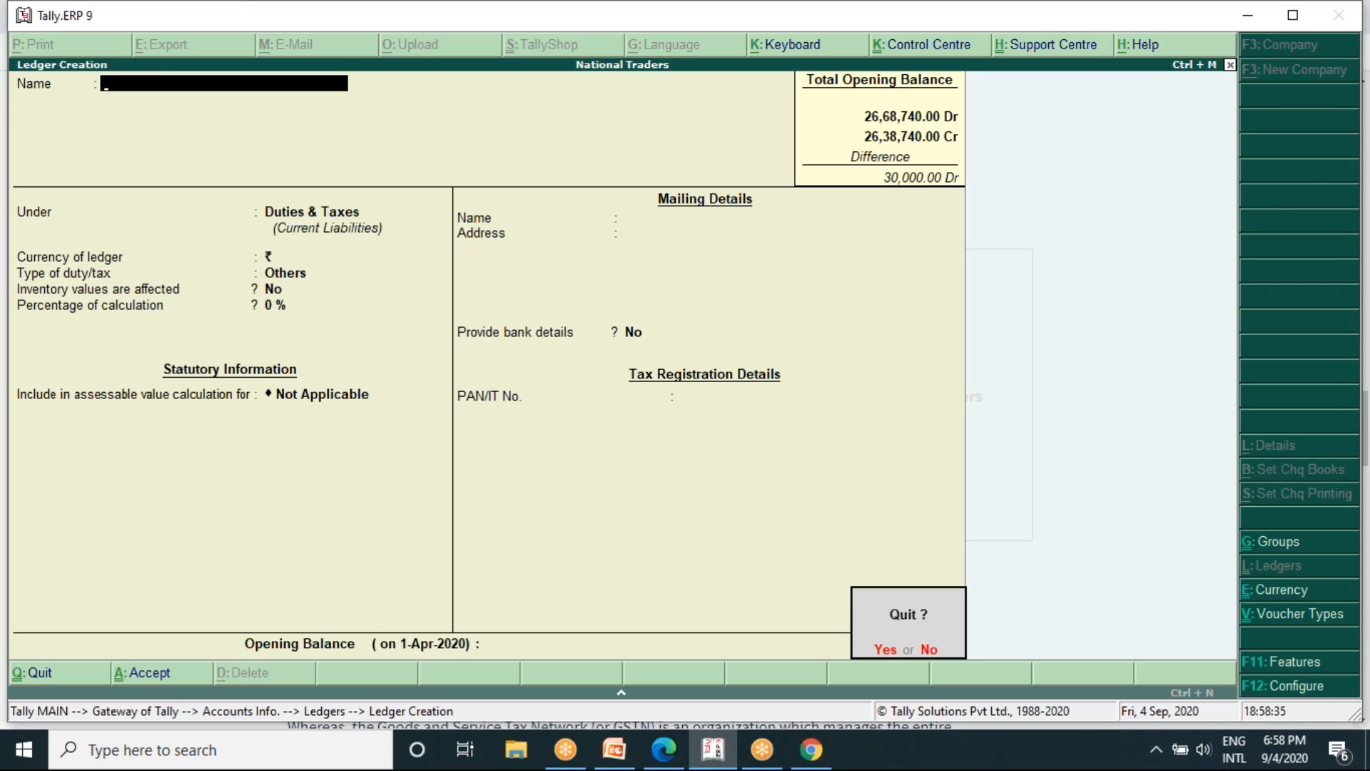
key(y)
- Open the existing Central Tax ledger for alteration as a single ledger
key(Down)
key(Down)
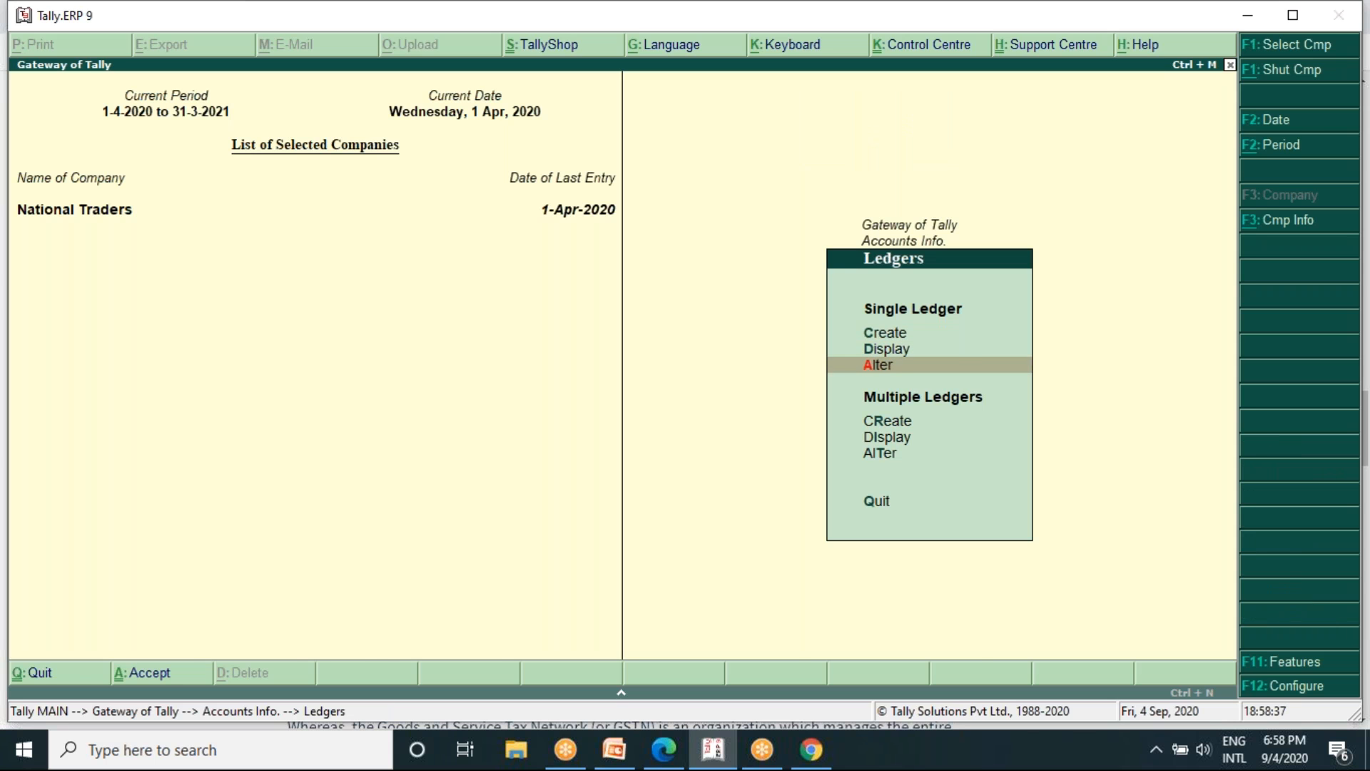
key(Return)
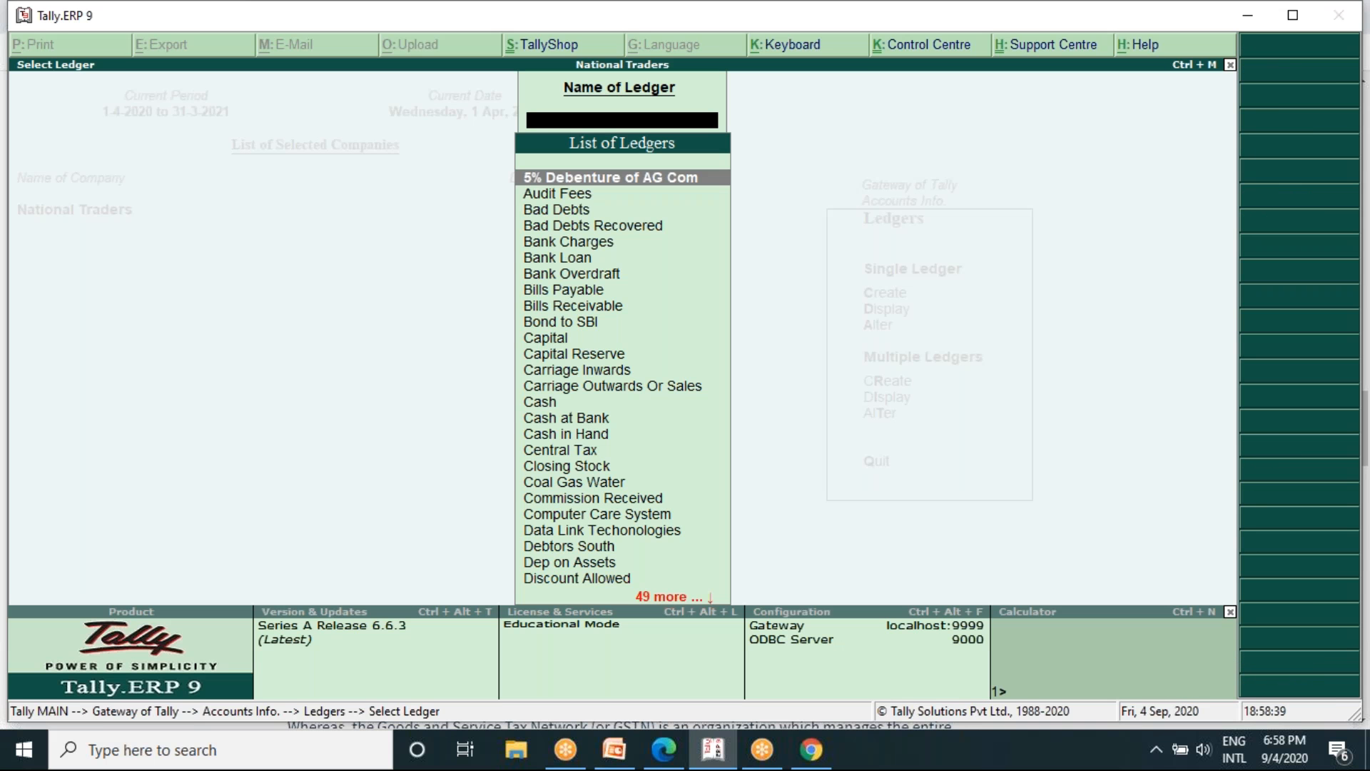
text(Cent)
key(Return)
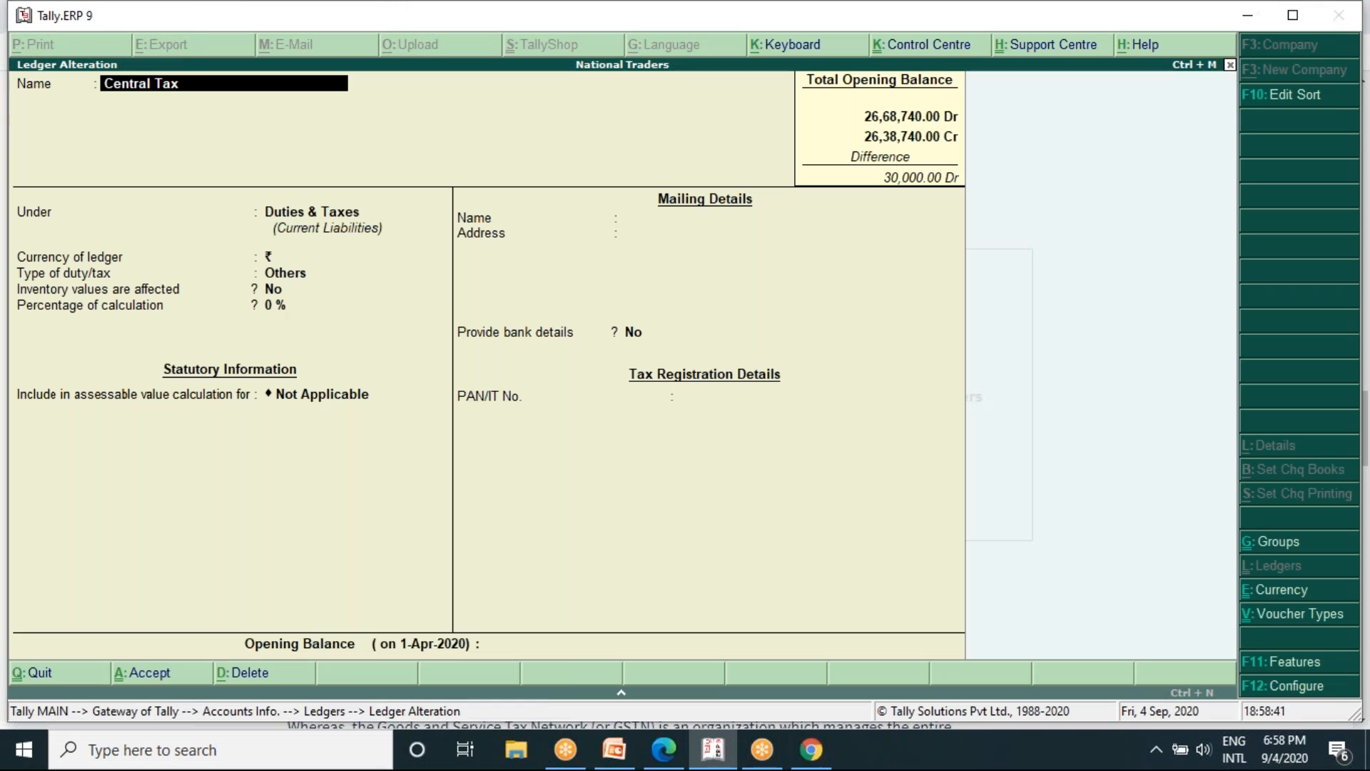
- Keep Central Tax under Duties & Taxes and set its duty type to GST with tax type Central Tax
key(Return)
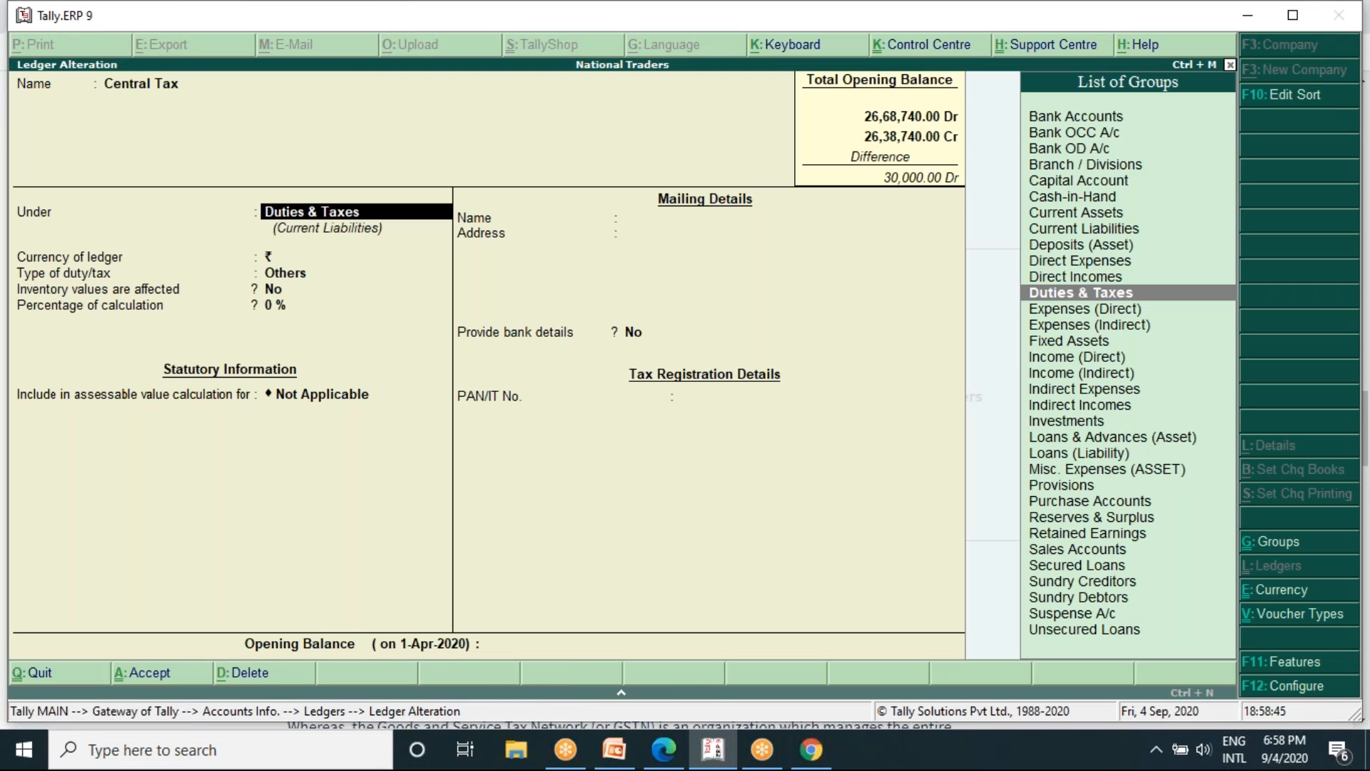
key(Return)
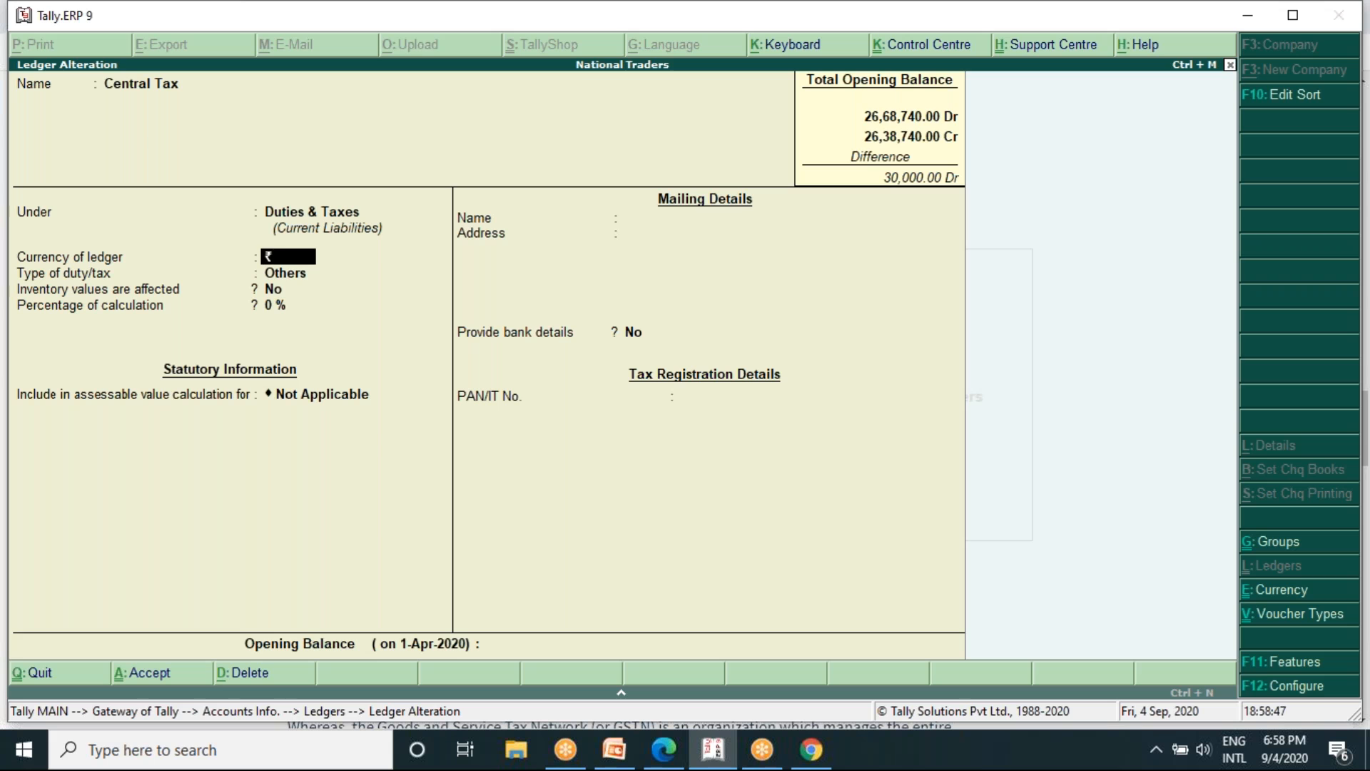
key(Return)
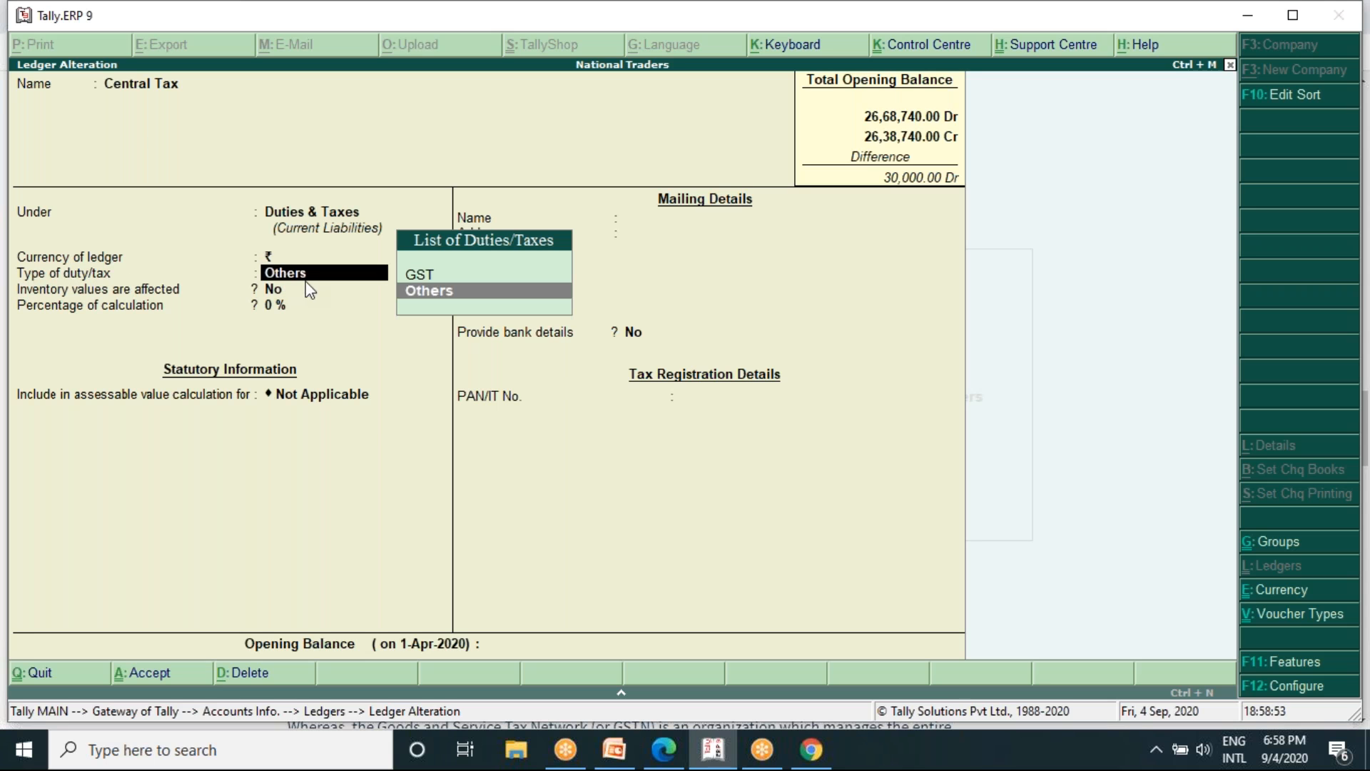
key(Up)
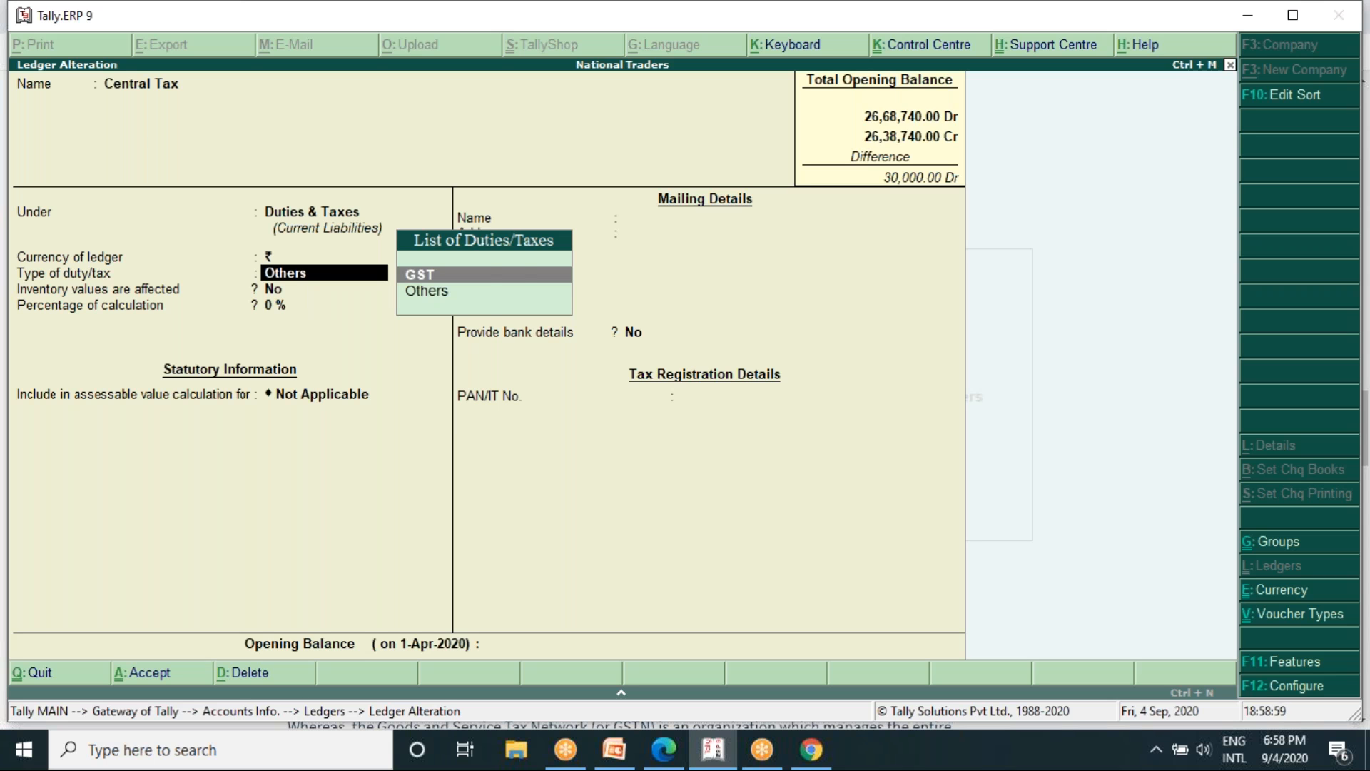
key(Return)
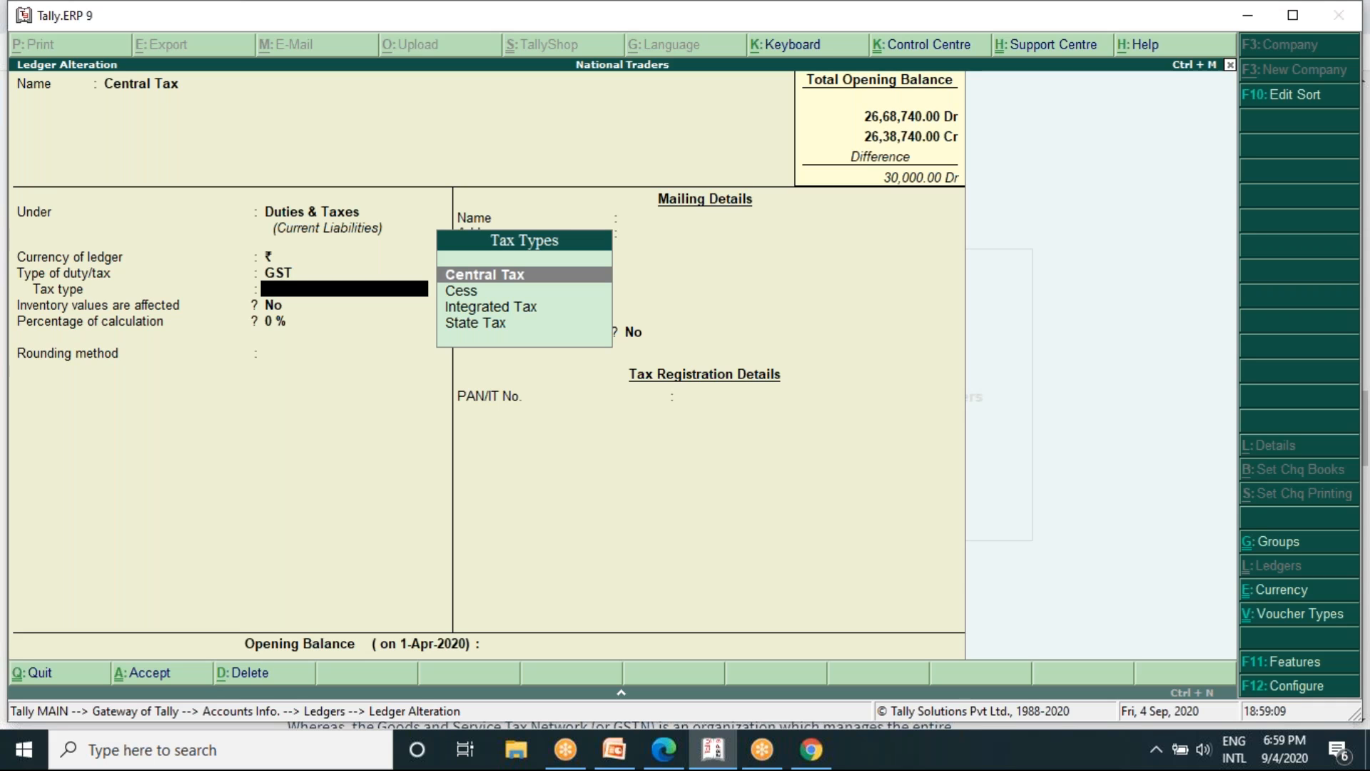
key(Down)
key(Up)
key(Return)
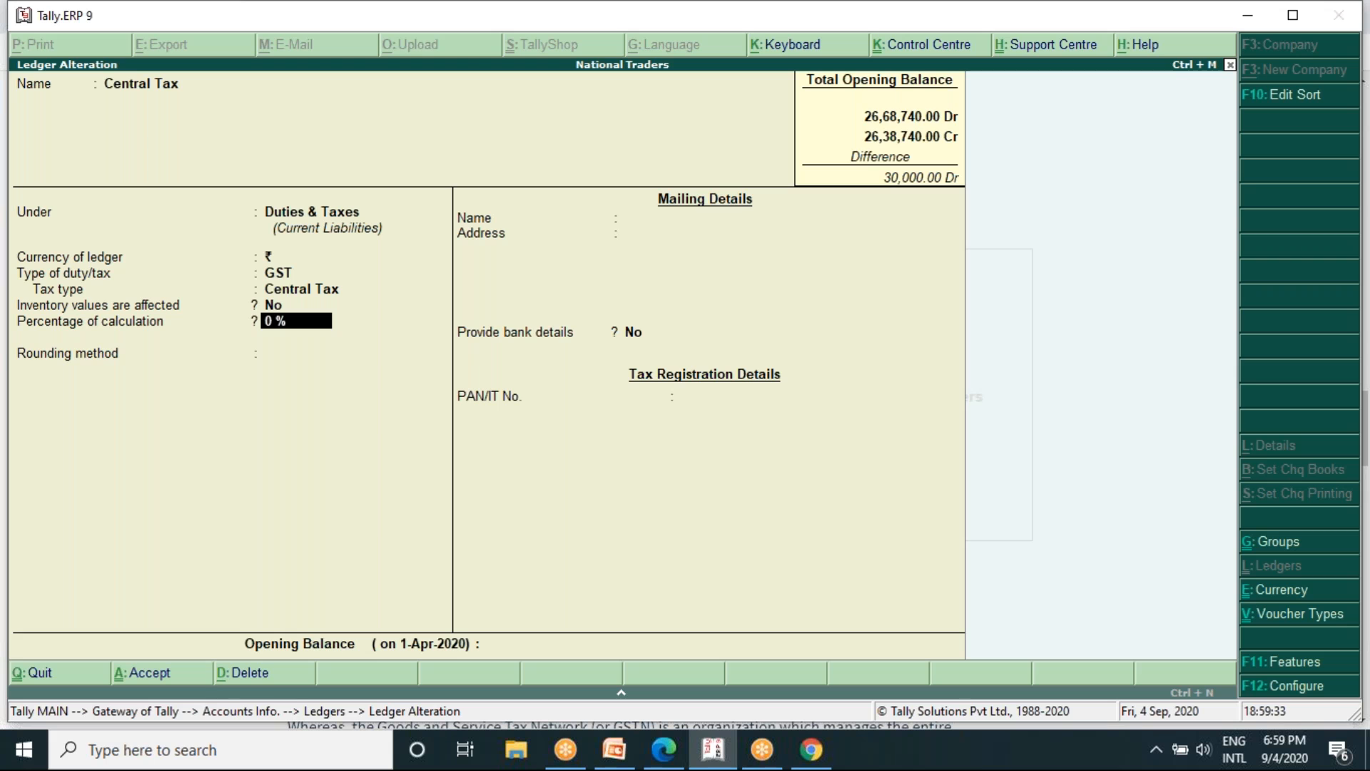
- Keep the calculation at 0%, set rounding to Not Applicable without bank details, save the Central Tax ledger and leave the ledger selection
key(Return)
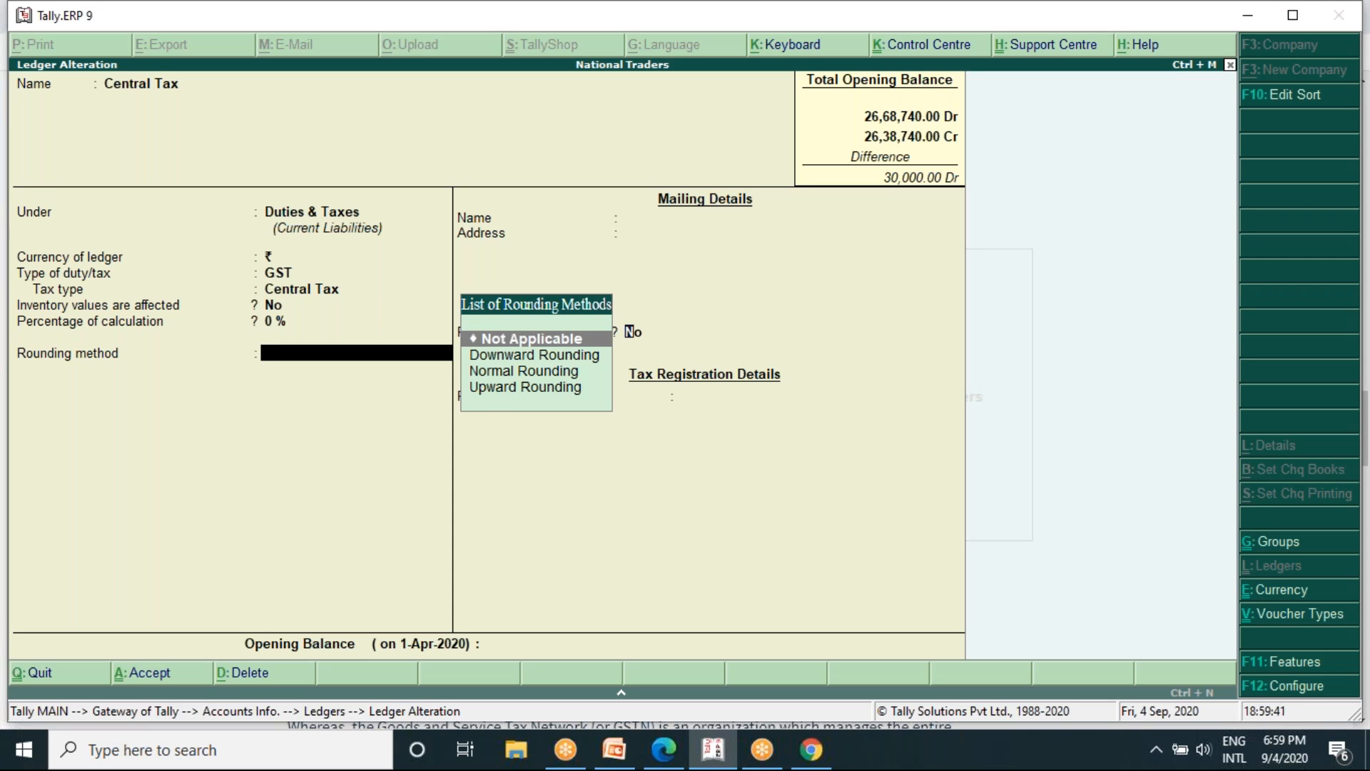
key(Return)
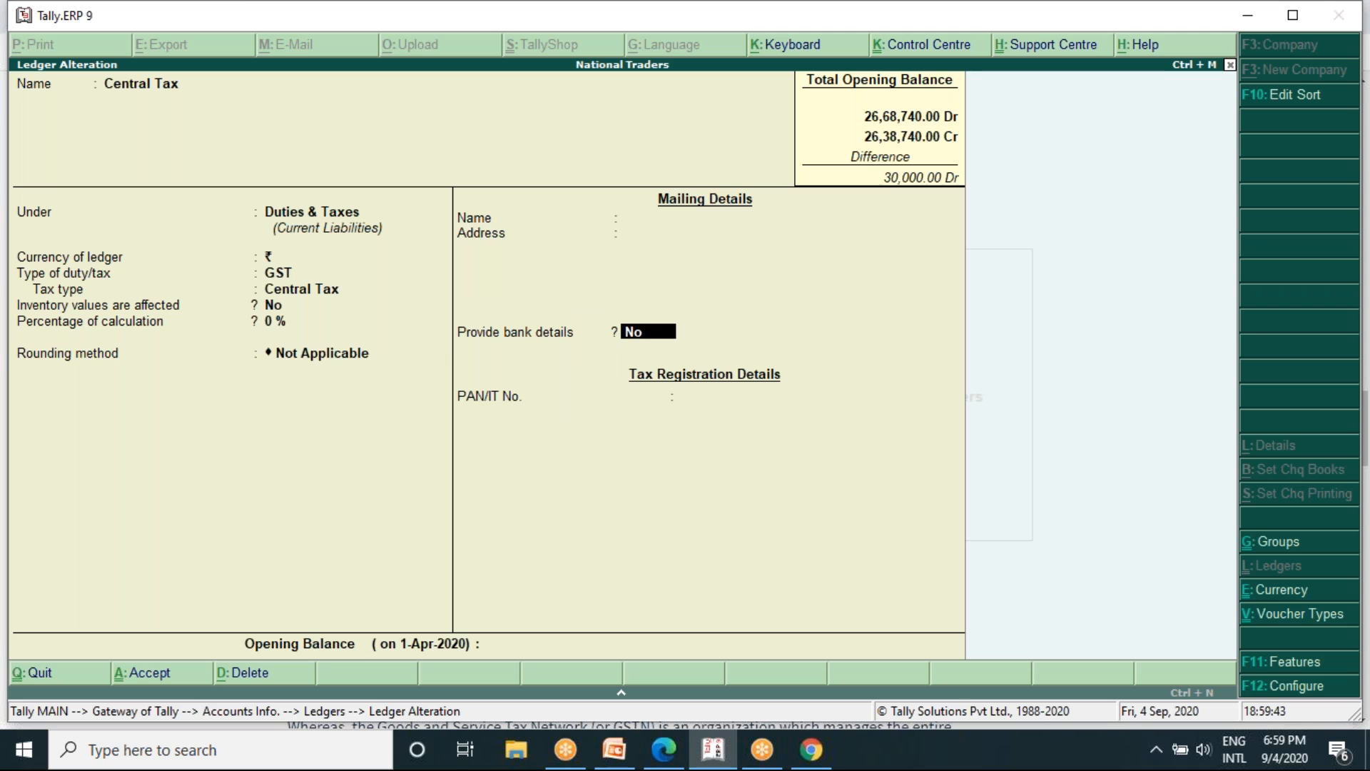
key(Return)
key(Return)
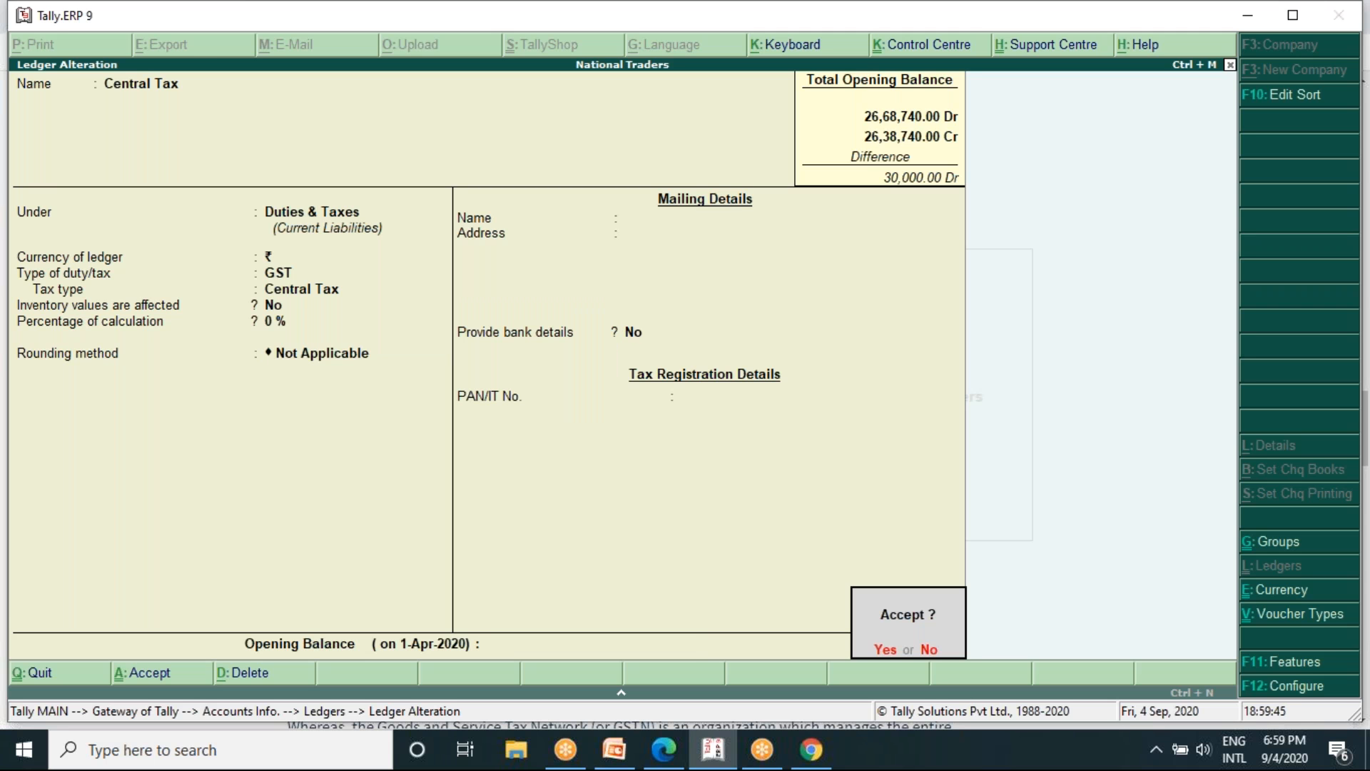
key(Return)
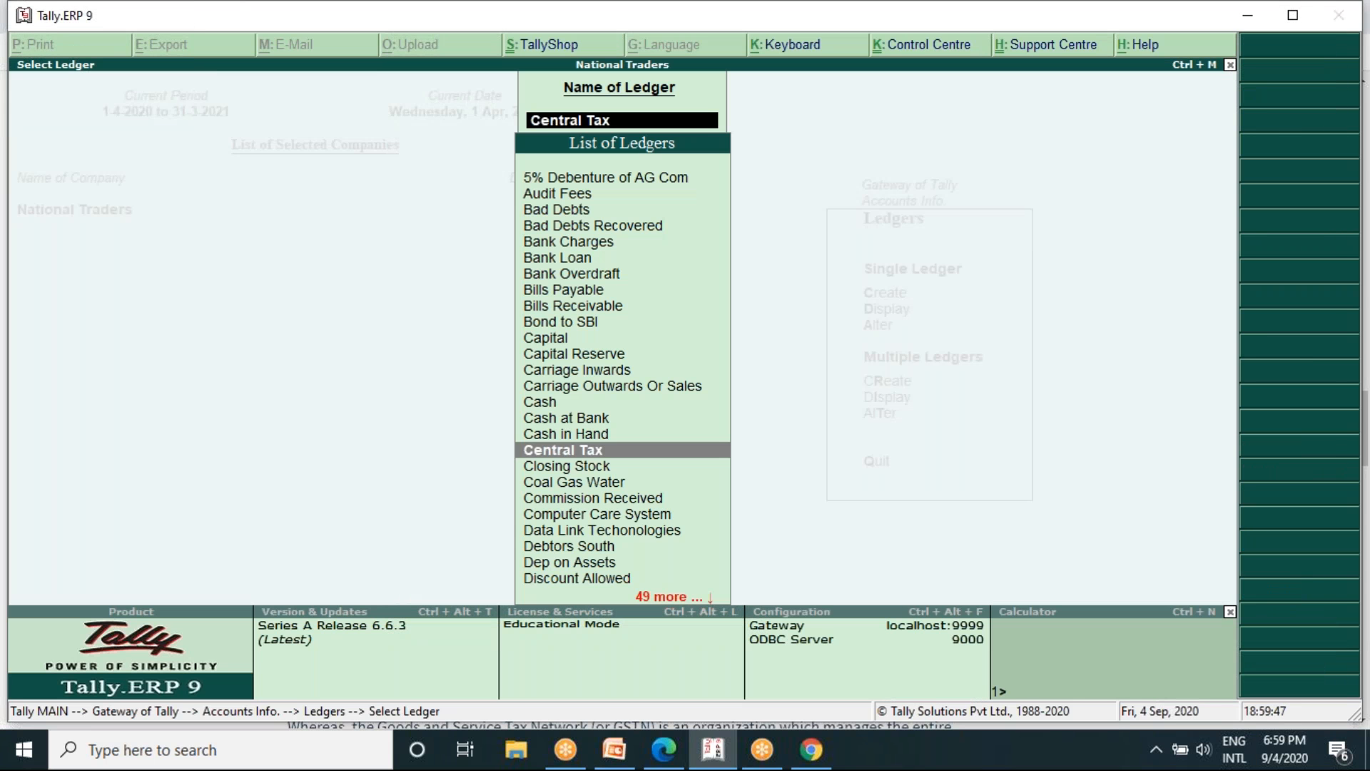
key(Escape)
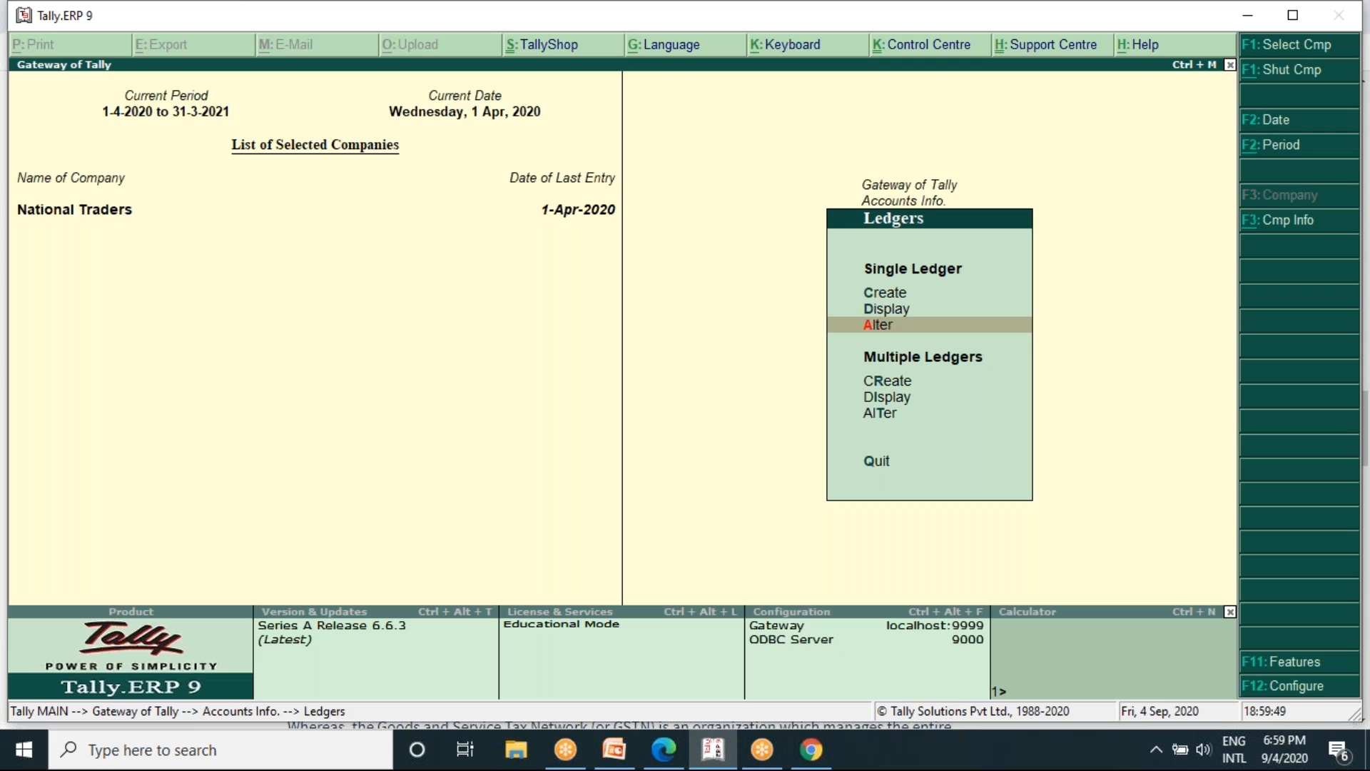
- Start creating a new single ledger and name it State Tax
key(Up)
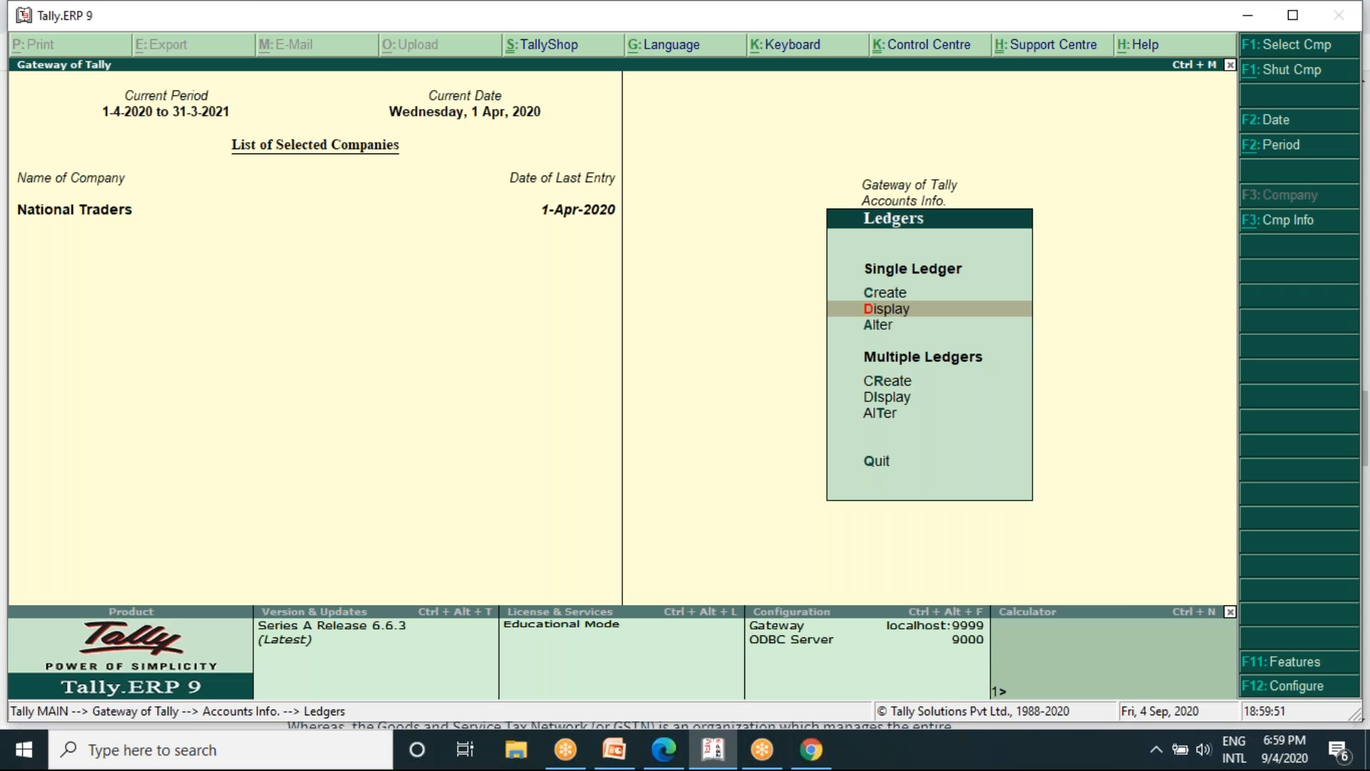
key(Up)
key(Return)
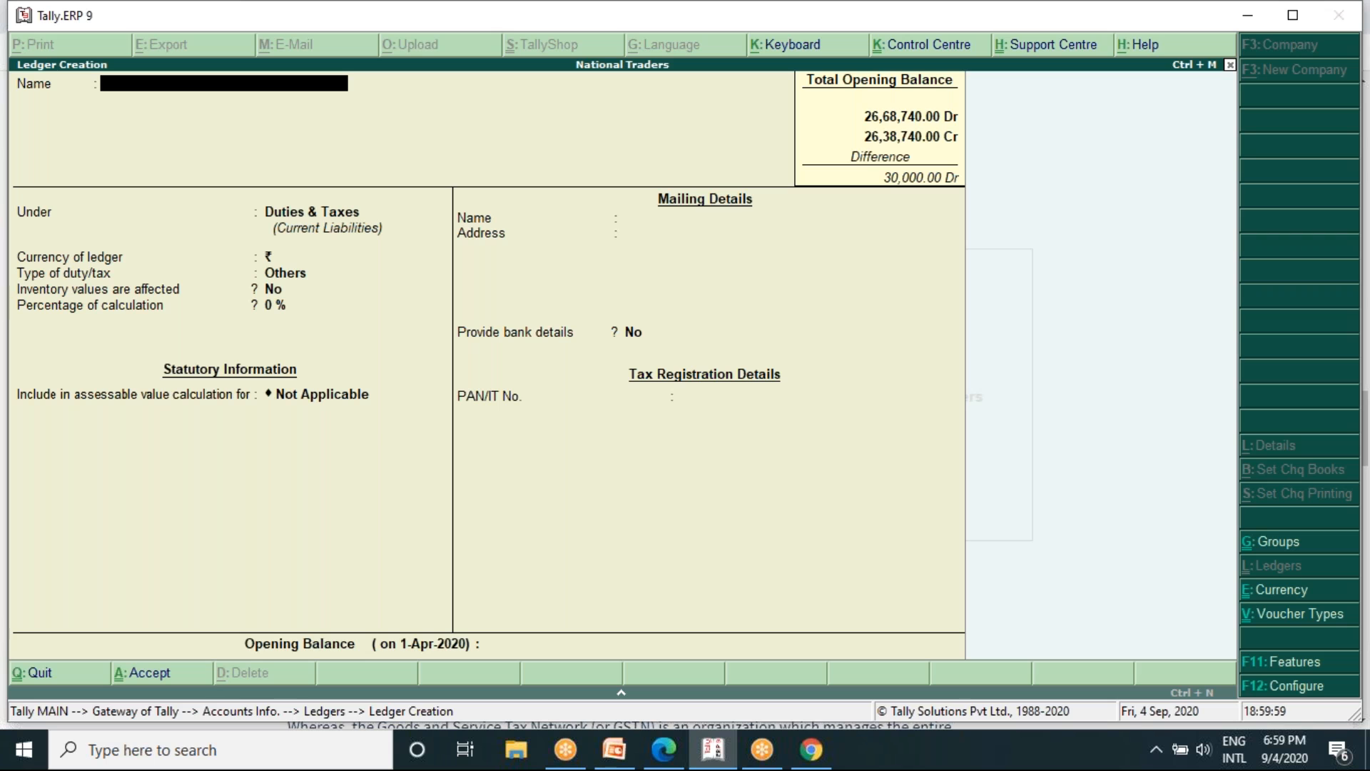
text(State tax)
key(Return)
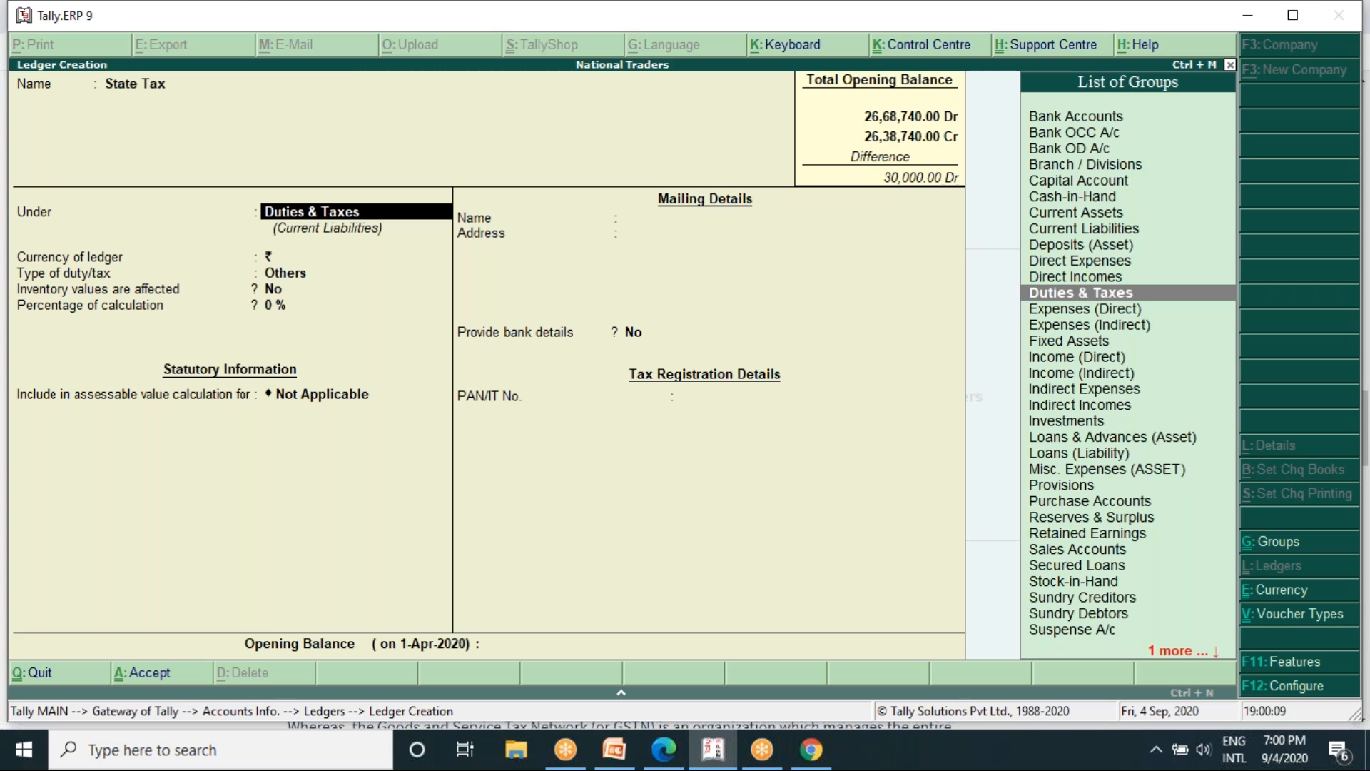
- Place State Tax under Duties & Taxes and set its duty type to GST with tax type State Tax
key(Return)
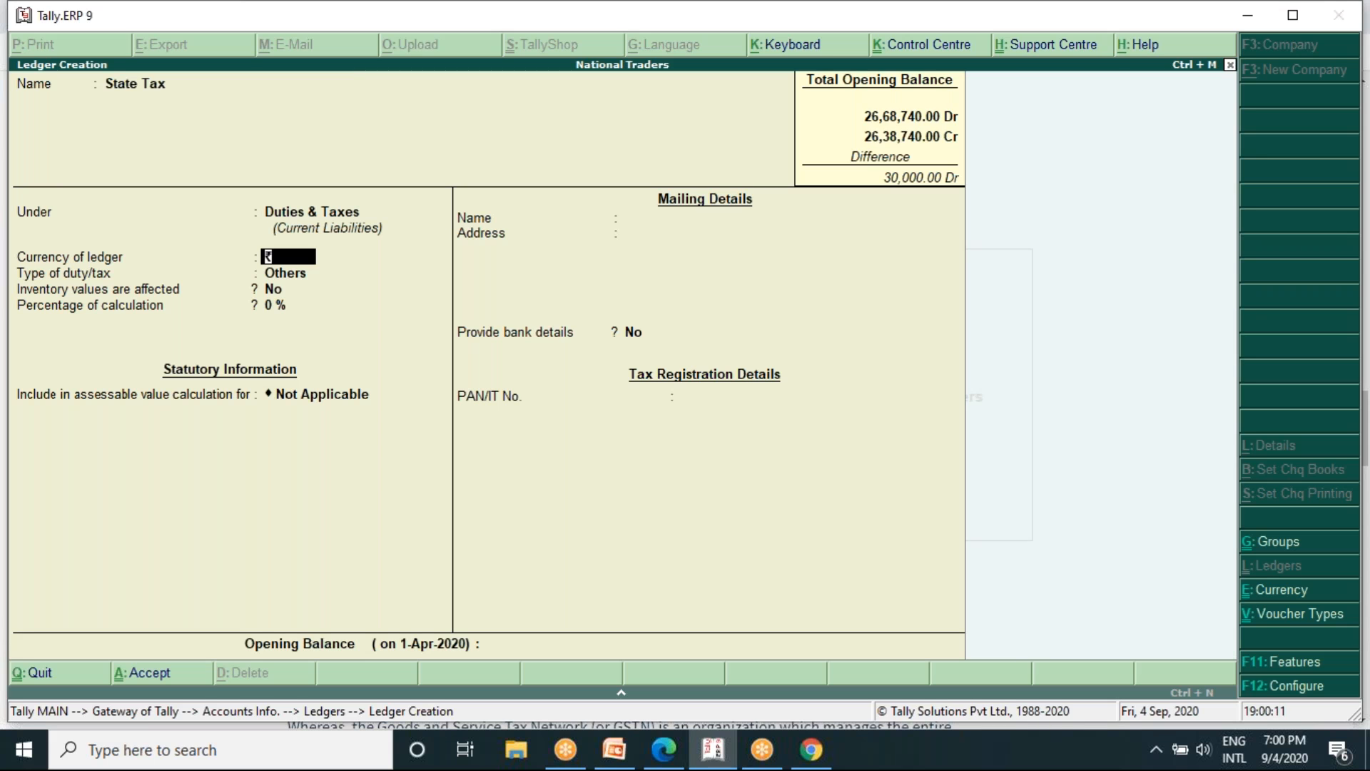
key(Return)
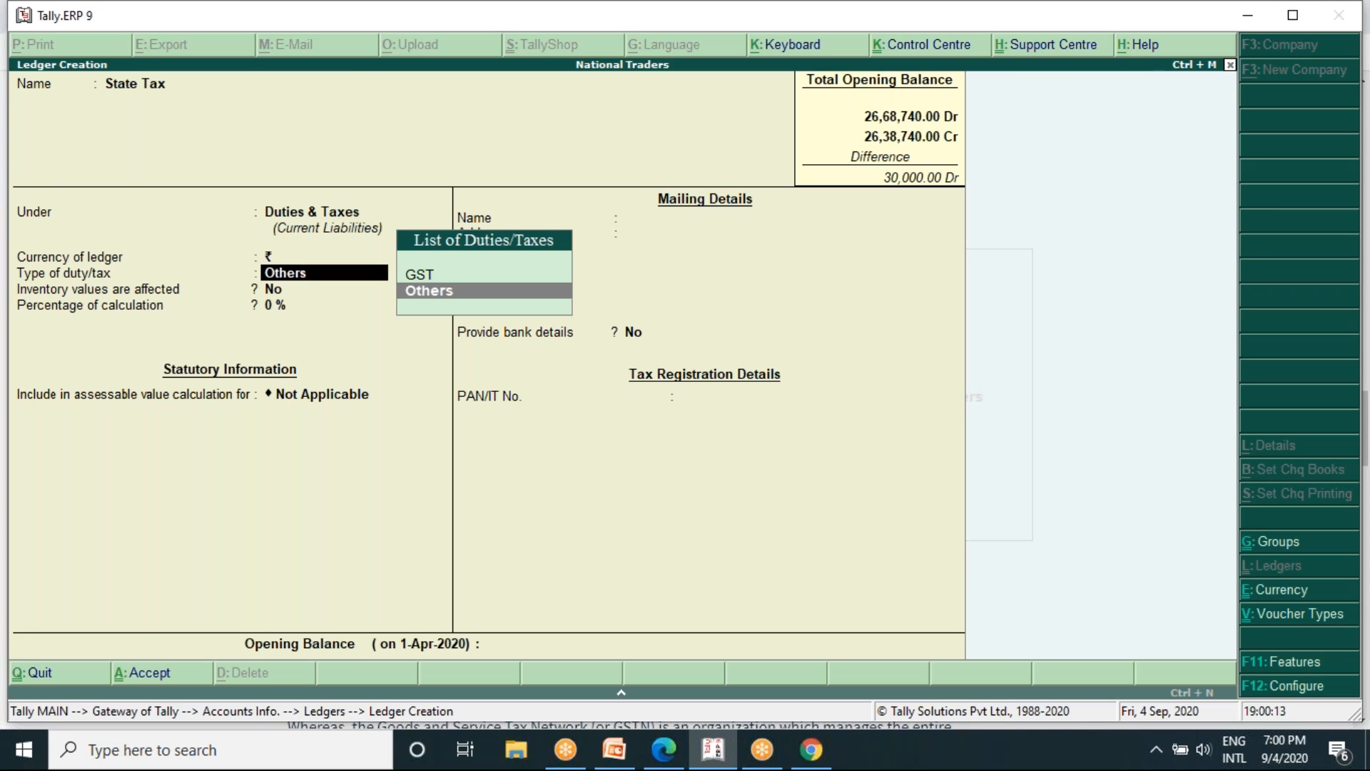
key(Up)
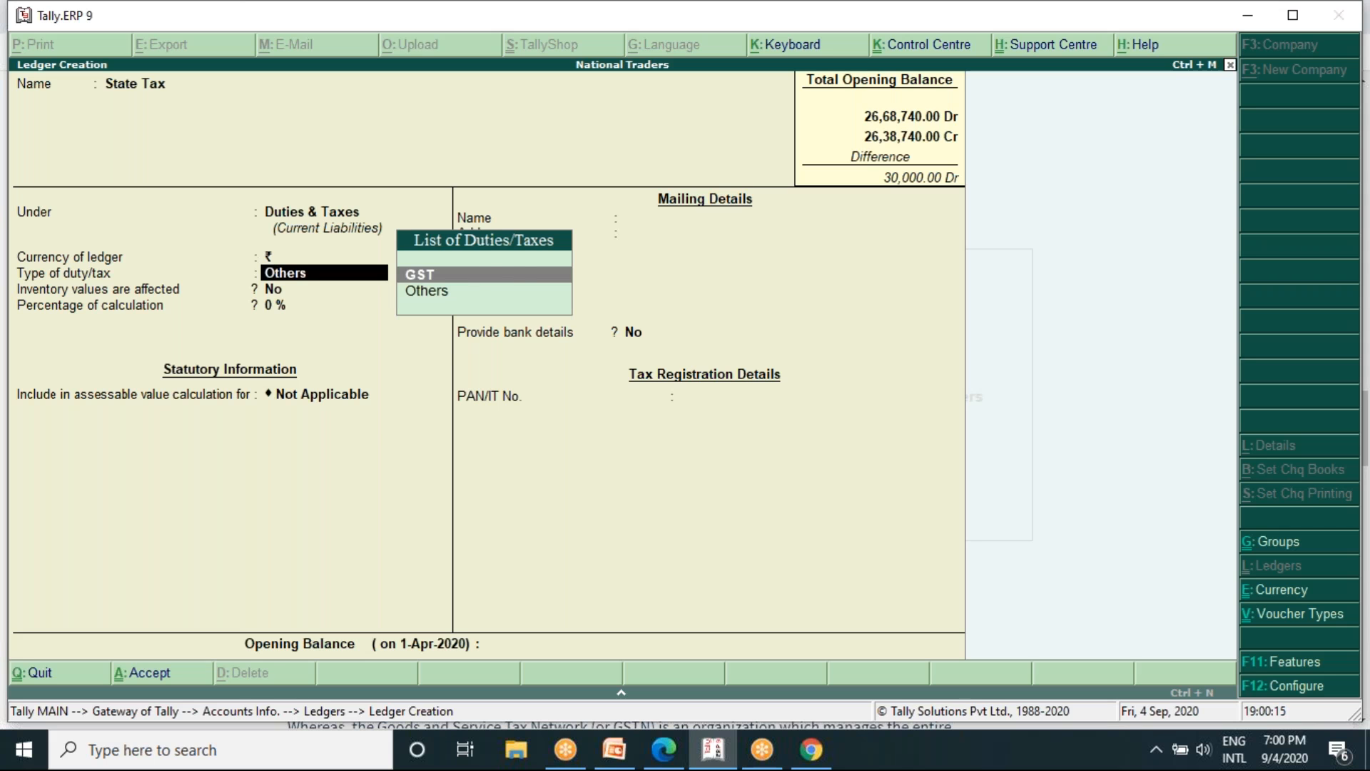
key(Return)
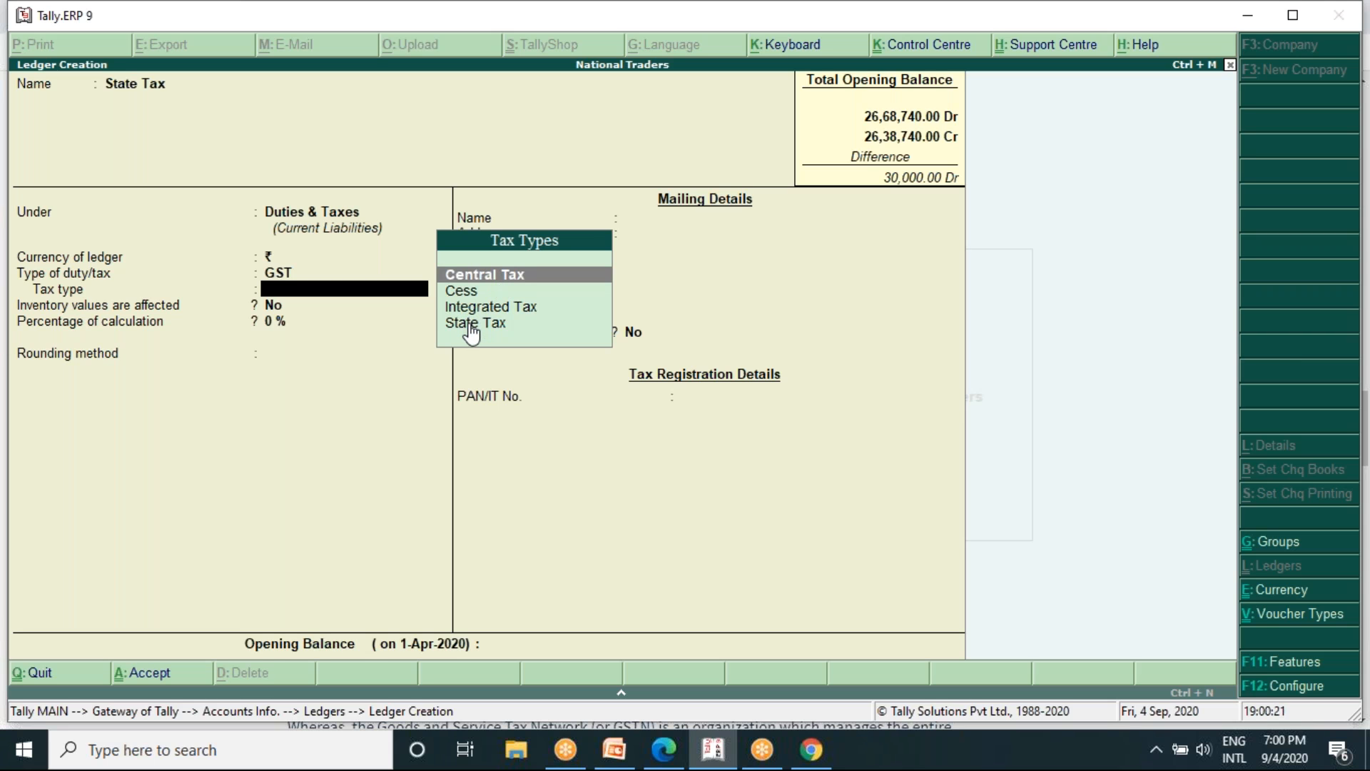
key(Down)
key(Down)
key(Down)
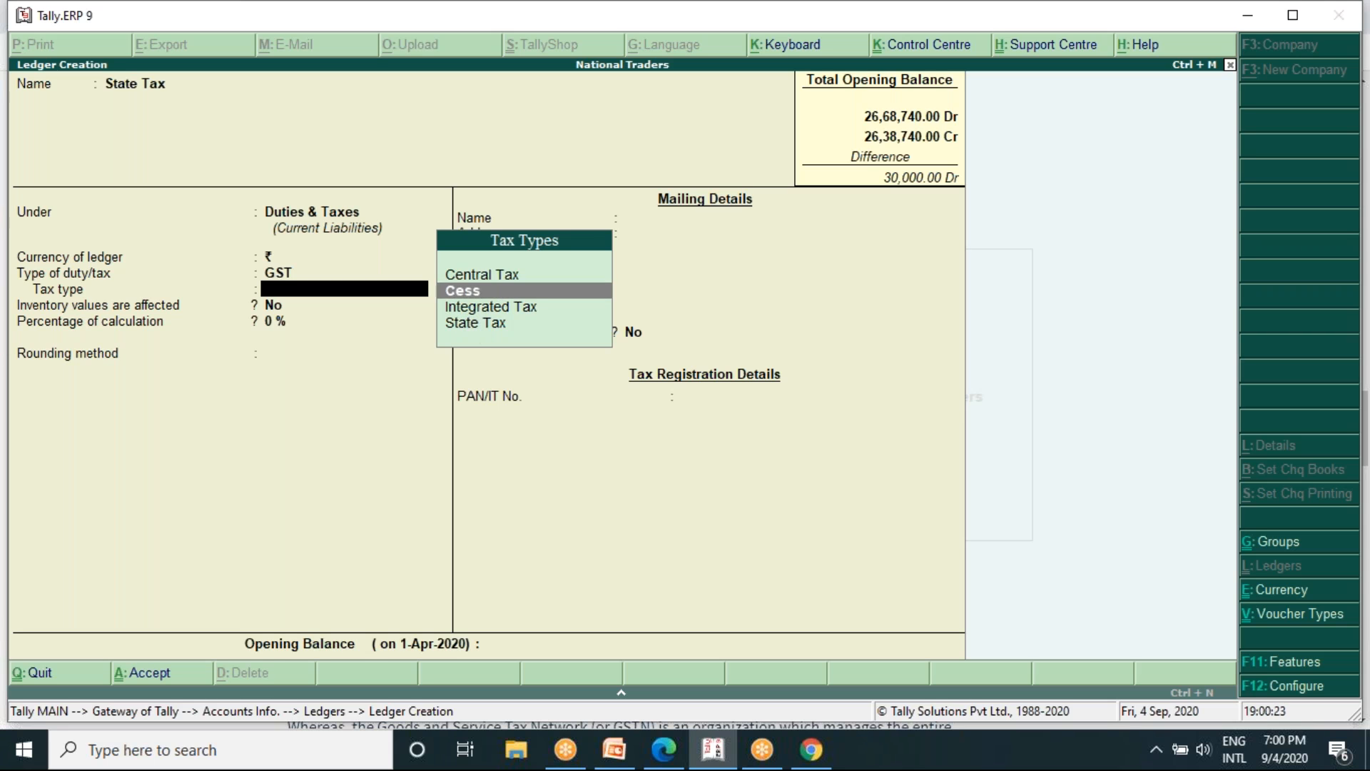
key(Return)
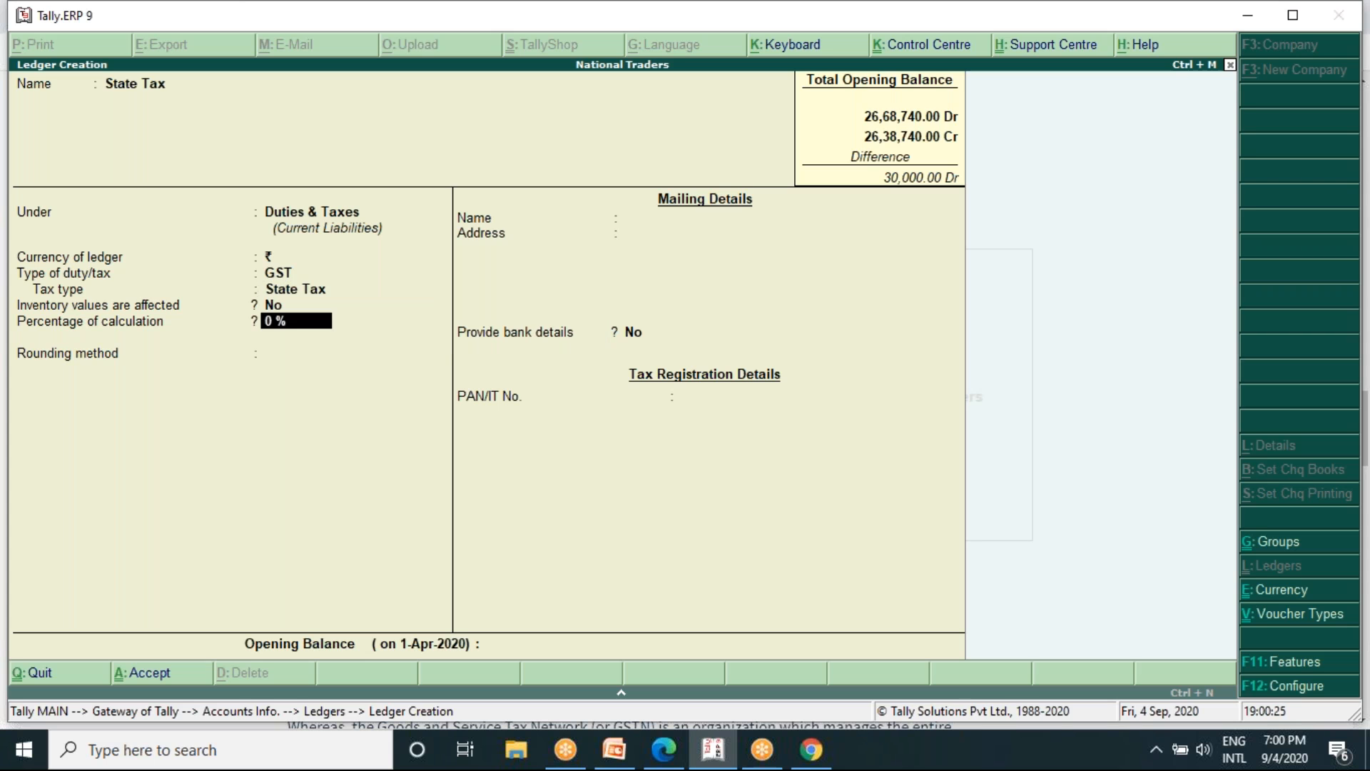
- Keep the calculation at 0%, set the rounding method to Not Applicable without bank details, and save the State Tax ledger
key(Return)
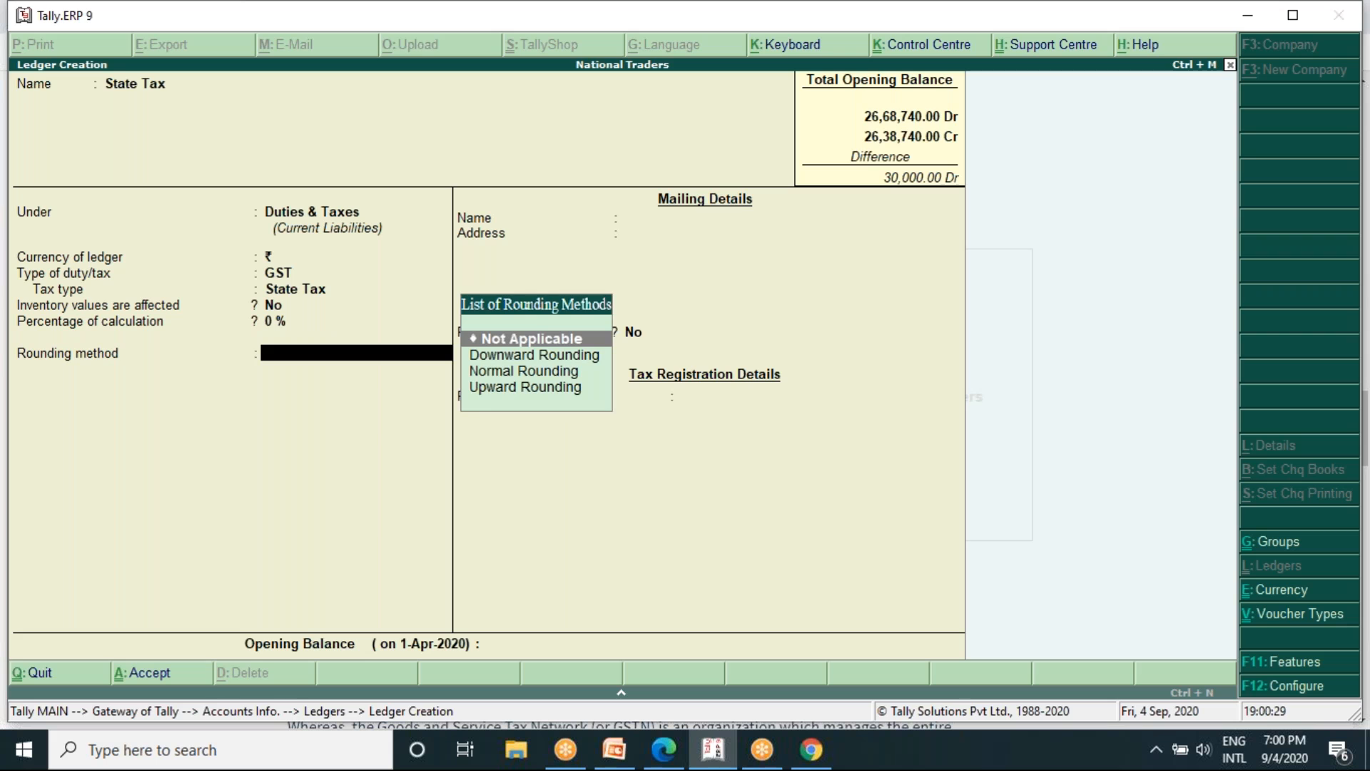
key(Return)
key(Return)
key(Return)
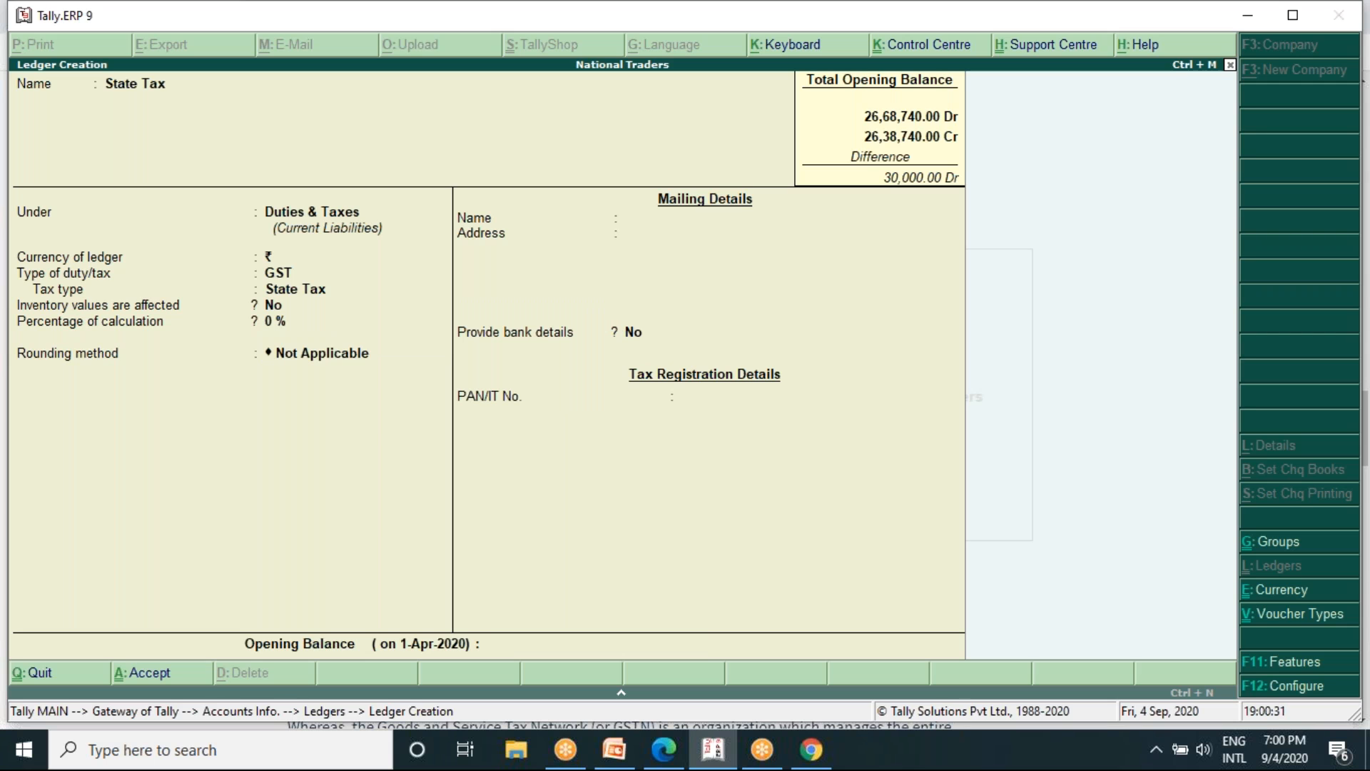
key(Return)
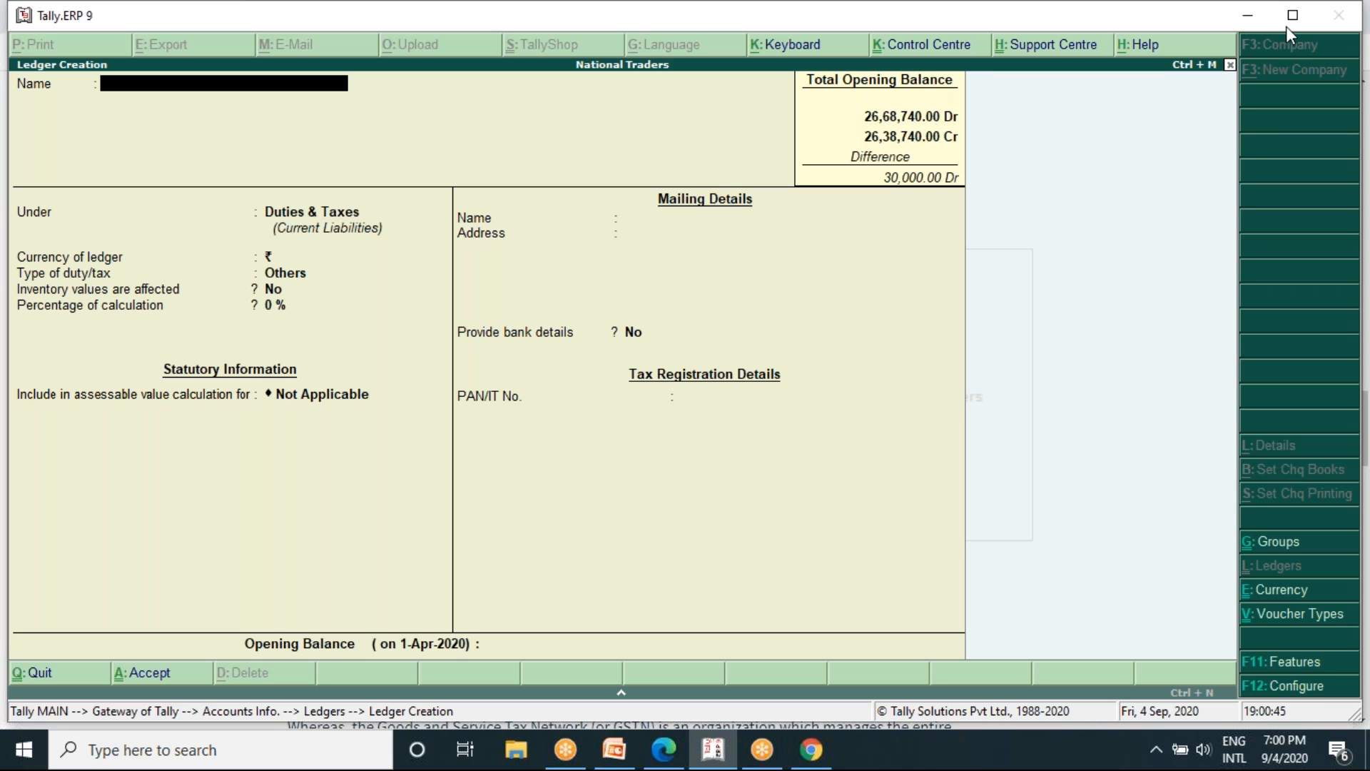
click(1263, 139)
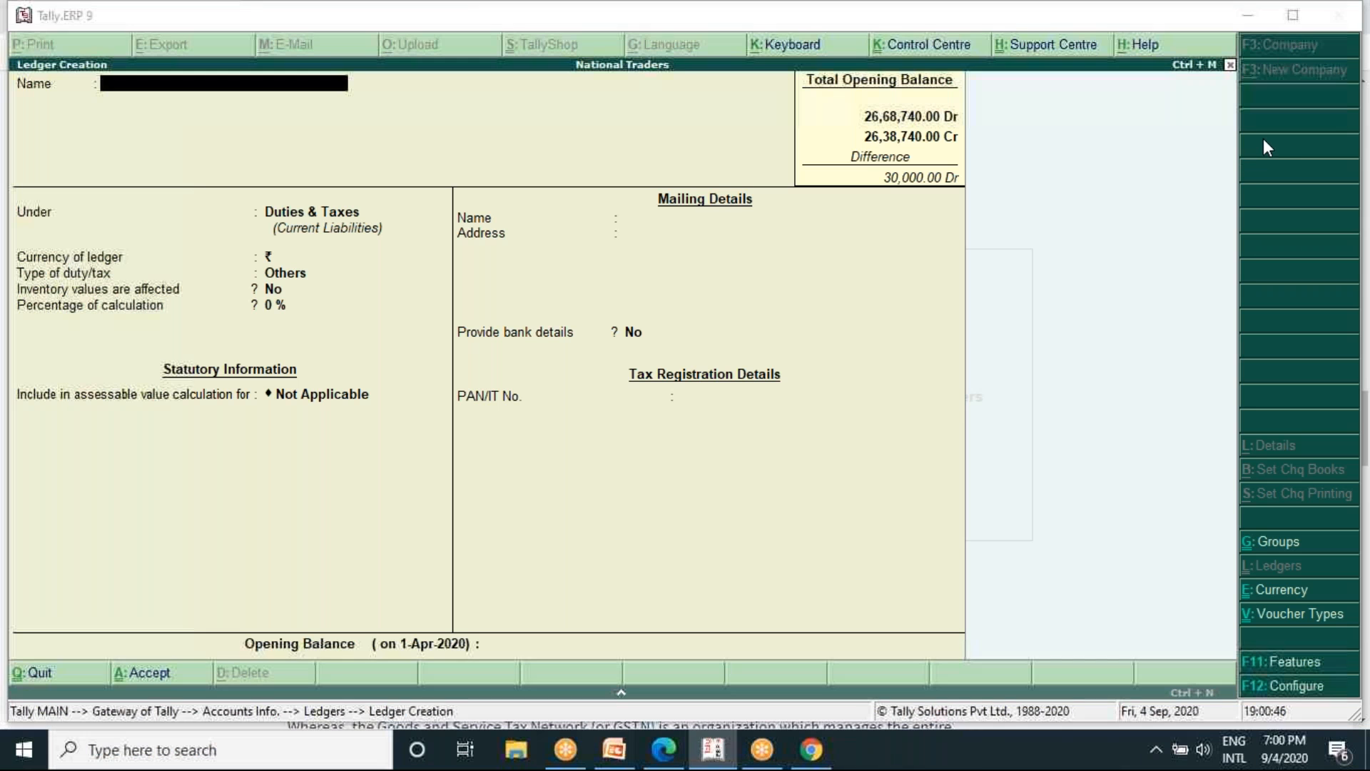